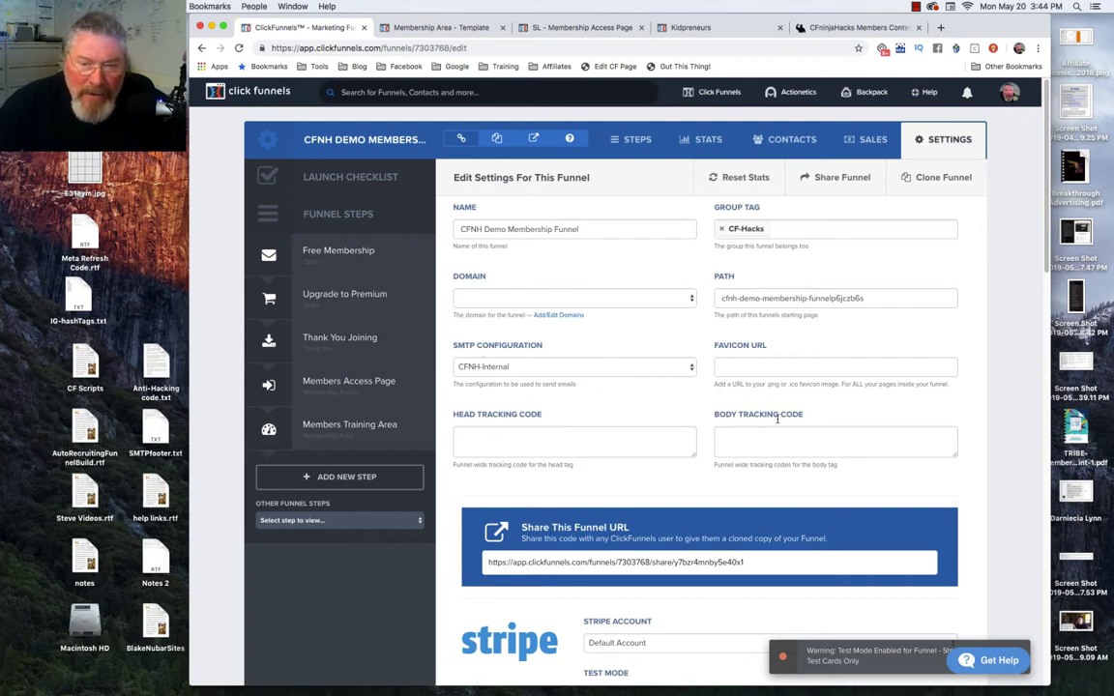
- Review the demo membership funnel's settings, including the publishing and automation options of its Free Membership step
scroll(776, 420, down, 3)
scroll(772, 430, up, 3)
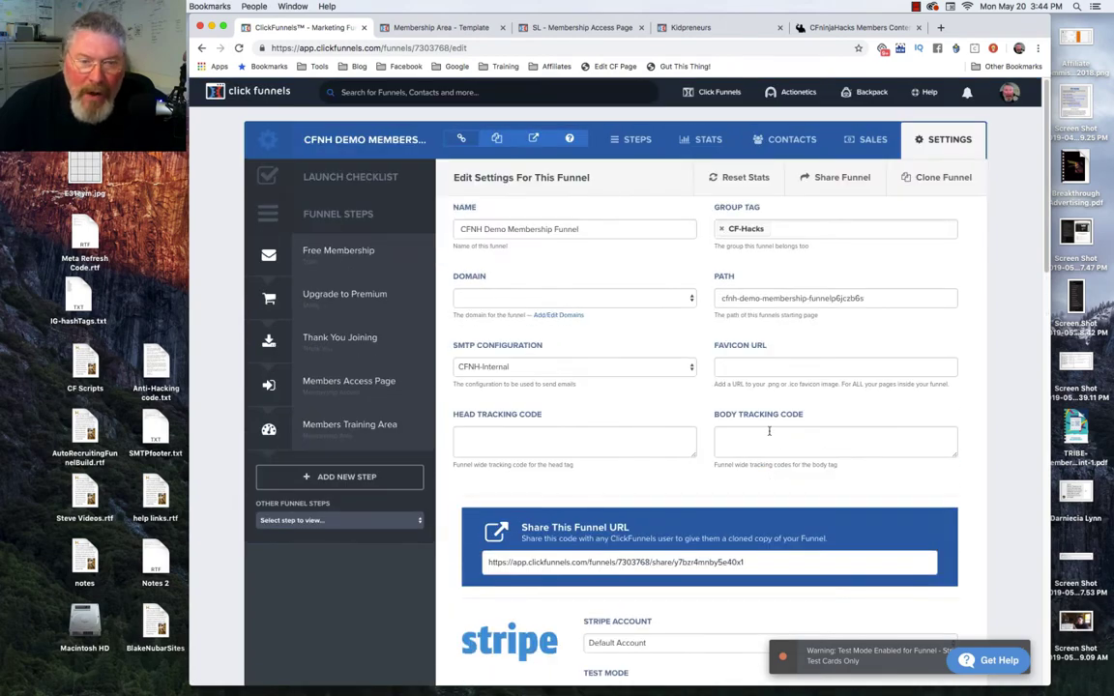
click(634, 141)
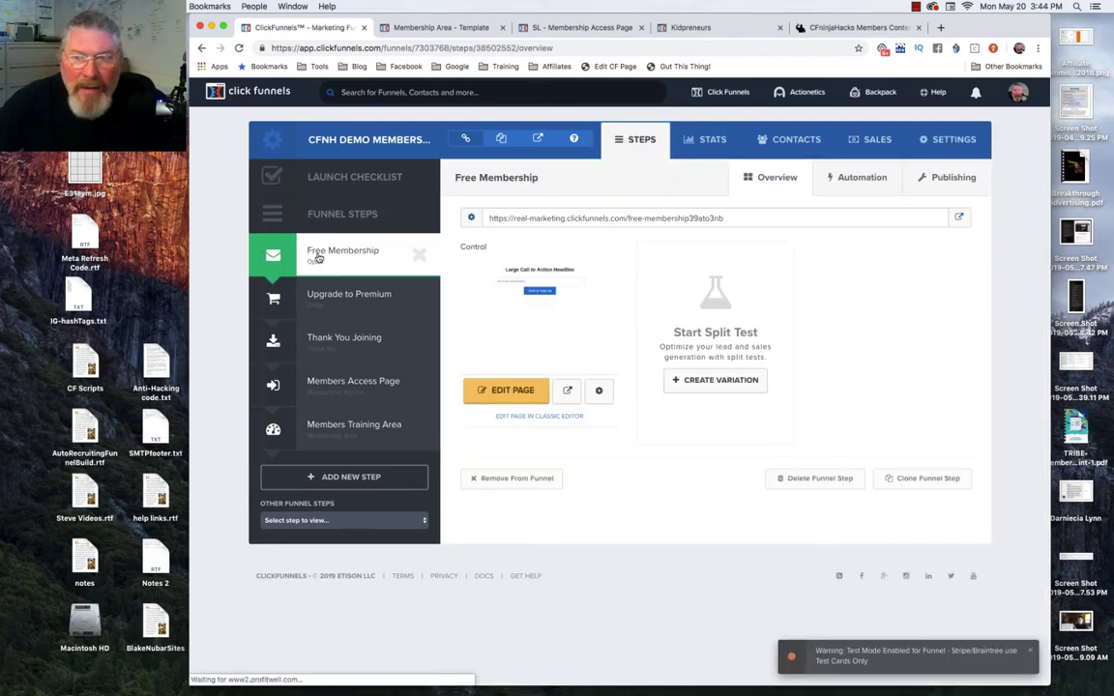
click(949, 181)
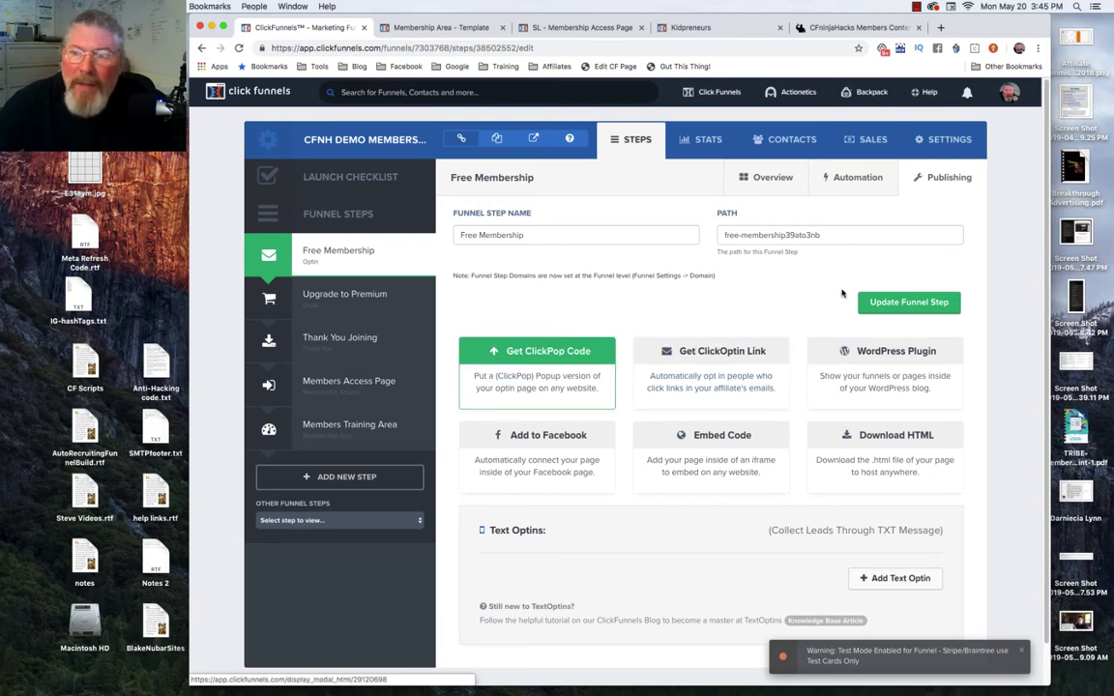
click(858, 180)
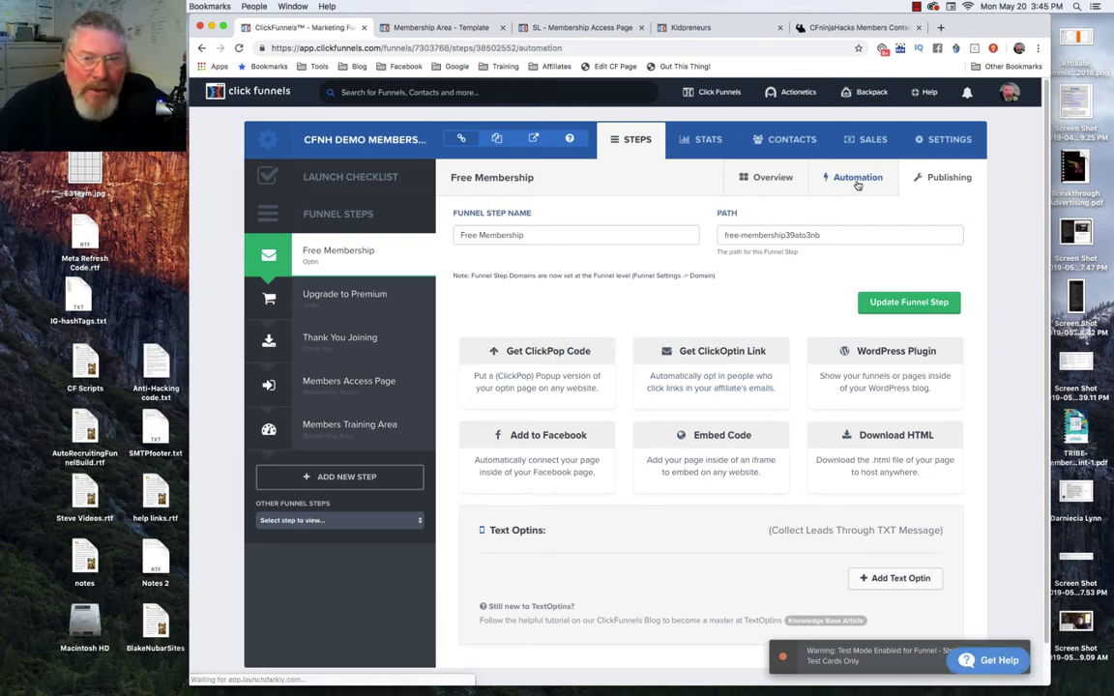
mouse_move(339, 256)
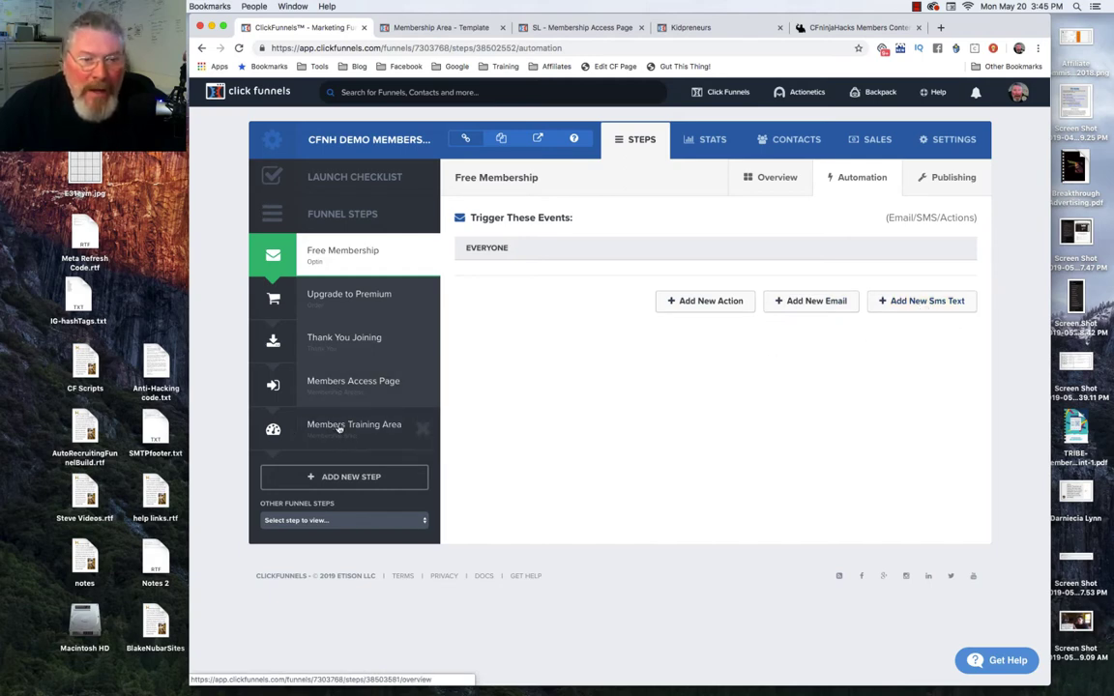
- Open the Free Membership opt-in page in the page editor
click(338, 252)
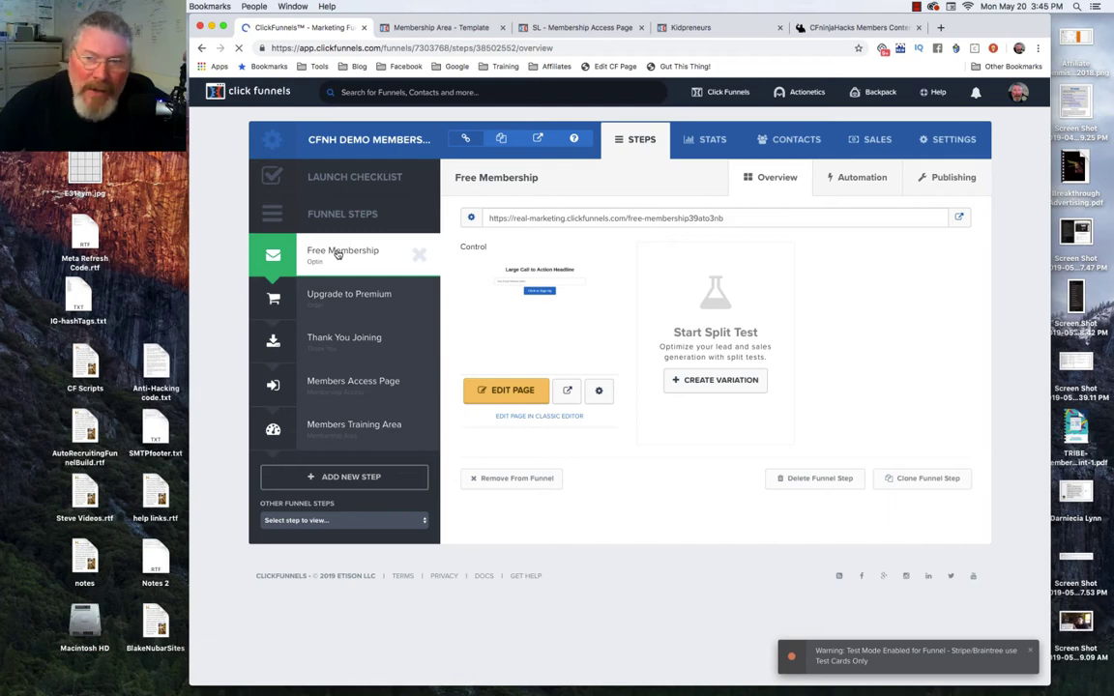
click(507, 391)
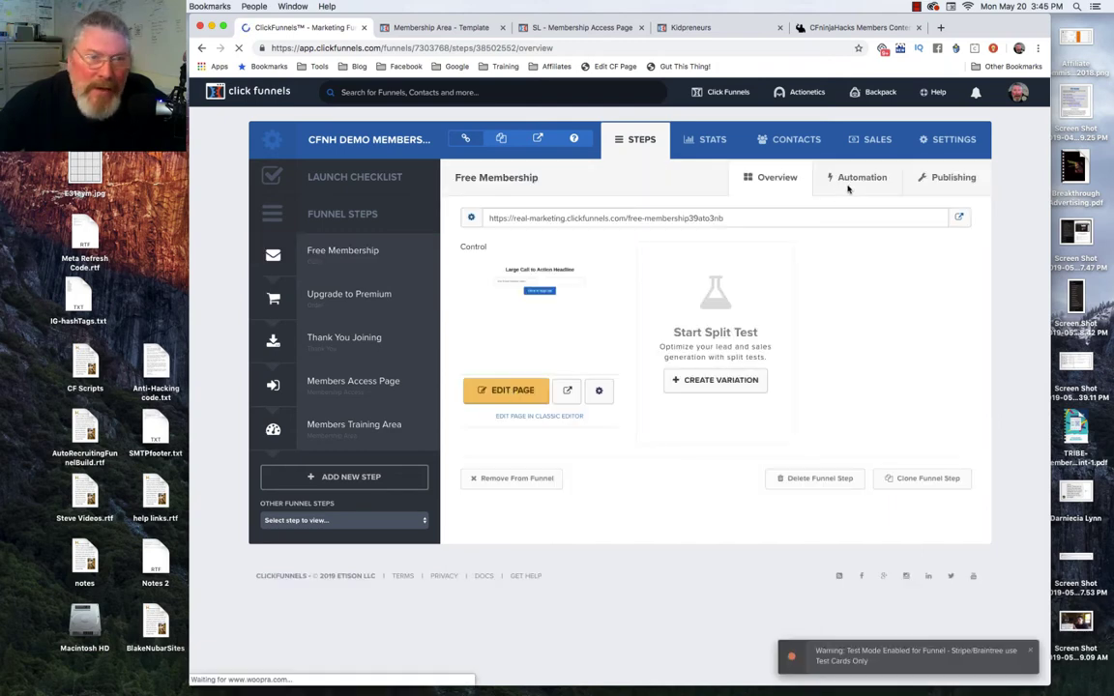
click(335, 250)
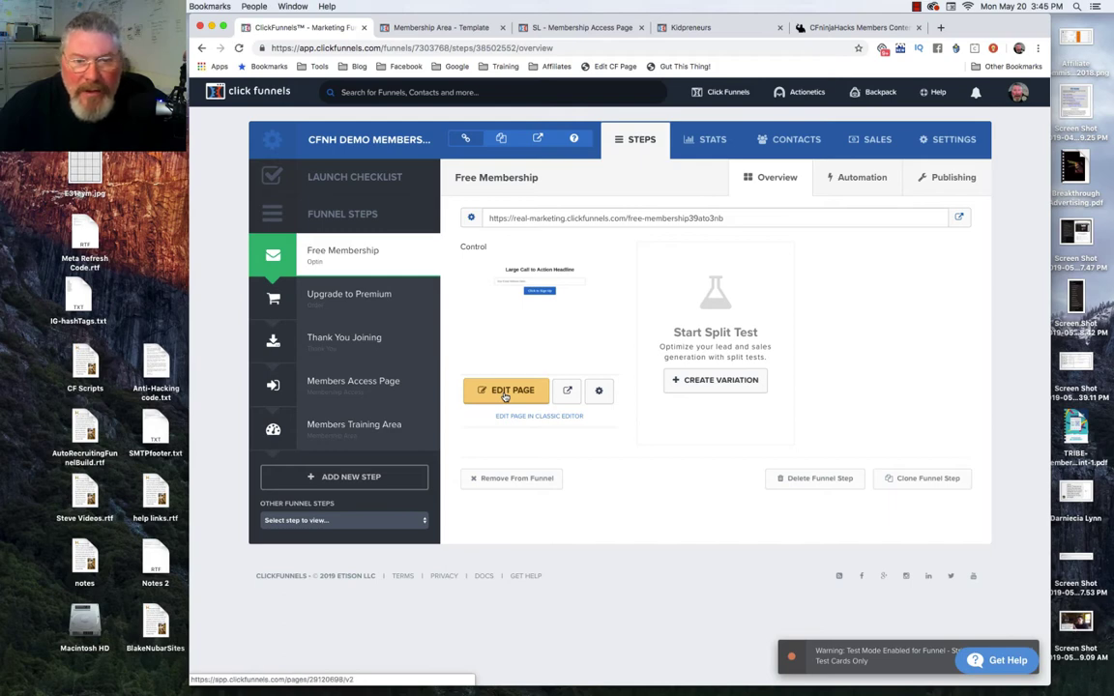
click(503, 392)
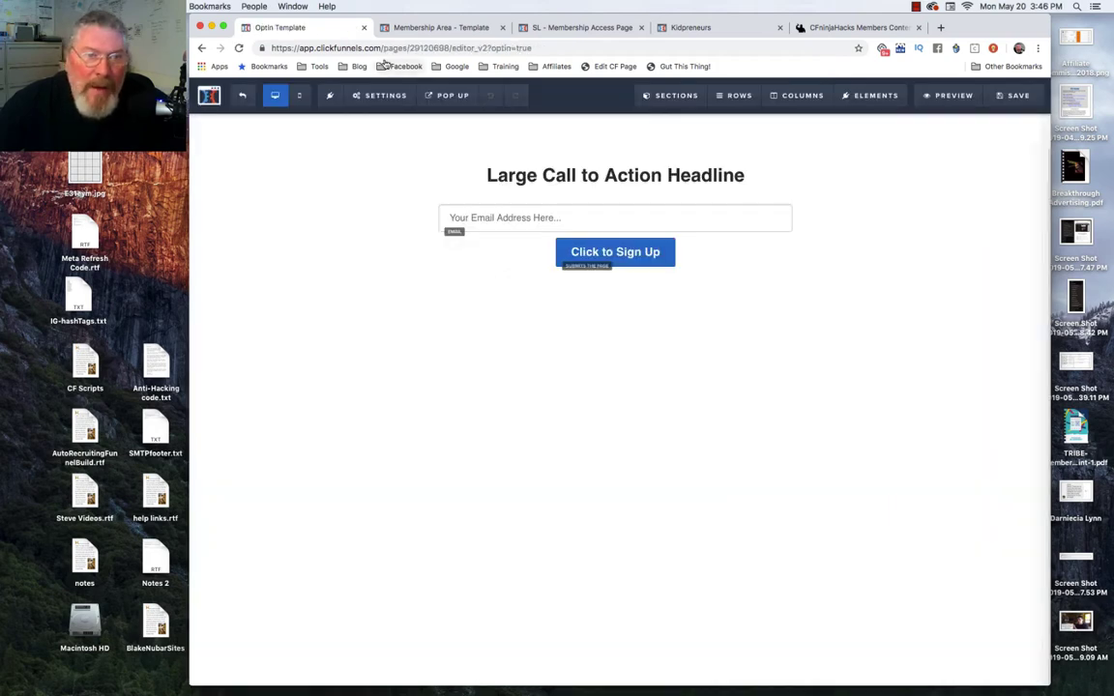
- Connect the opt-in page's email integration to MC (Mailchimp) with the Add To List action and the REAL Marketing, LLC list
mouse_move(373, 96)
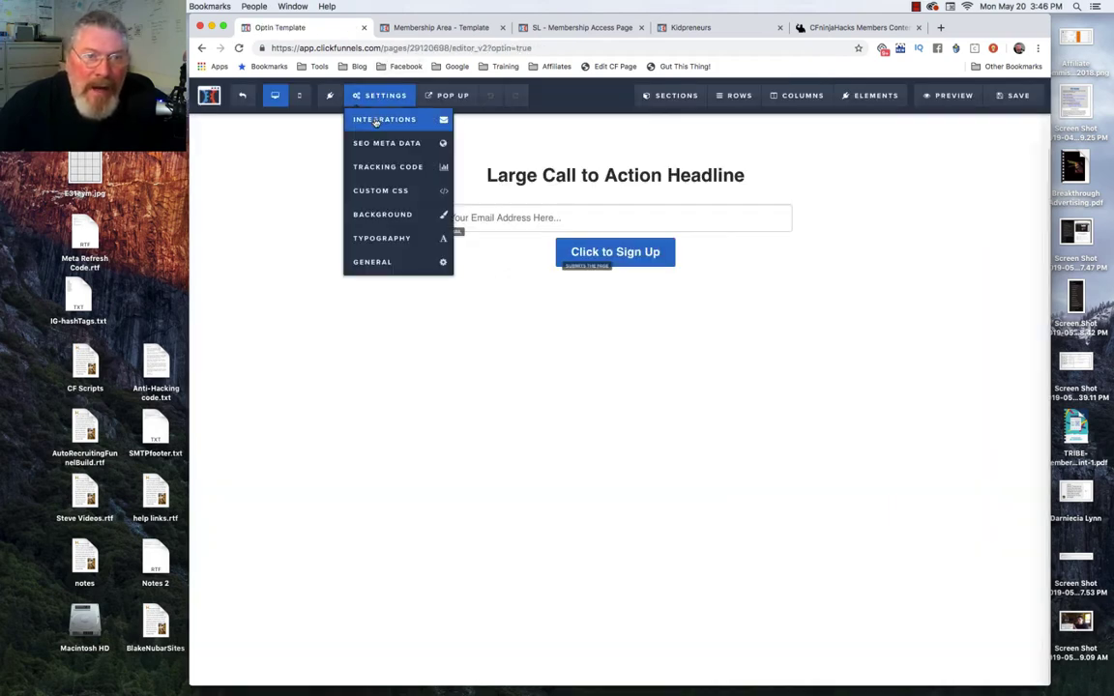
click(375, 120)
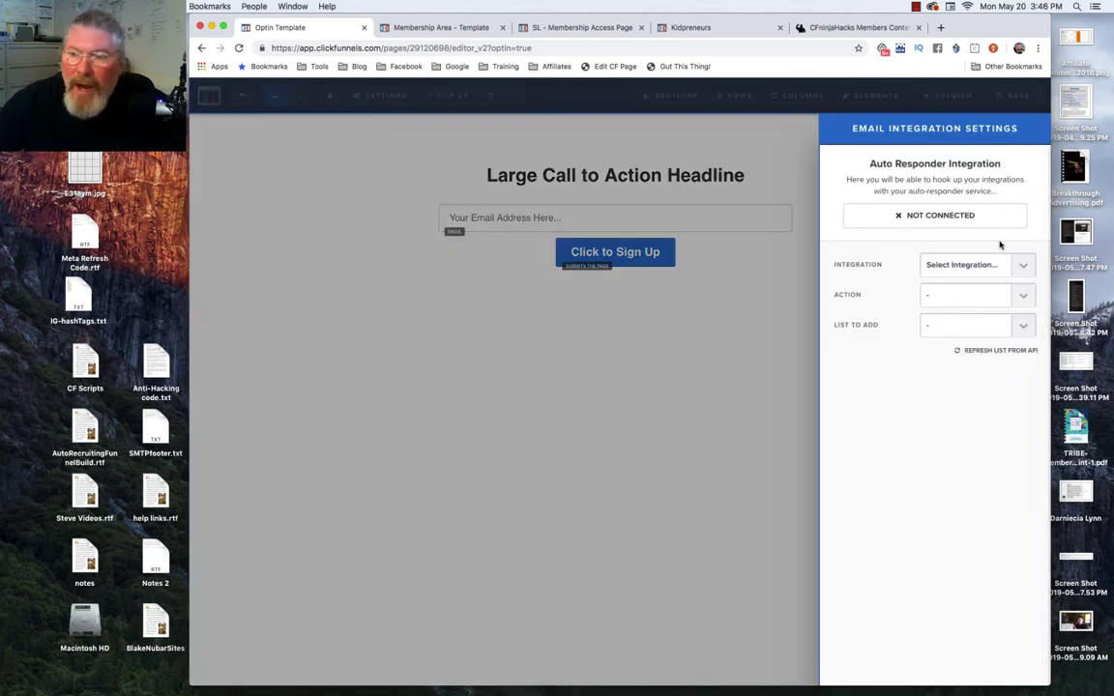
click(962, 267)
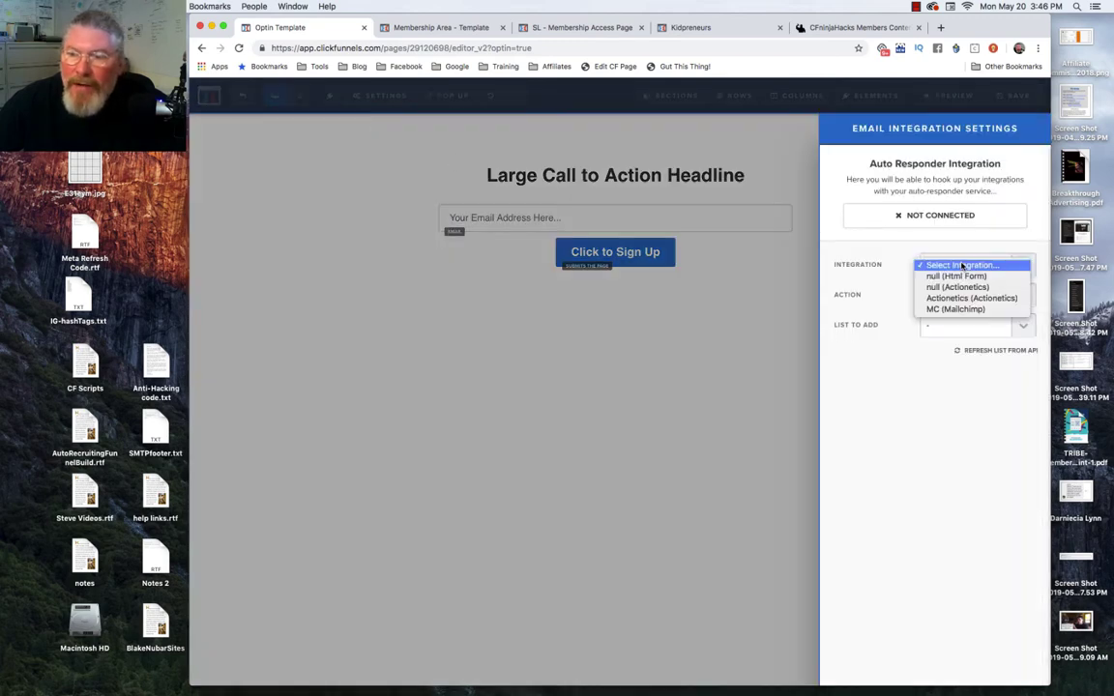
click(960, 310)
click(964, 294)
click(957, 305)
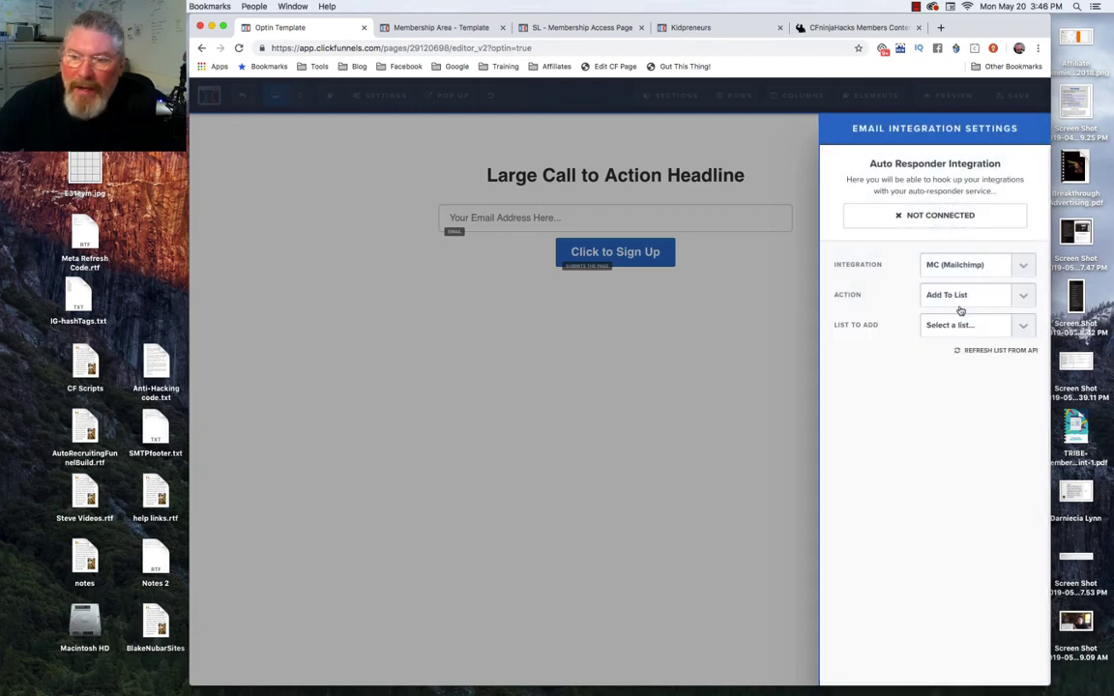
click(960, 326)
click(963, 339)
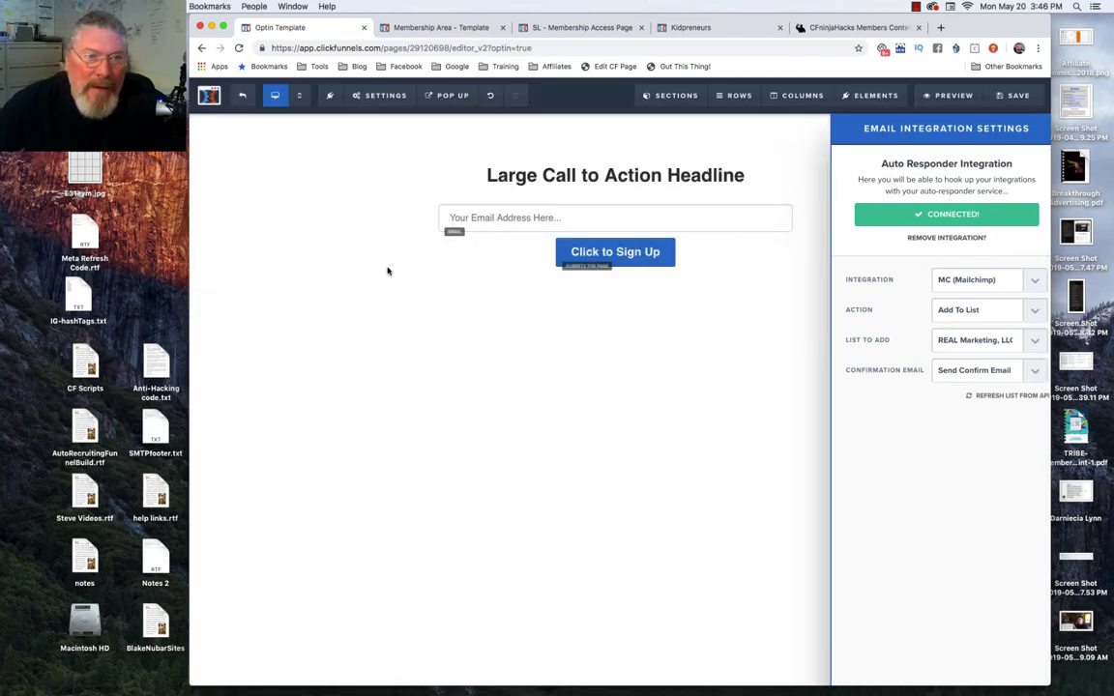
- Examine the opt-in page's SEO meta data and typography settings
mouse_move(372, 95)
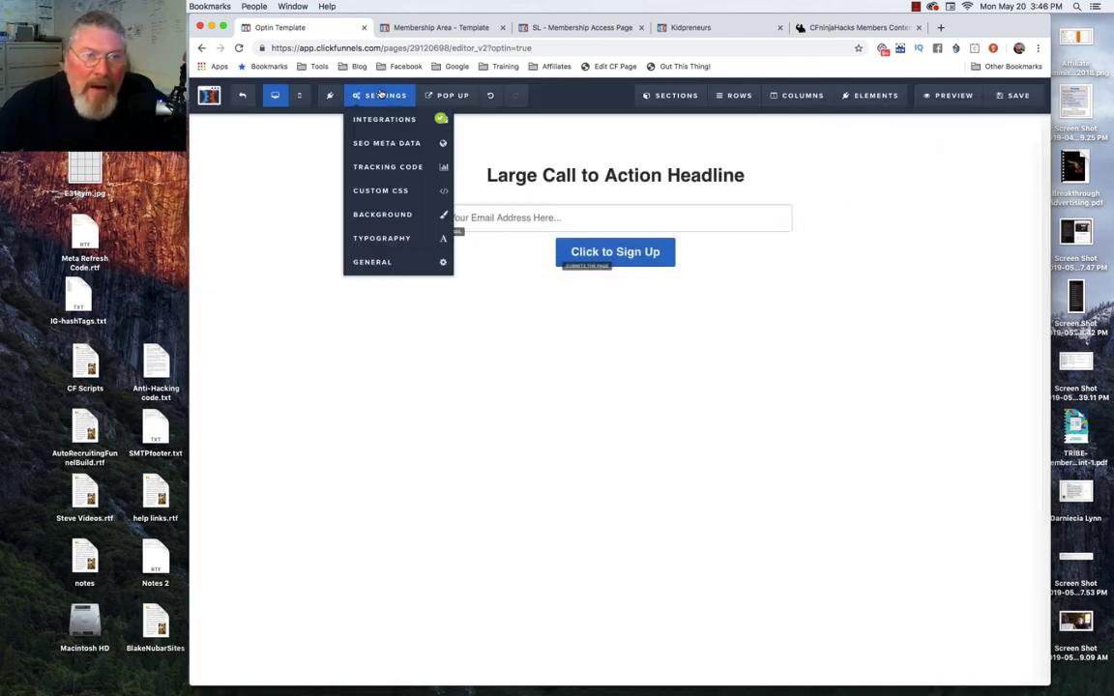
click(382, 144)
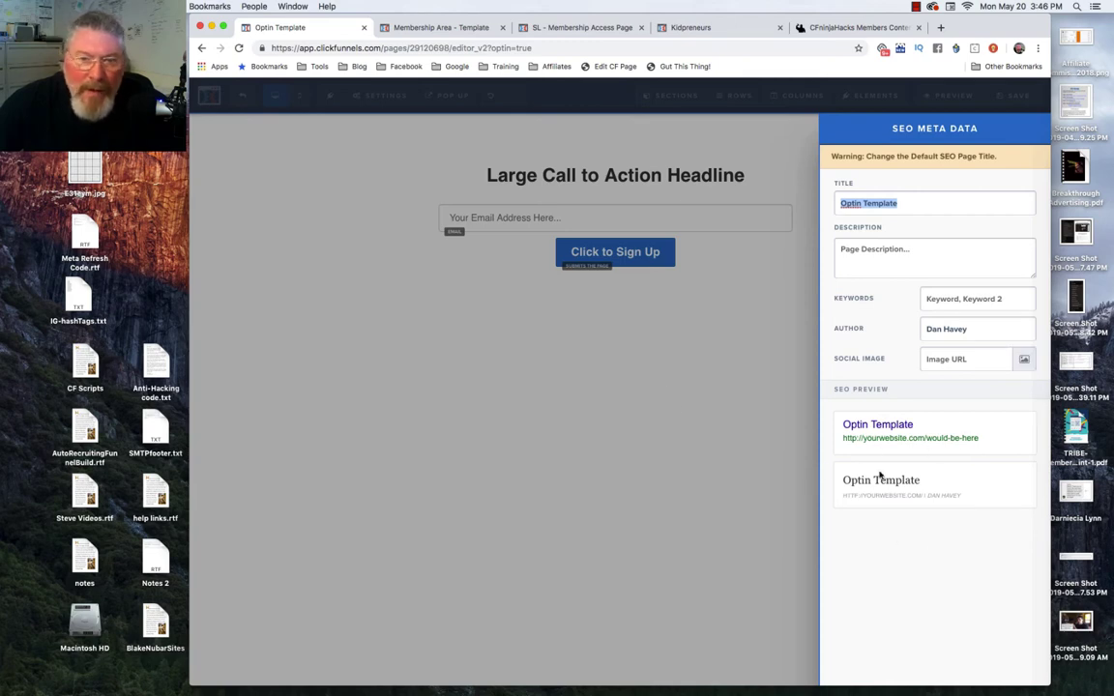
click(266, 309)
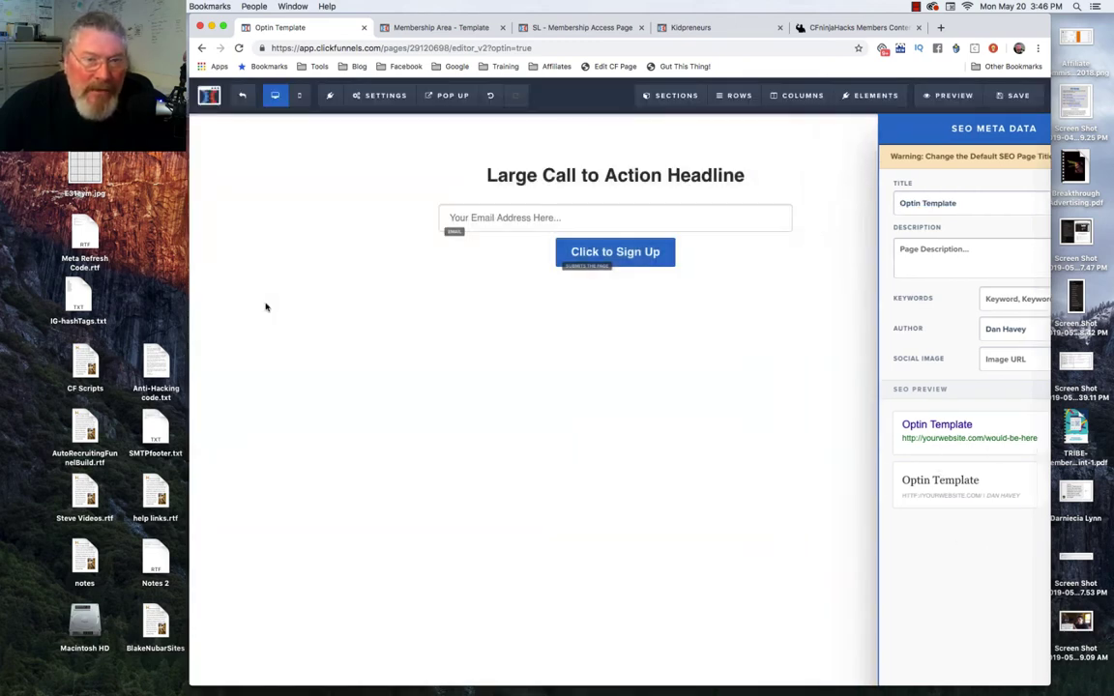
mouse_move(380, 103)
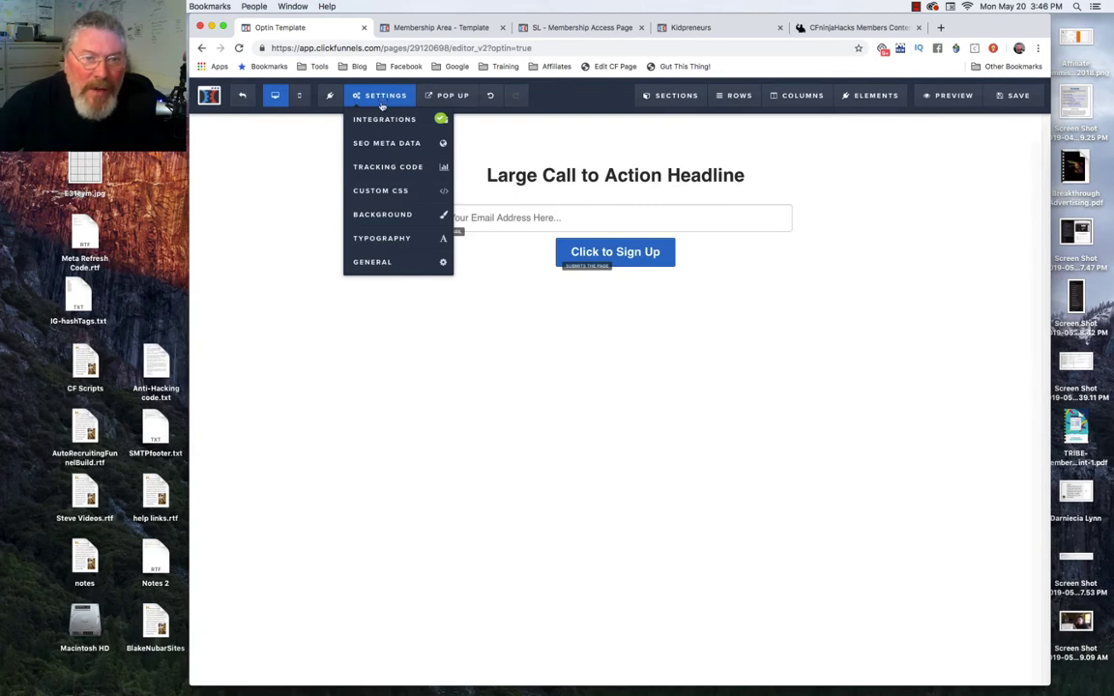
click(380, 239)
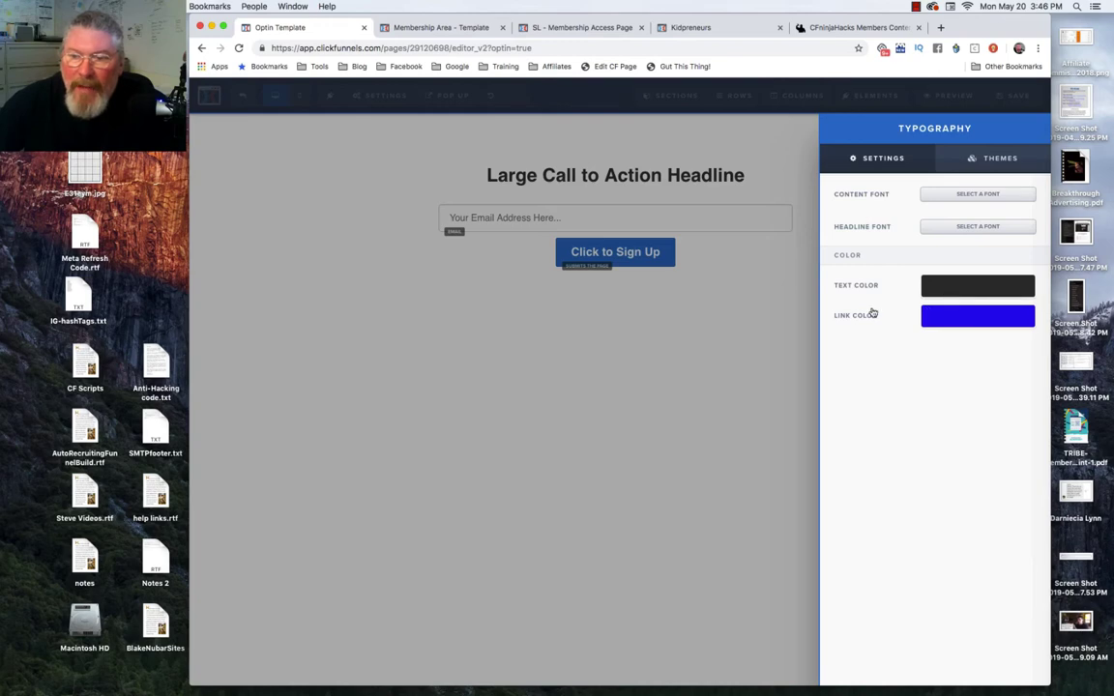
click(460, 345)
- Return to the funnel steps and open the Members Training Area's membership design in the editor
click(242, 95)
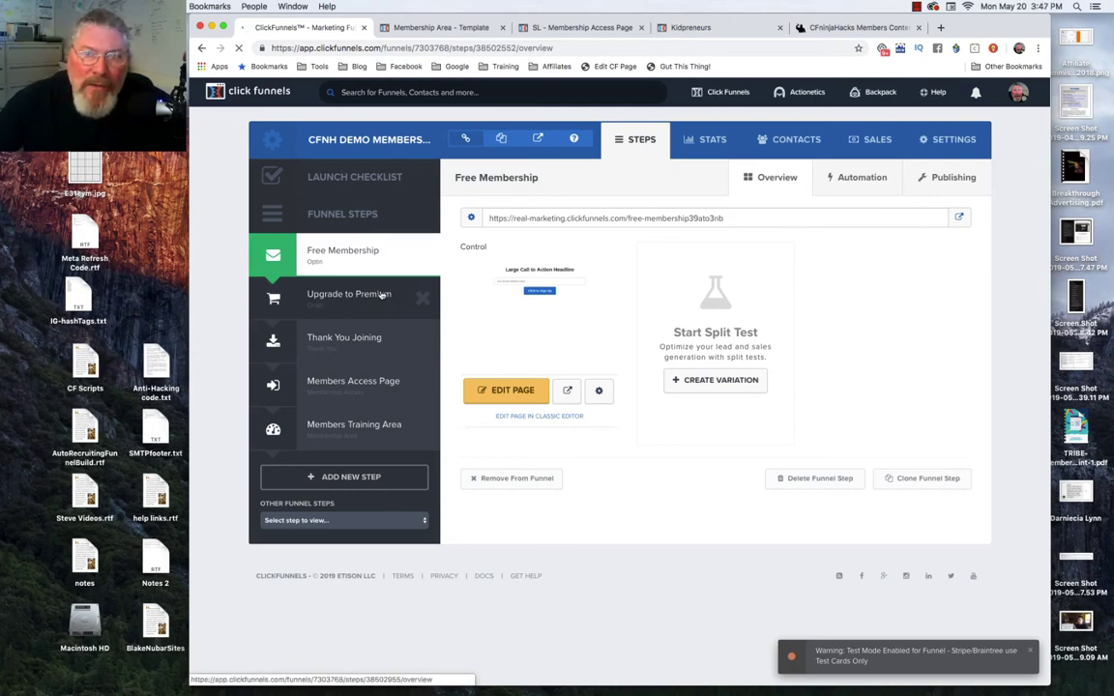
click(381, 295)
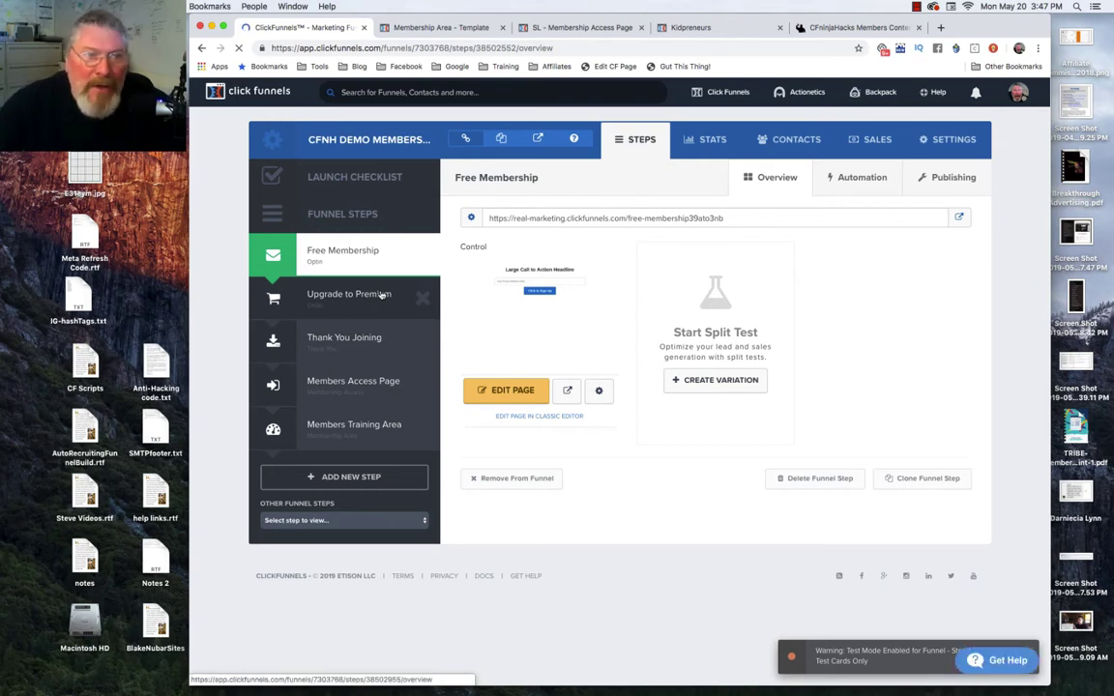
click(354, 429)
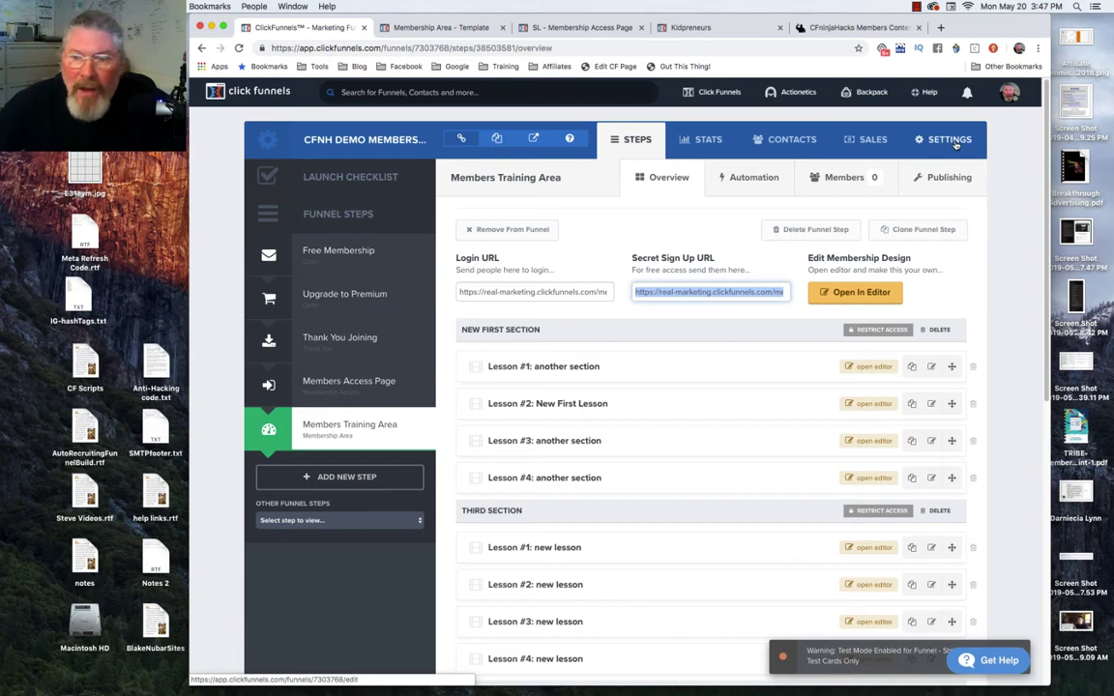
click(860, 296)
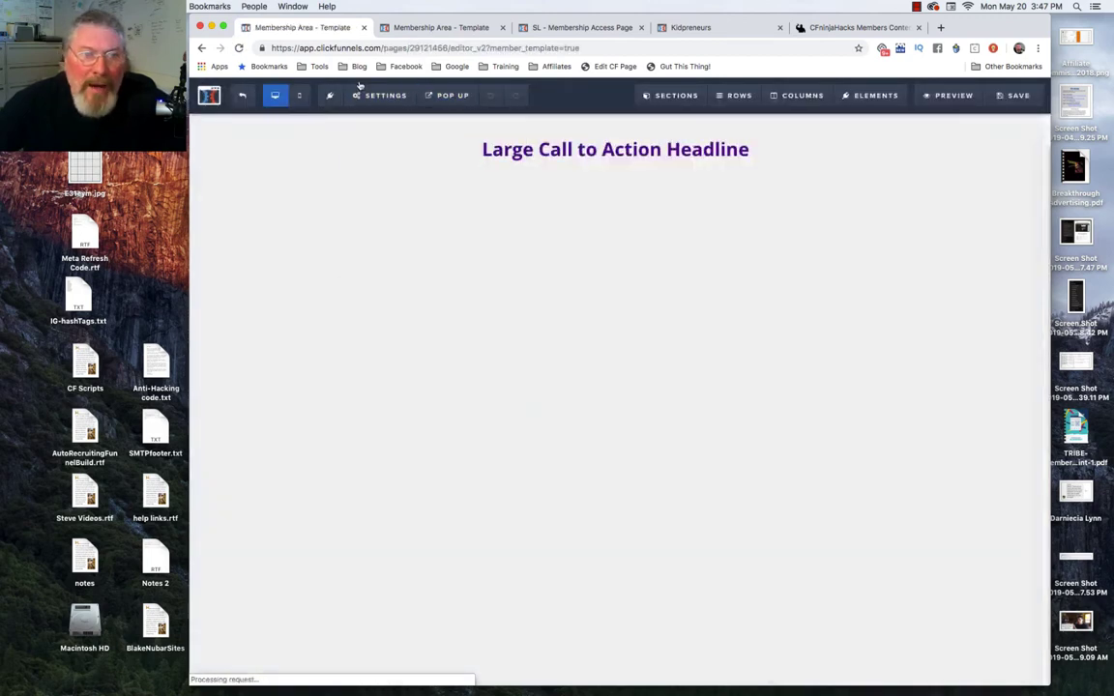
- Check the SEO page title of the membership area template
click(375, 96)
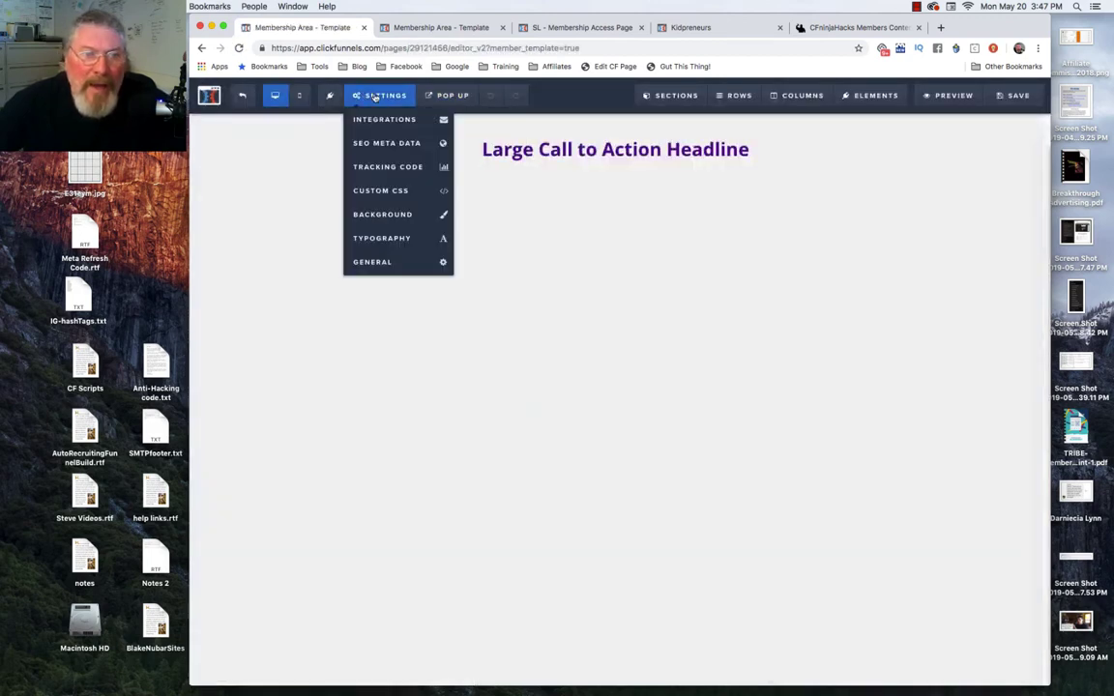
click(392, 145)
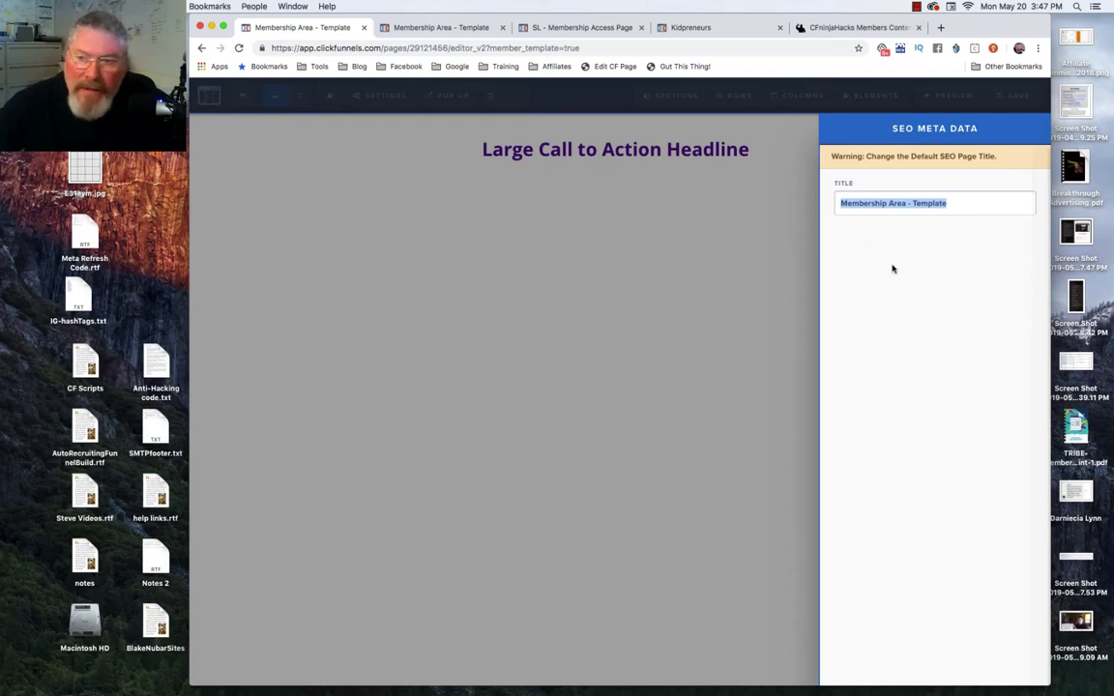
click(661, 252)
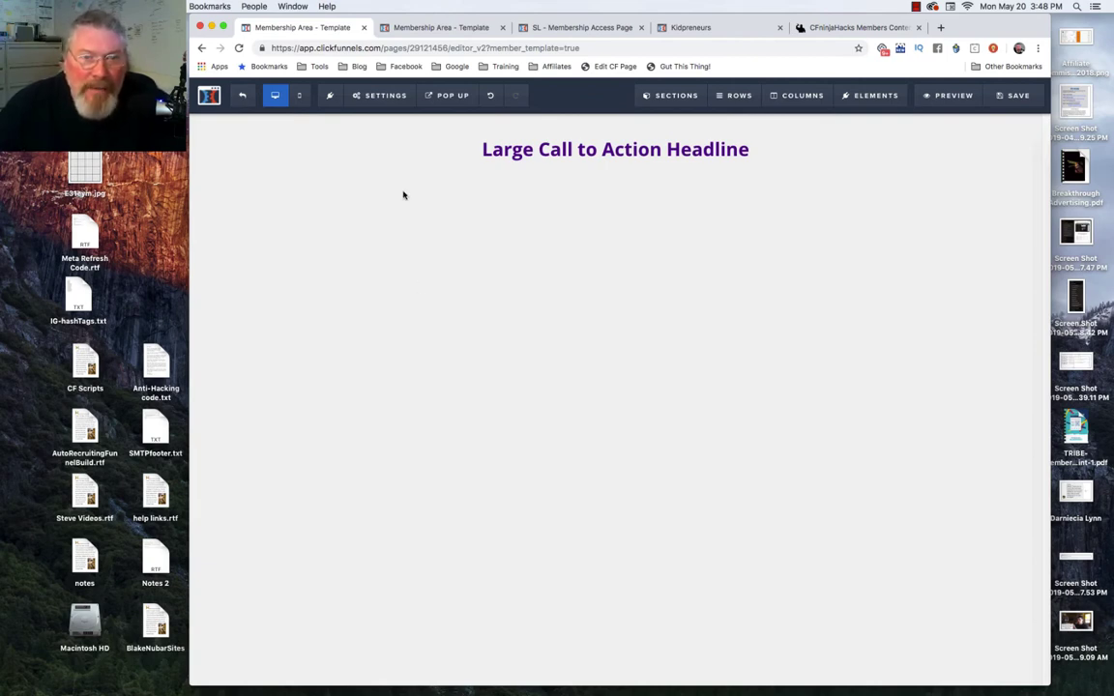
- Search the image library for "bg-", apply a light grey texture as the membership page background, and set its image position to Repeat
click(387, 100)
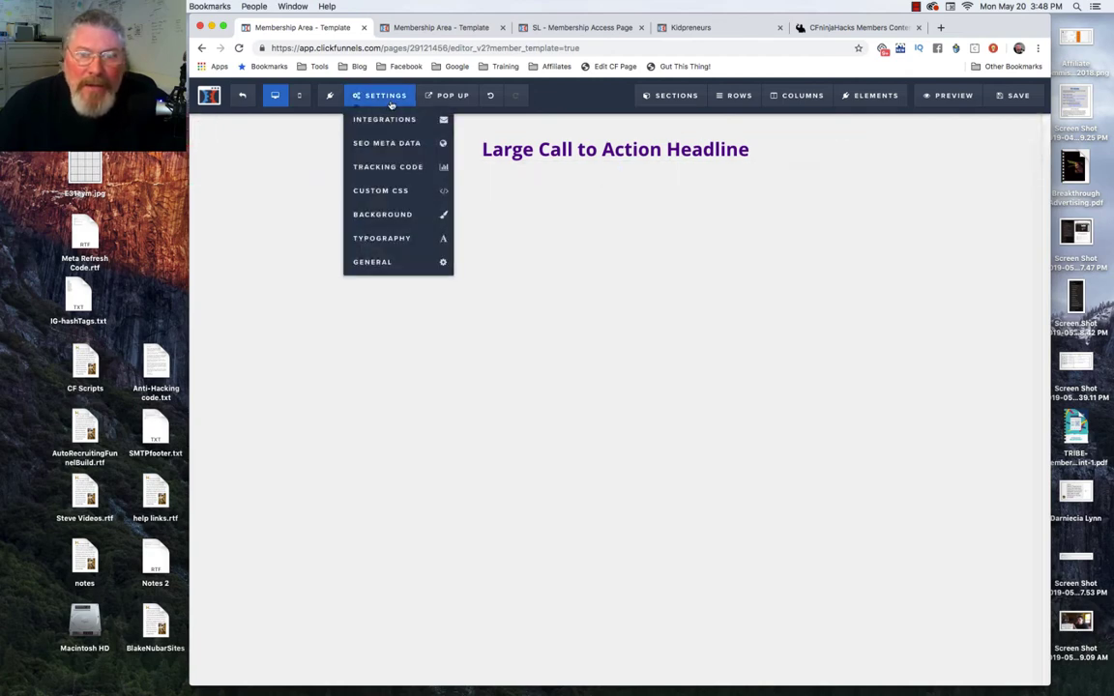
mouse_move(407, 101)
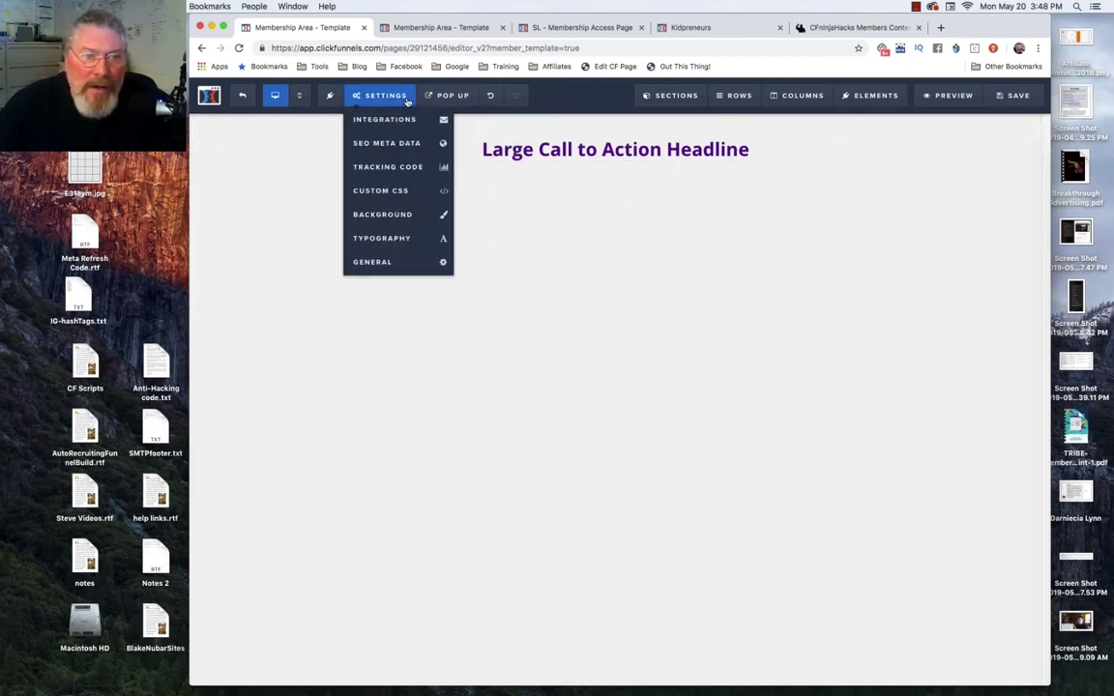
click(388, 215)
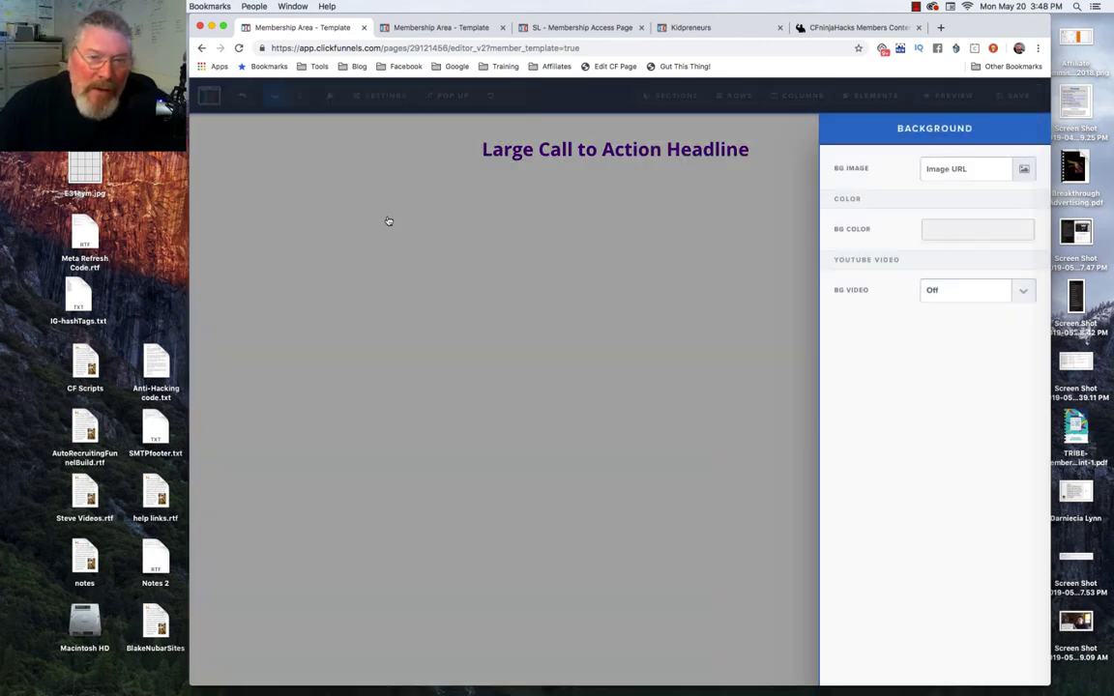
click(1019, 169)
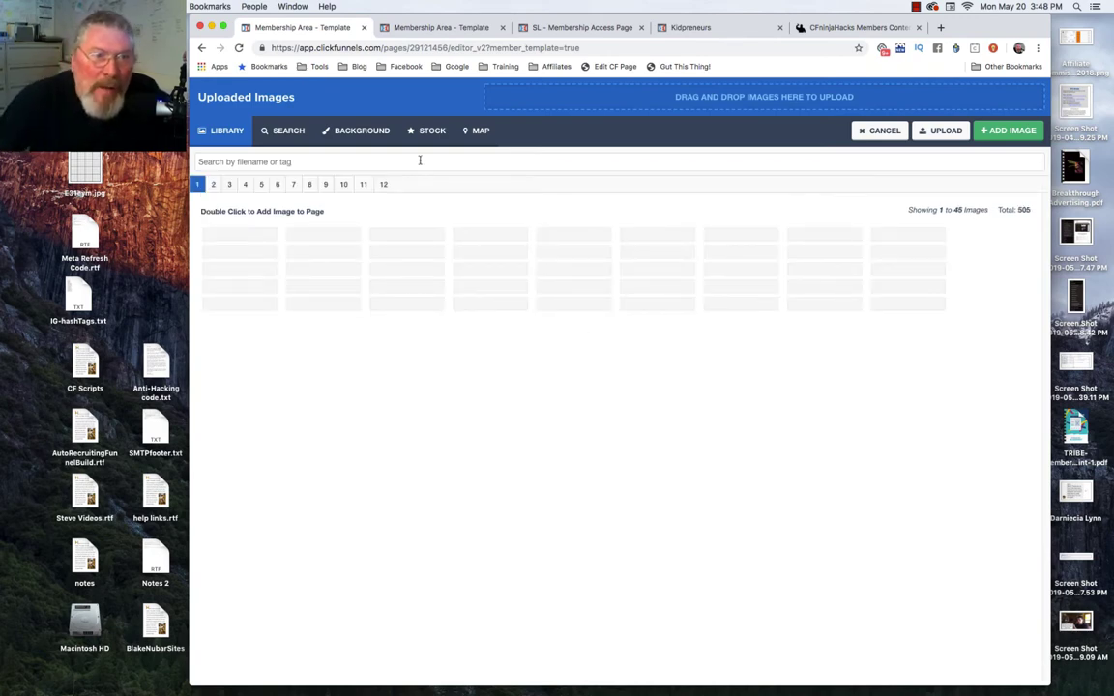
text(bg-)
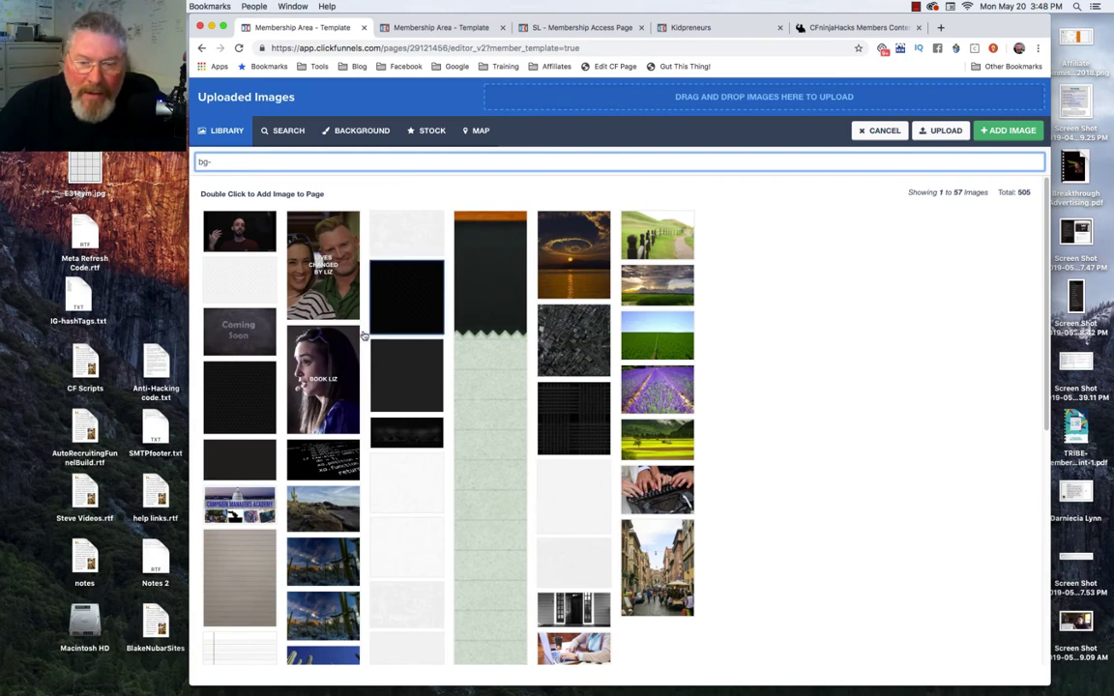
click(570, 563)
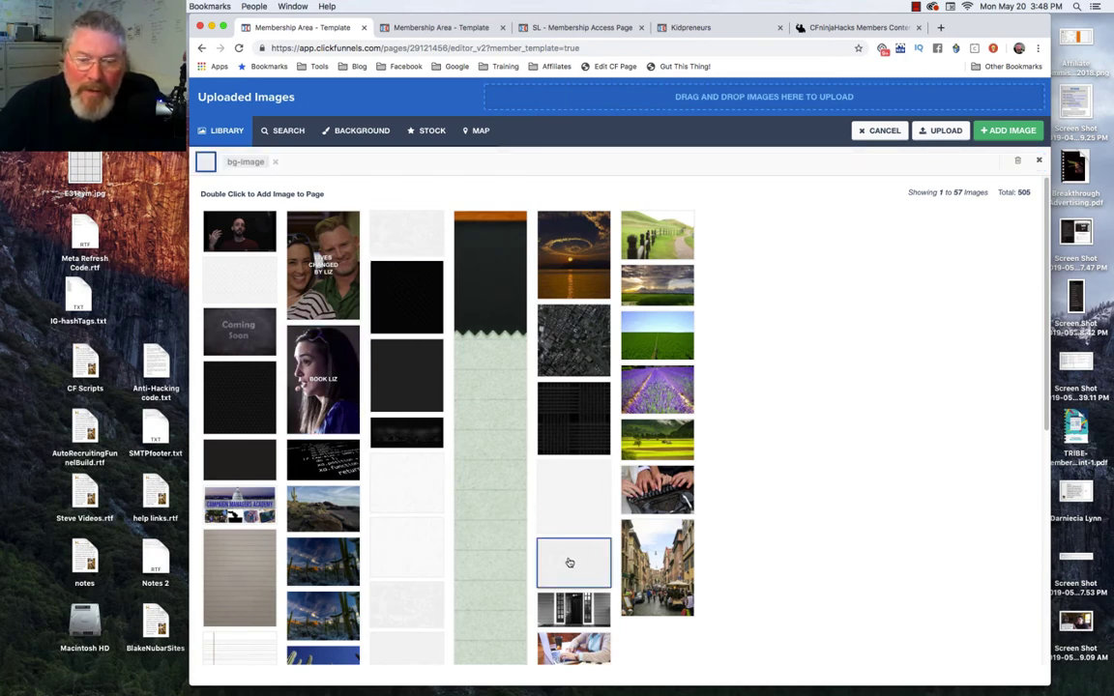
double_click(570, 563)
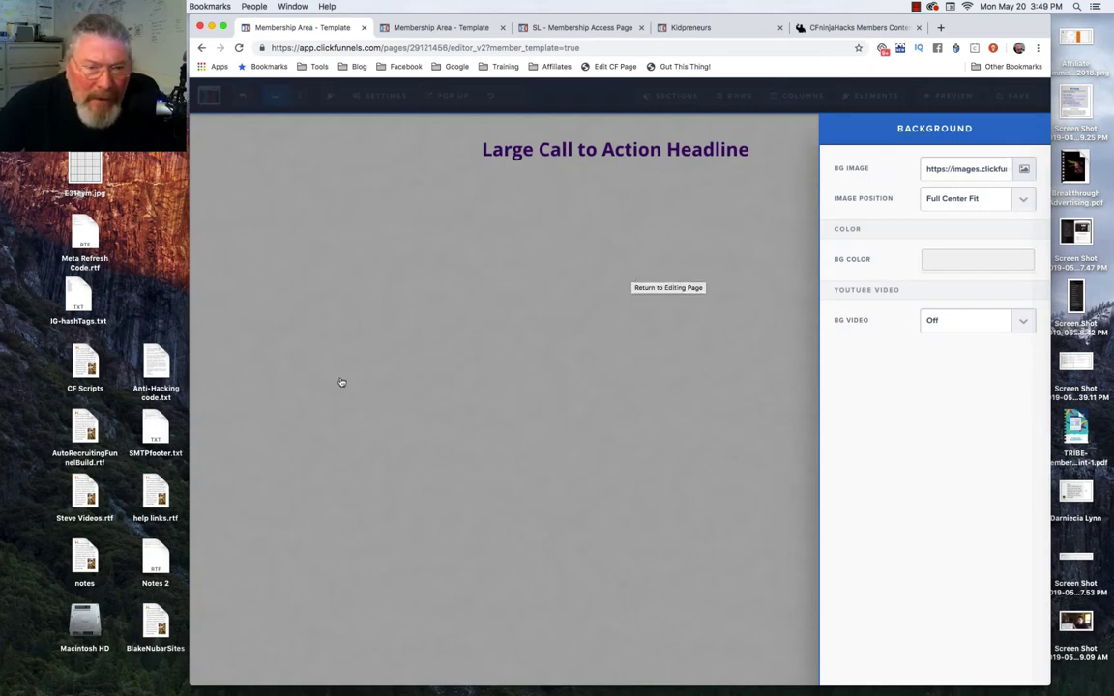
click(965, 200)
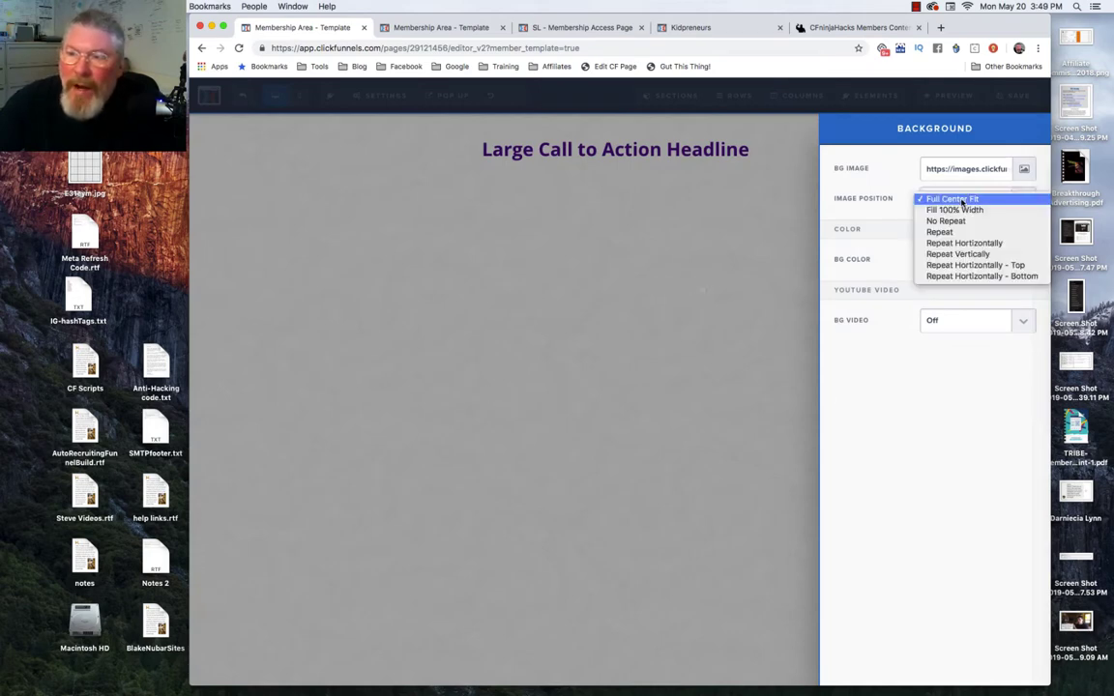
click(944, 233)
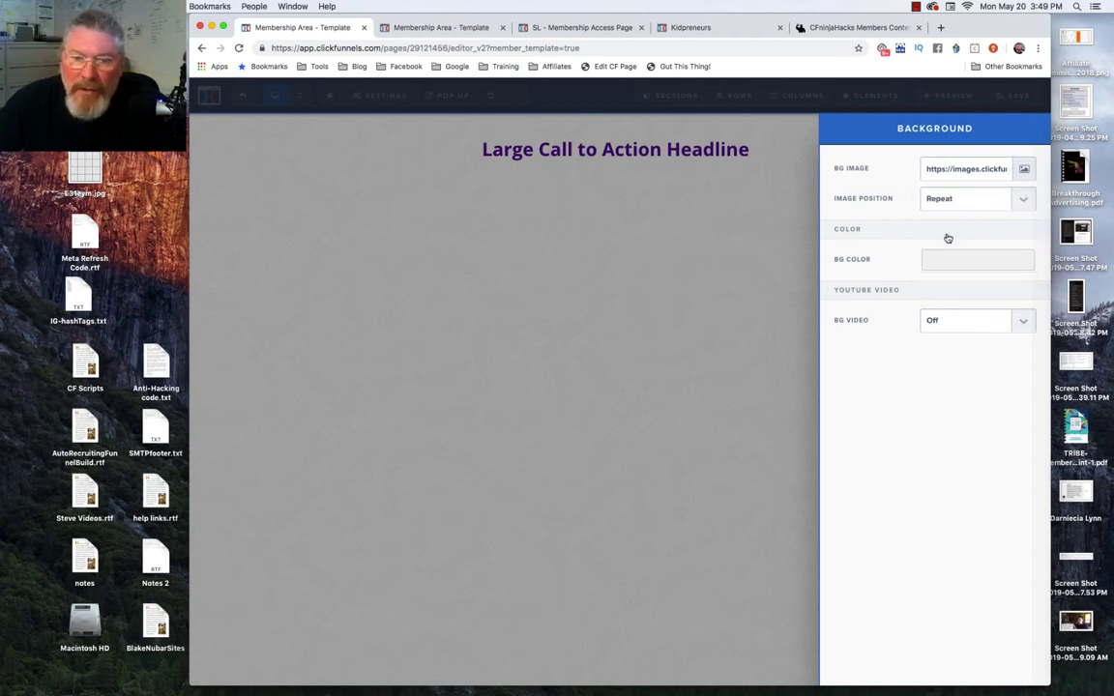
- Try the Fill 100% Width image position for the page background, and restore it to Repeat
click(634, 258)
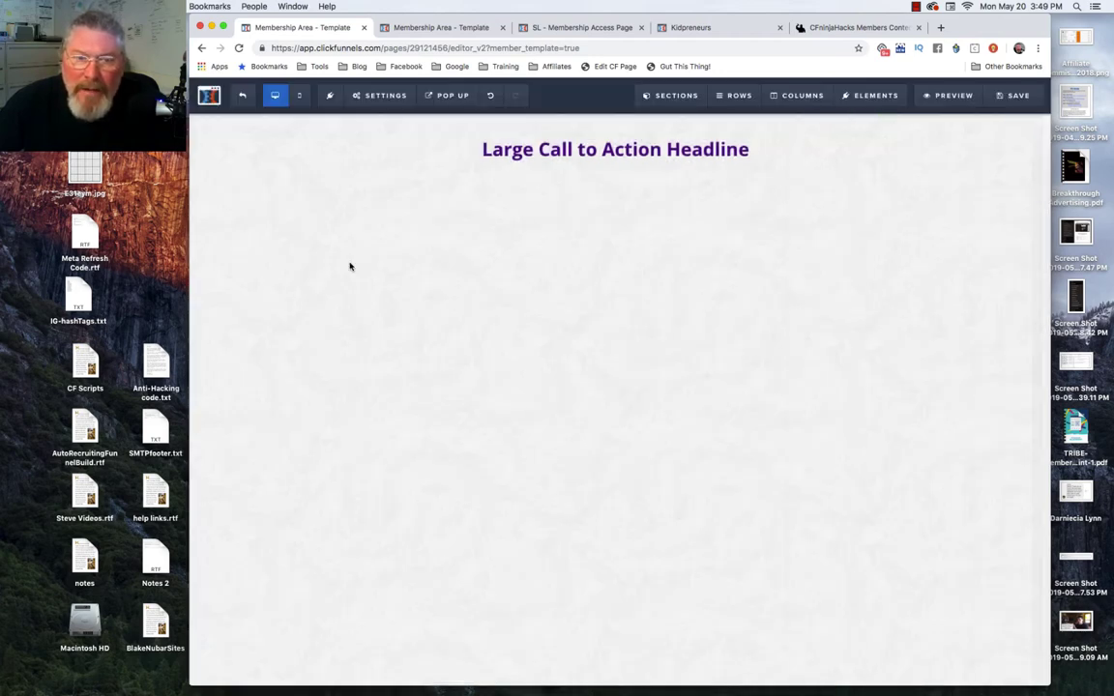
click(379, 95)
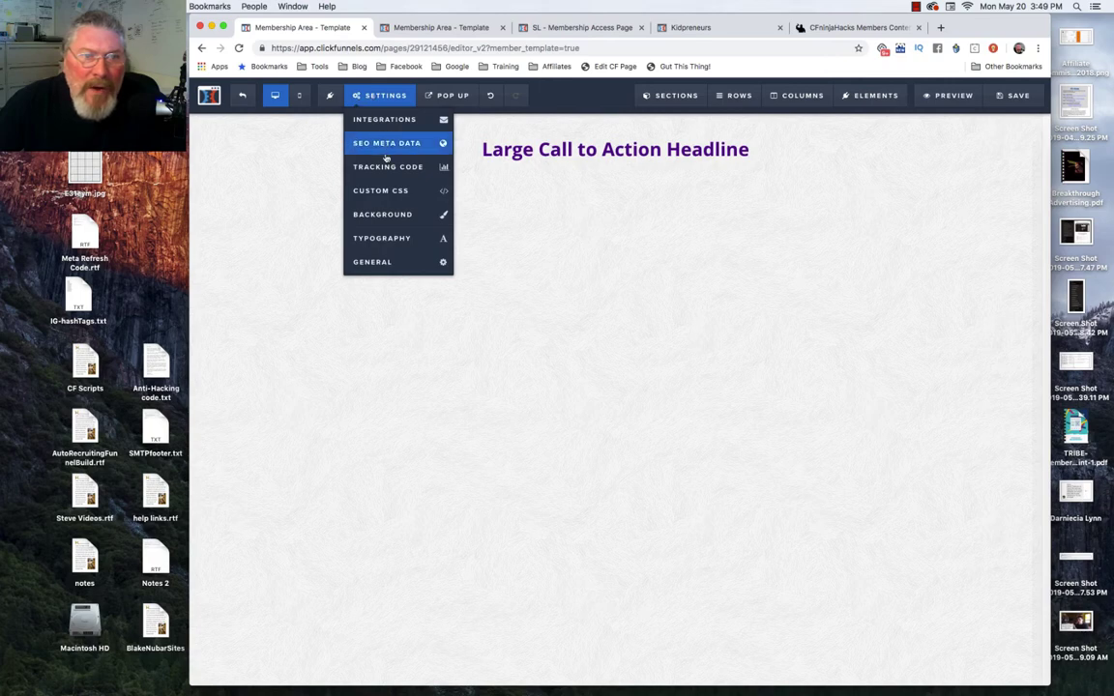
click(389, 215)
click(965, 199)
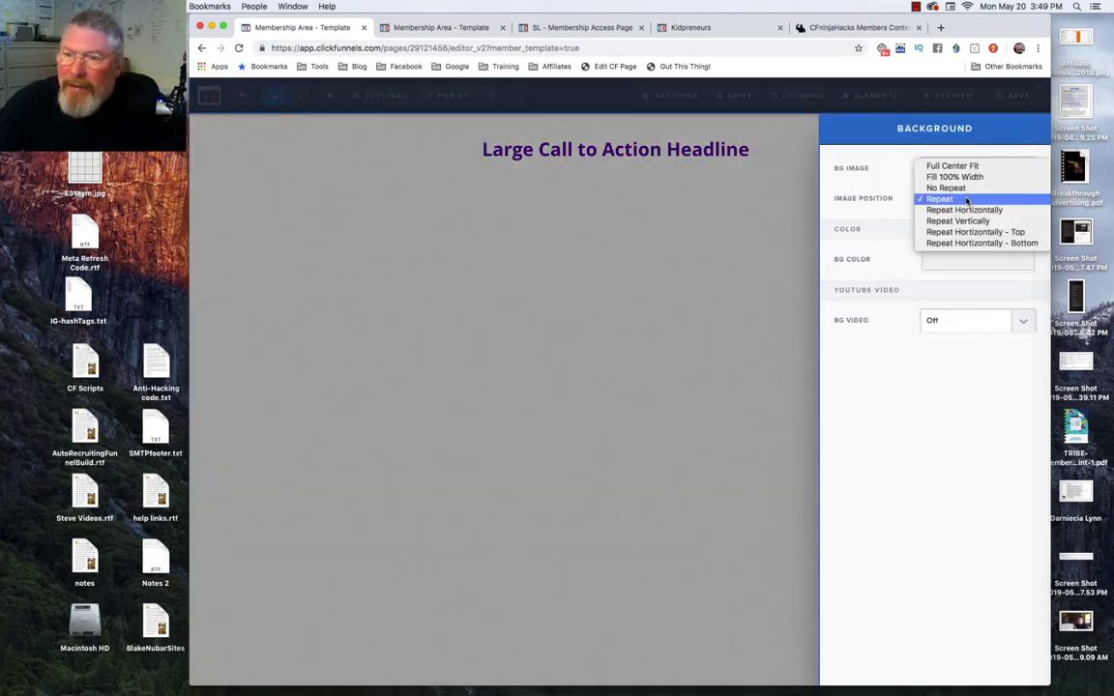
click(968, 178)
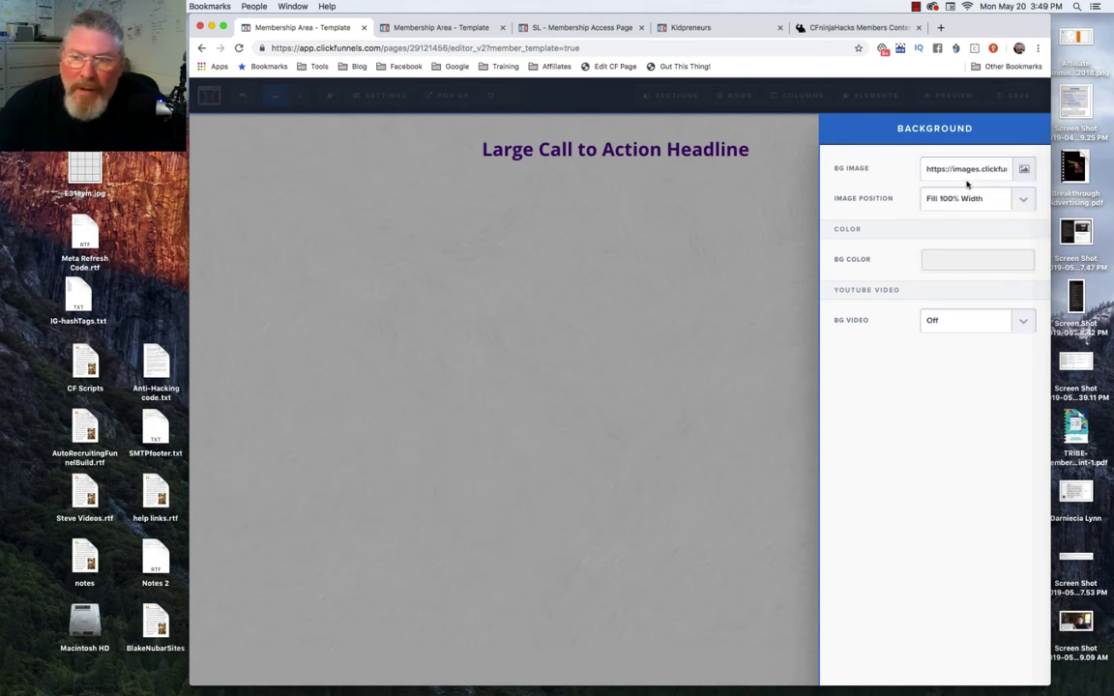
click(966, 199)
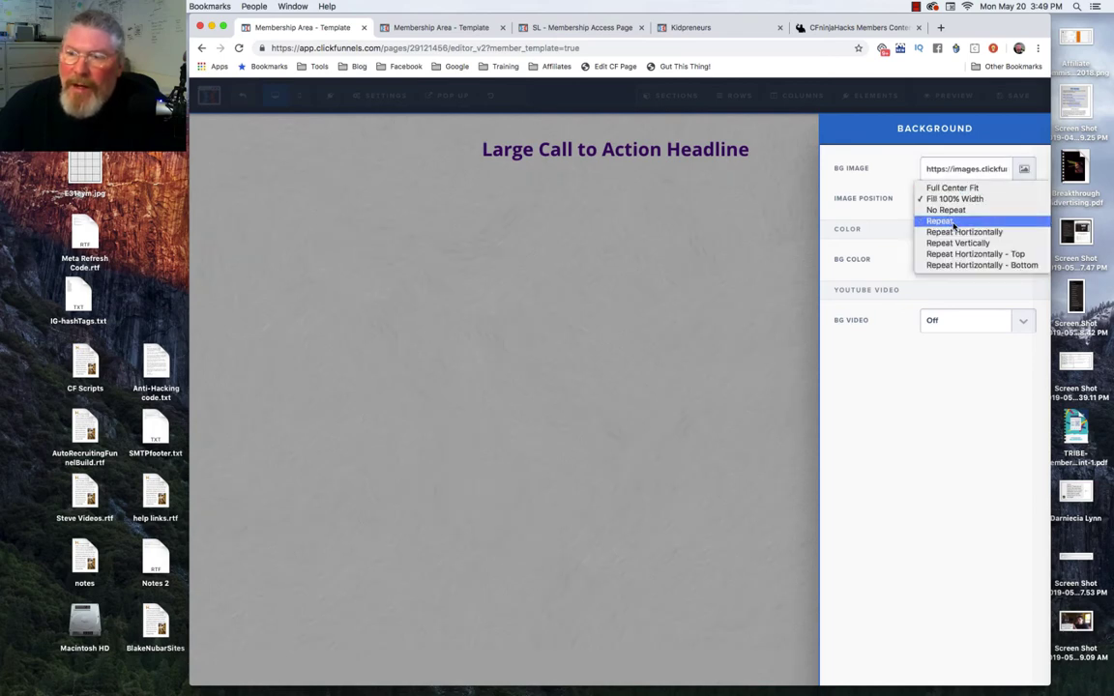
click(953, 225)
click(528, 293)
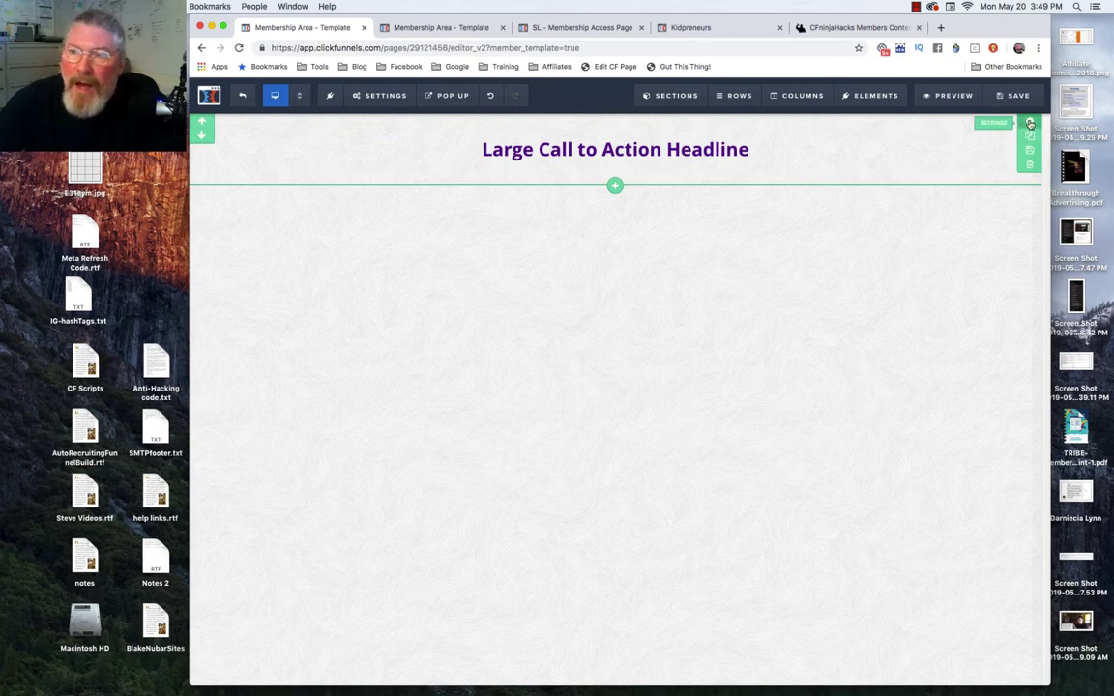
- Set the background color of the headline's section to black (#000000)
click(1030, 124)
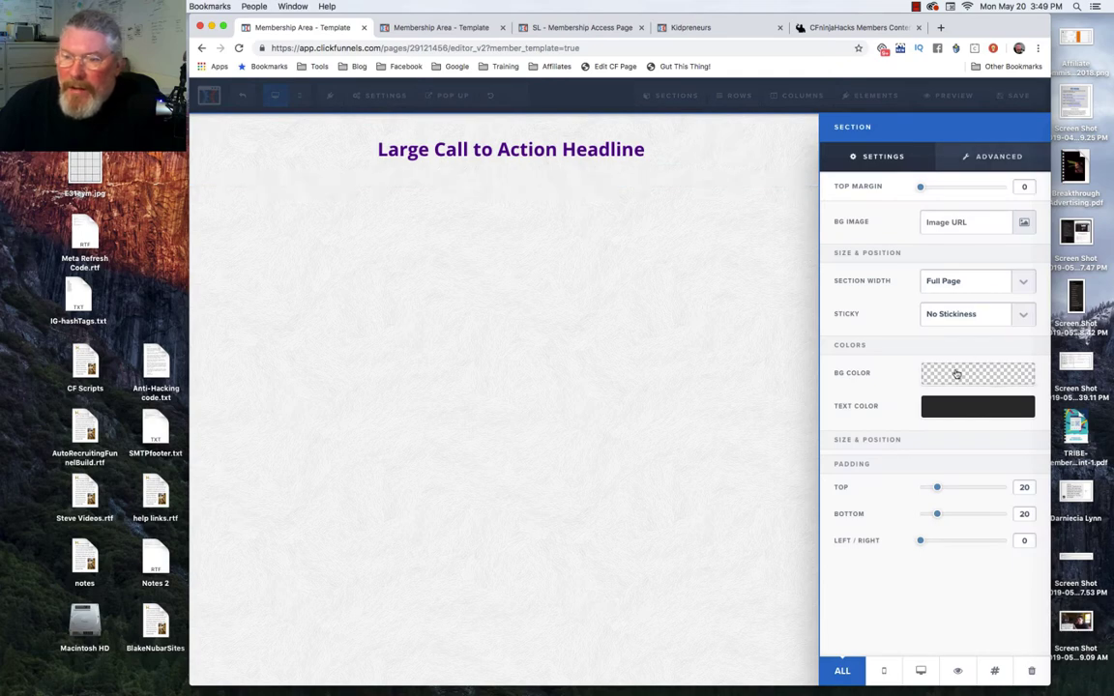
click(955, 373)
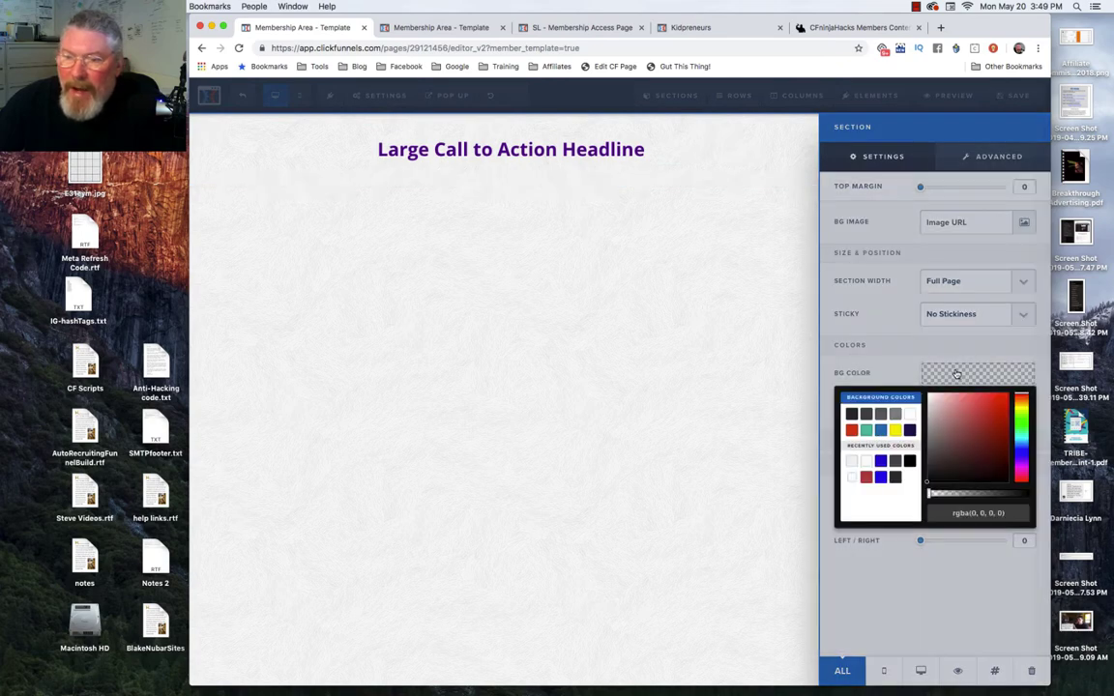
click(909, 462)
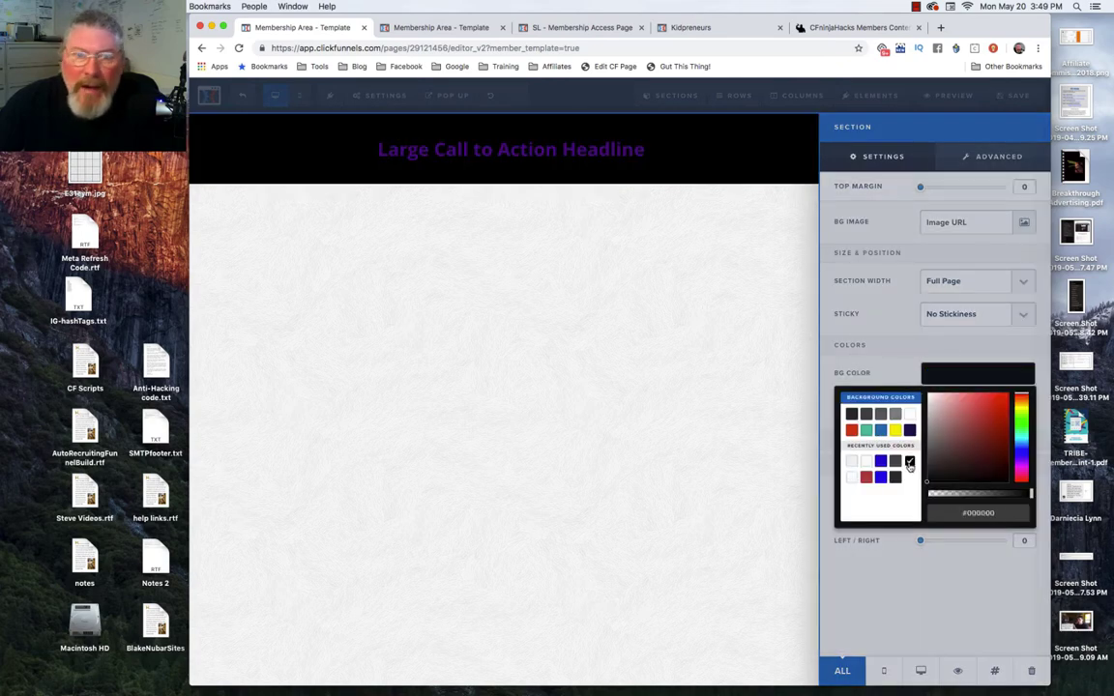
click(748, 162)
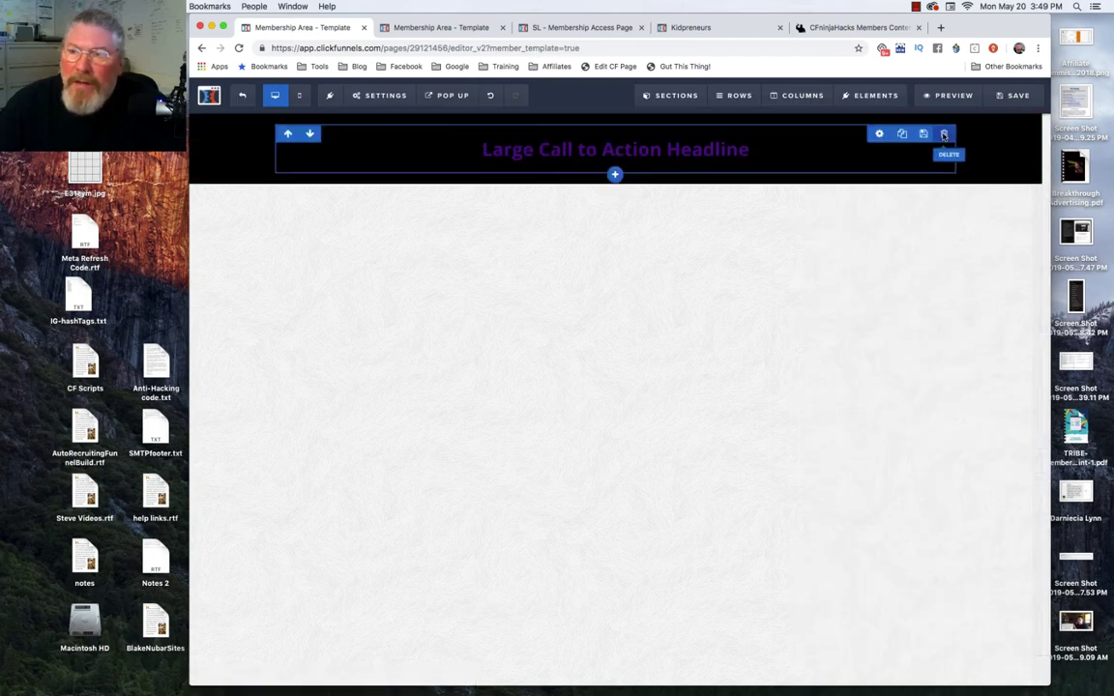
- Delete the headline row from the black section and add a 2-column row in its place
click(944, 134)
click(718, 113)
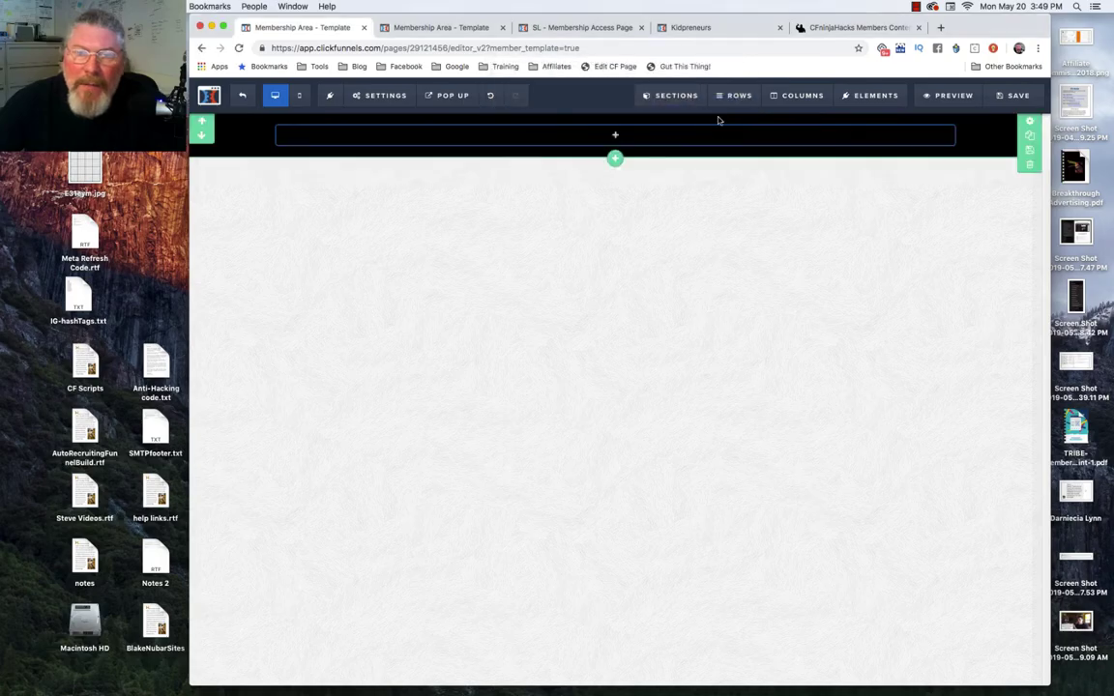
click(632, 137)
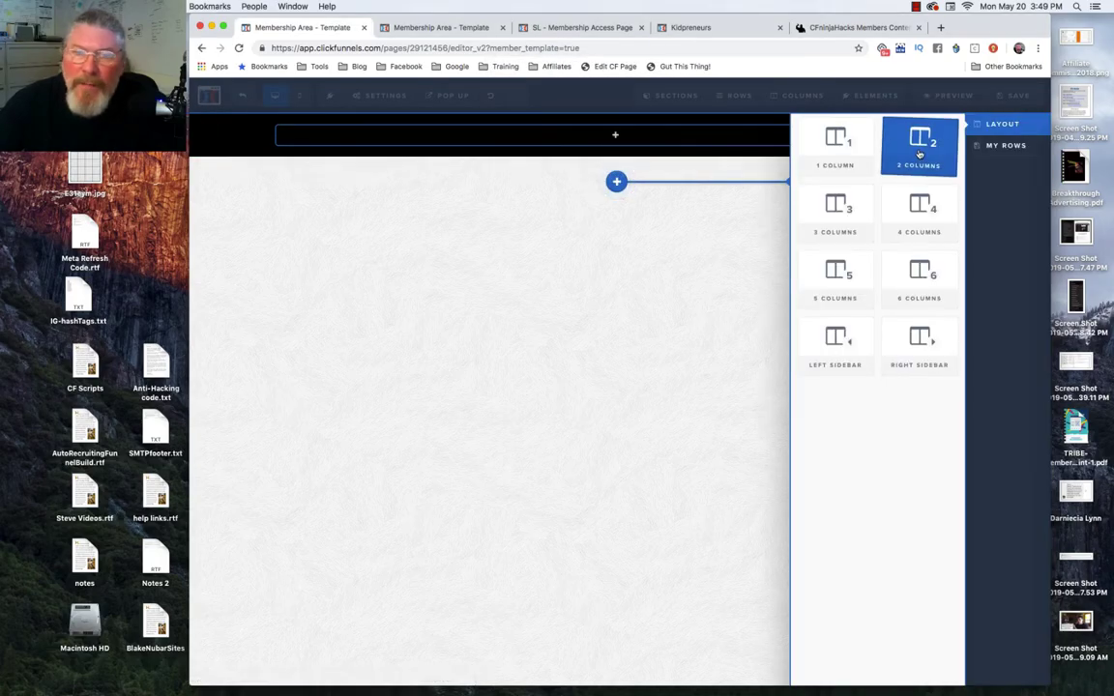
click(920, 154)
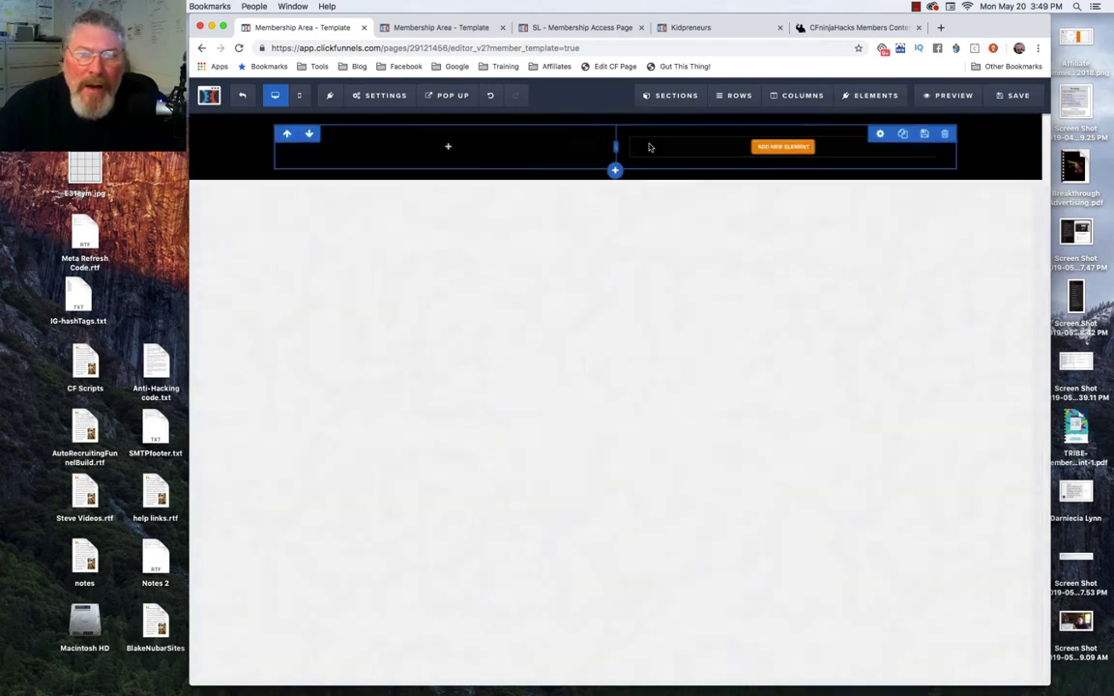
- Add an image element to the row's first column, using the ninjaHacks logo from page 5 of the image library
click(450, 147)
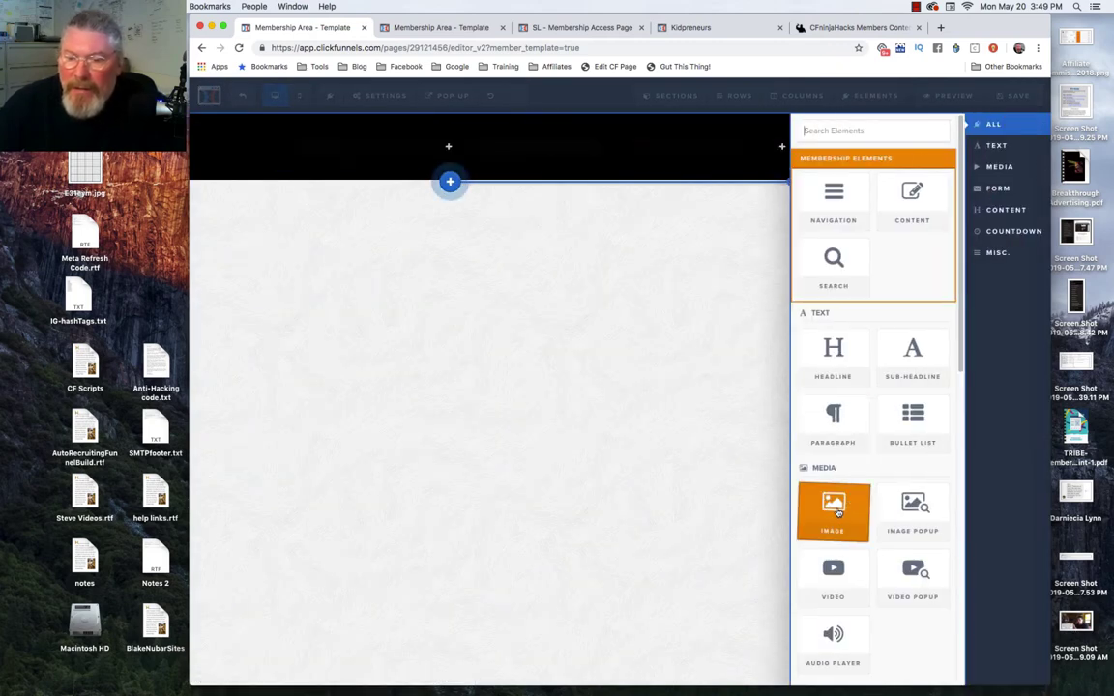
drag(479, 243, 480, 241)
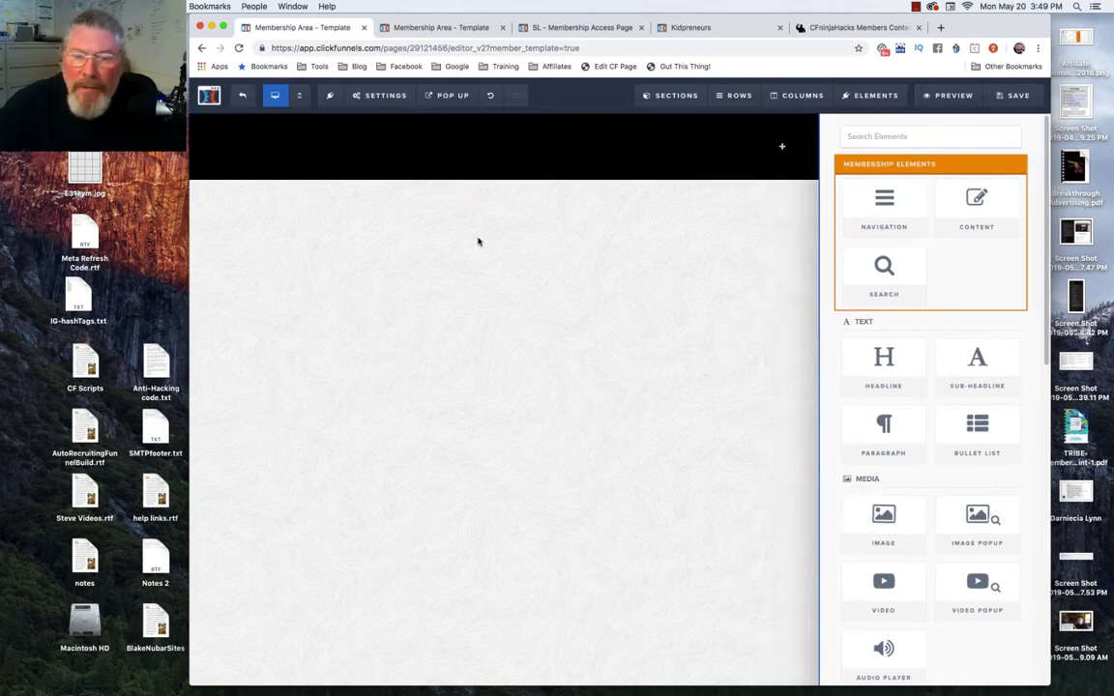
click(440, 174)
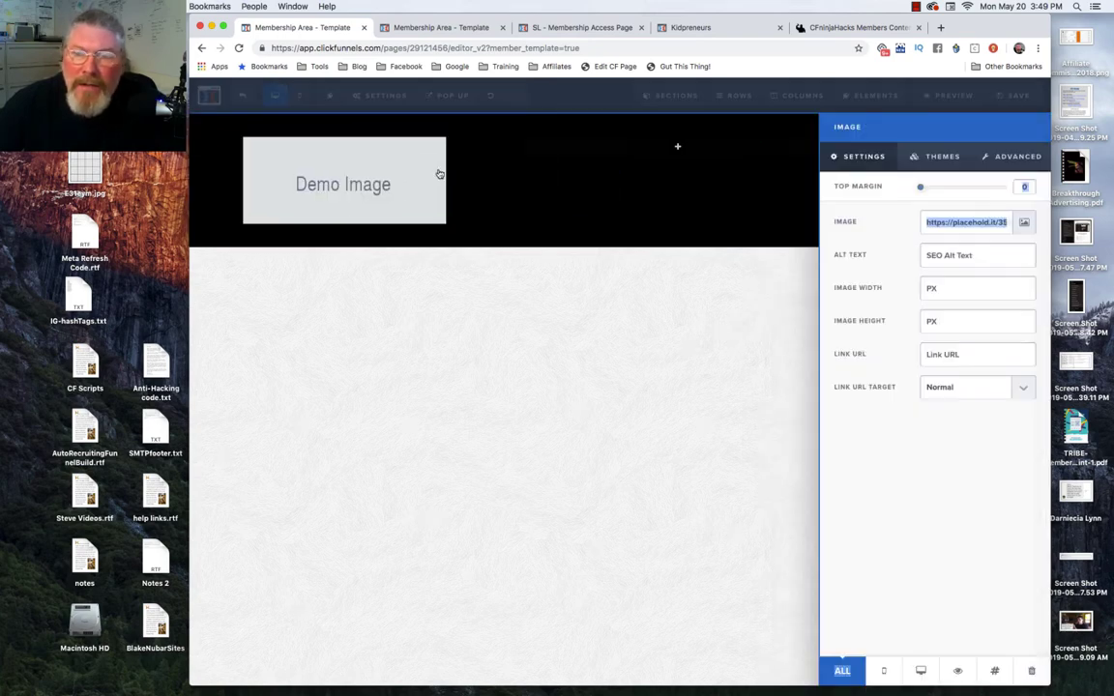
click(1024, 224)
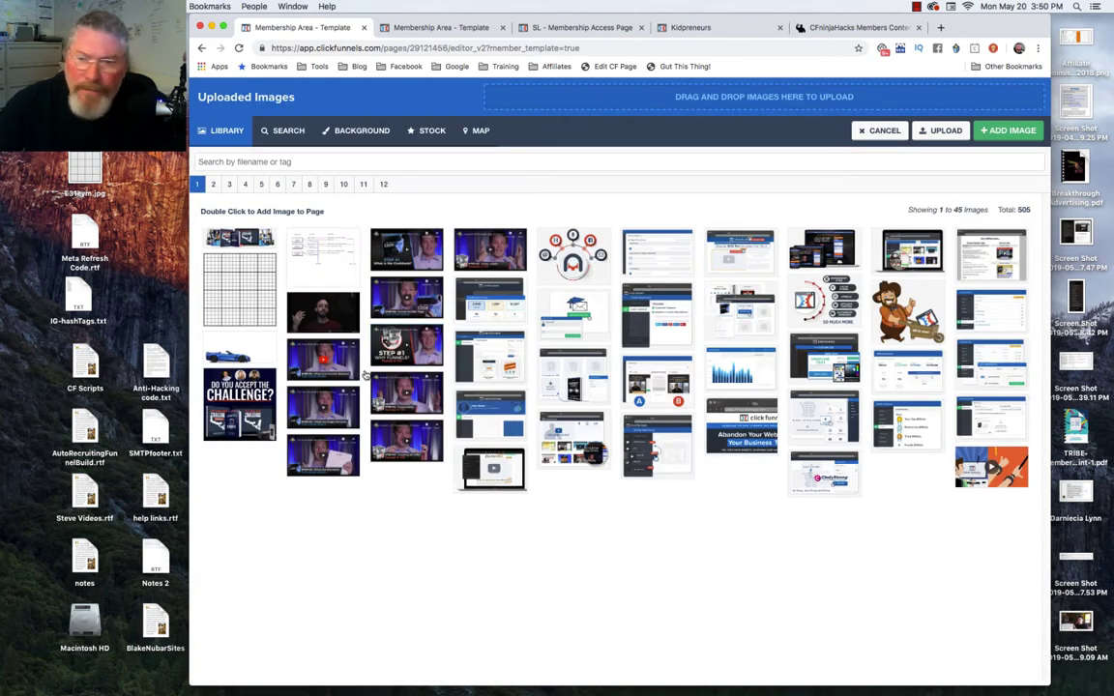
click(262, 183)
click(830, 399)
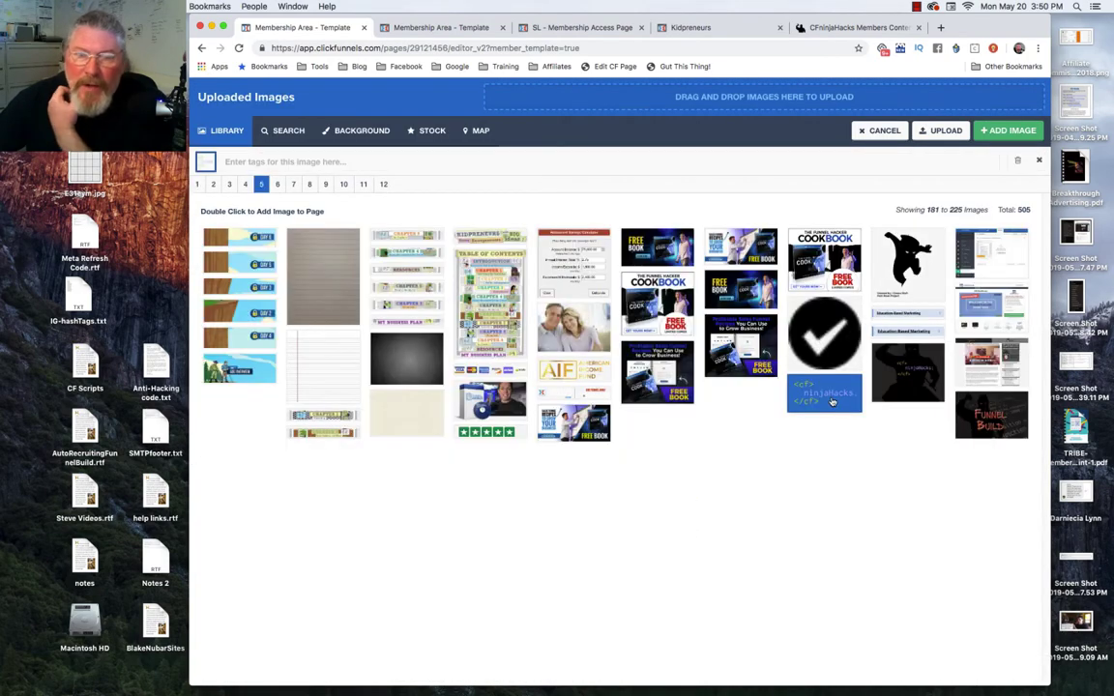
double_click(830, 400)
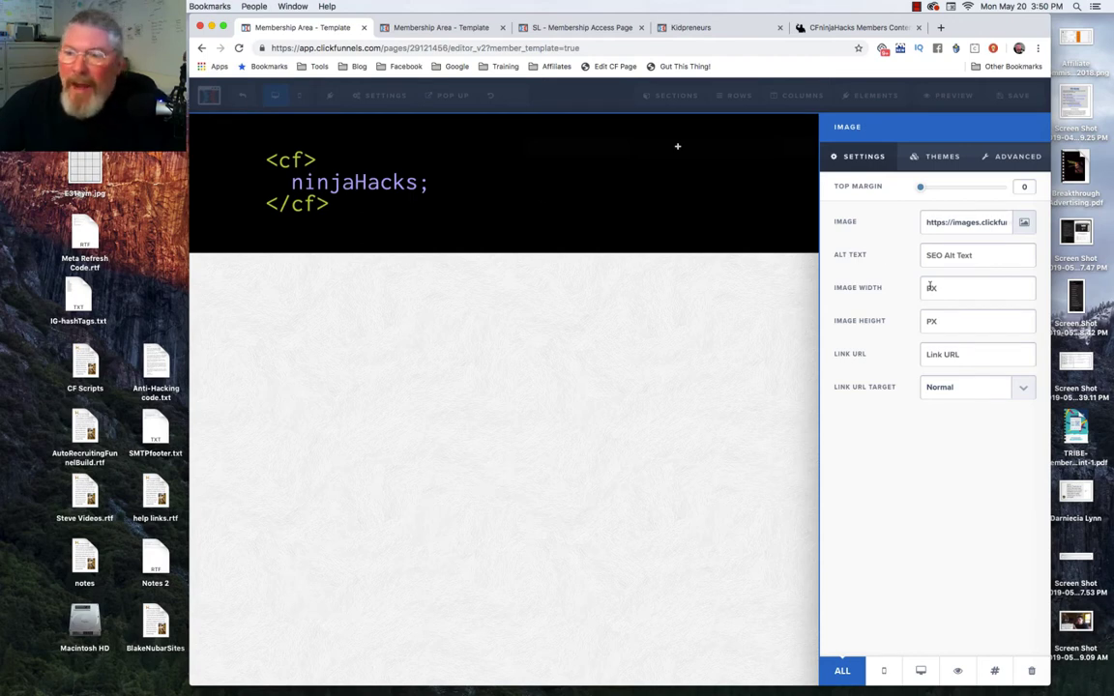
- Set the logo's image width to 150 px
text(2)
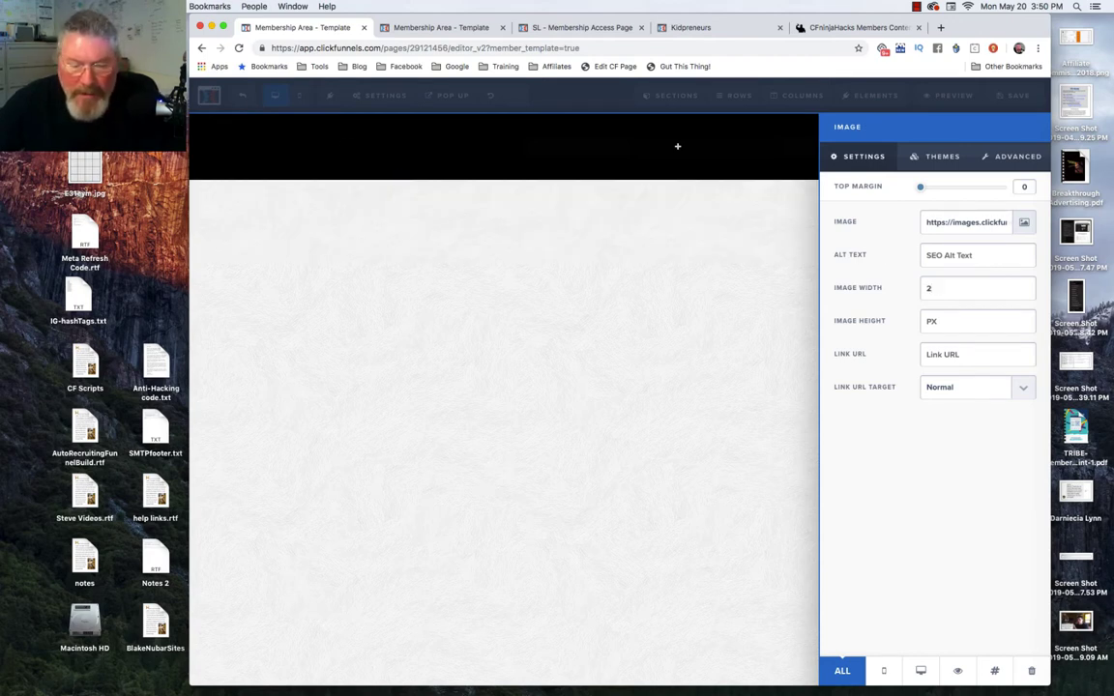
text(00)
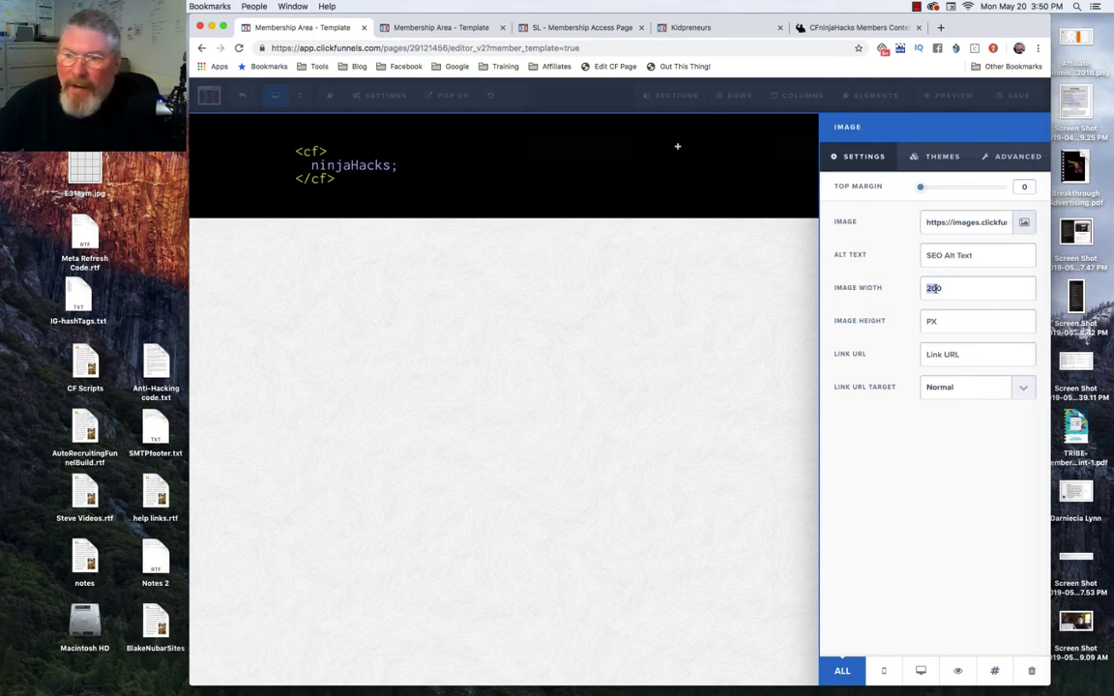
text(10)
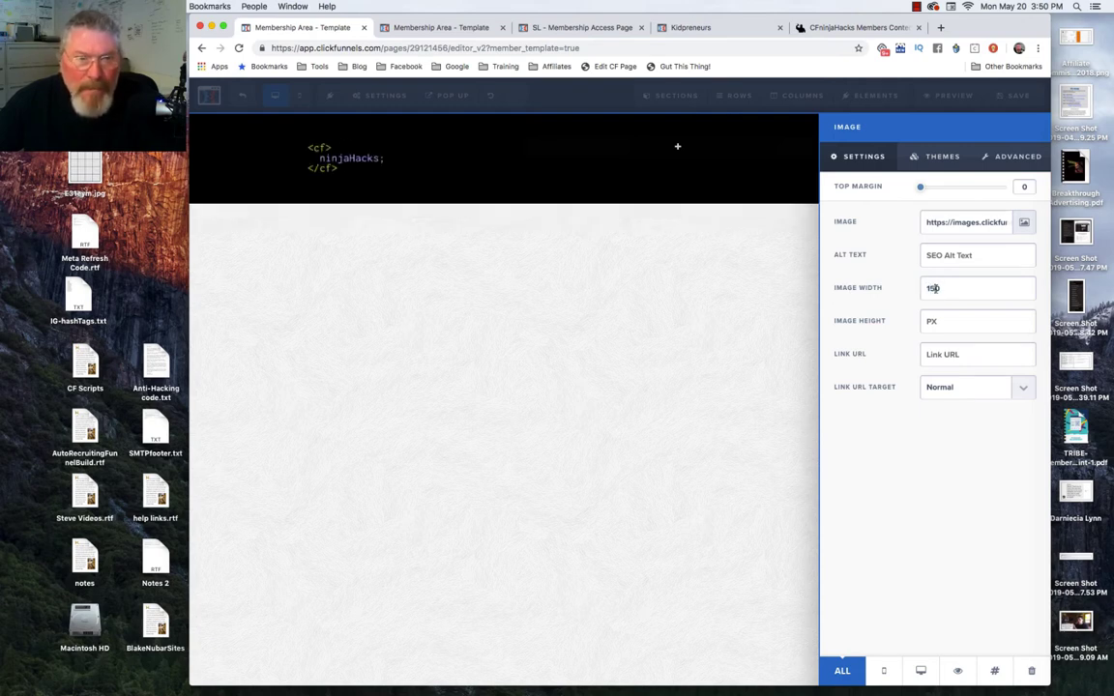
click(761, 281)
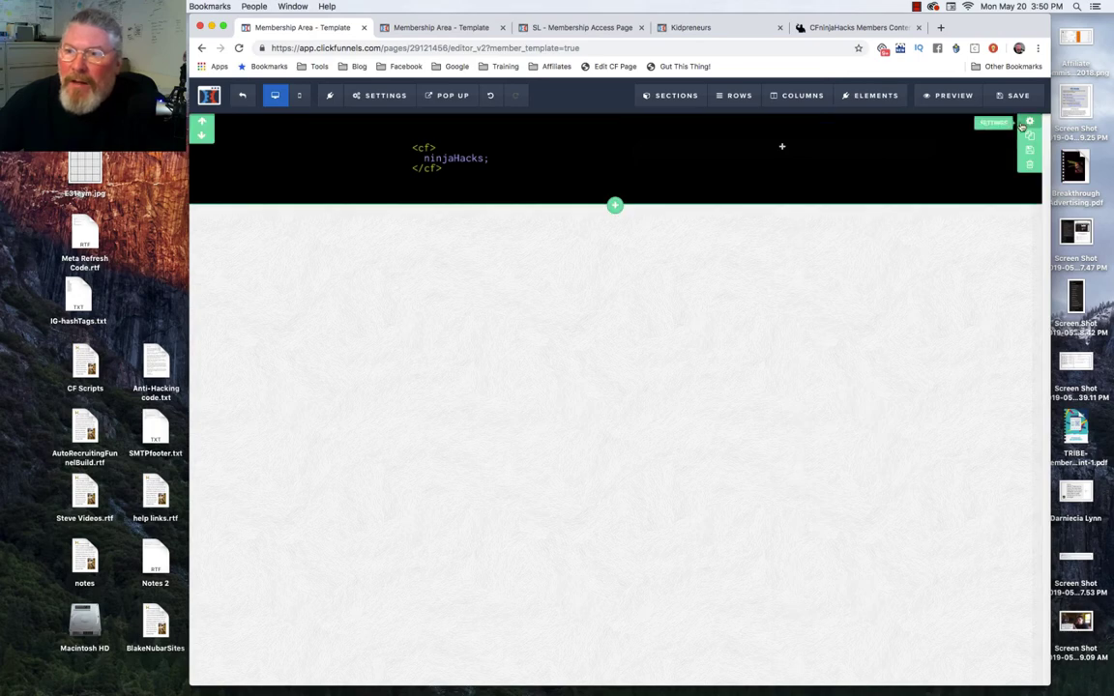
- Remove the black header section's top and bottom padding
click(1028, 123)
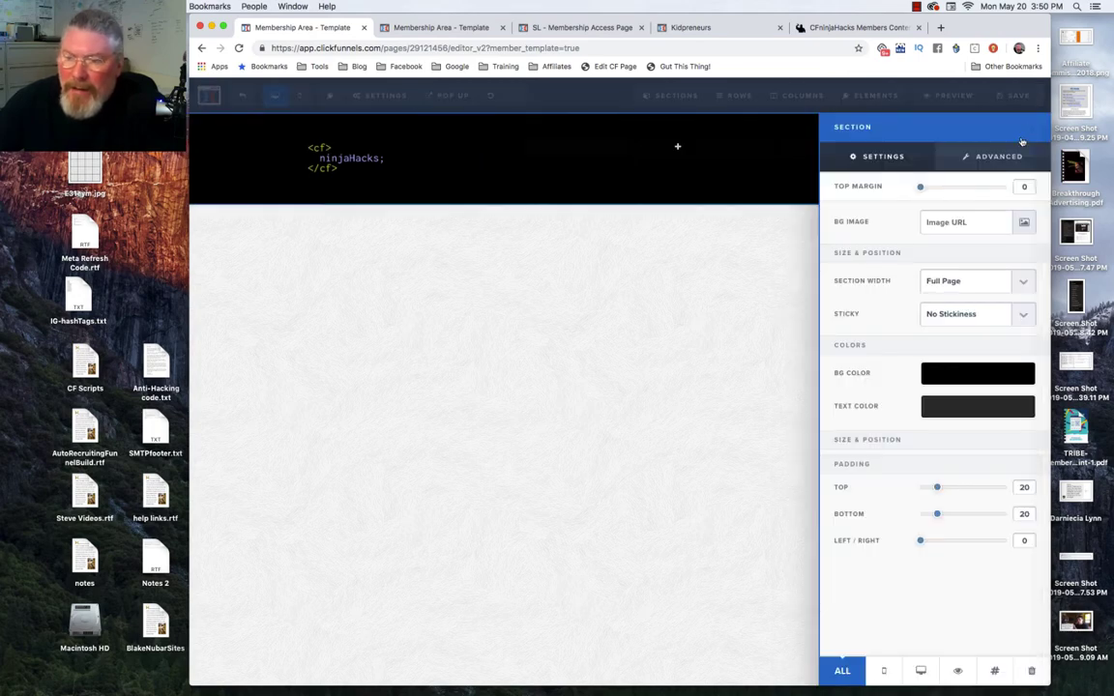
drag(938, 489, 903, 518)
click(542, 160)
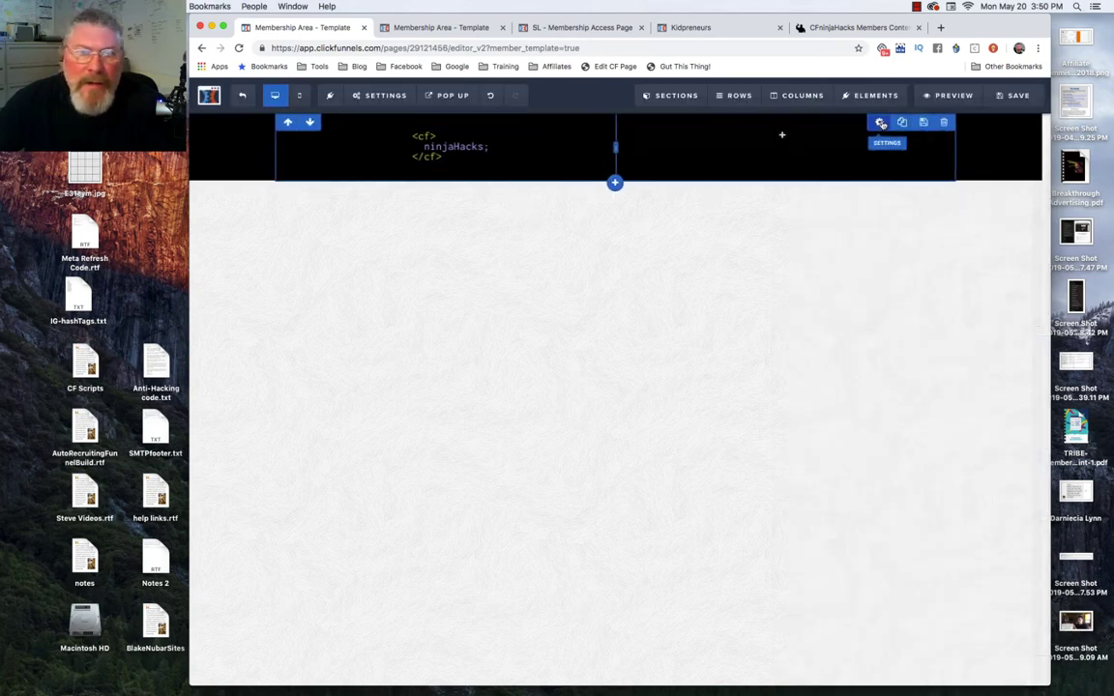
- Set the 2-column row's top and bottom padding to 10
click(881, 123)
drag(938, 450, 930, 479)
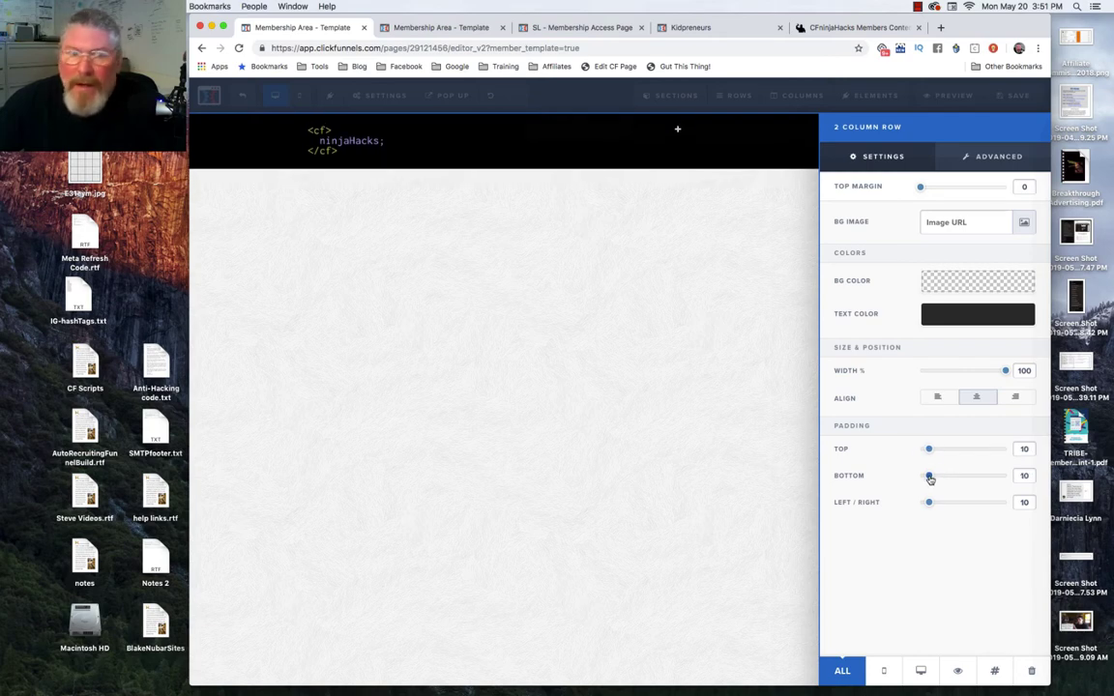
click(678, 132)
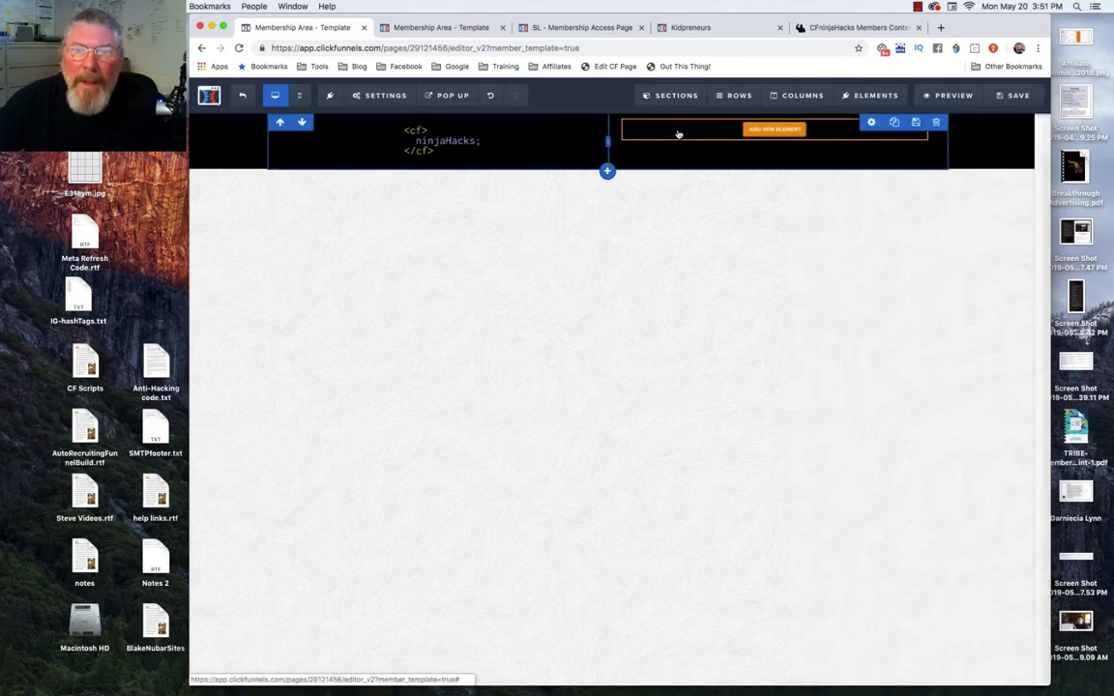
- Add a Navigation content block to the empty second column of the header row
click(786, 130)
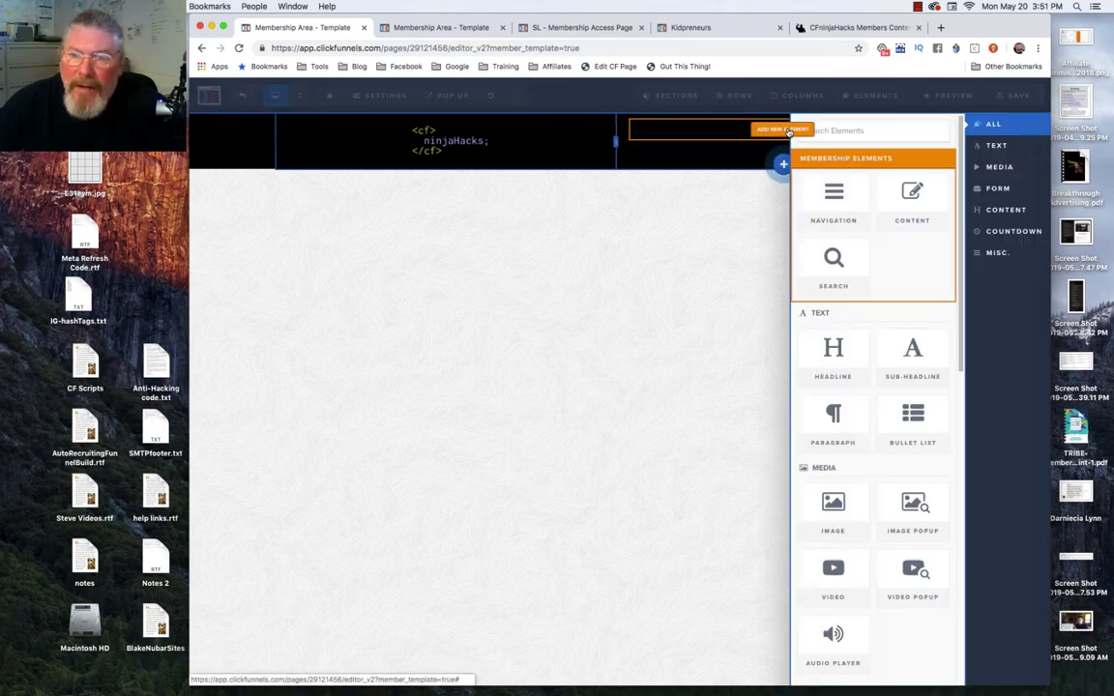
scroll(876, 345, down, 10)
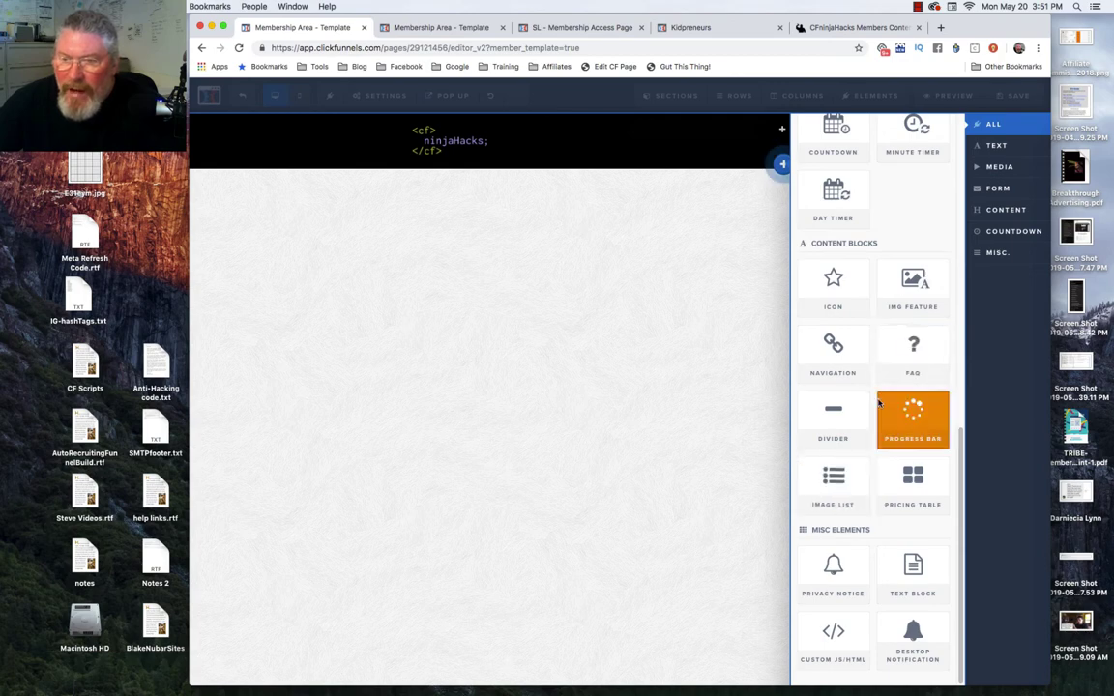
drag(830, 353, 684, 193)
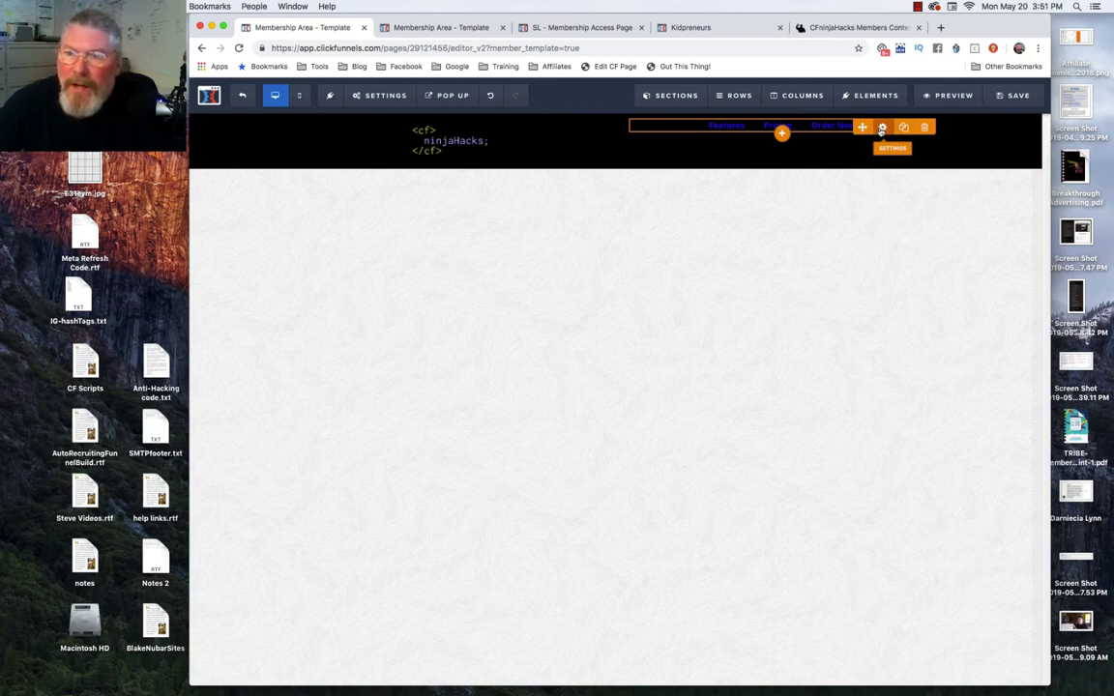
- Set the header navigation's top margin to 25 and its font size to 18
click(881, 127)
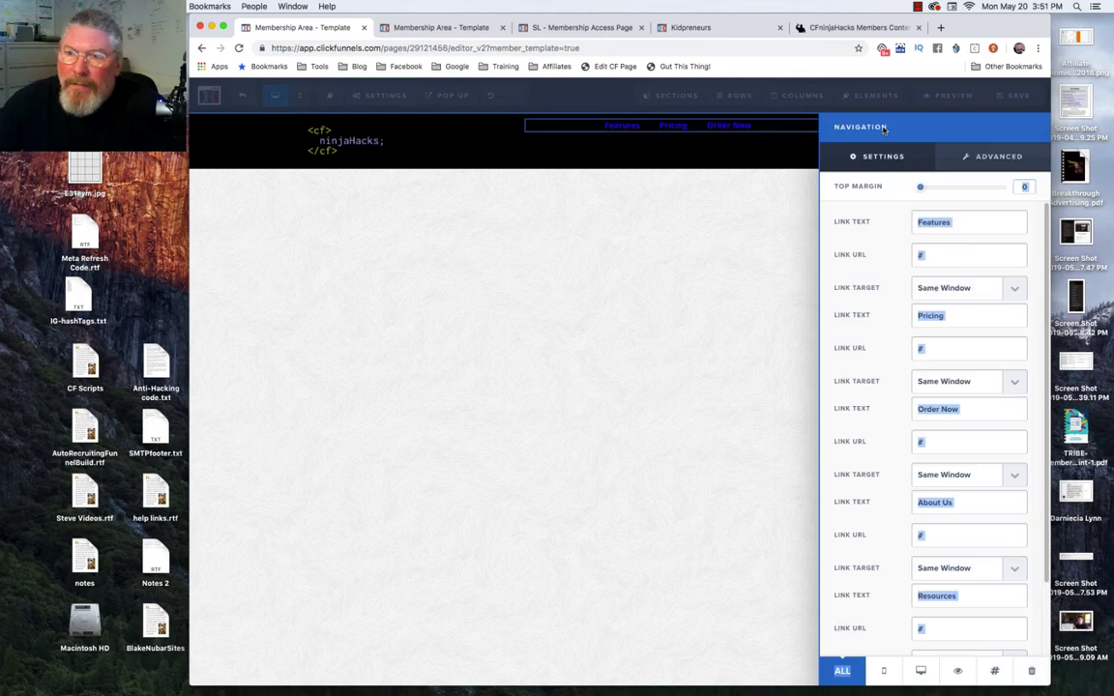
drag(922, 190, 937, 187)
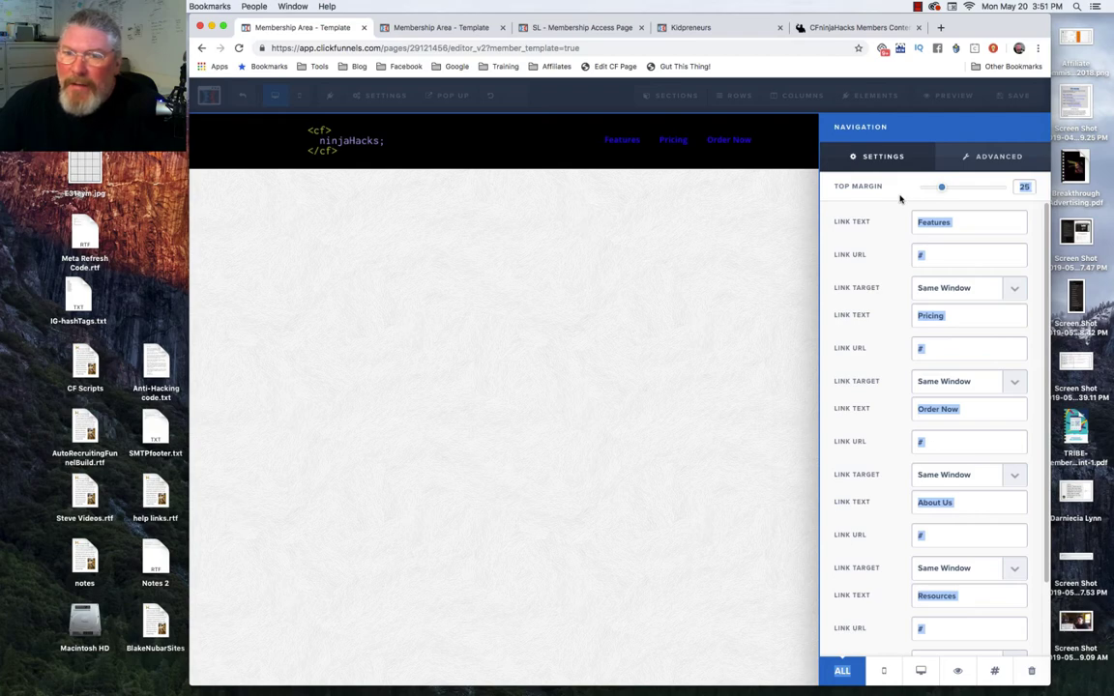
click(966, 224)
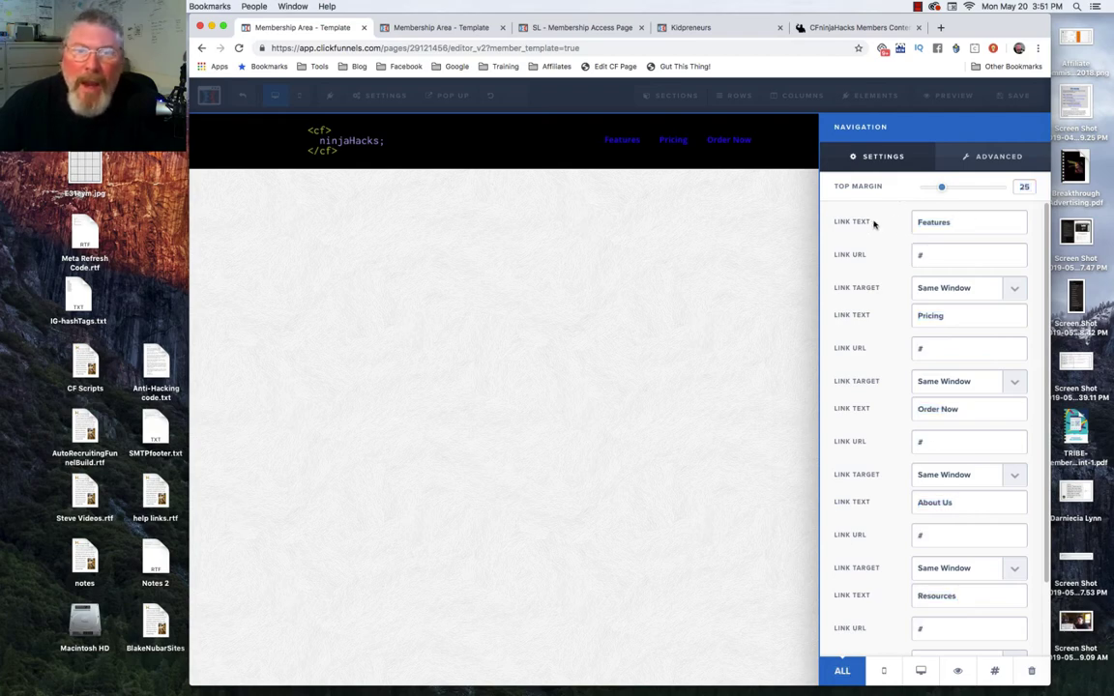
scroll(870, 290, down, 2)
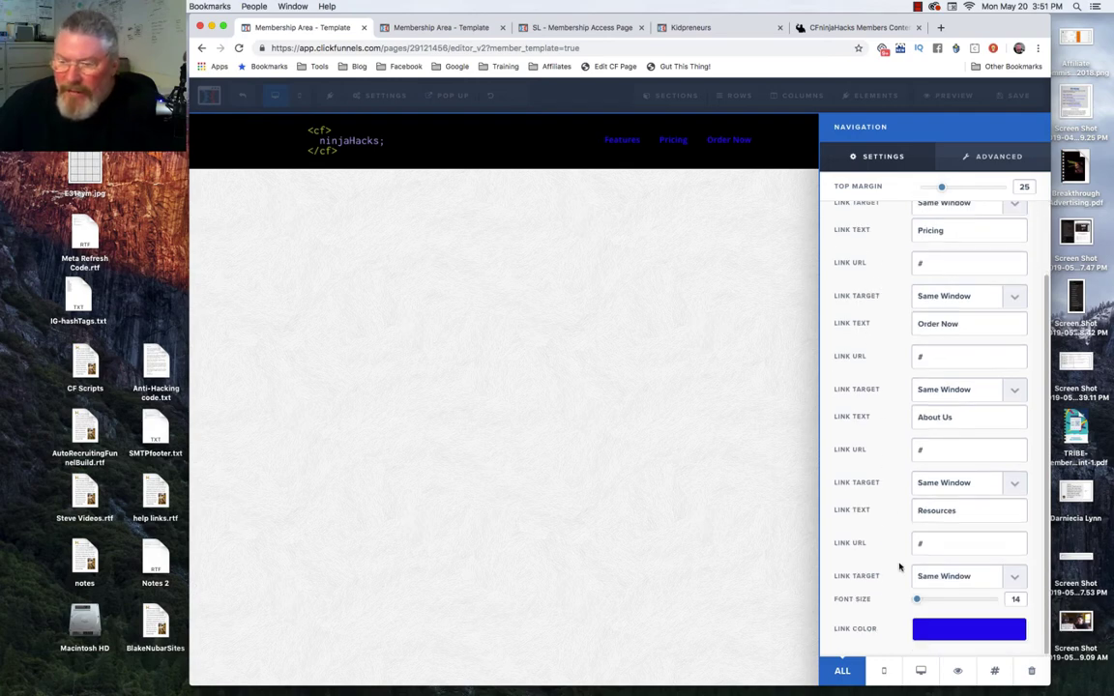
drag(920, 602, 924, 600)
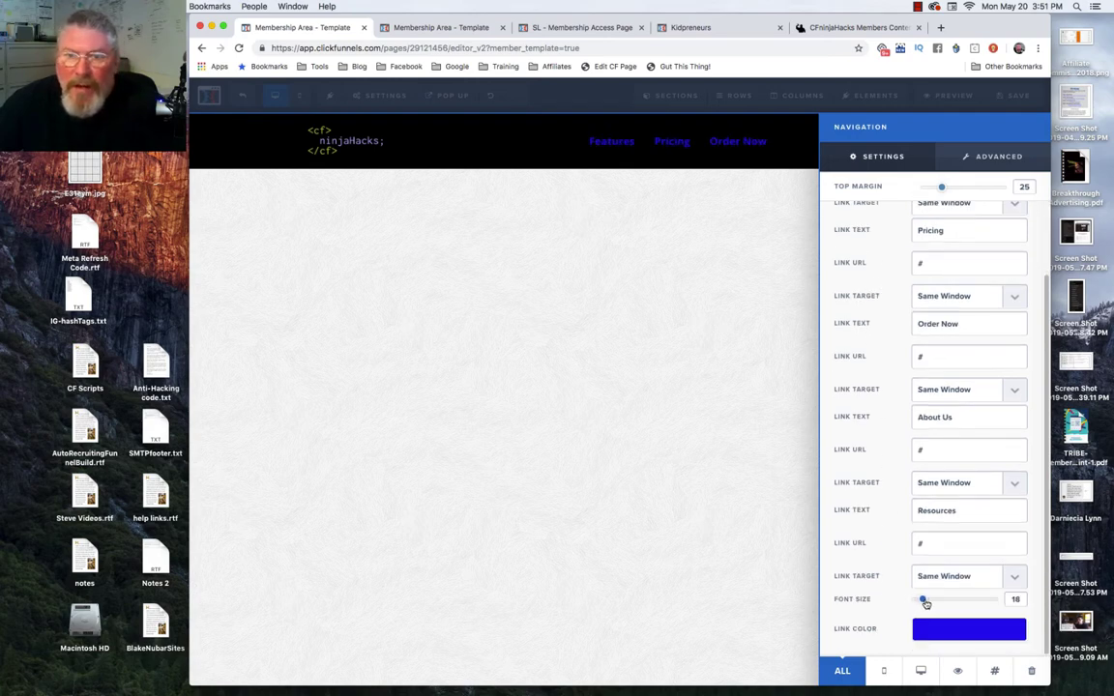
- Set the header navigation's link color to white
click(957, 633)
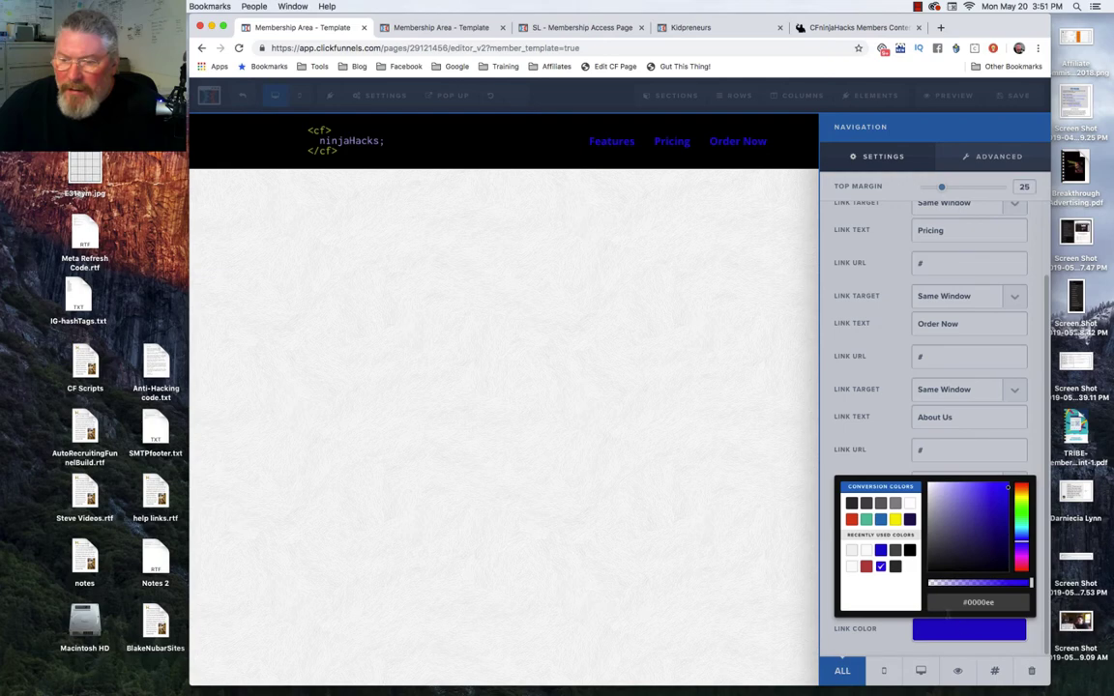
click(912, 504)
click(809, 246)
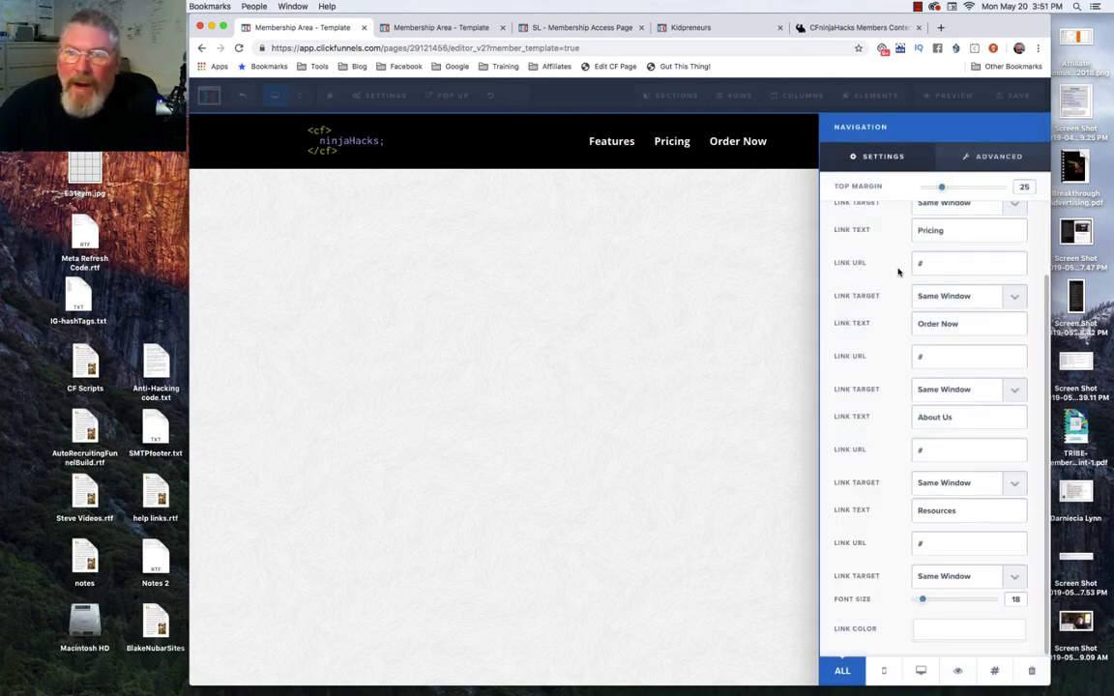
- Try the header navigation with 5 links and with 2 links, ending on 3 links
scroll(873, 287, up, 2)
click(987, 159)
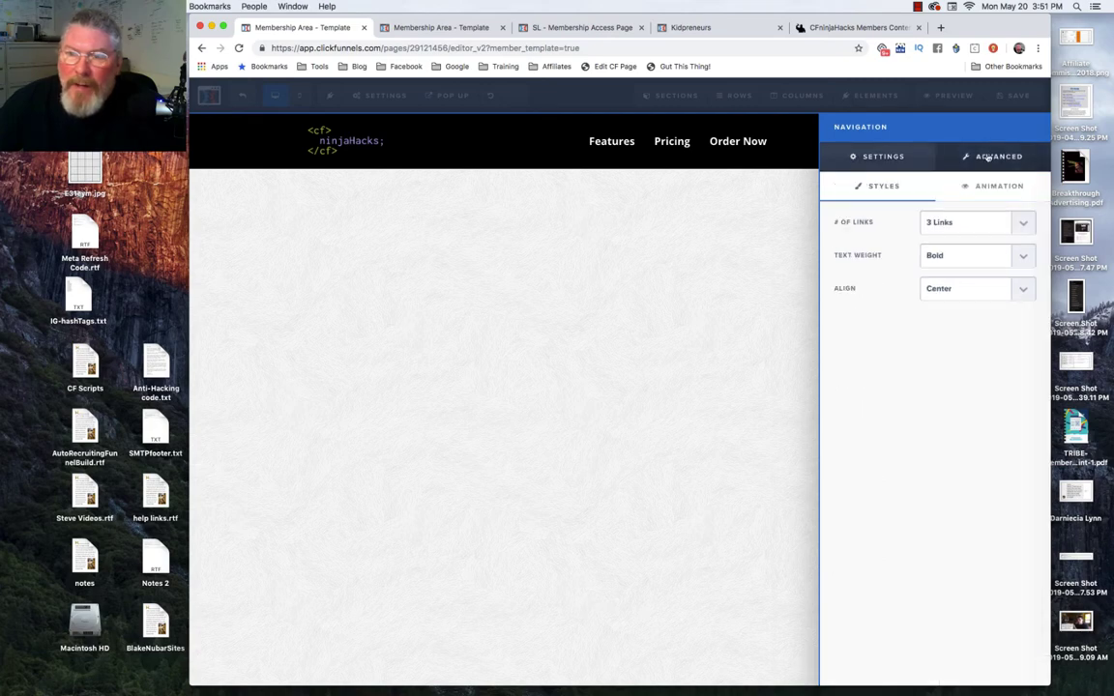
click(970, 222)
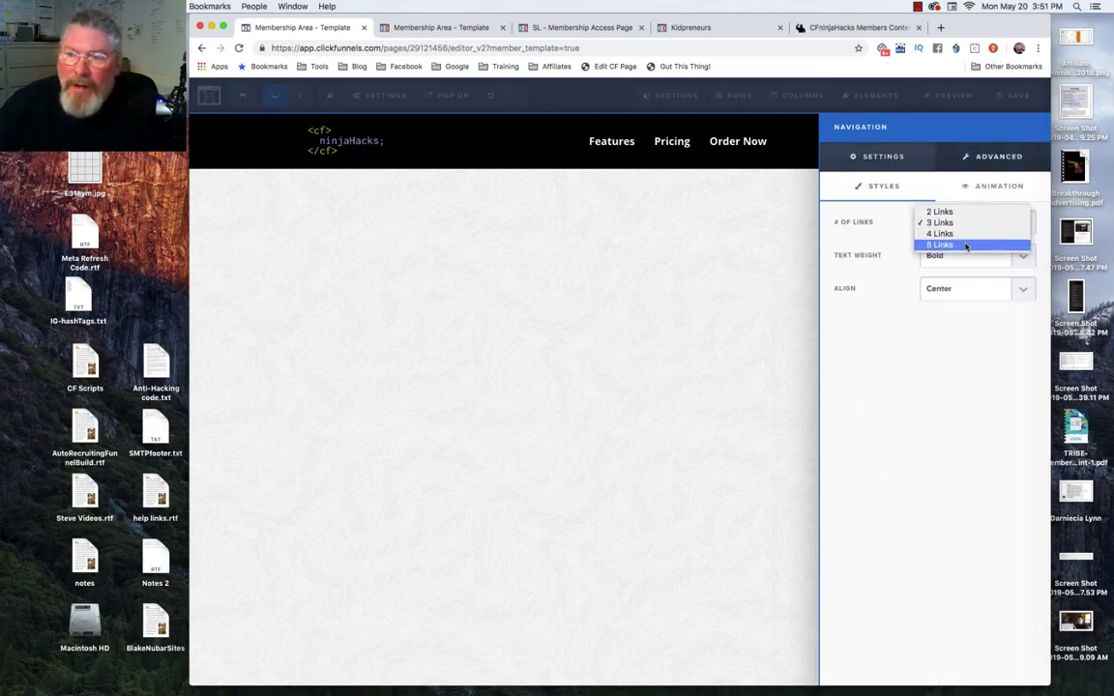
click(967, 244)
click(971, 227)
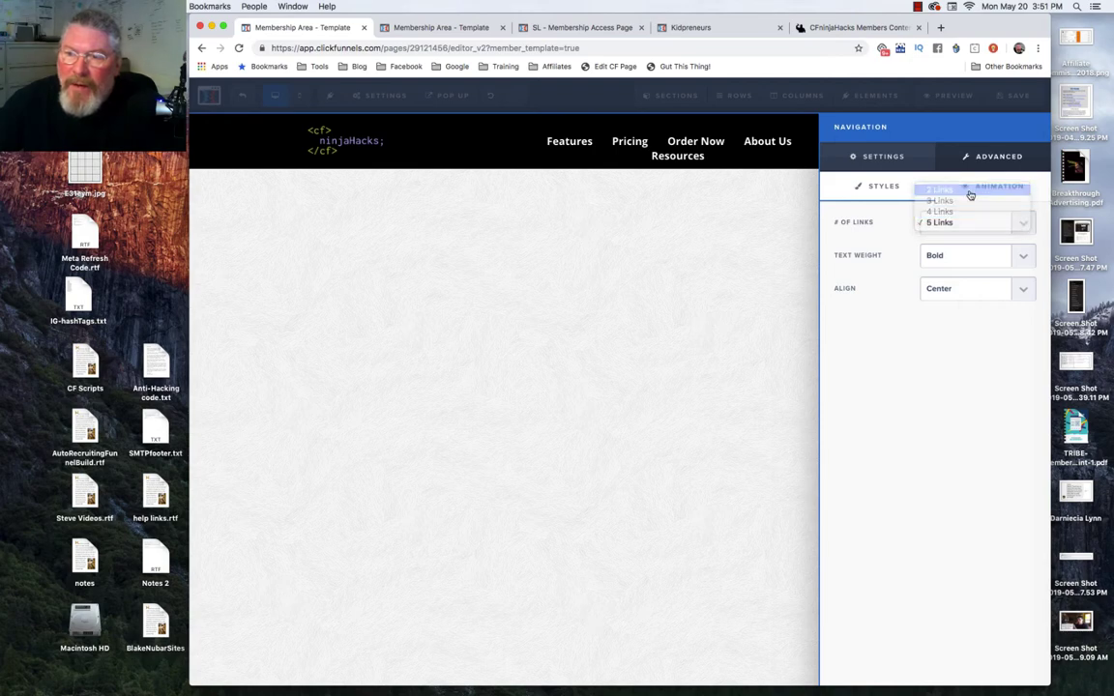
click(970, 191)
click(958, 223)
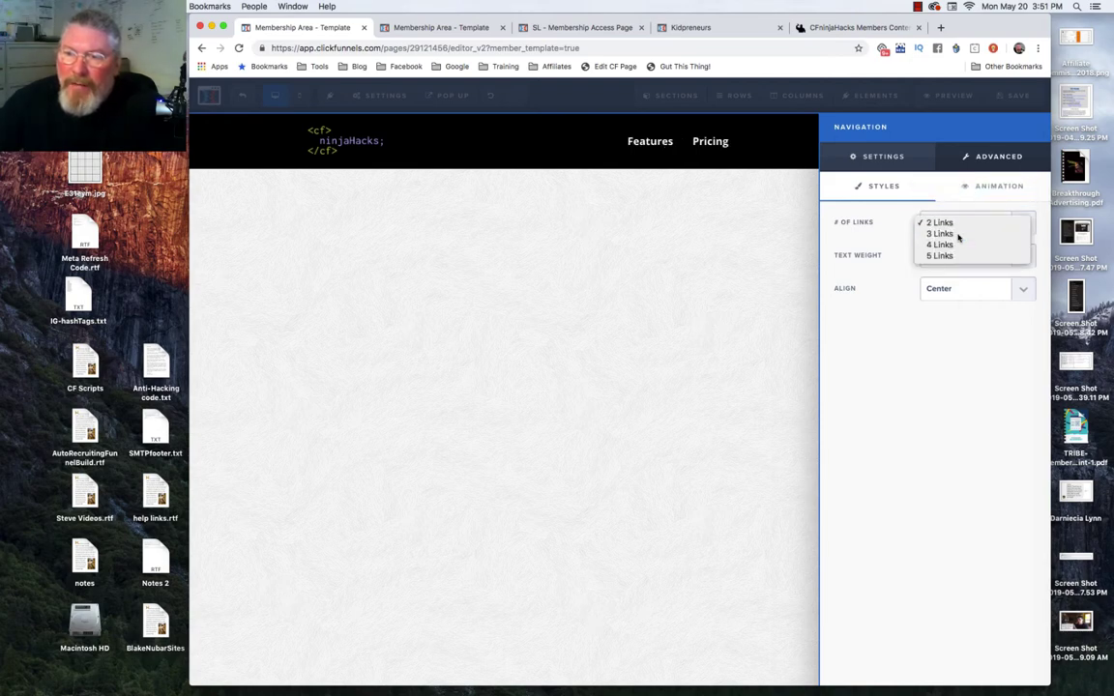
click(958, 234)
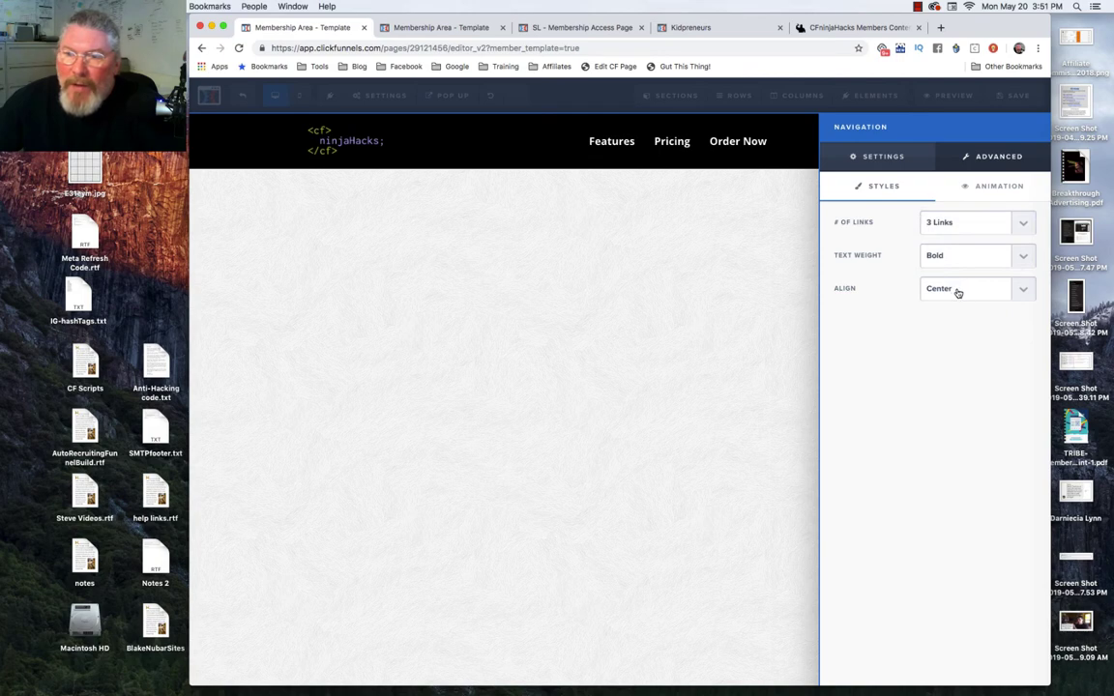
- Change the first navigation link's text to Resources, leaving its link URL as #
click(877, 156)
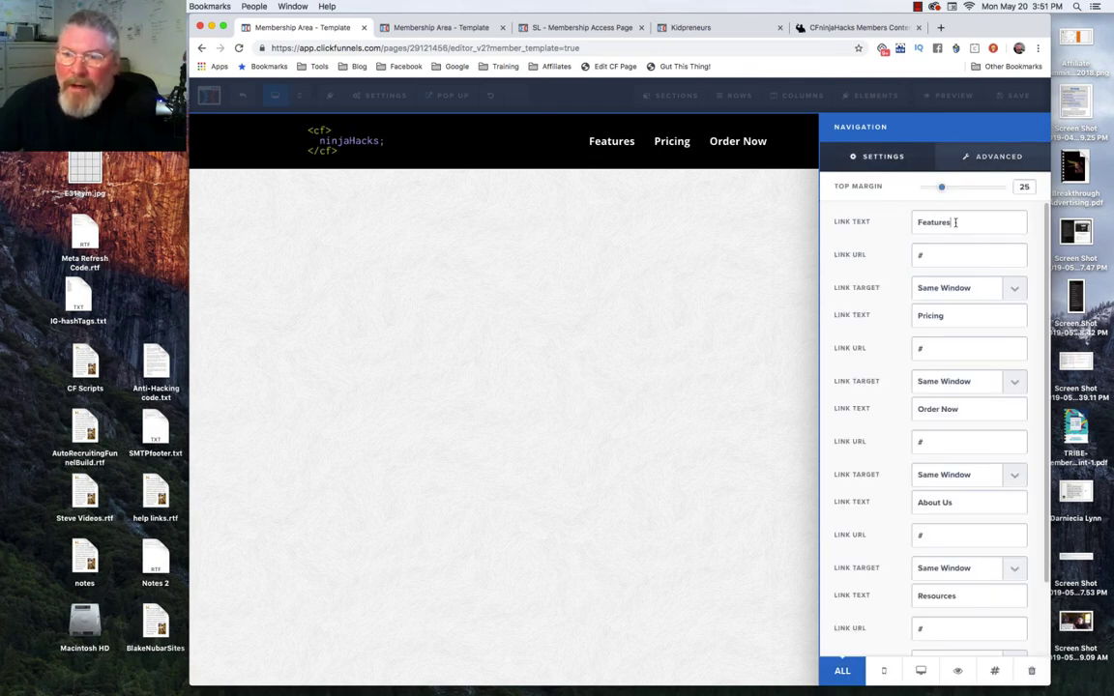
drag(957, 223, 914, 221)
text(Resources)
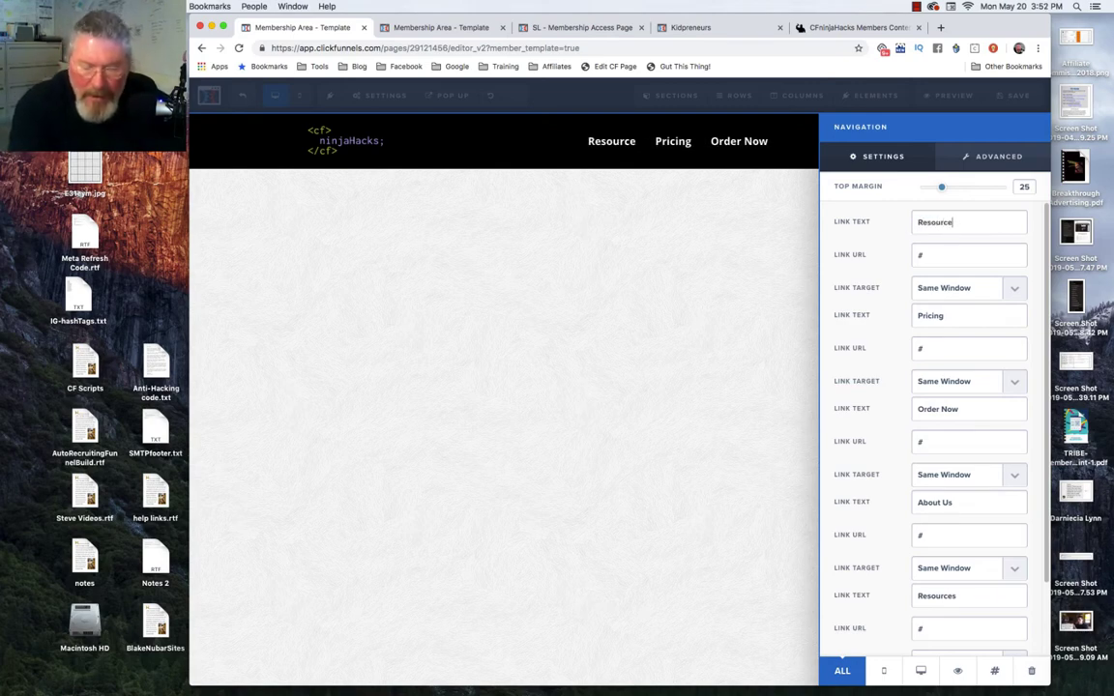
click(934, 256)
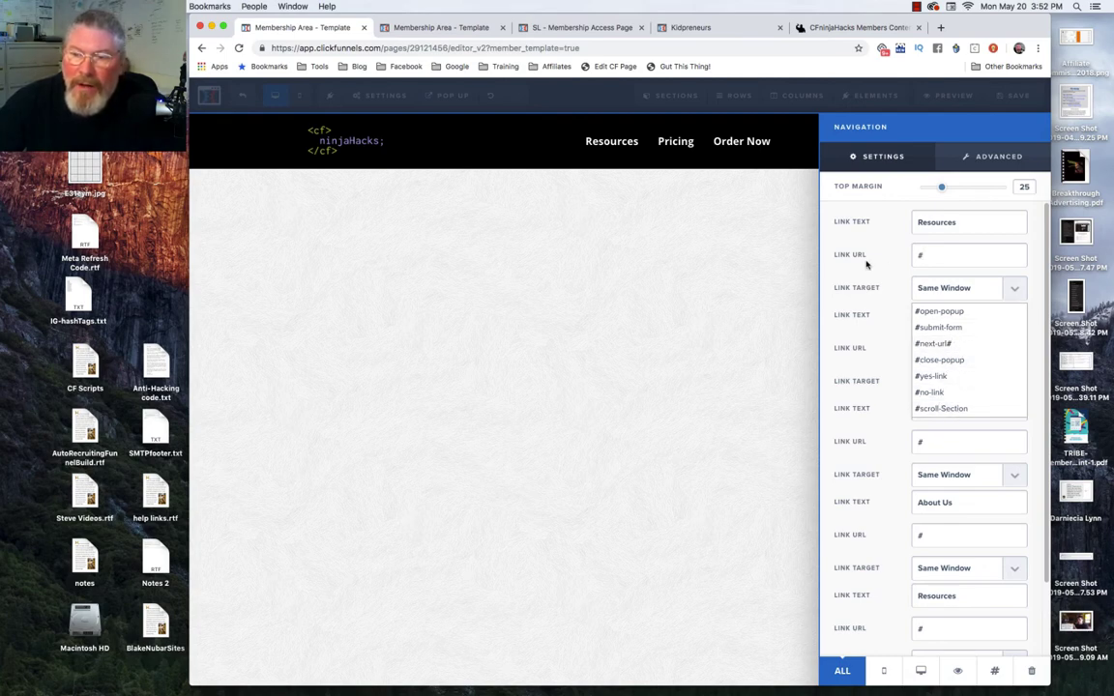
click(894, 265)
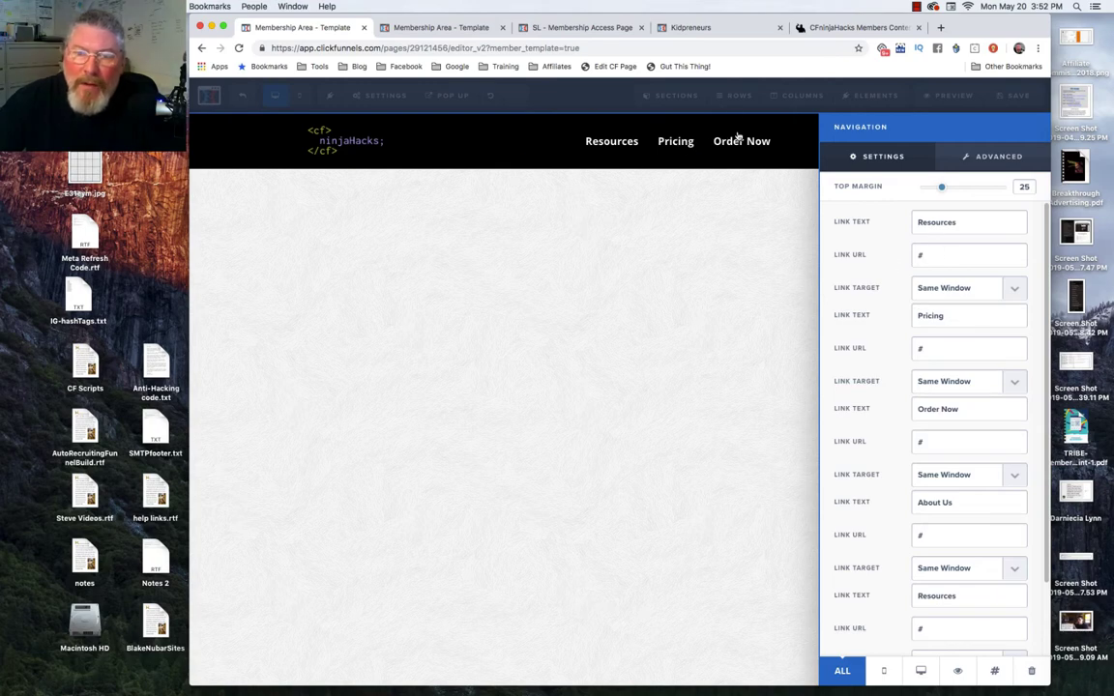
- Change the third navigation link's text to LogOut and its link URL to /members/sign_out
drag(957, 409, 898, 406)
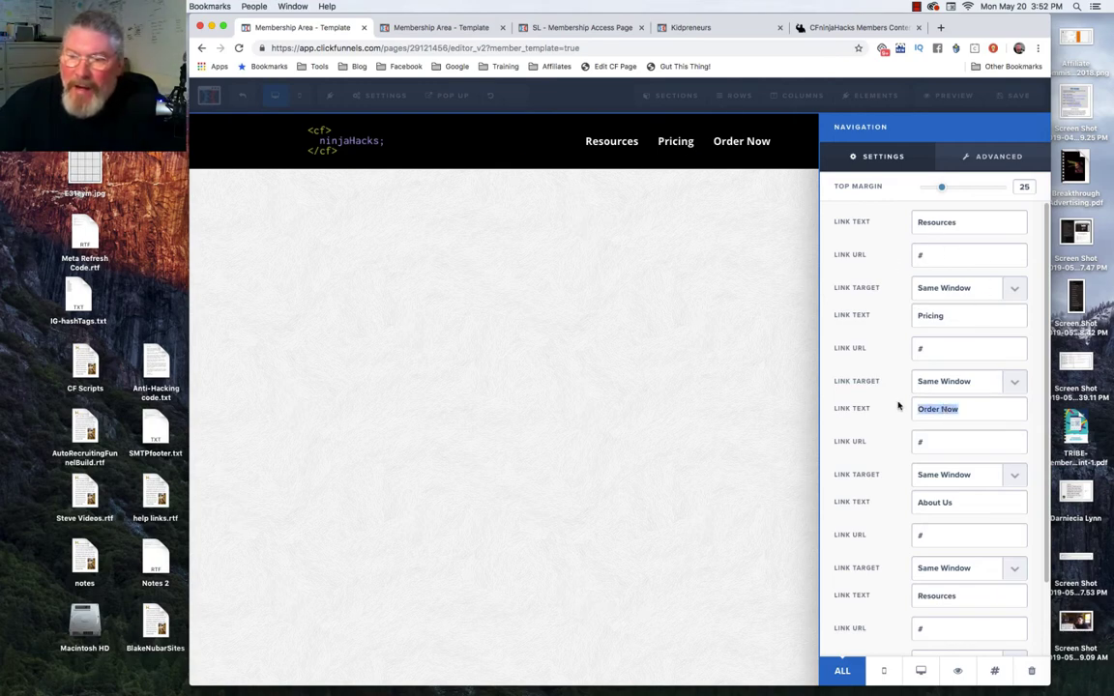
text(L)
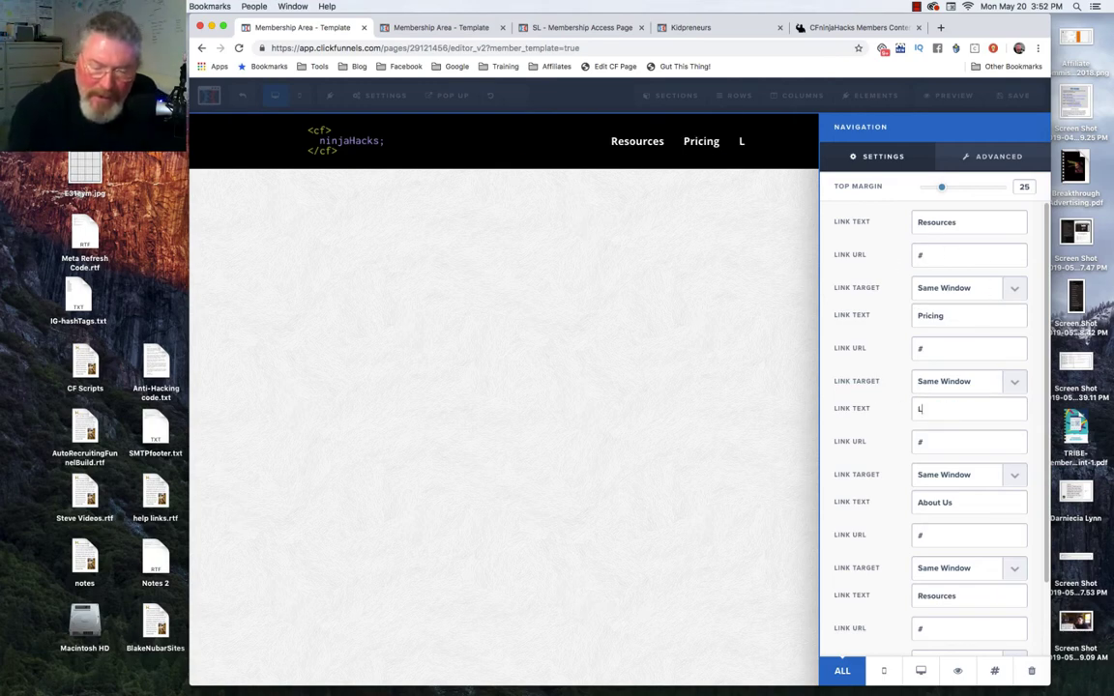
text(ogOut)
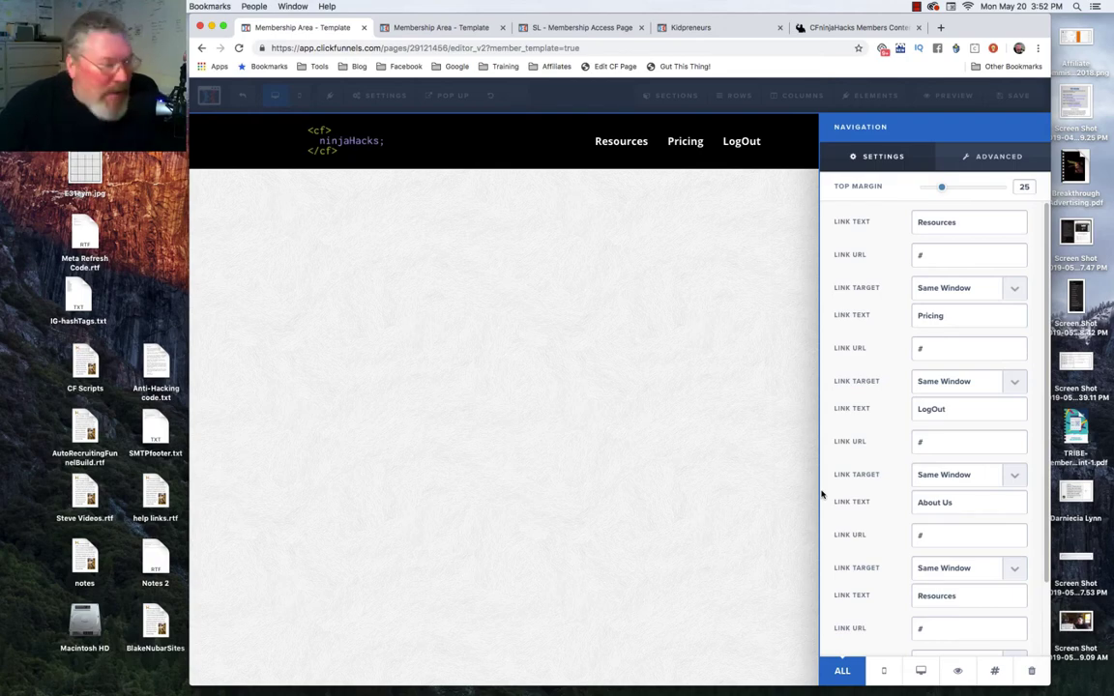
click(937, 442)
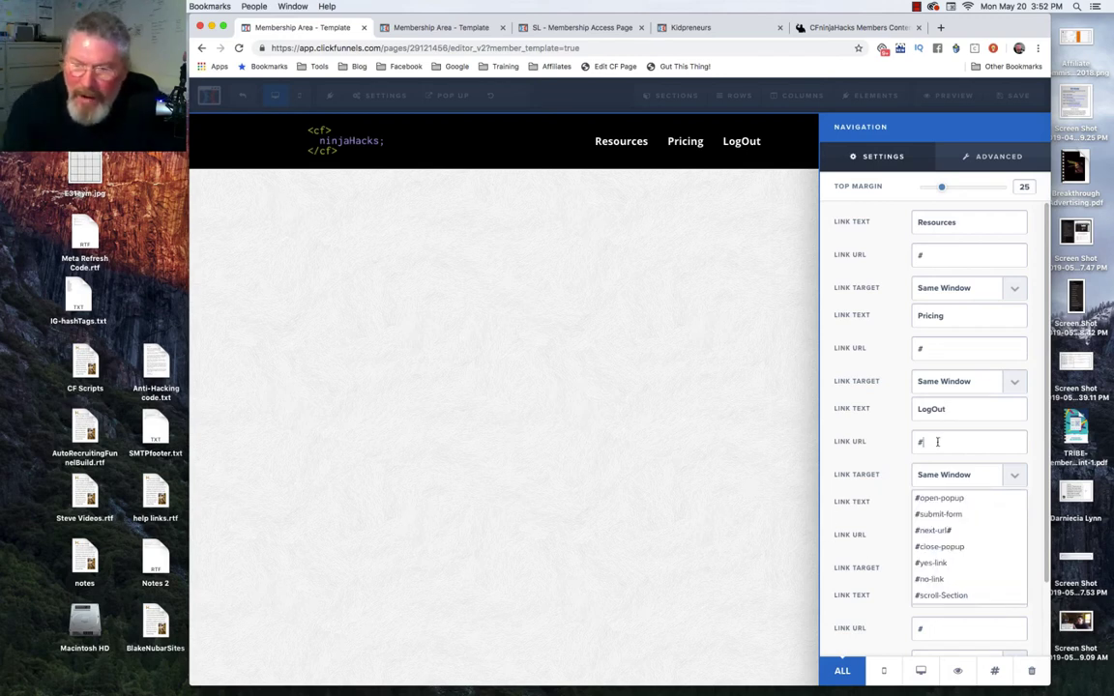
key(BackSpace)
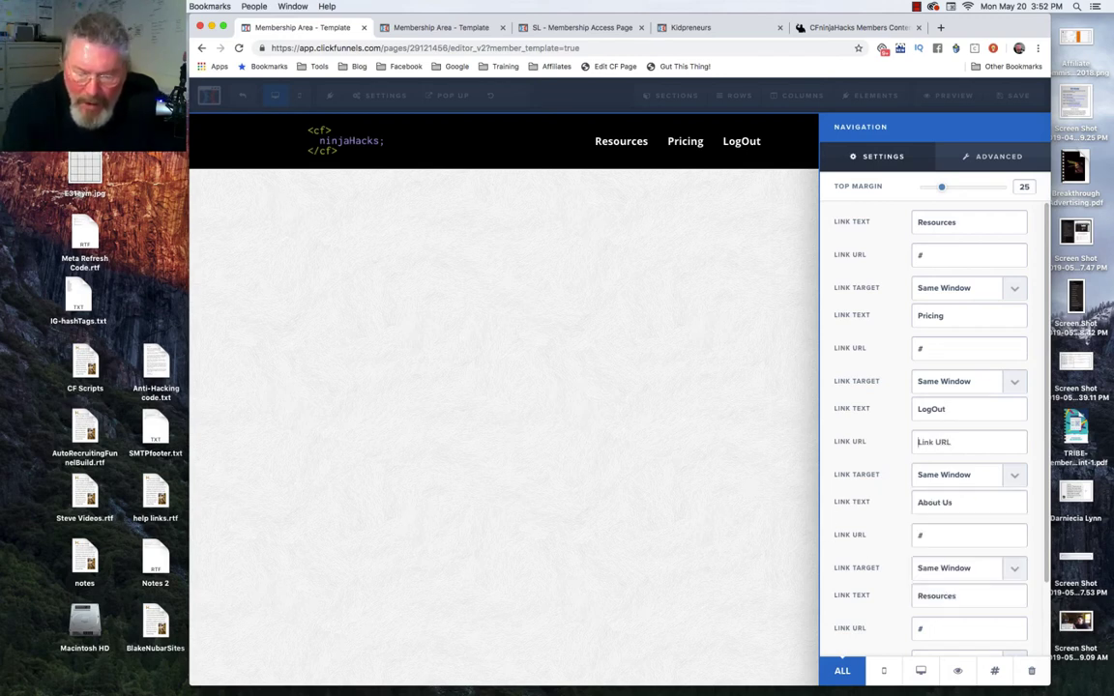
text(/members/sign_out)
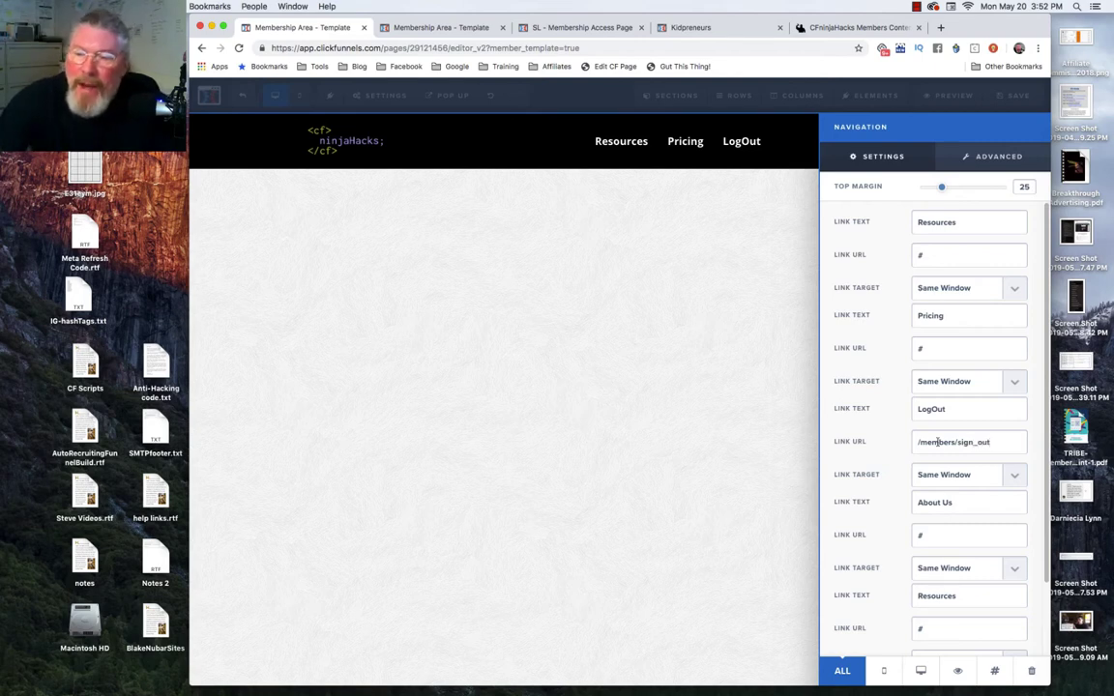
click(720, 363)
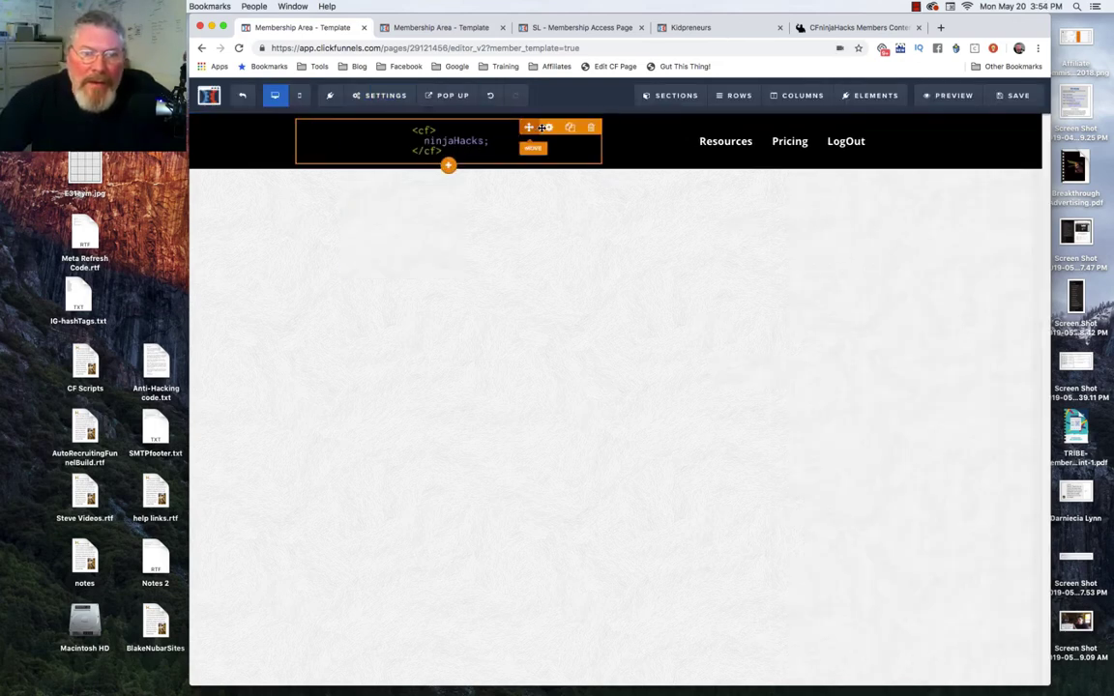
- Set the header logo's image width to 200
click(548, 128)
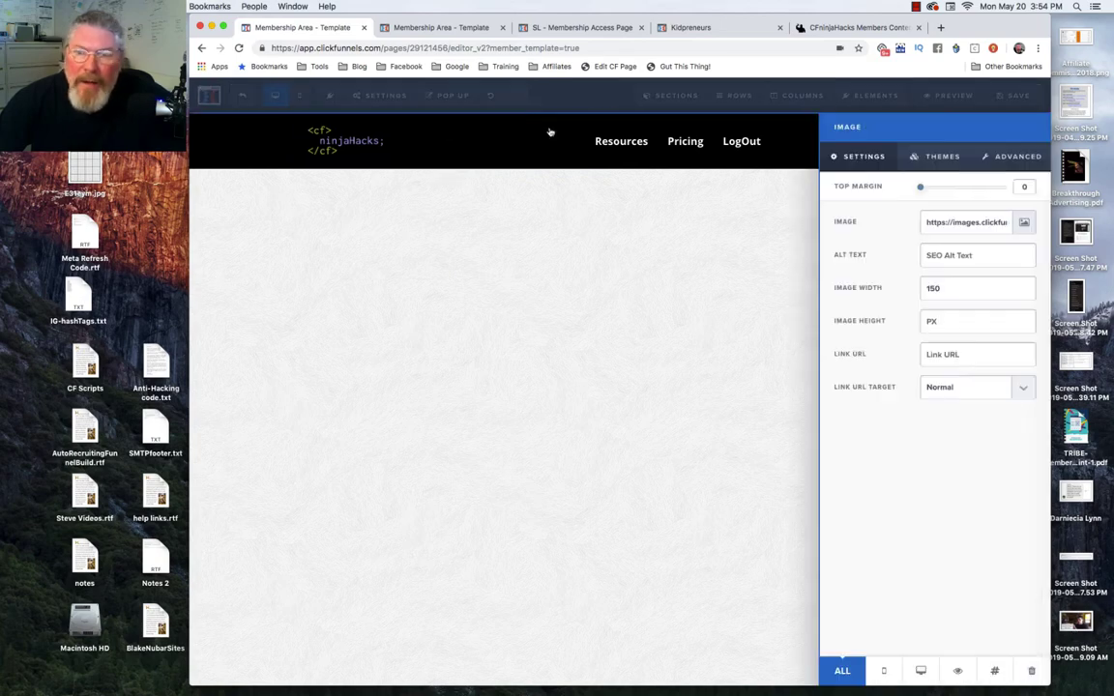
double_click(932, 287)
text(200)
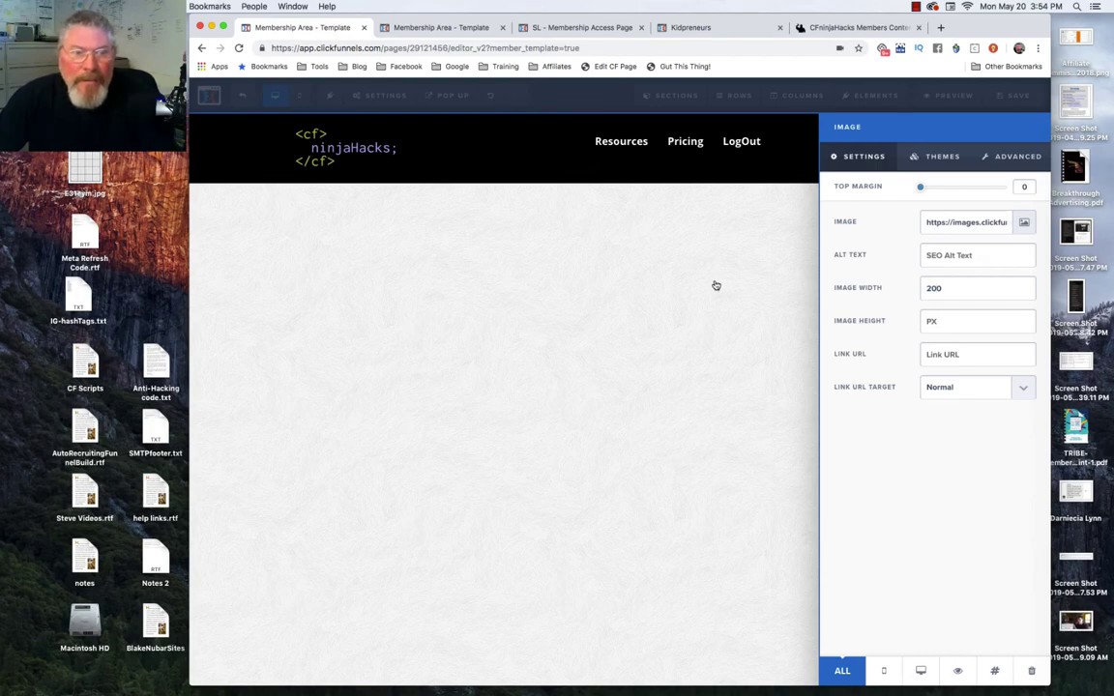
click(716, 285)
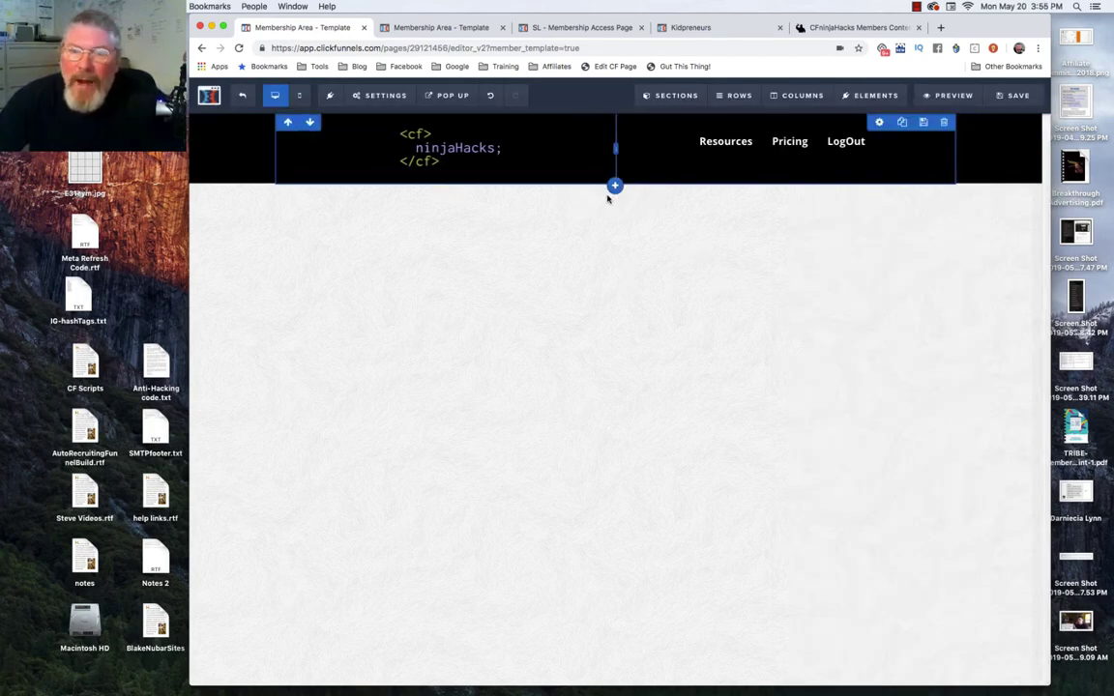
- Add two full-width sections below the black header section
mouse_move(666, 98)
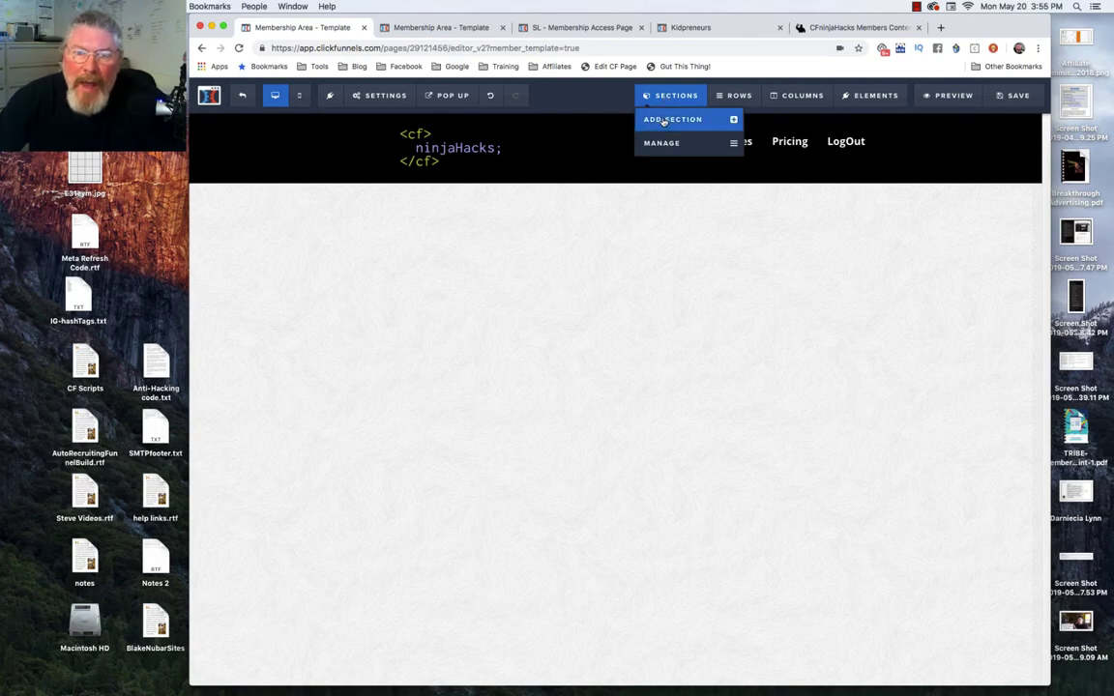
click(667, 119)
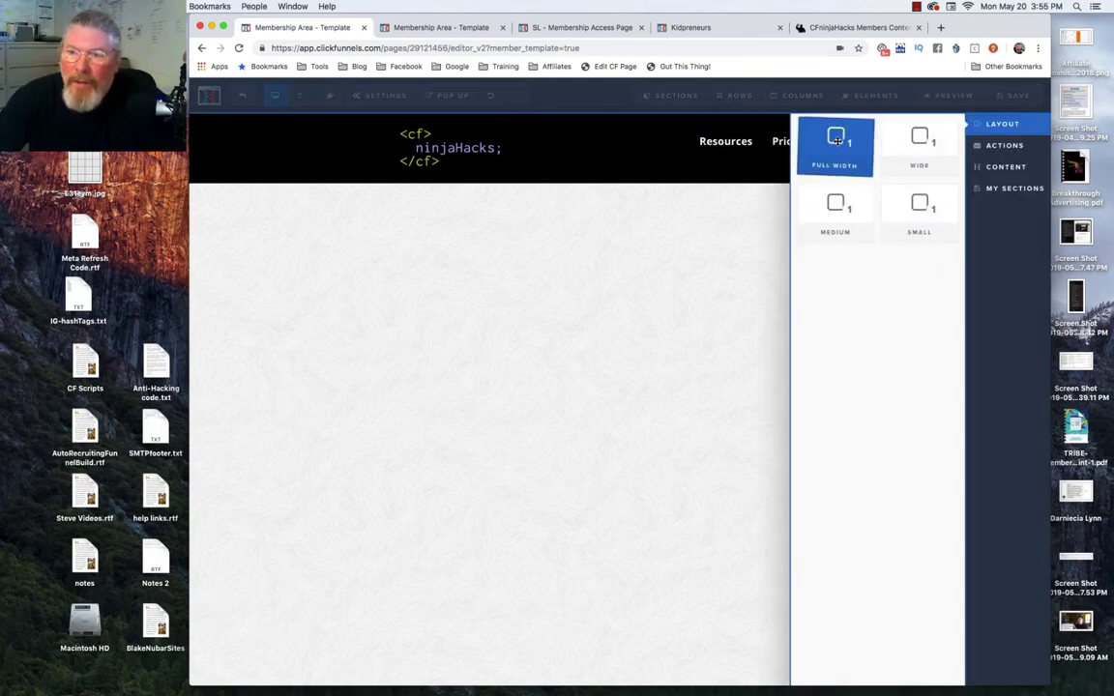
drag(589, 246, 621, 240)
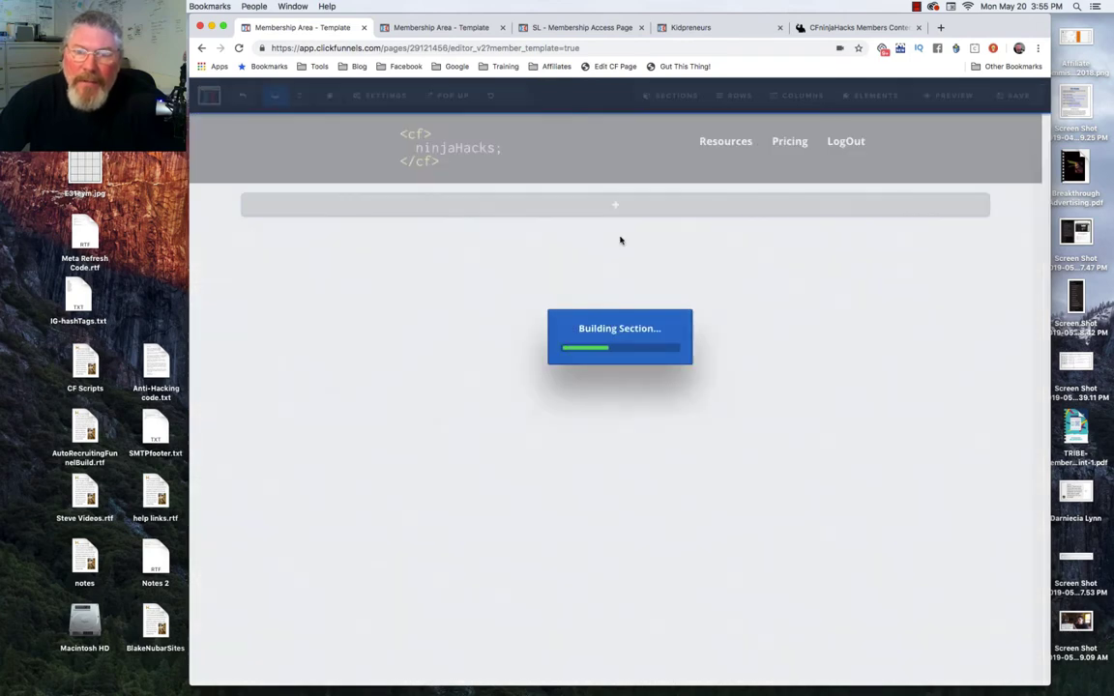
mouse_move(672, 96)
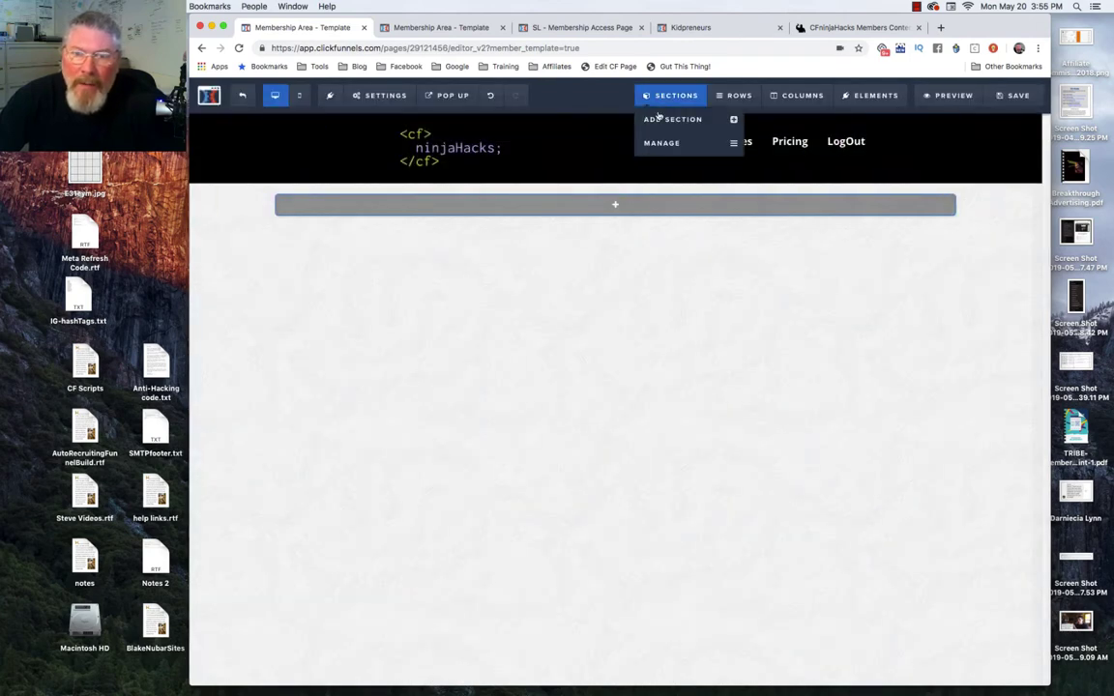
click(662, 120)
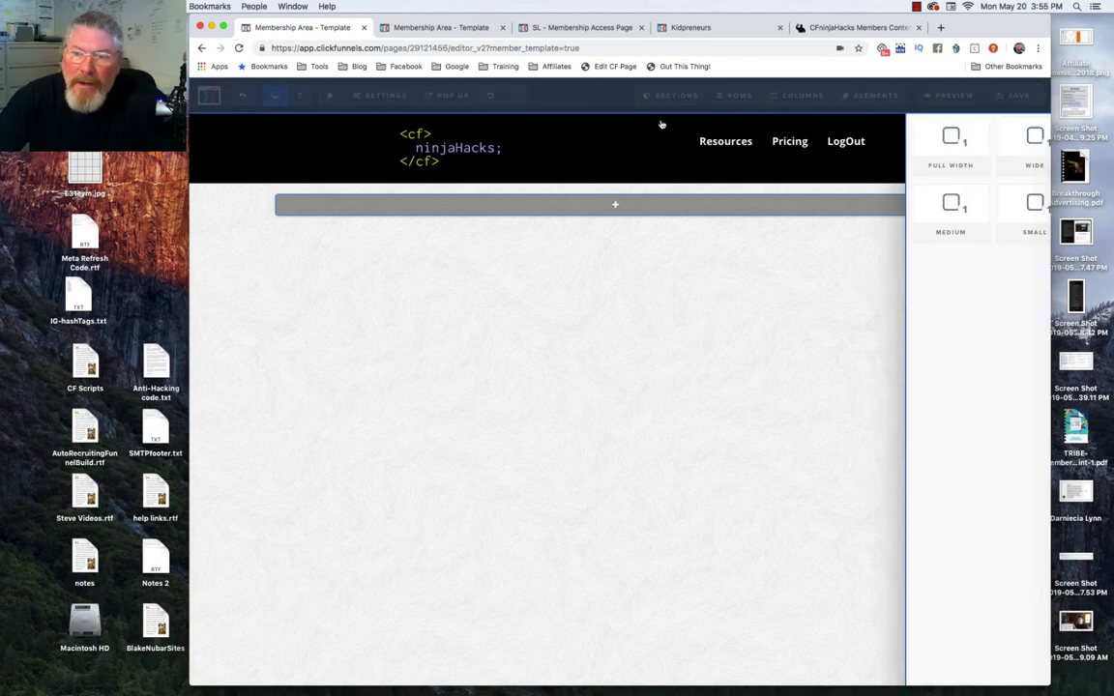
mouse_move(632, 280)
mouse_down()
mouse_move(634, 295)
mouse_move(622, 289)
mouse_up()
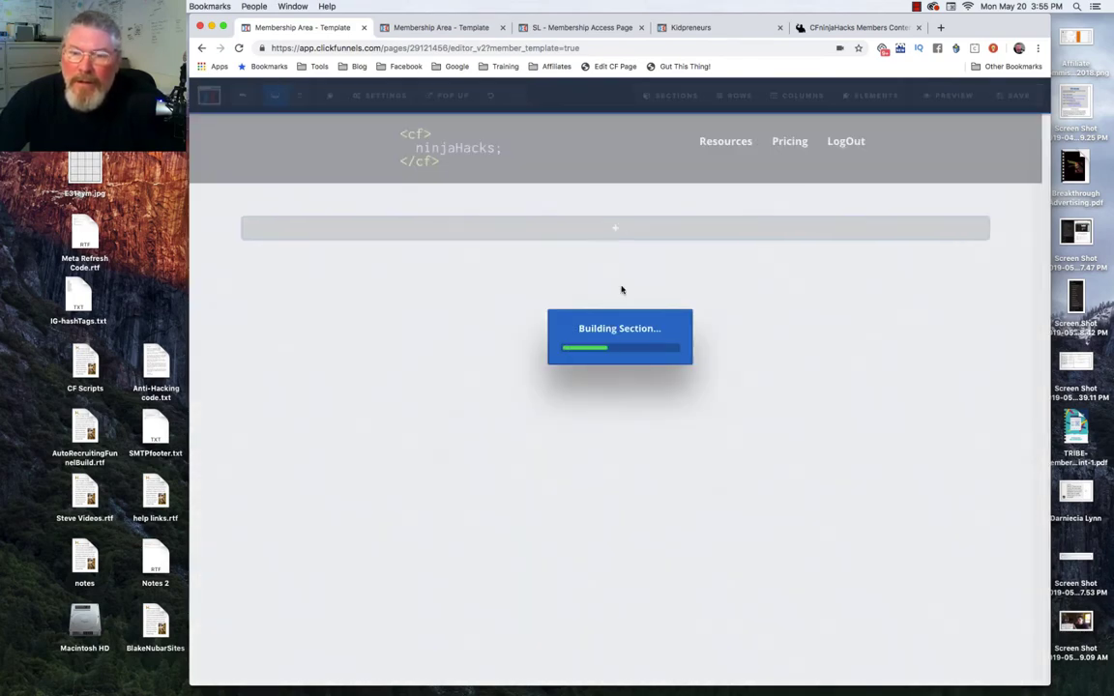
- Set the lower new section's top padding to 100 and its top margin to 100
mouse_move(639, 184)
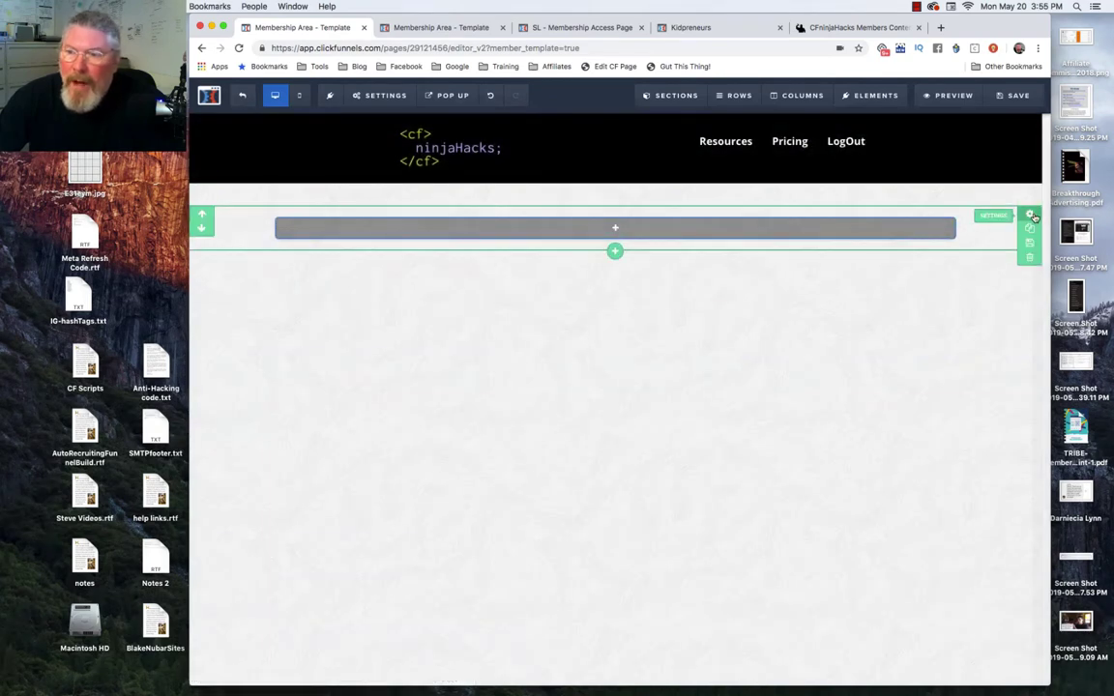
click(1031, 215)
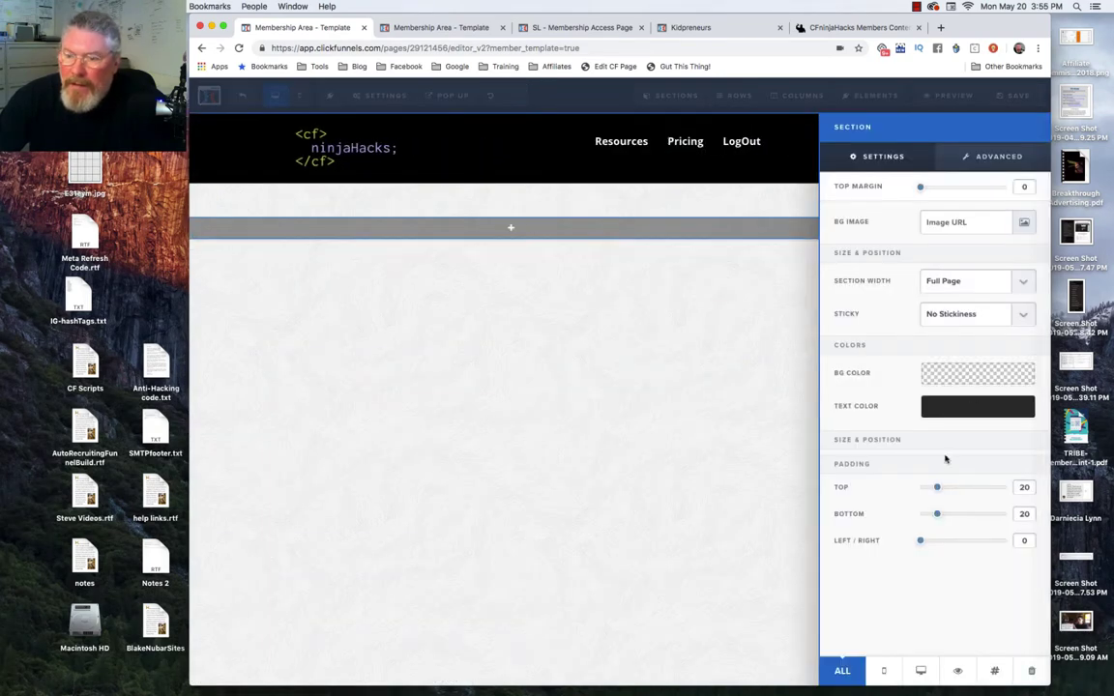
drag(936, 492, 1006, 488)
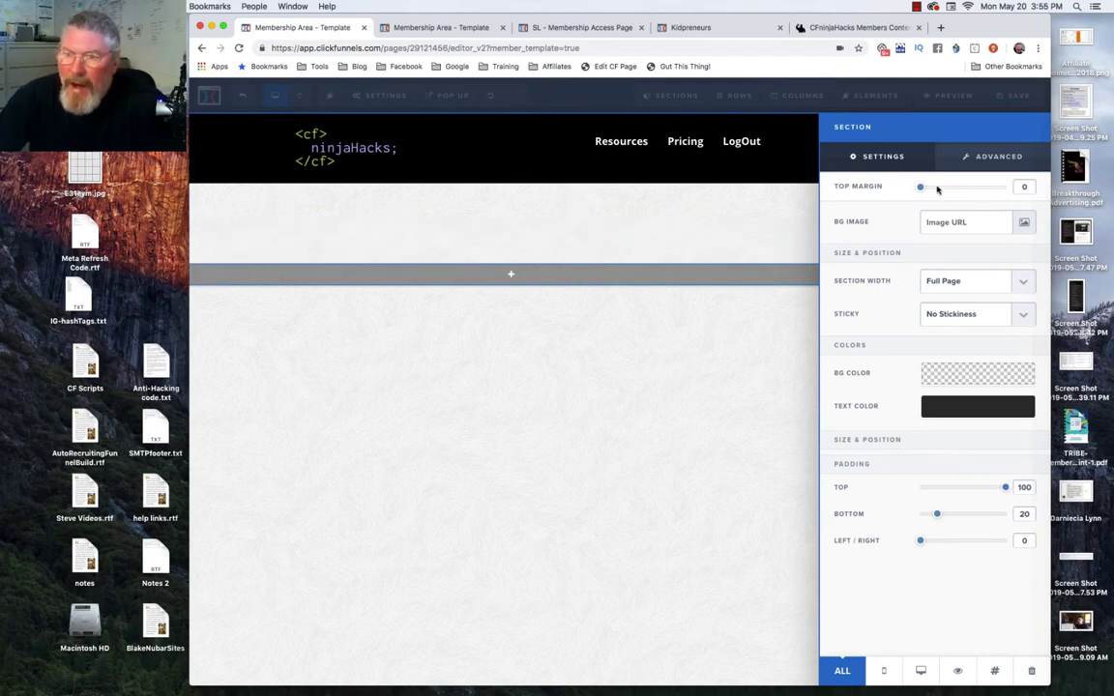
drag(922, 189, 992, 188)
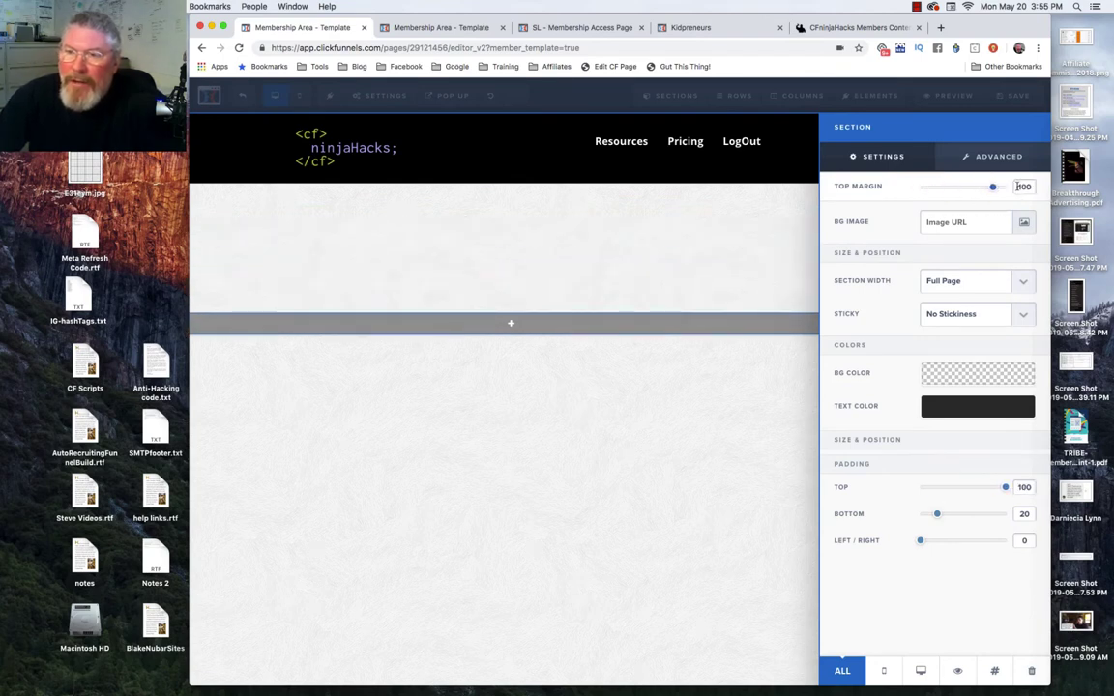
click(510, 331)
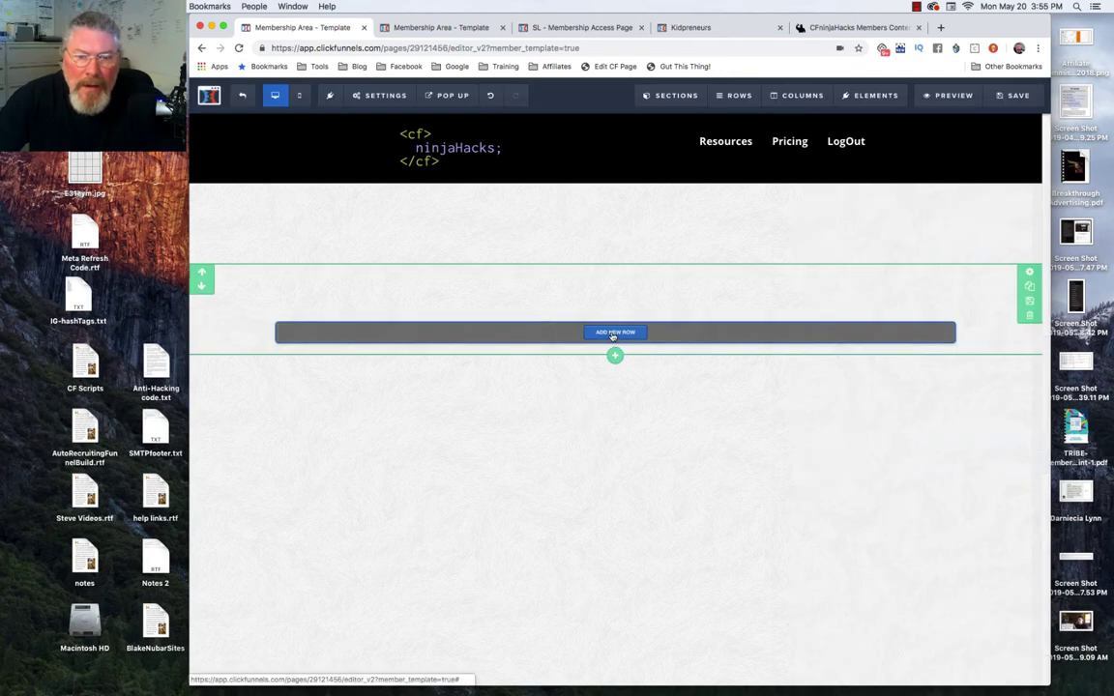
- Add a 1-column row to the lower new section and insert a small call-to-action headline element in it
click(612, 334)
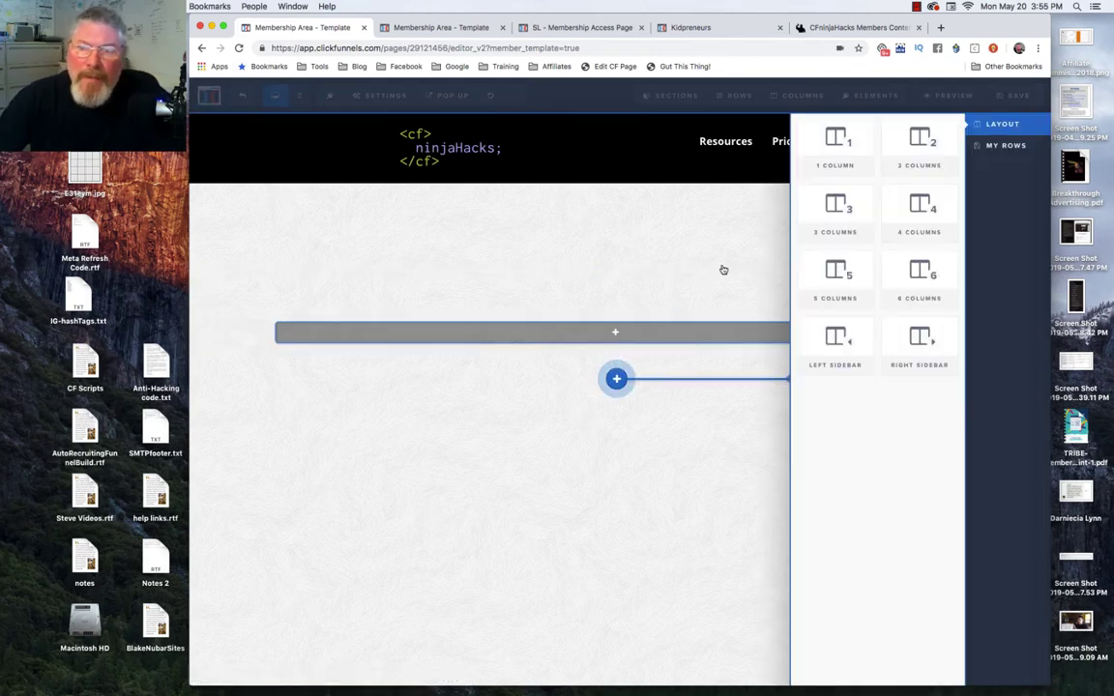
click(817, 161)
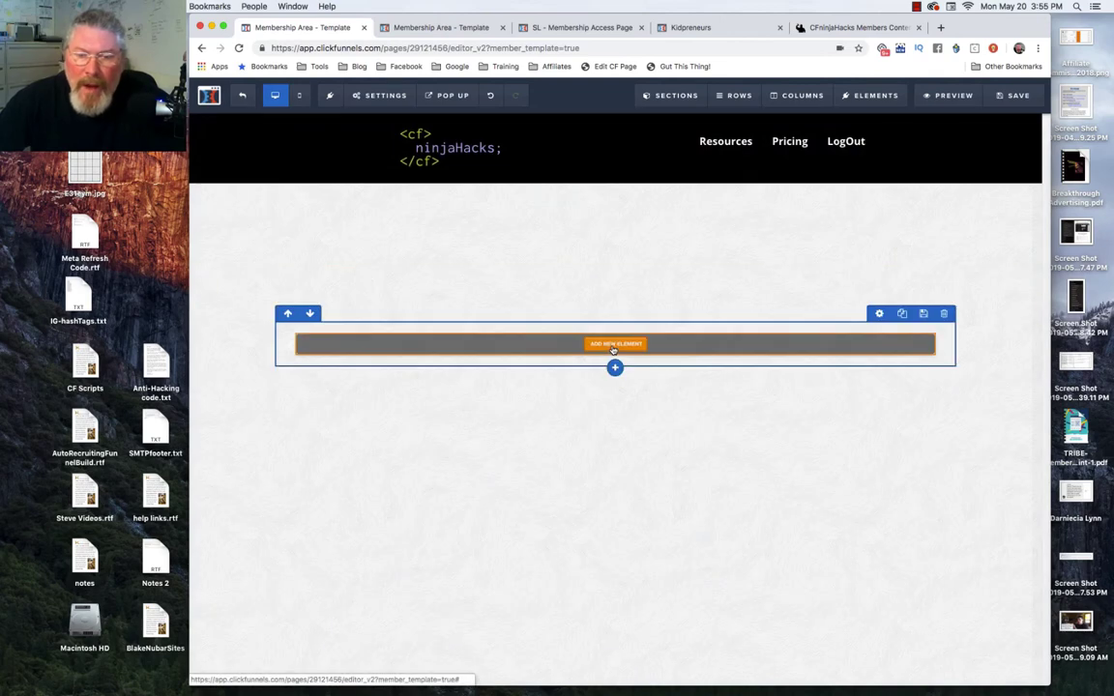
click(614, 346)
click(902, 356)
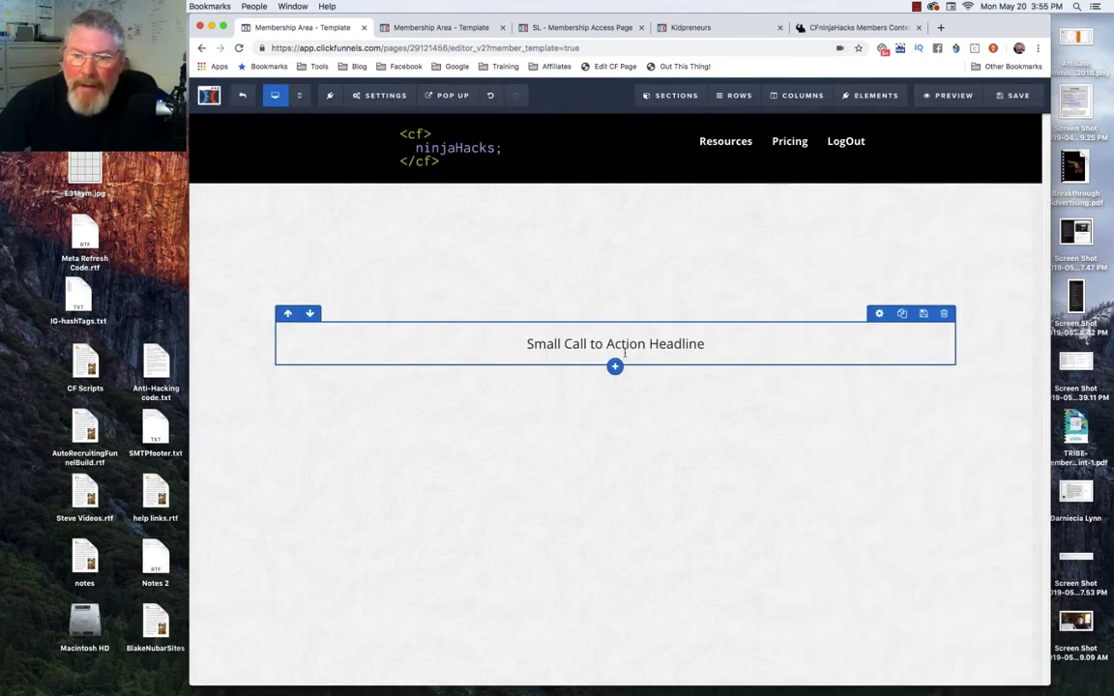
- Change the small call-to-action headline's text to "Footer" and set its text color to white (#ffffff)
click(625, 348)
triple_click(625, 345)
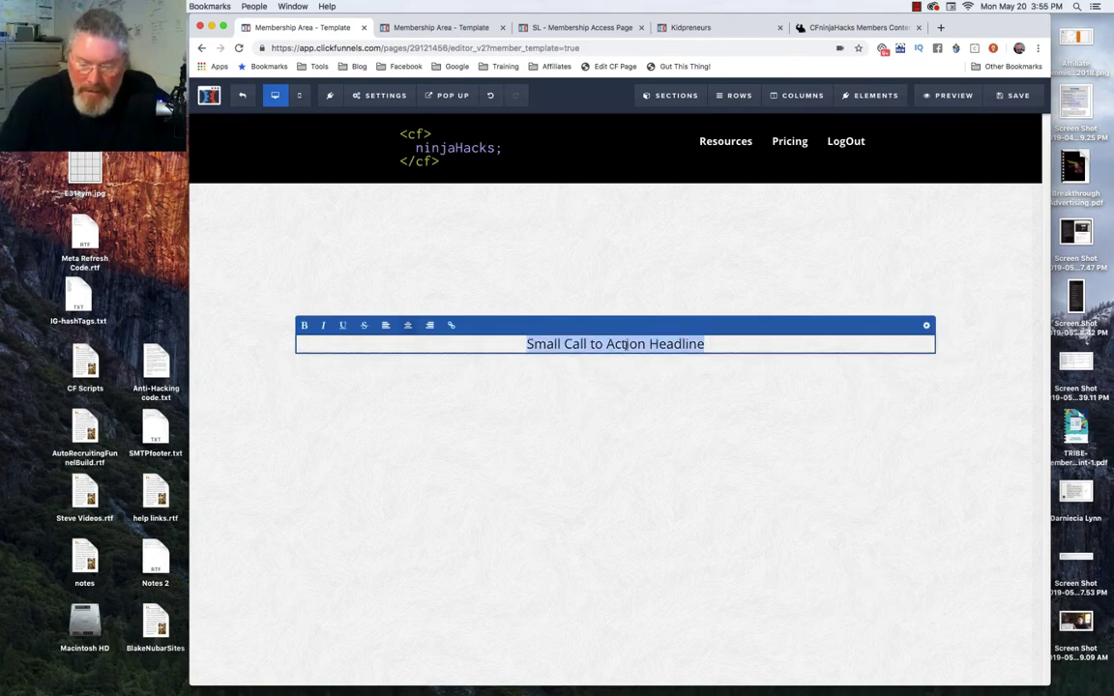
text(Footer)
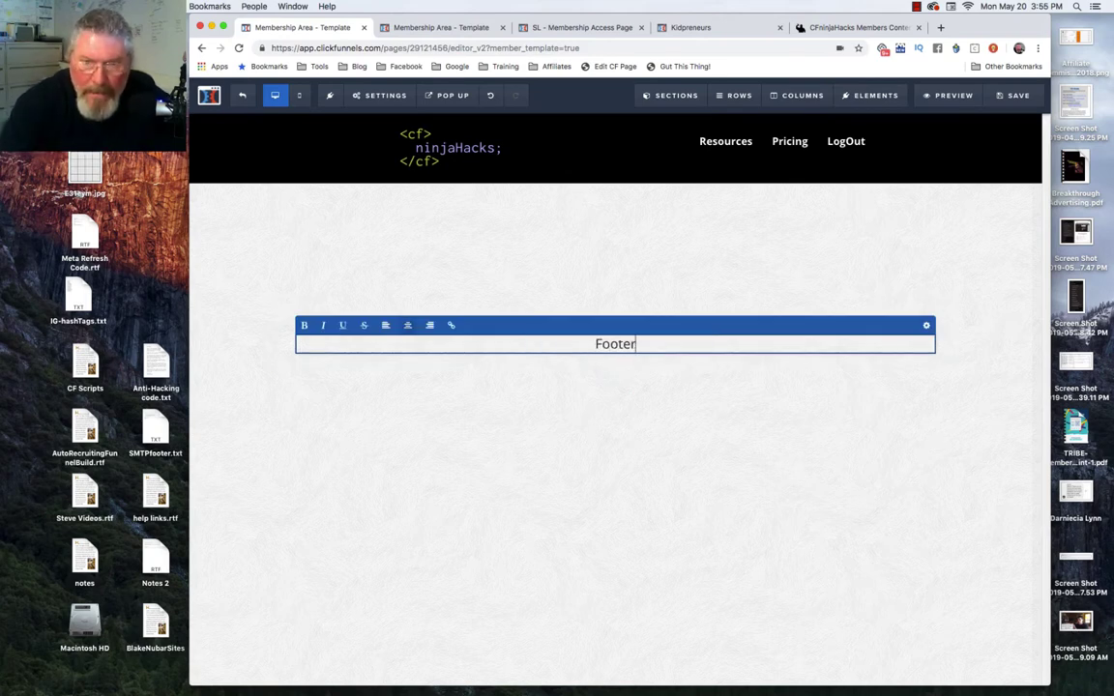
click(928, 329)
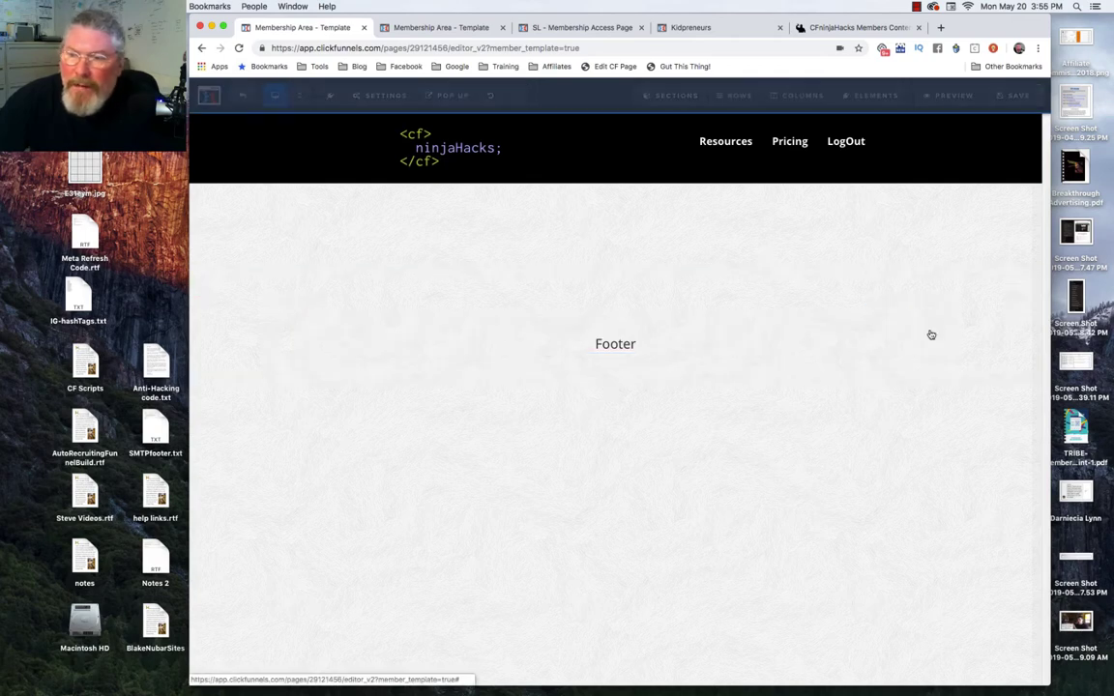
click(959, 307)
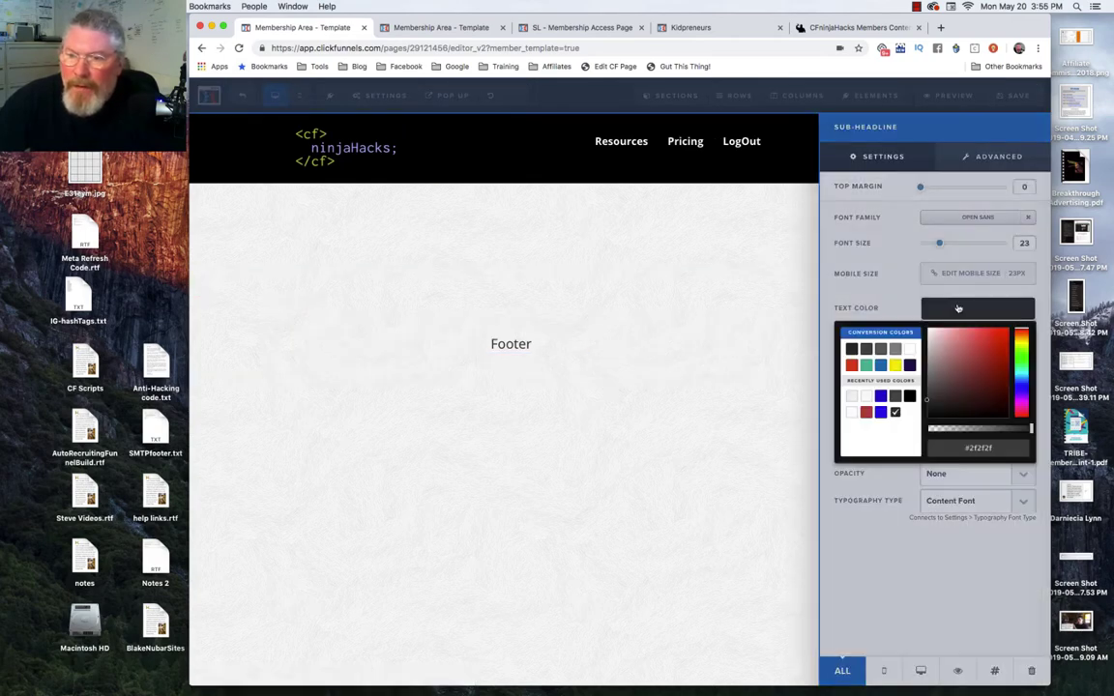
click(909, 350)
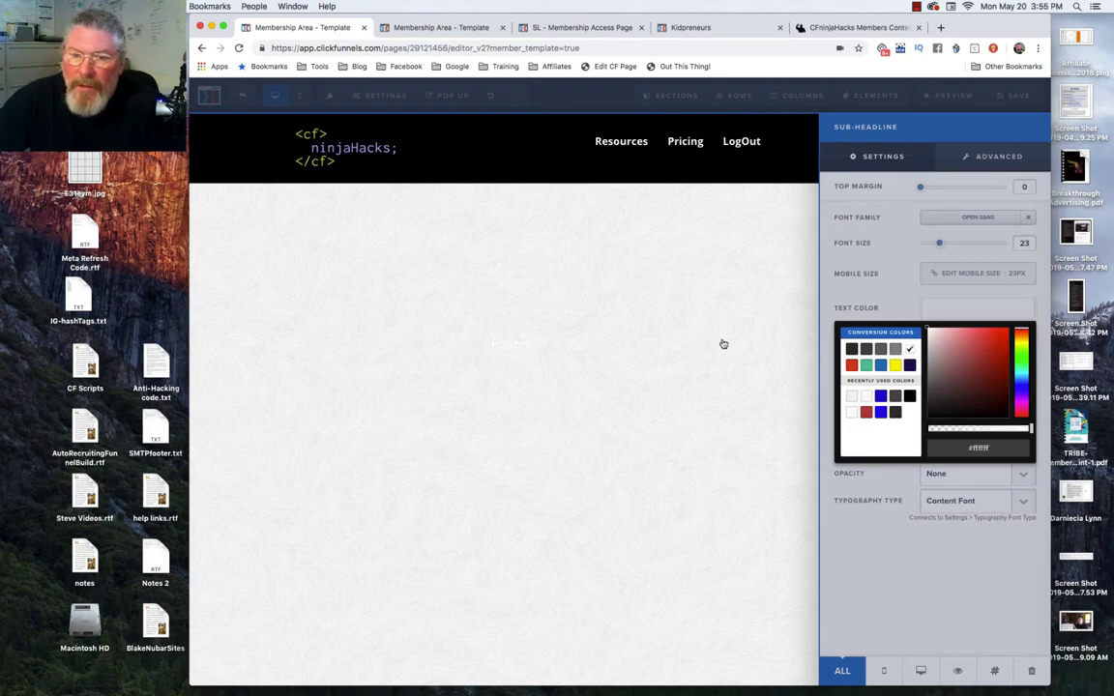
click(723, 344)
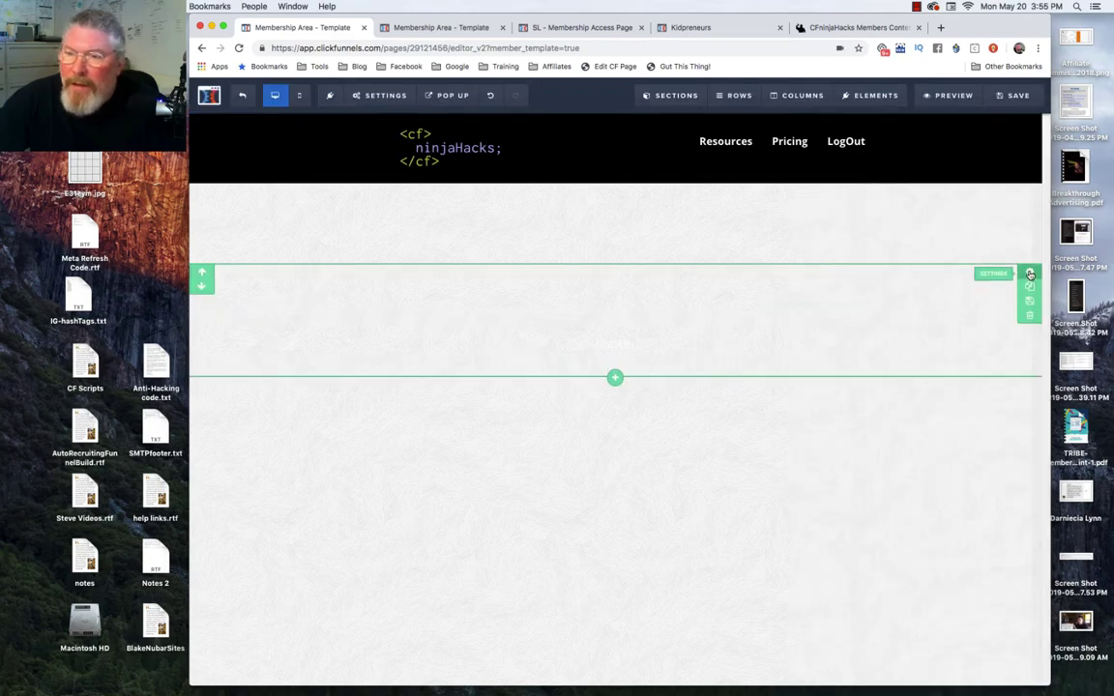
- Set the background color of the footer section to black (#000000)
click(1030, 275)
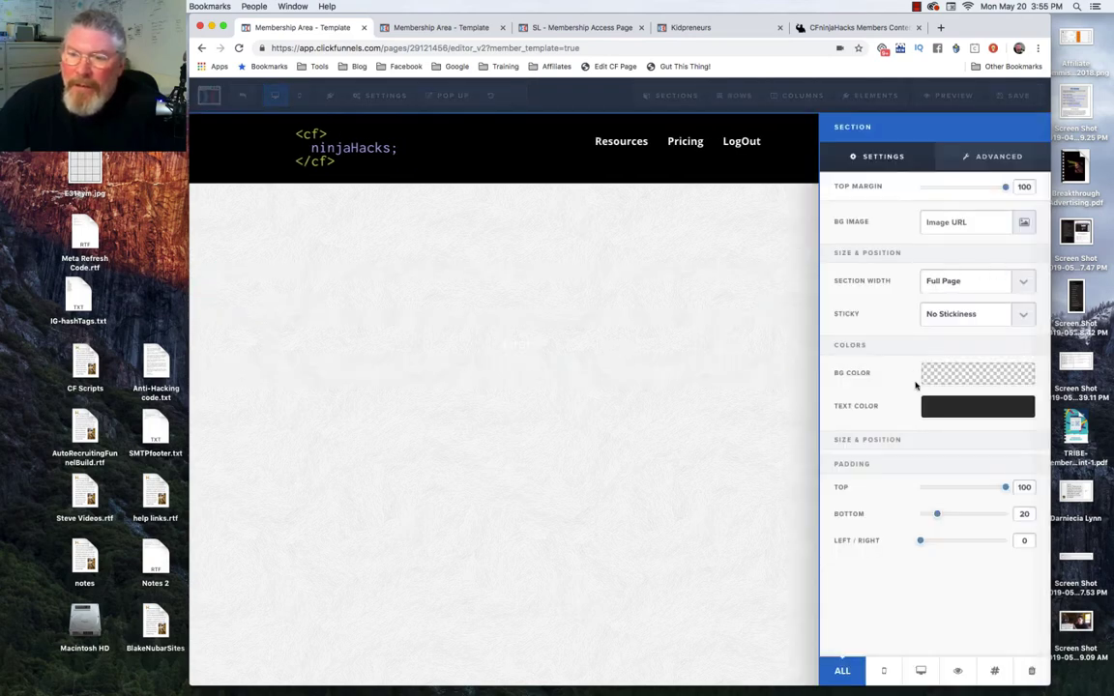
click(946, 374)
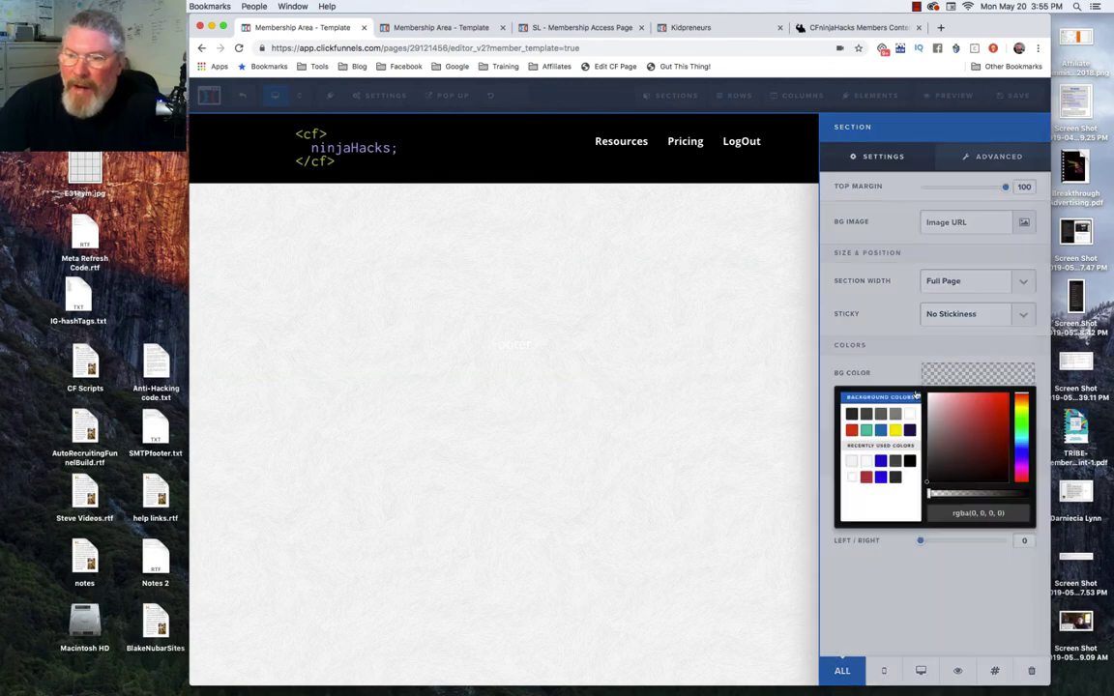
click(910, 463)
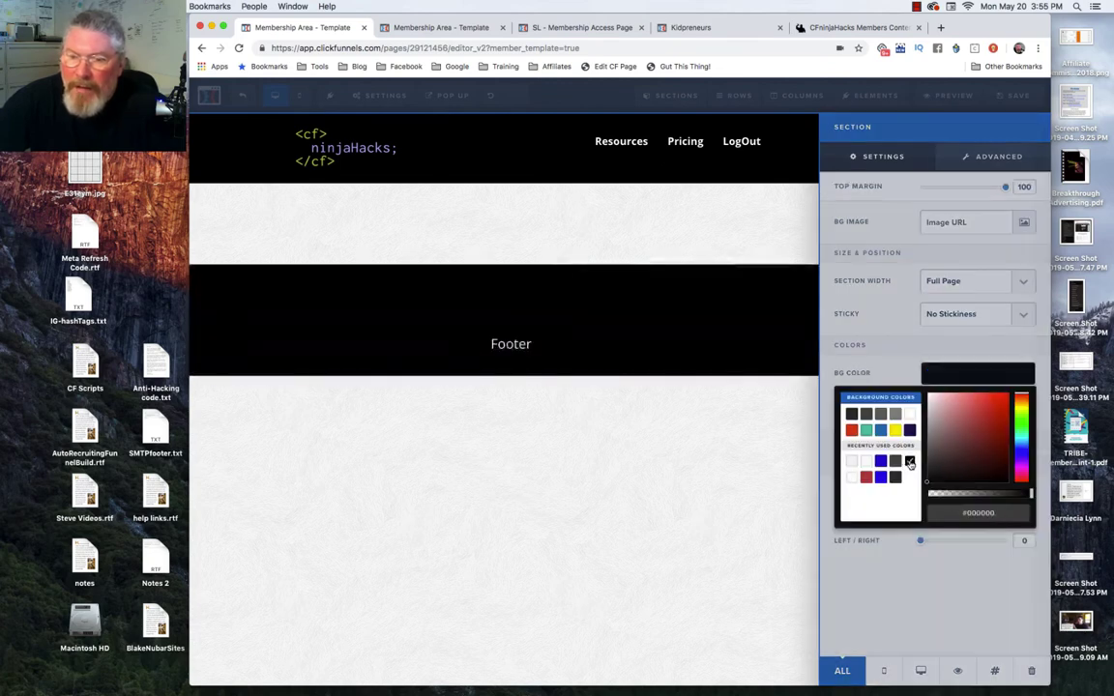
click(663, 234)
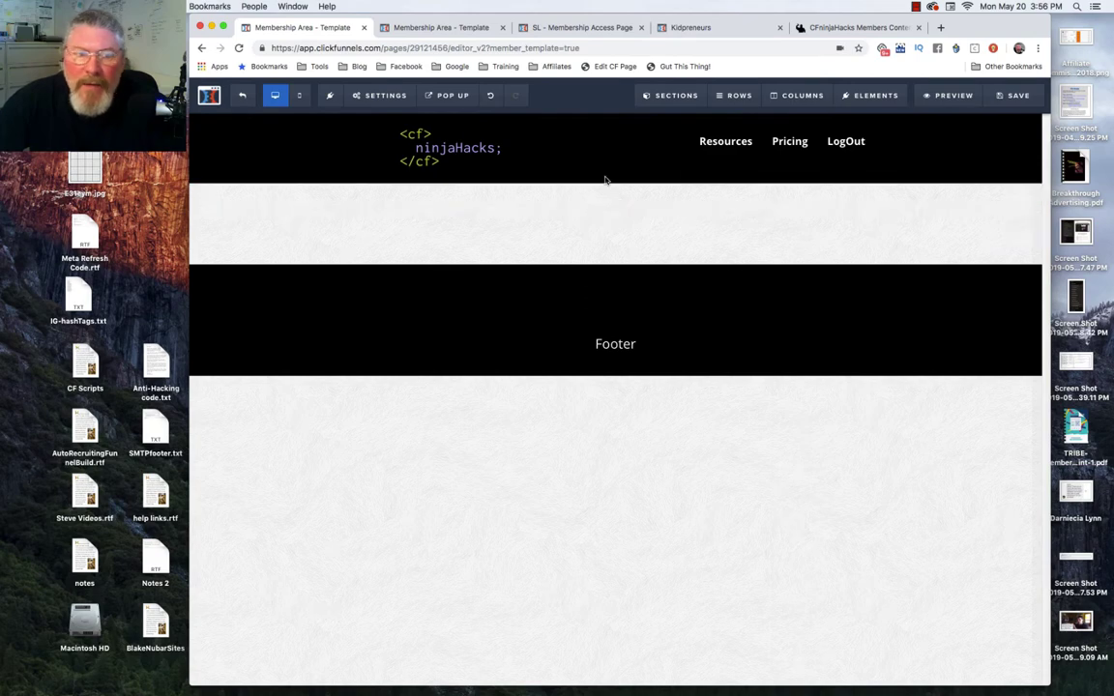
- Delete the empty section between the header and the footer, and save the page
mouse_move(1030, 199)
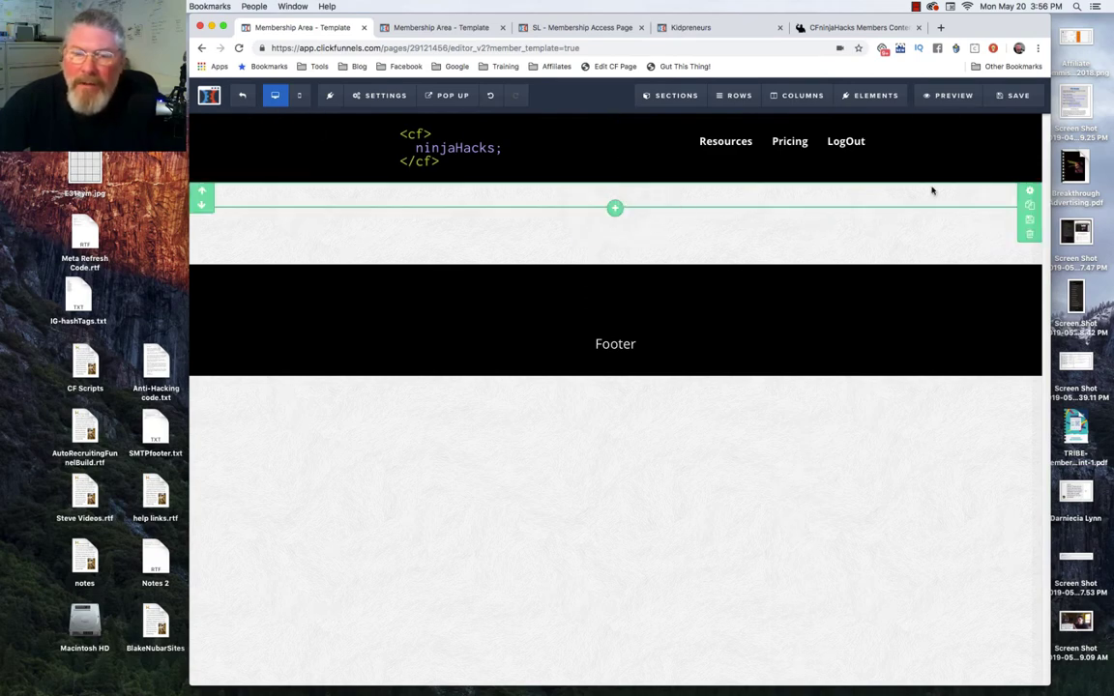
click(1030, 236)
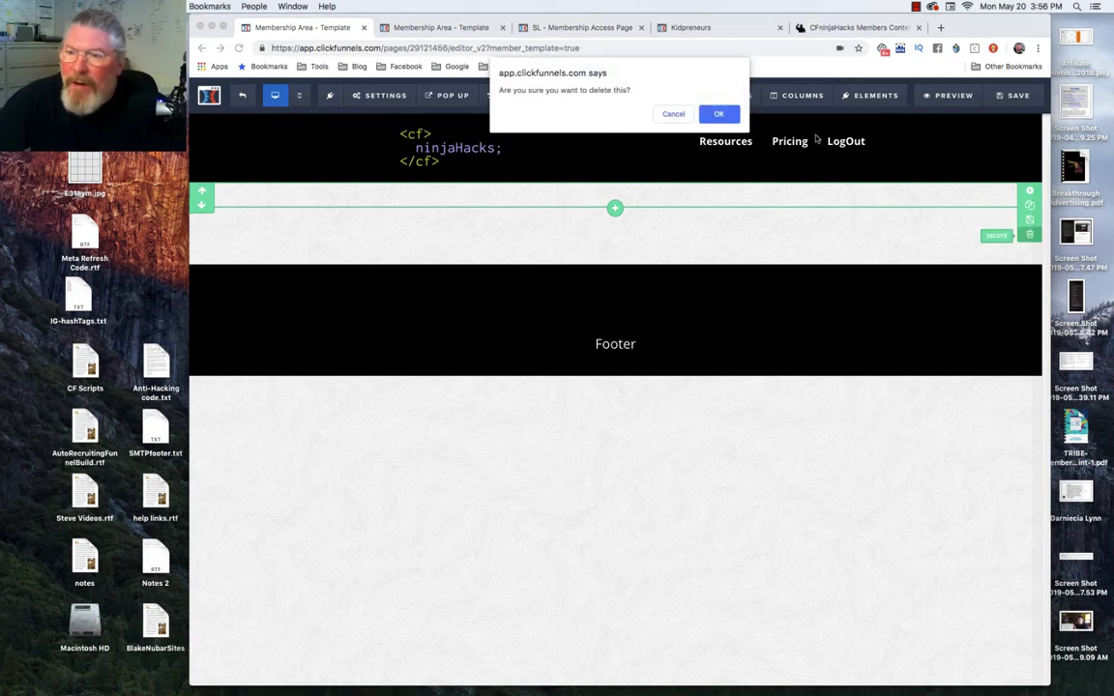
click(733, 121)
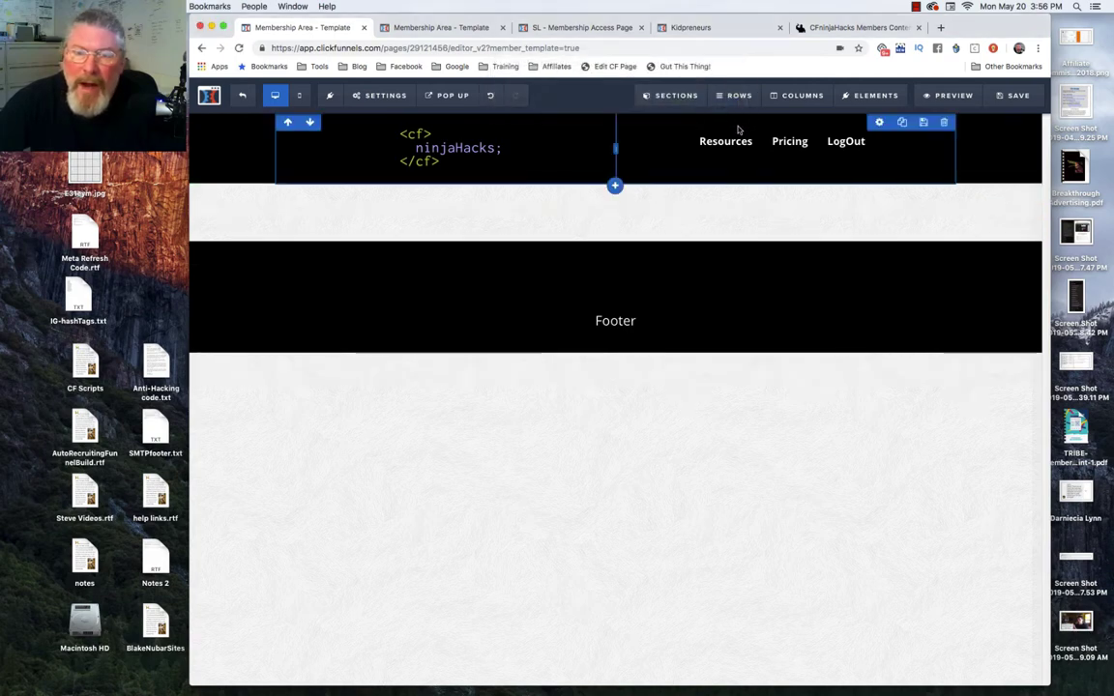
click(1011, 97)
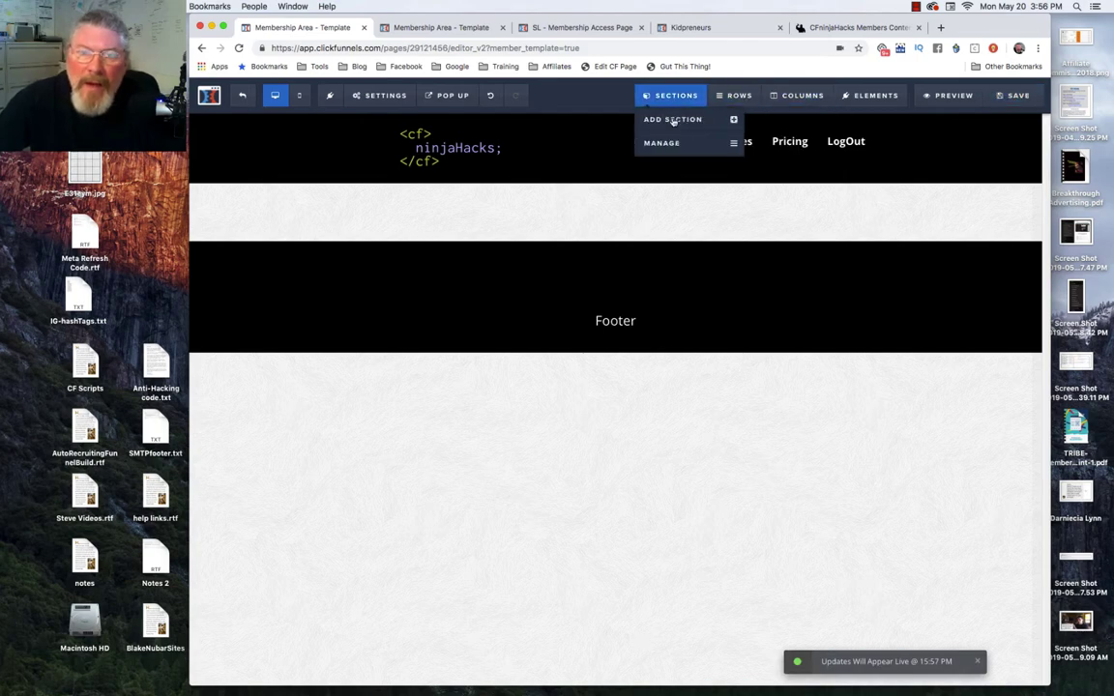
- Add a full-width section below the header with a 1-column row containing a Headline element
click(673, 120)
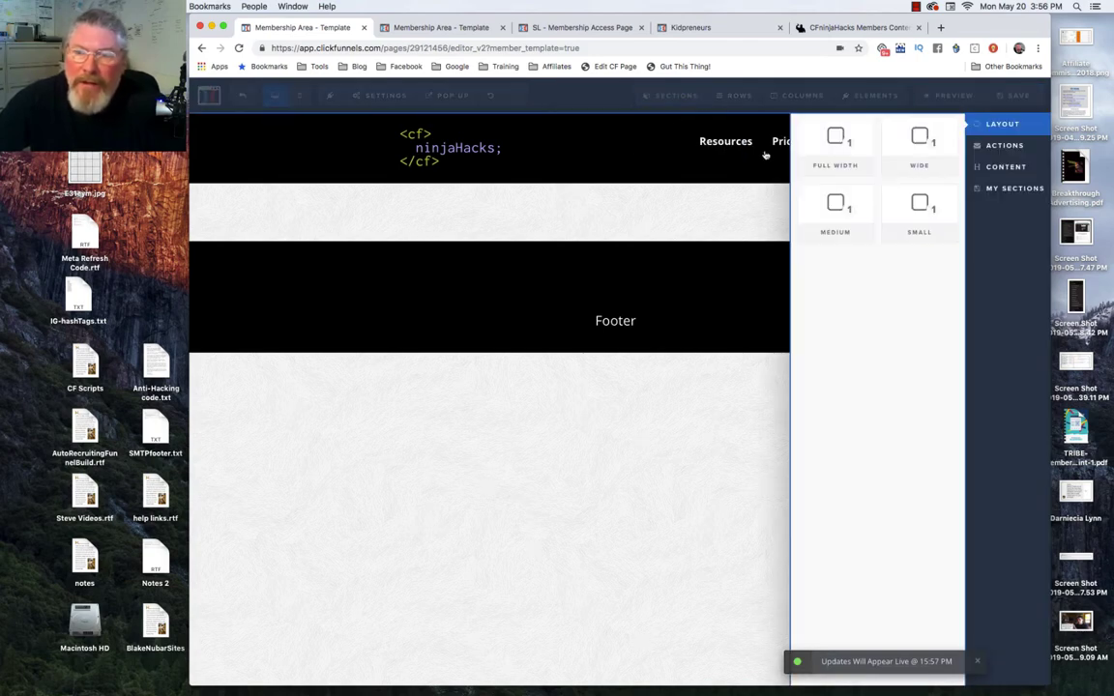
drag(828, 143, 614, 268)
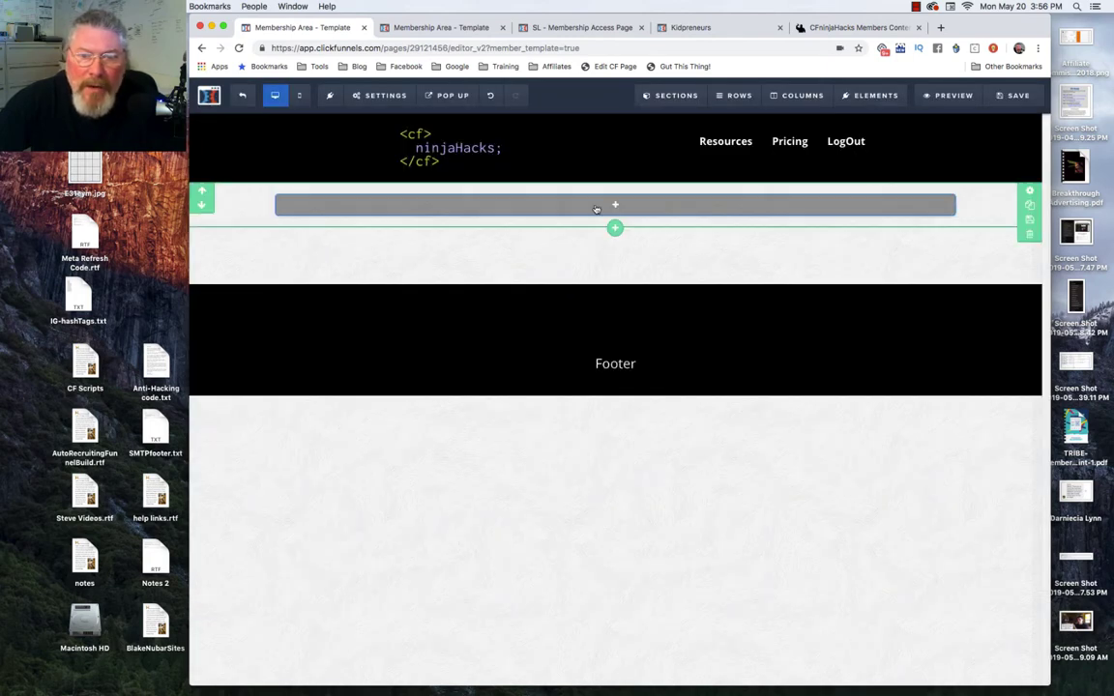
click(613, 205)
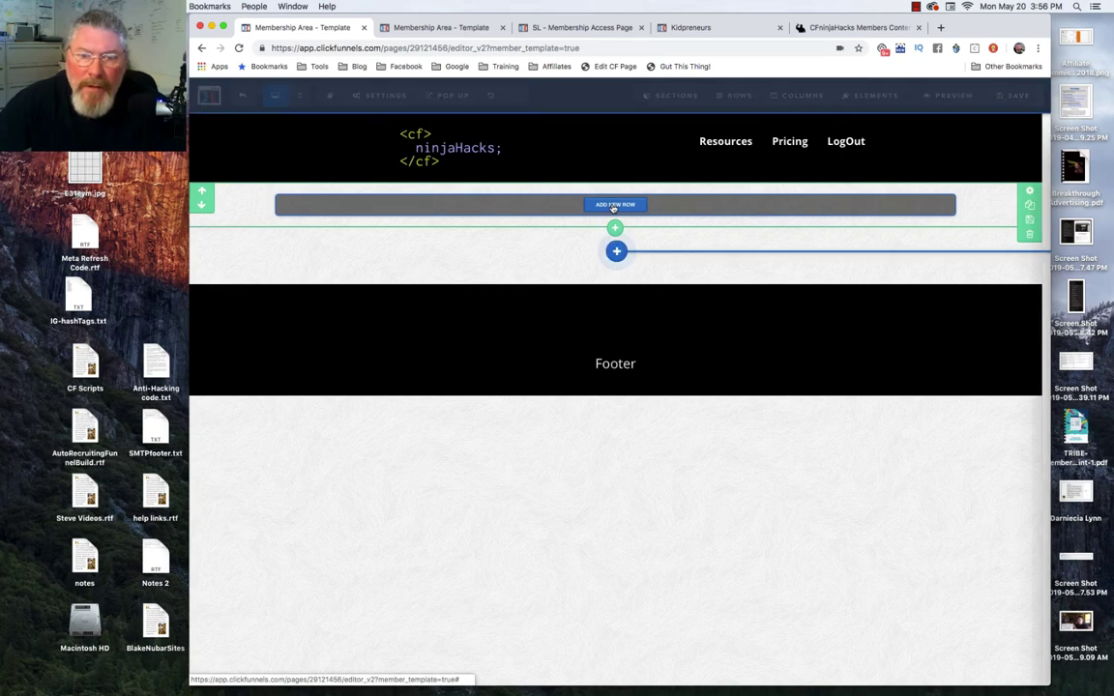
click(829, 148)
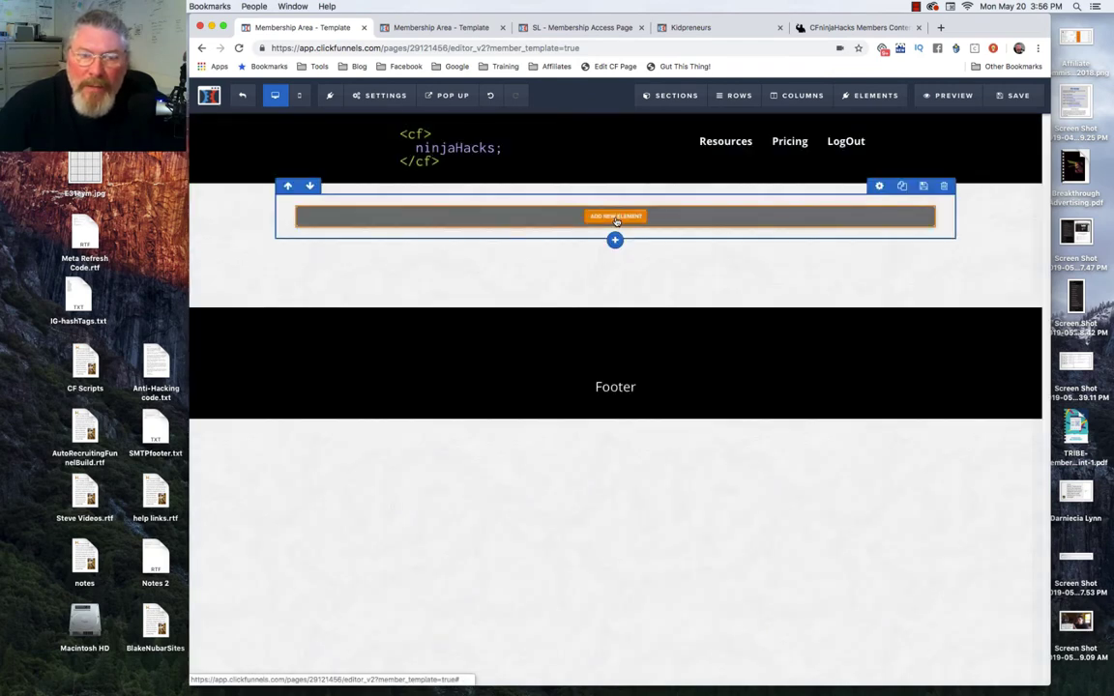
click(616, 219)
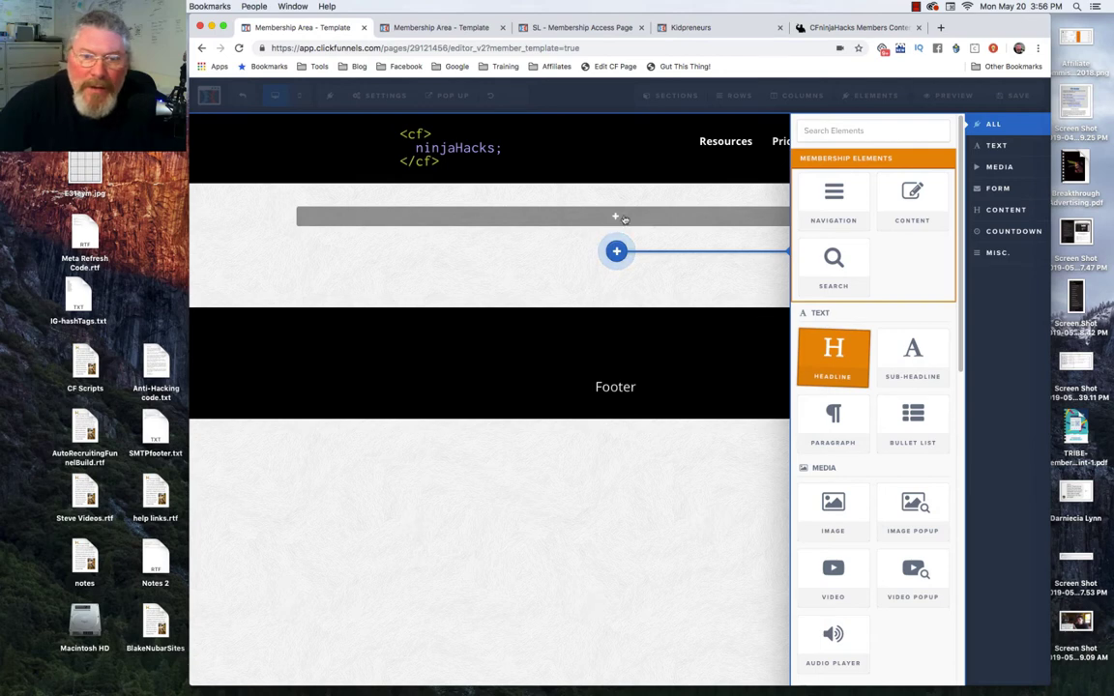
click(833, 356)
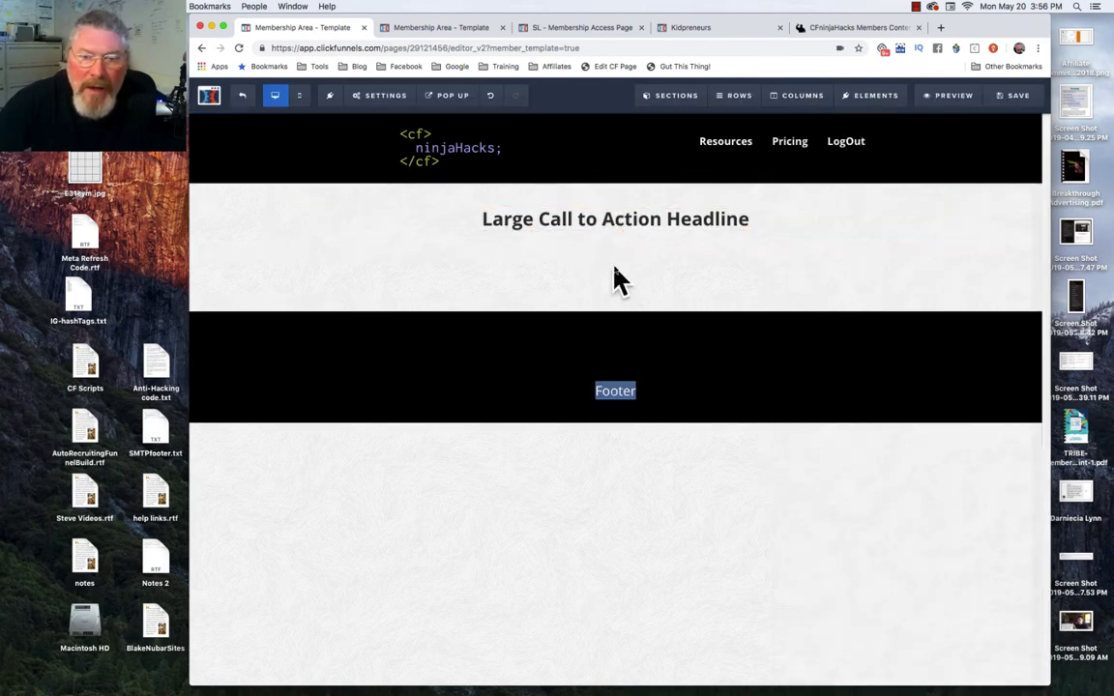
click(558, 358)
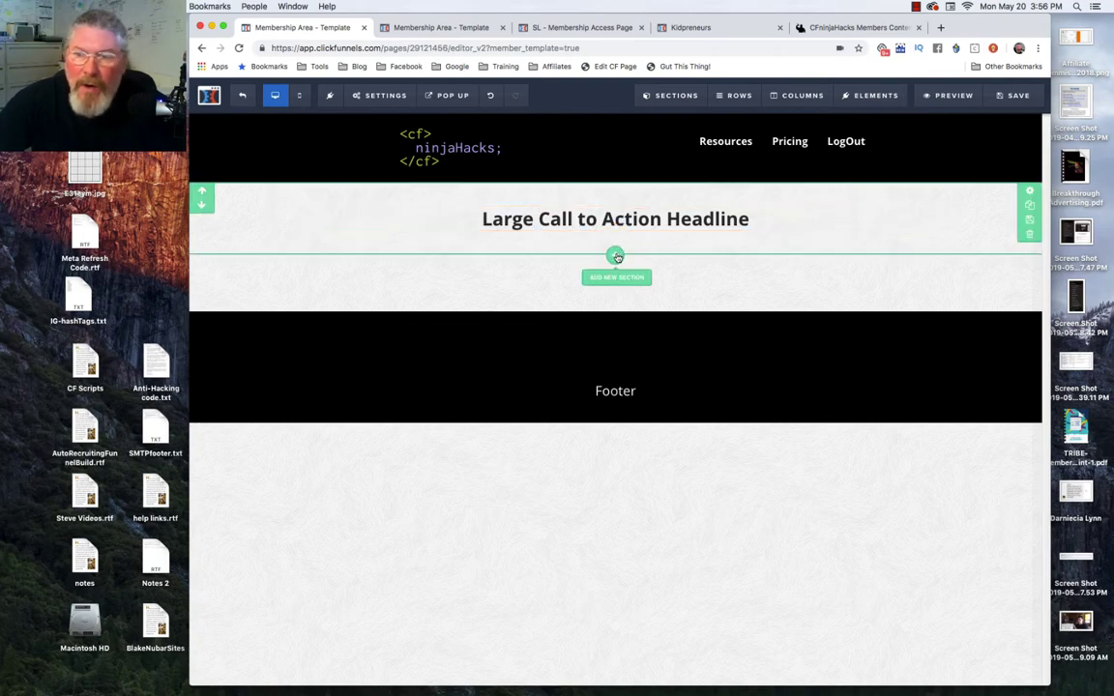
- Add another section between the large headline and the footer, and give it a 2-column row
click(616, 256)
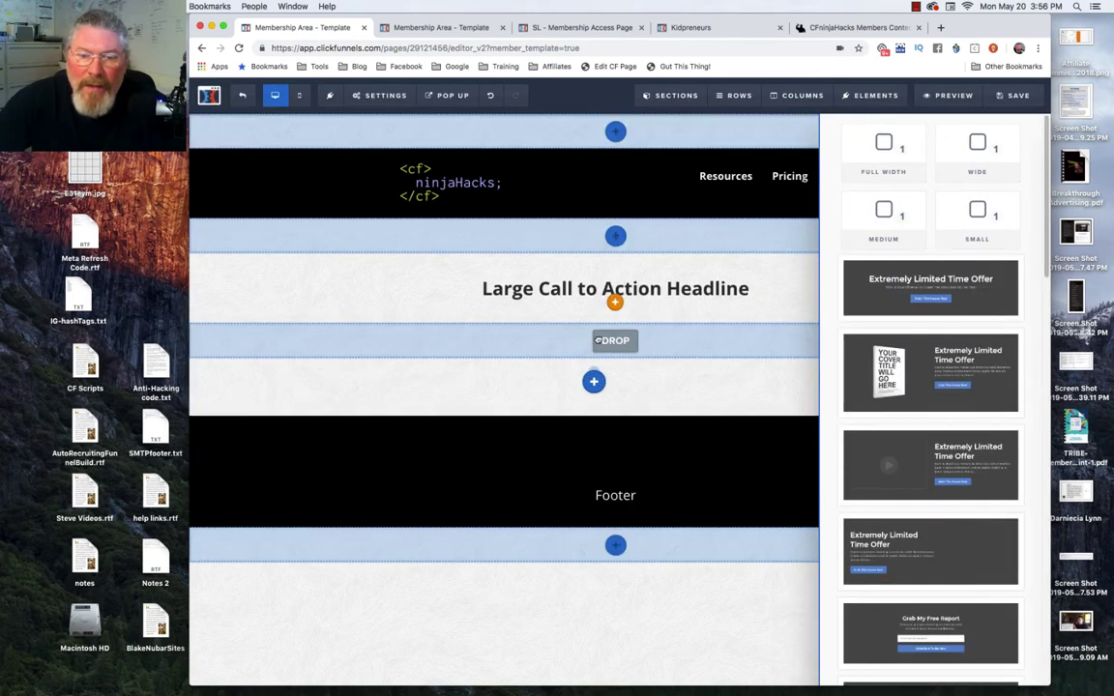
click(598, 341)
click(600, 341)
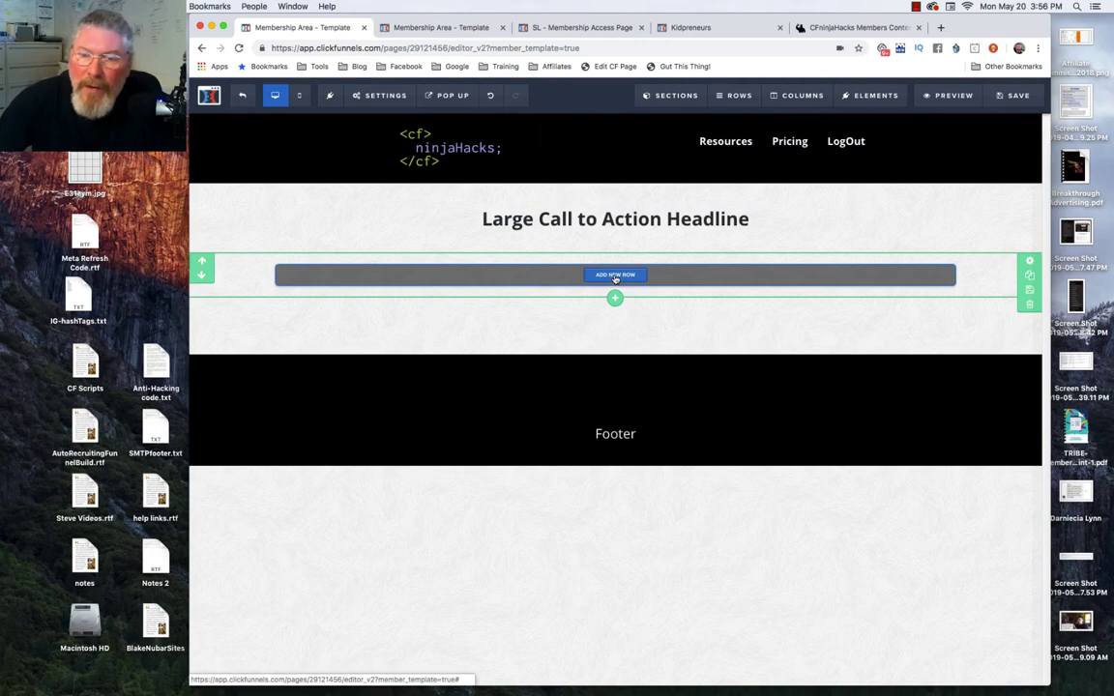
click(615, 276)
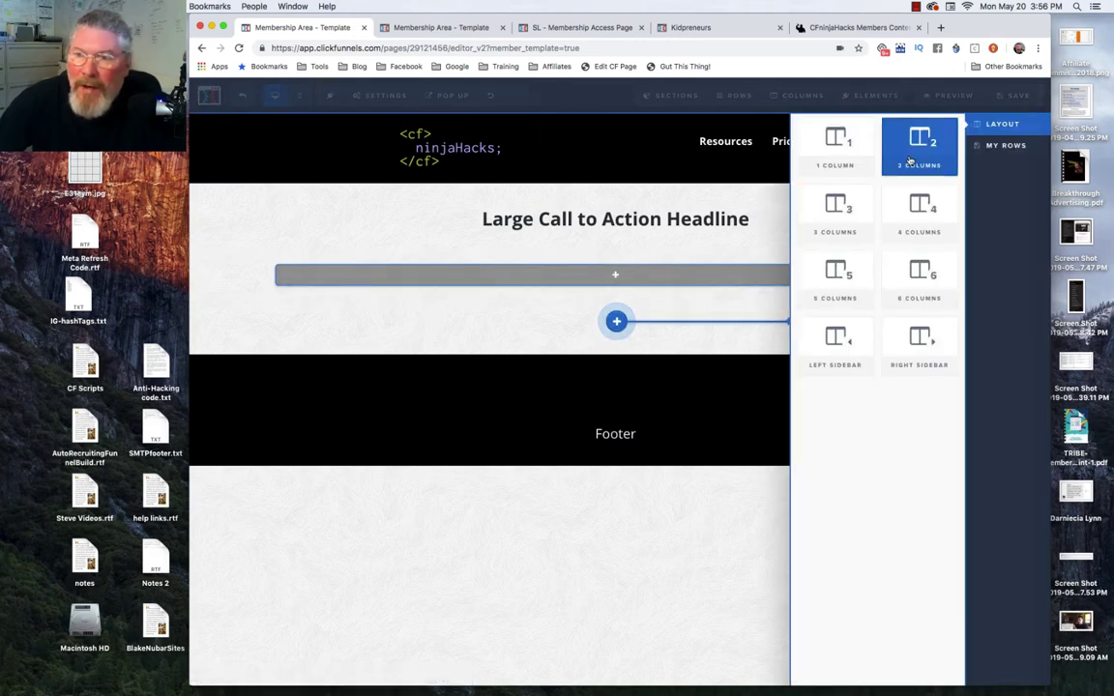
drag(762, 219, 609, 455)
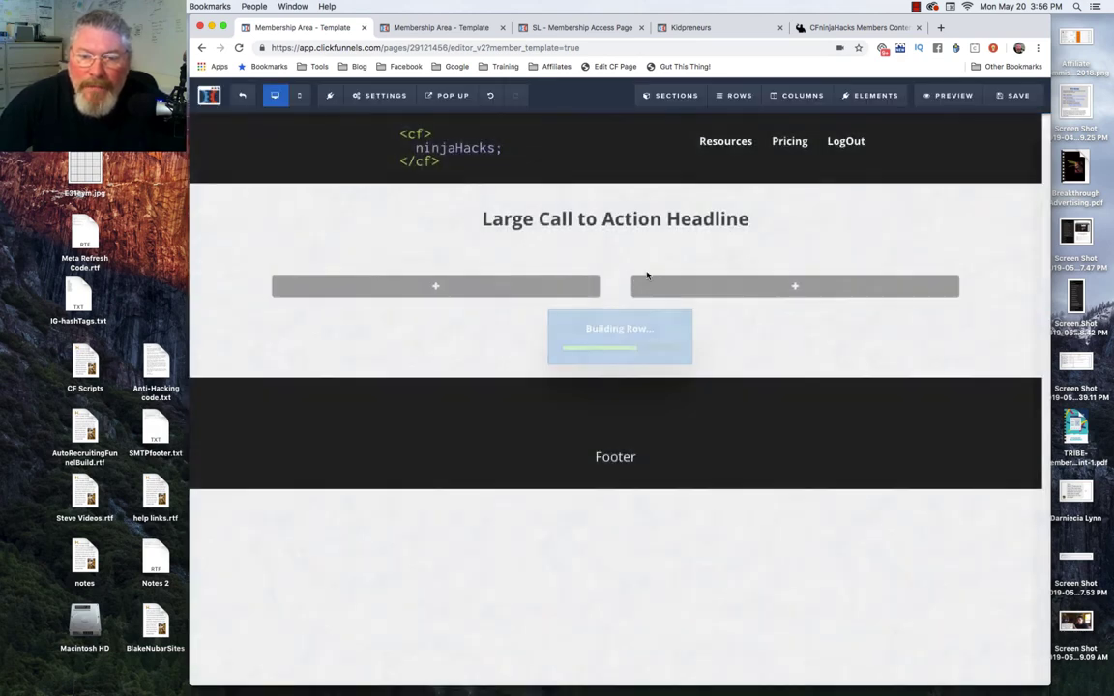
- Fill the 2-column row with membership elements: Navigation with Search below it in the left column, and Content in the right column
click(450, 287)
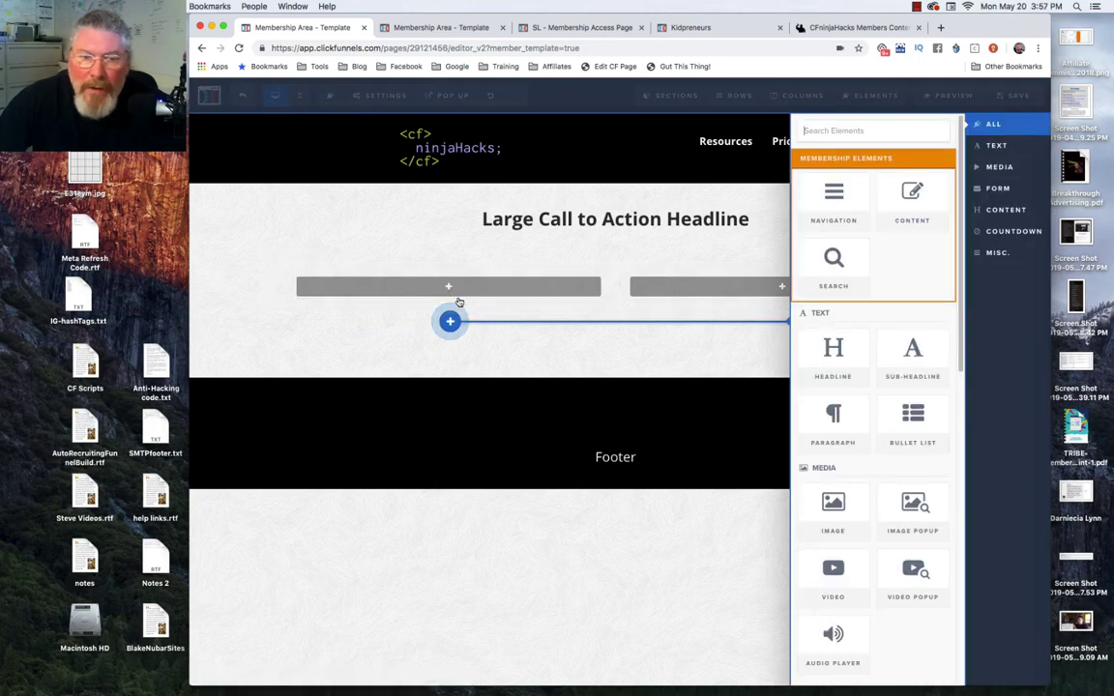
click(838, 197)
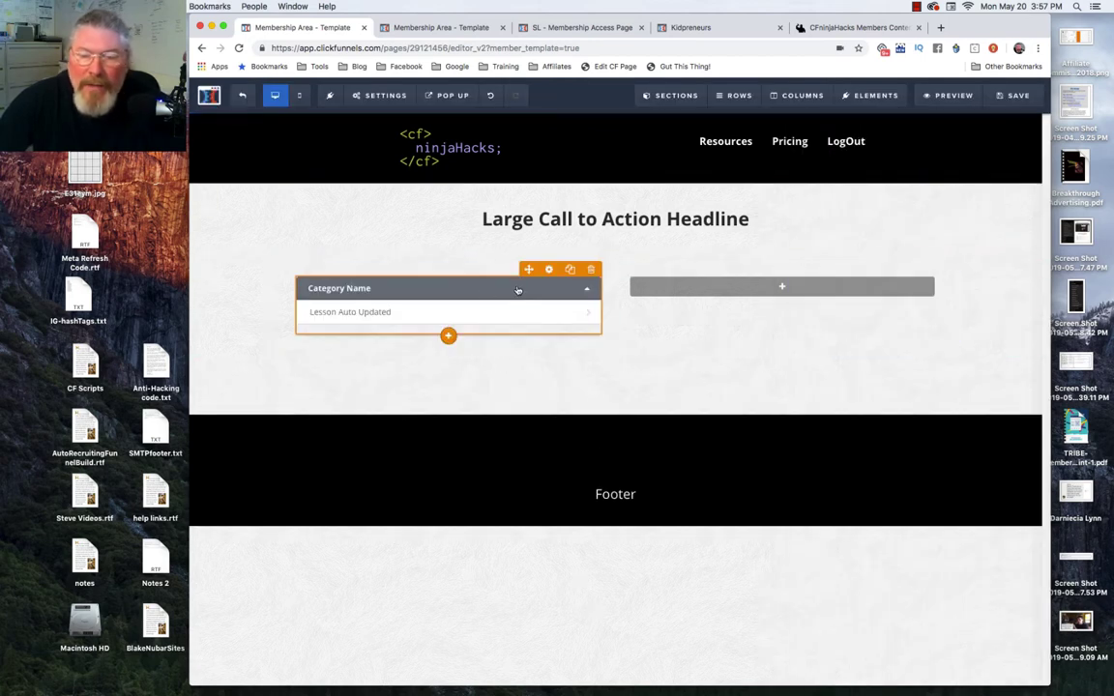
click(783, 287)
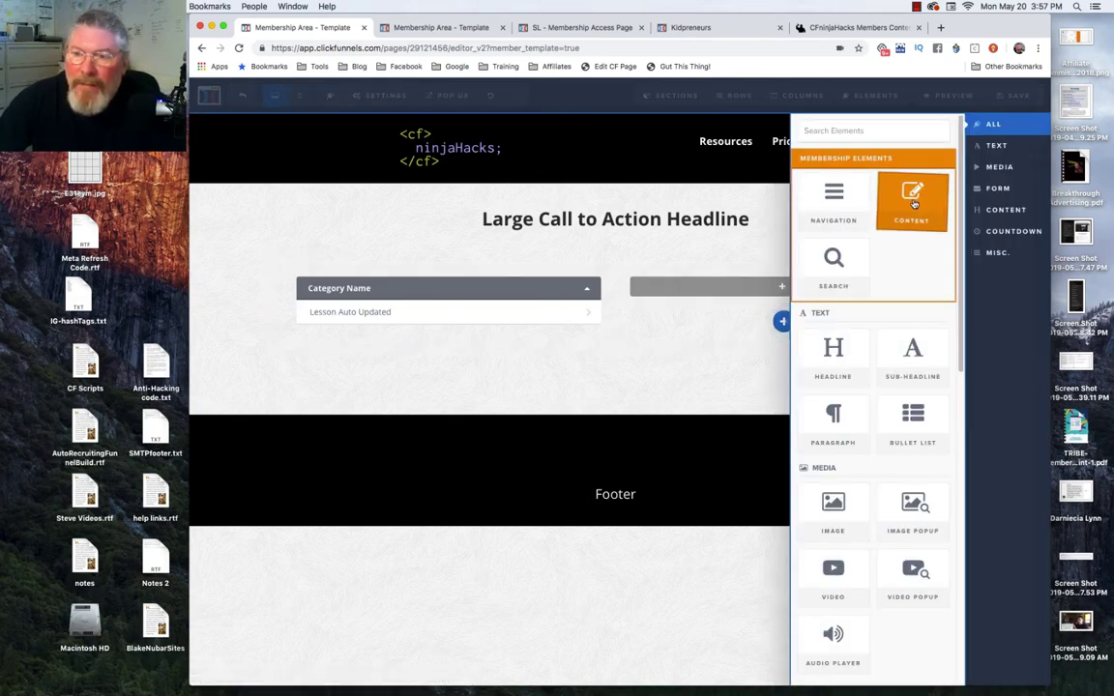
click(914, 201)
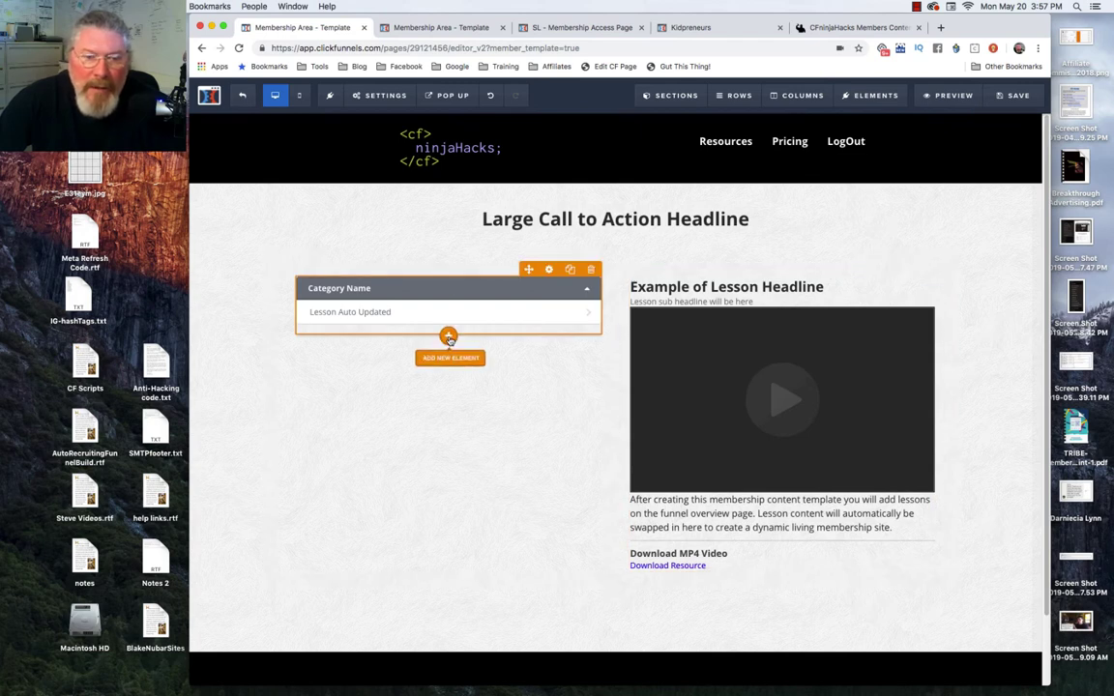
click(449, 337)
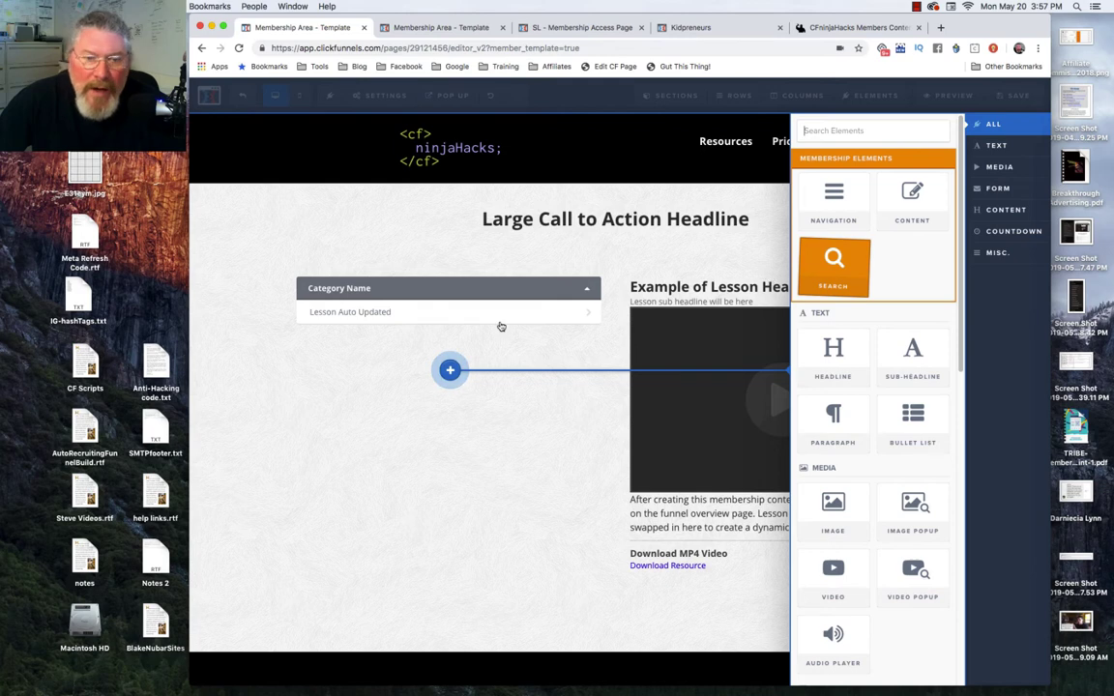
click(440, 339)
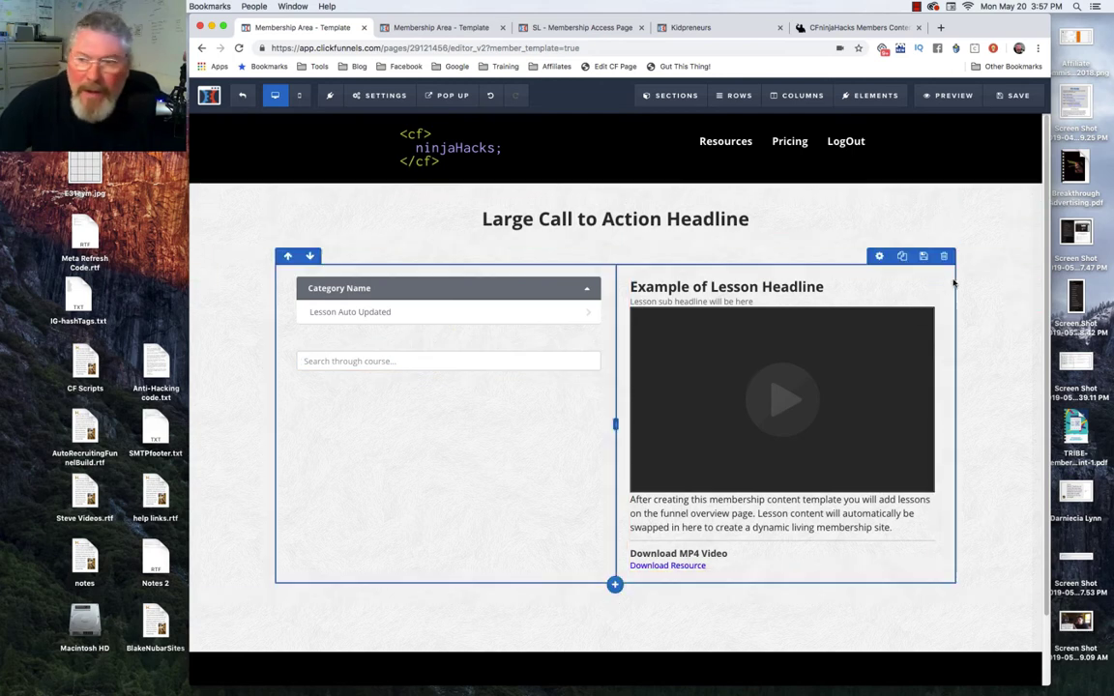
- Apply a 40% Drop Shadow to the 2-column row holding the lesson content
click(879, 257)
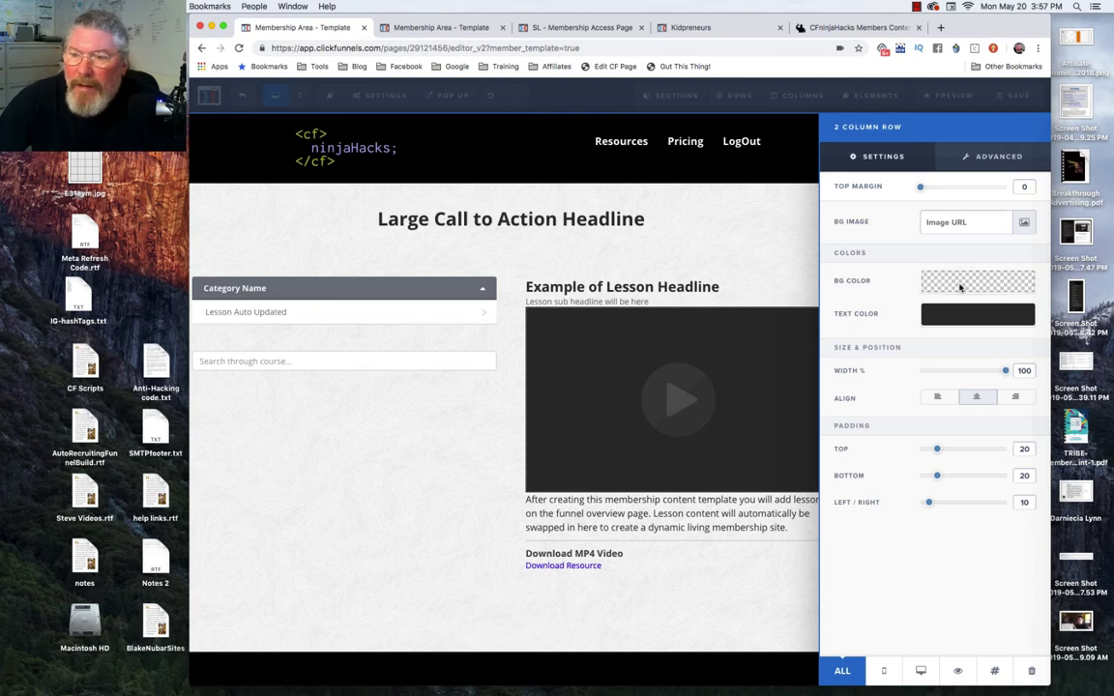
click(987, 161)
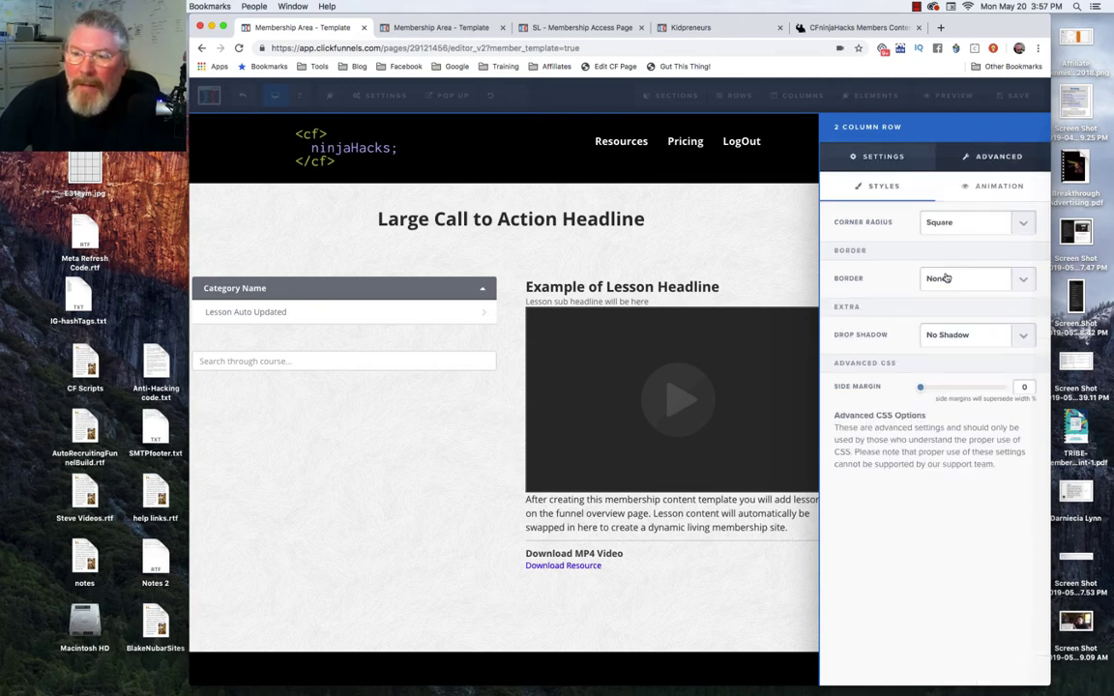
click(956, 335)
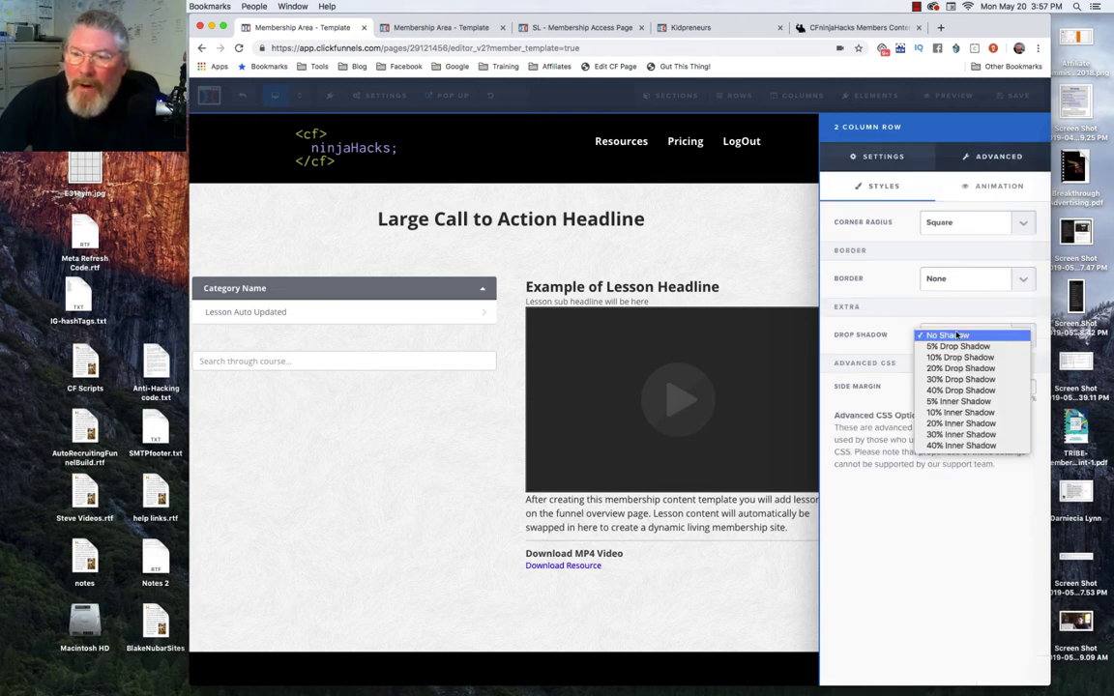
click(962, 391)
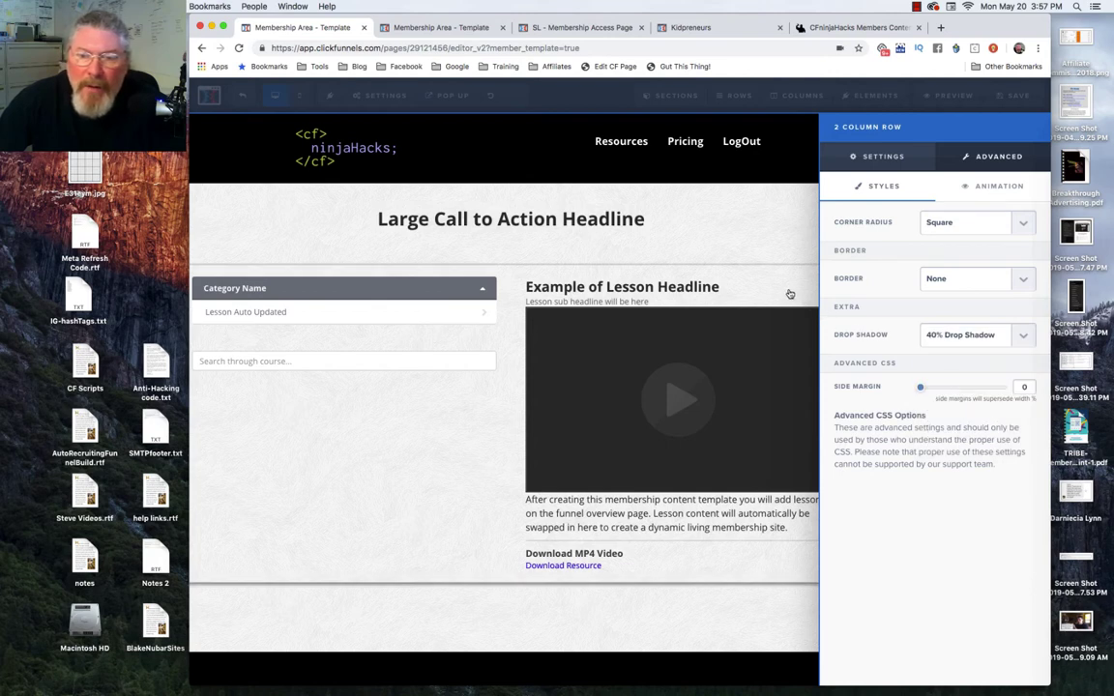
- Set the top and bottom padding of the 2-column lesson row to 30
click(683, 331)
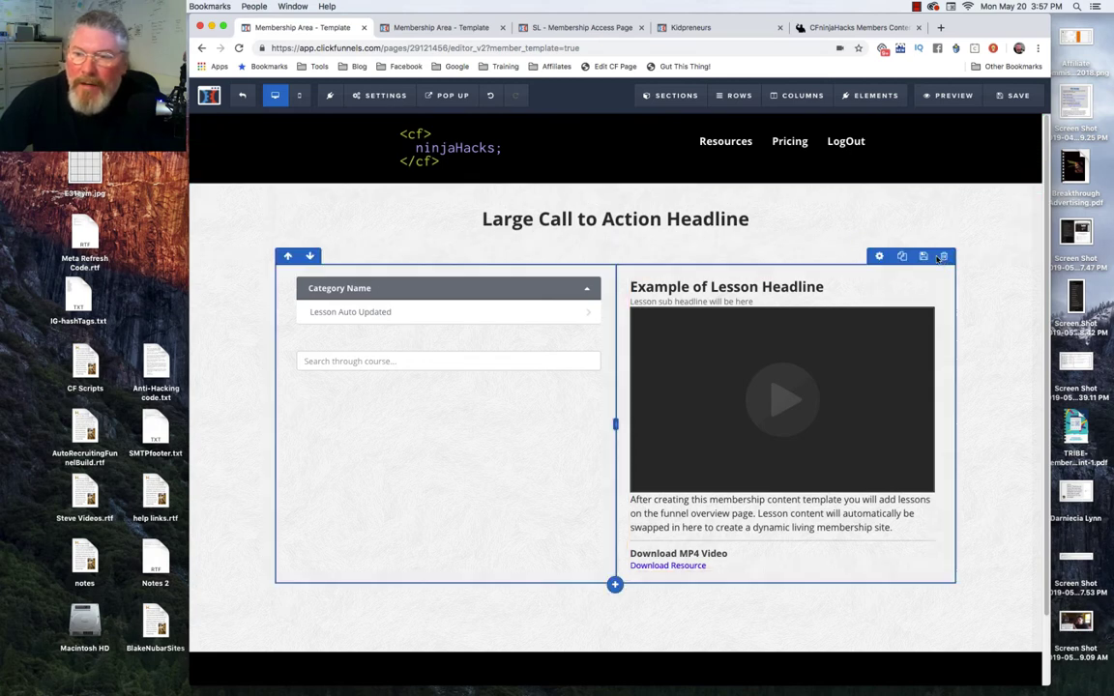
click(880, 256)
mouse_move(938, 452)
mouse_down()
mouse_move(947, 451)
mouse_move(946, 475)
mouse_up()
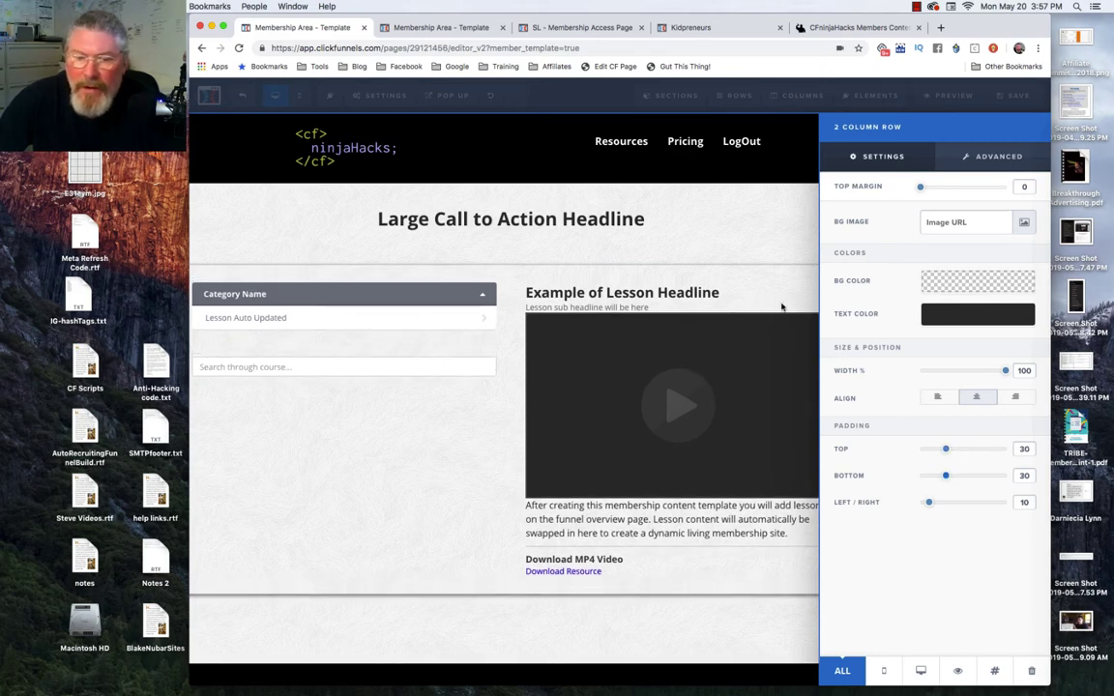
click(677, 211)
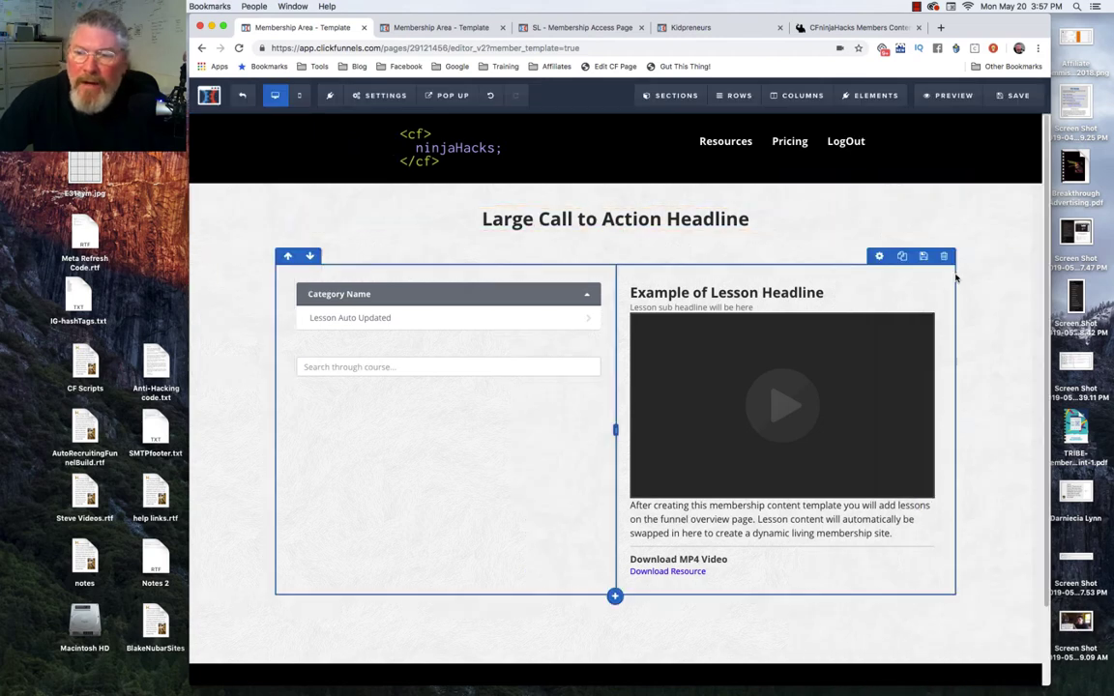
- Give the 2-column lesson row a 5px corner radius and save the page
click(879, 257)
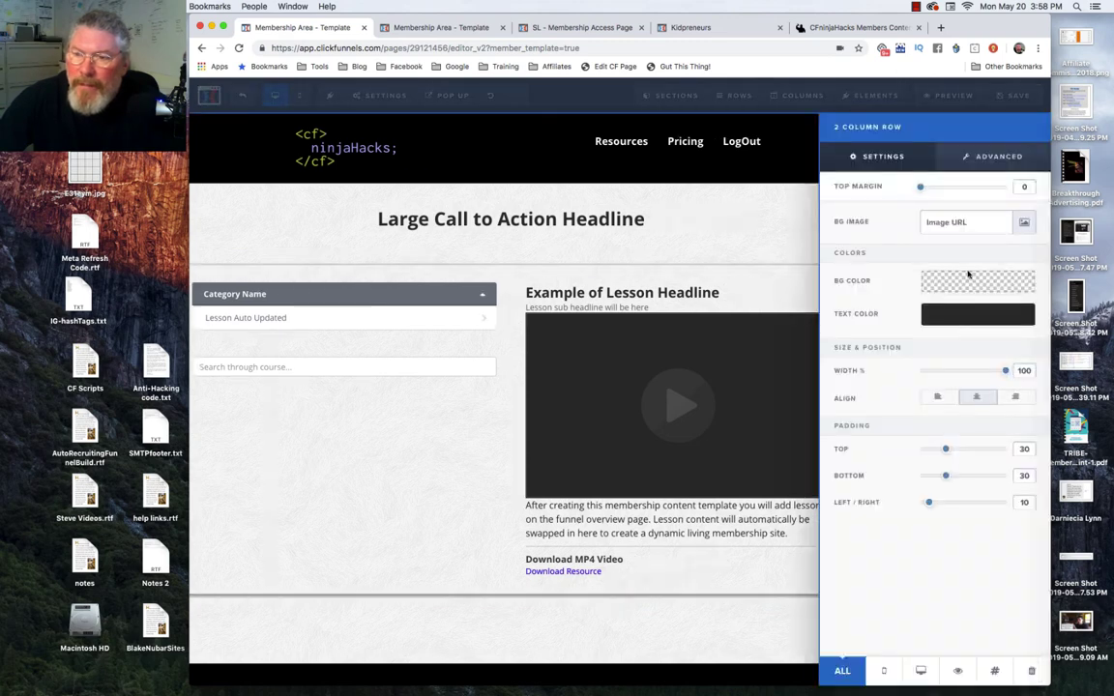
click(1006, 157)
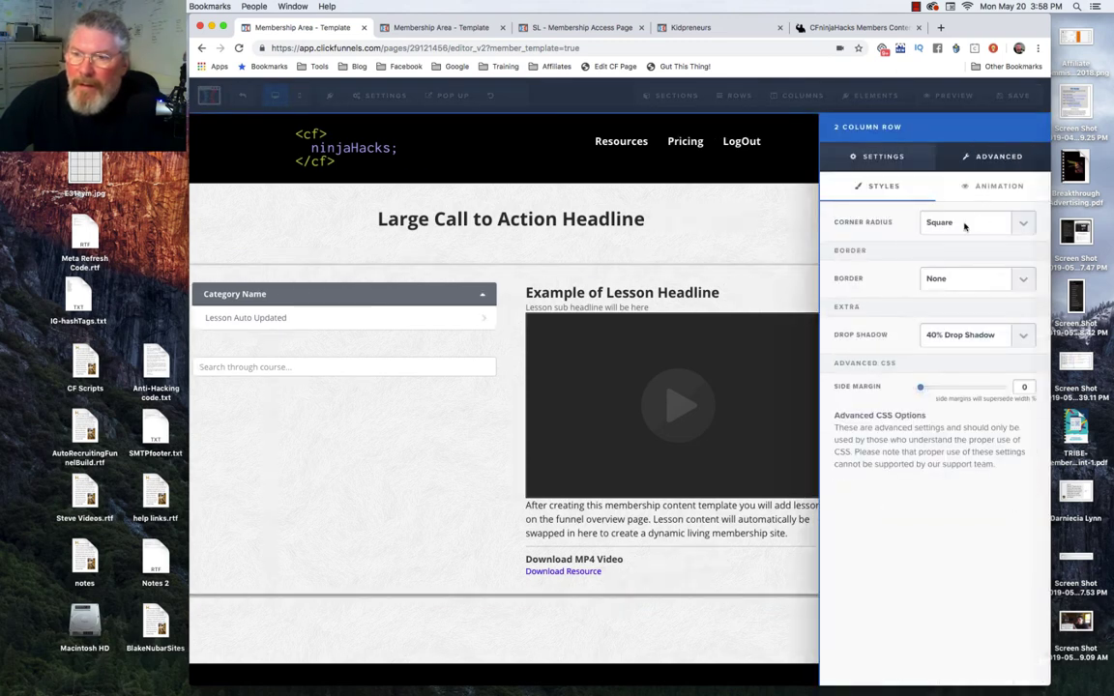
click(953, 223)
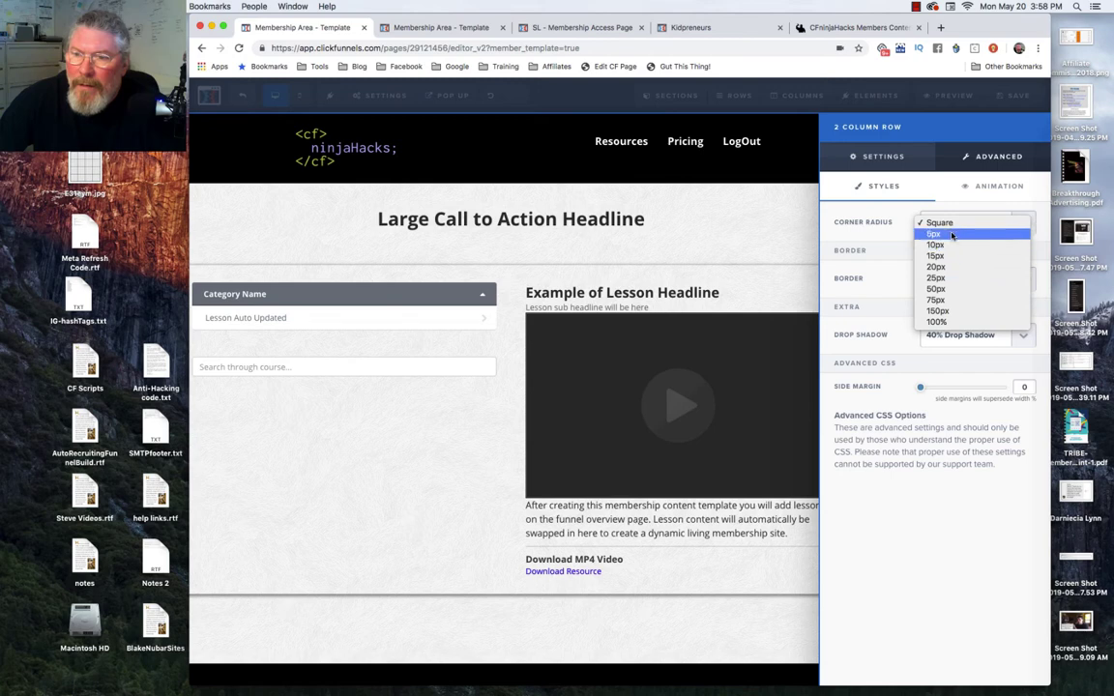
click(934, 233)
click(734, 240)
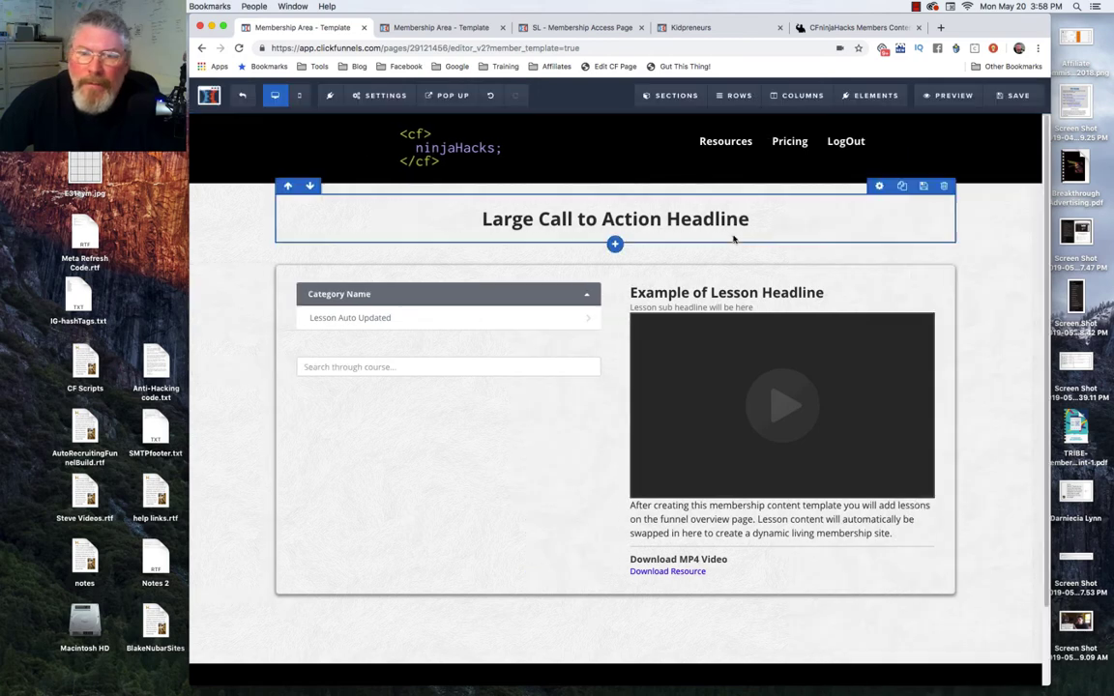
click(1015, 95)
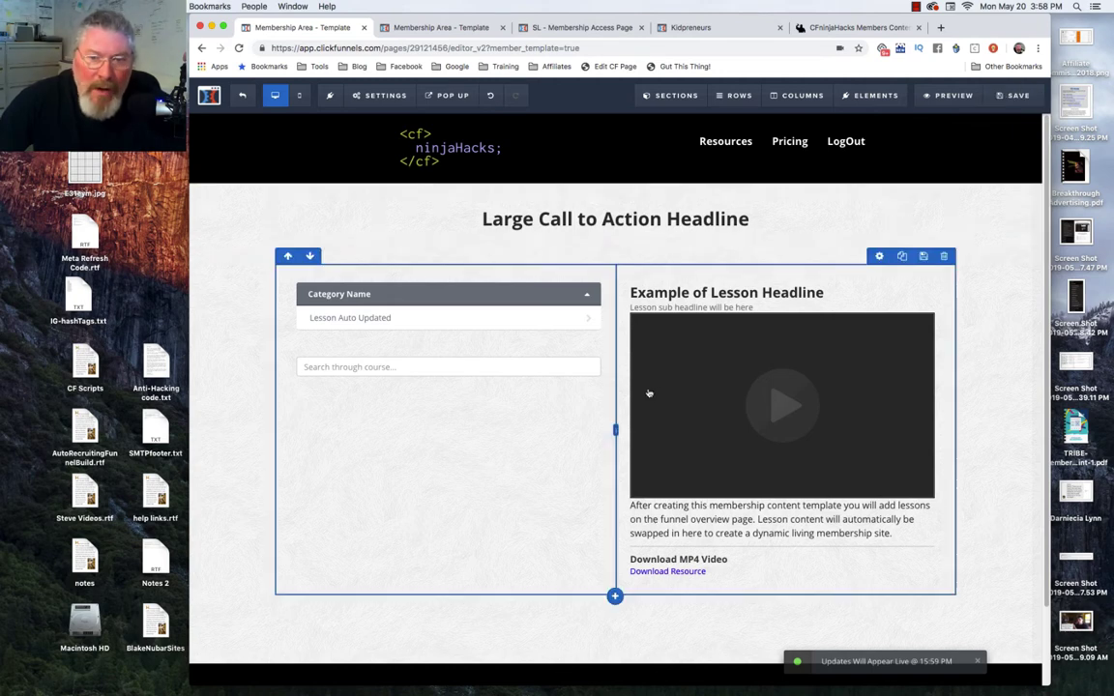
- Narrow the navigation column to about one third of the row's width, widening the lesson content column, and save the page
drag(615, 430, 580, 435)
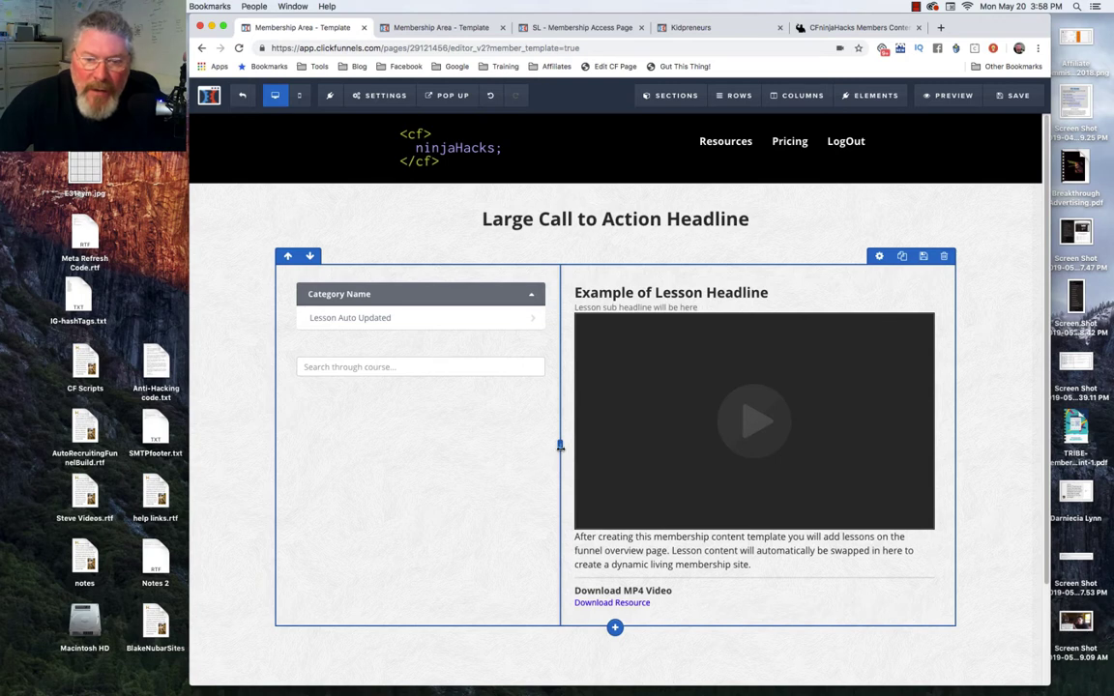
drag(549, 446, 513, 451)
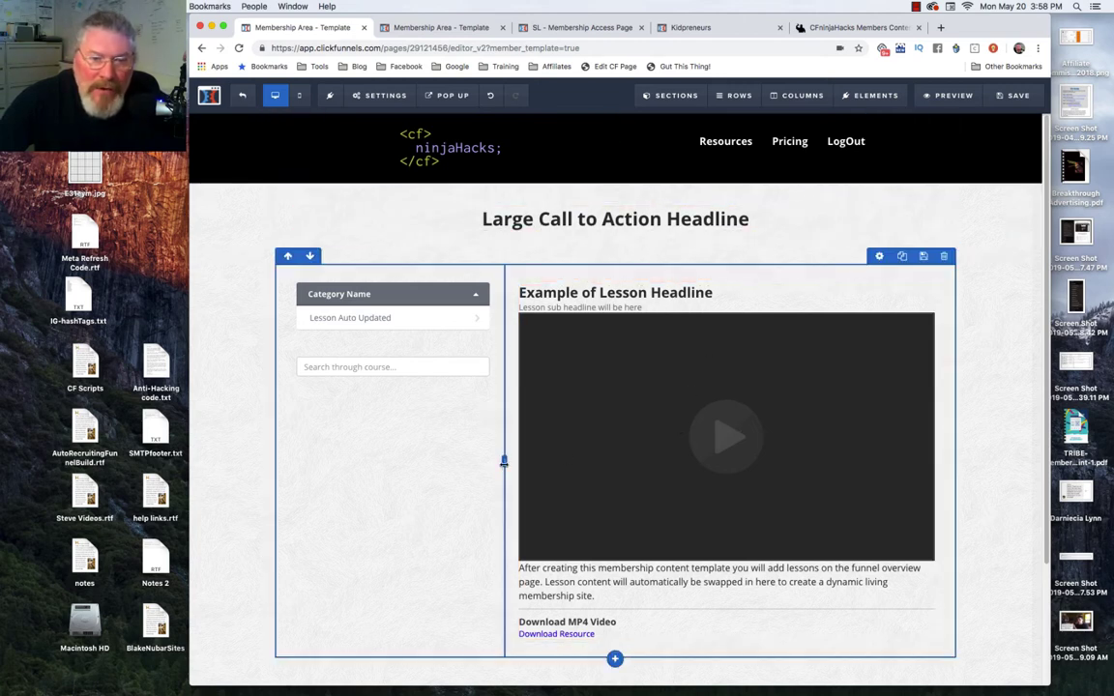
click(1009, 95)
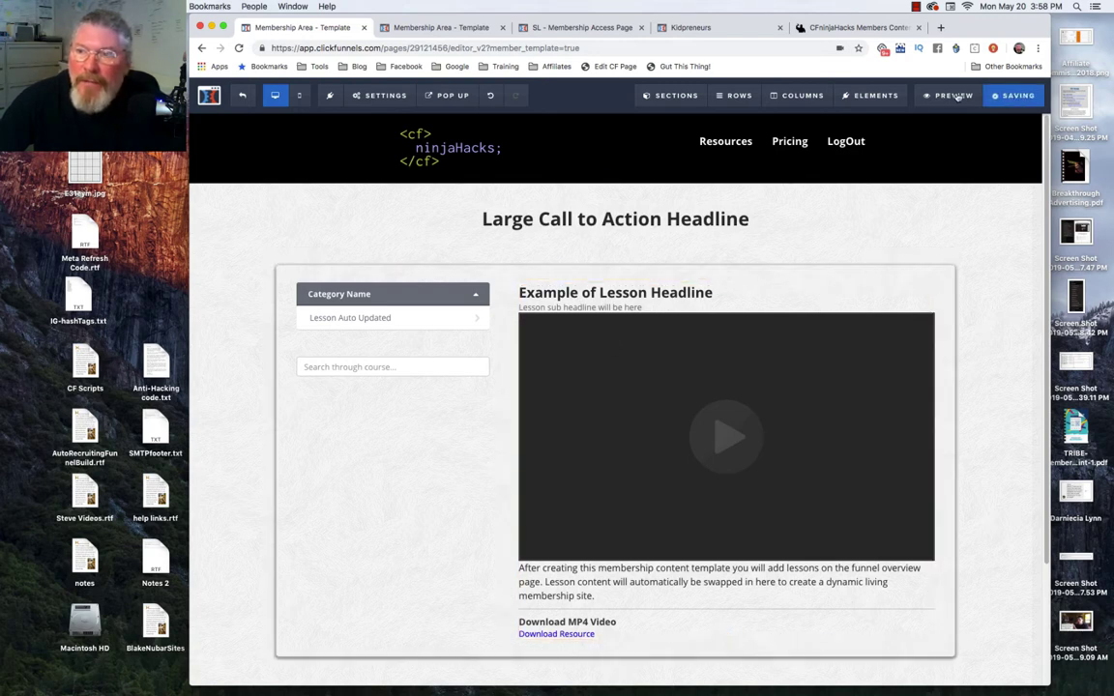
- Preview the membership page and expand the lesson lists of Third Section, Fourth Section and Second Section
click(948, 97)
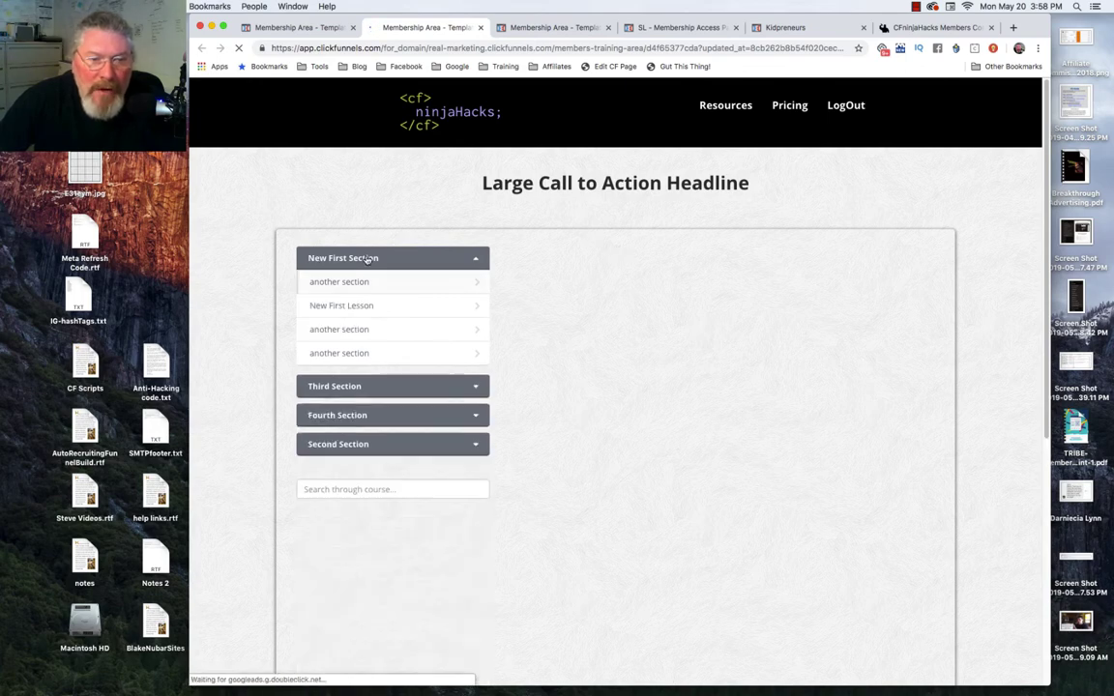
click(368, 388)
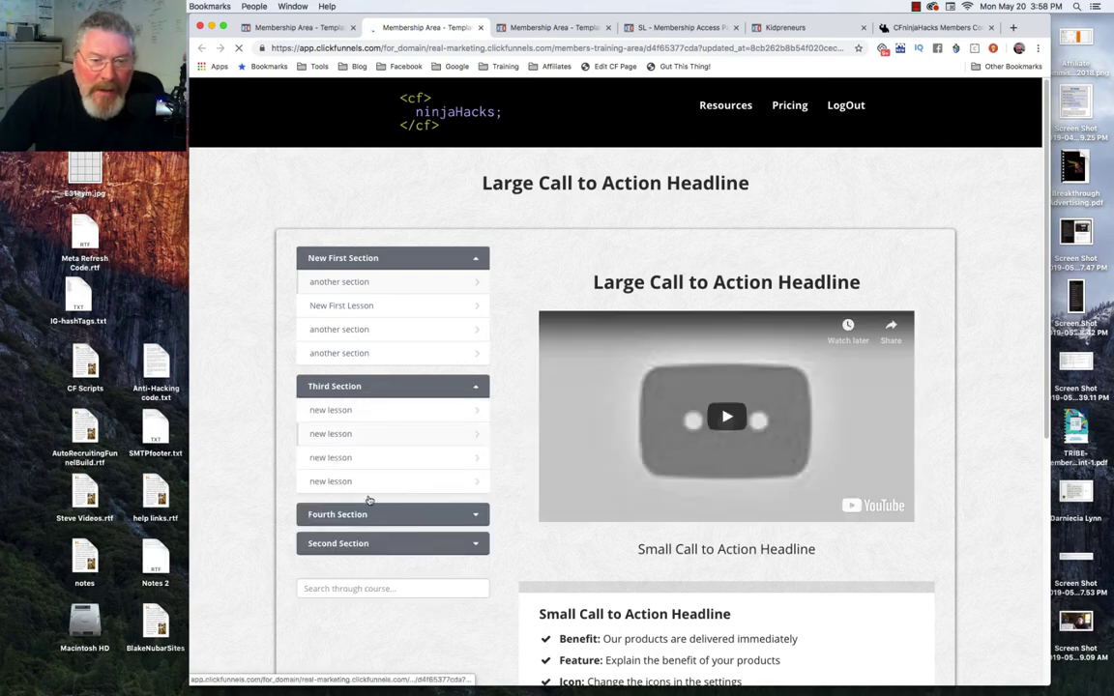
click(370, 516)
click(378, 619)
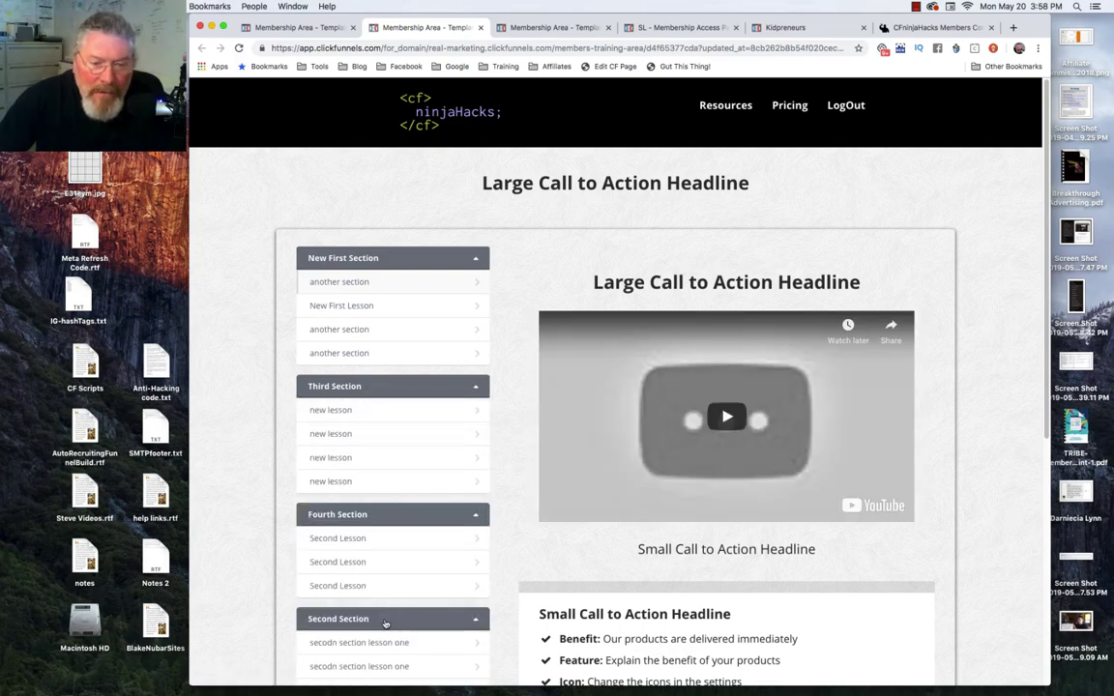
- Examine the previewed page from header to footer, checking the section navigation, course search and lesson content layout
scroll(385, 636, down, 1)
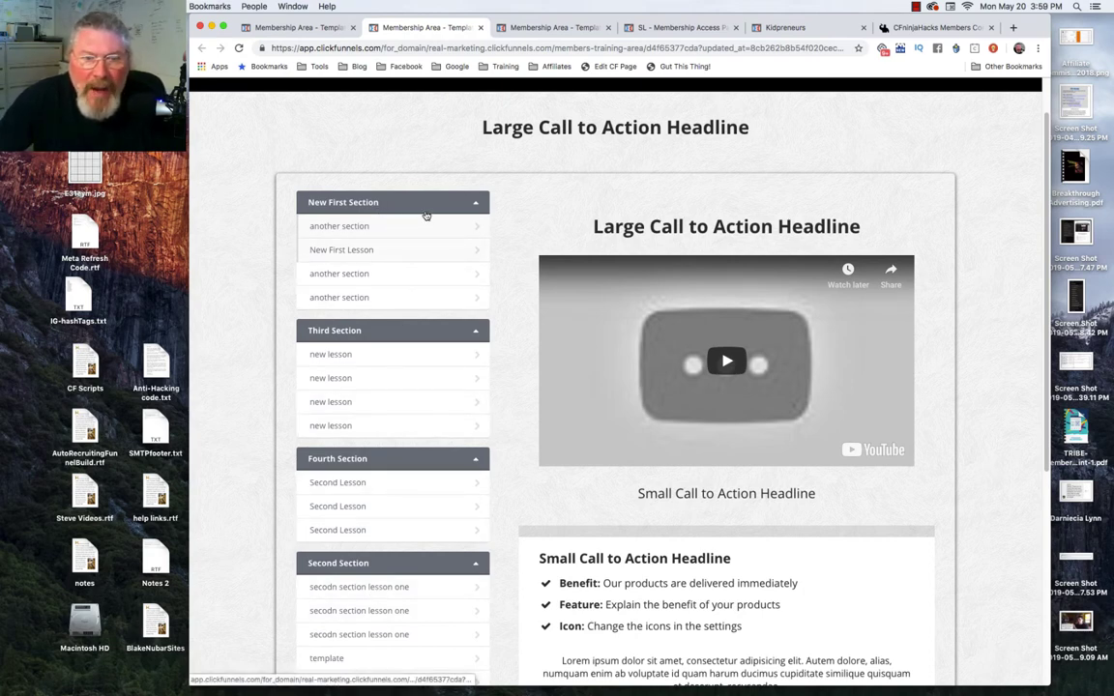
scroll(419, 276, down, 1)
scroll(420, 275, down, 4)
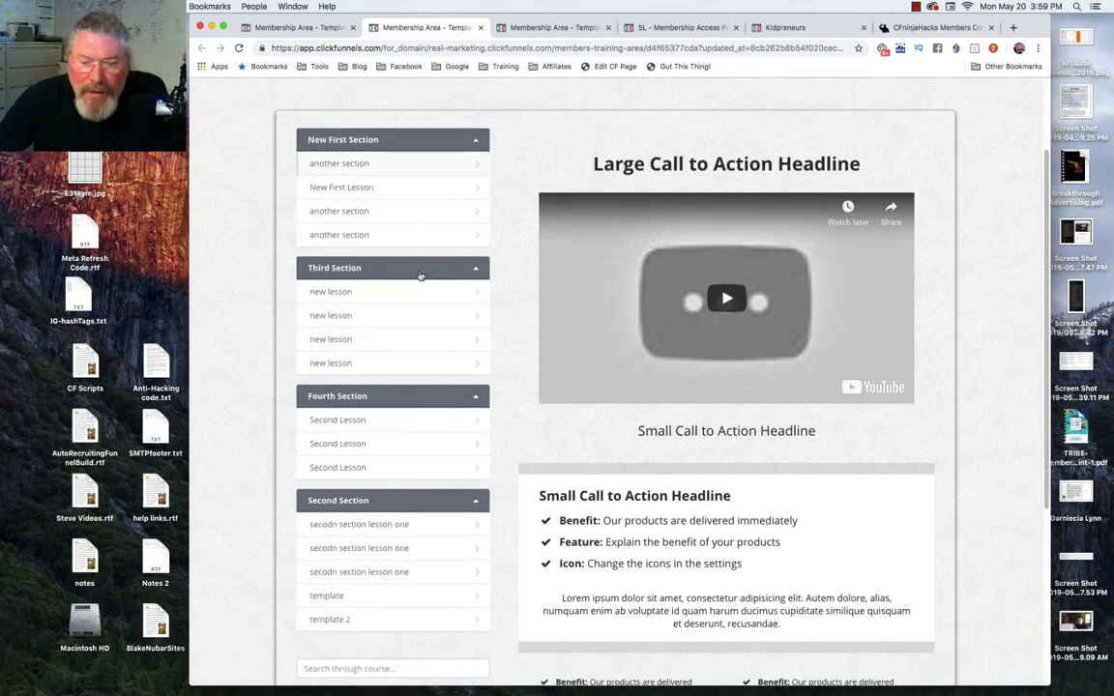
scroll(420, 276, down, 2)
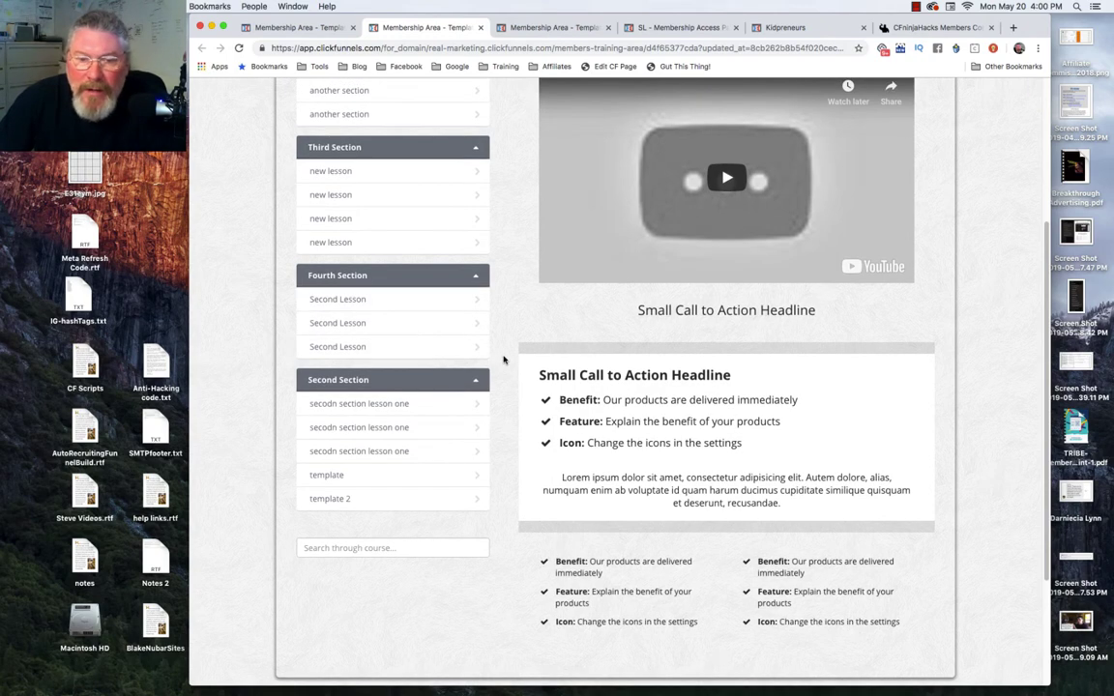
scroll(503, 360, down, 2)
scroll(503, 360, up, 3)
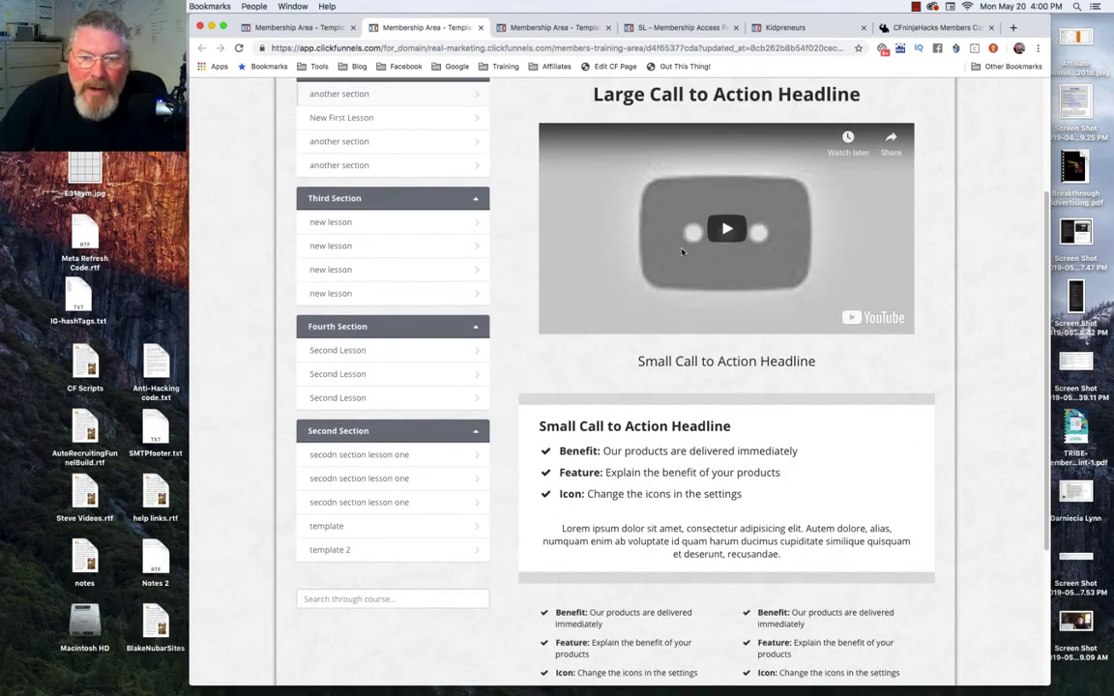
scroll(680, 176, down, 5)
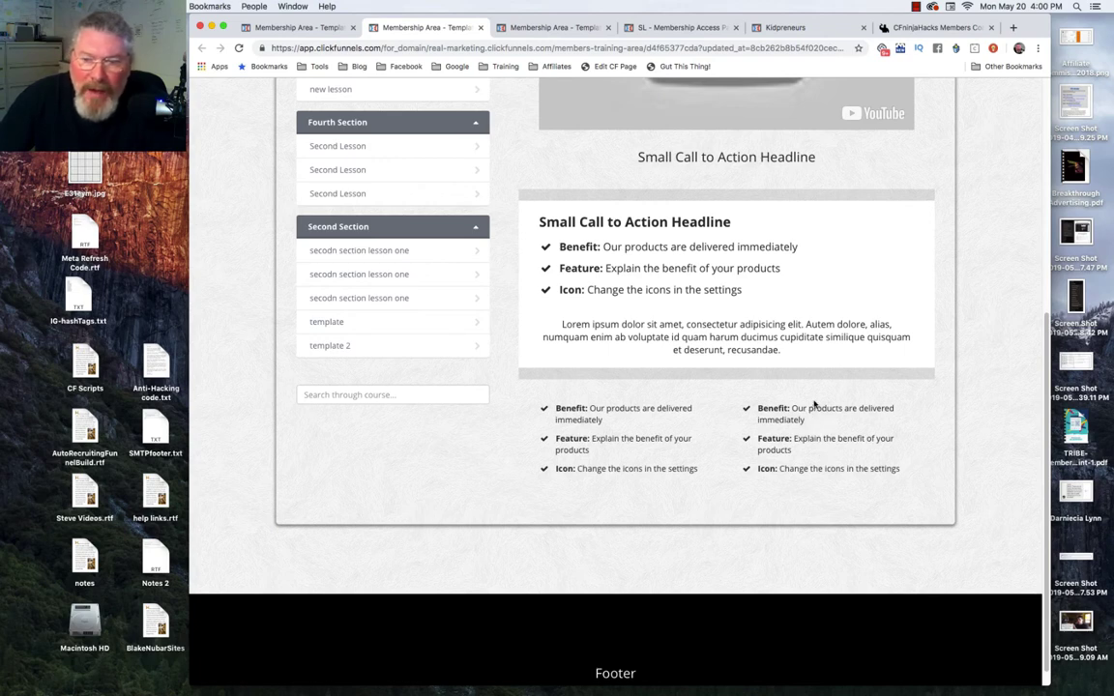
scroll(815, 404, up, 3)
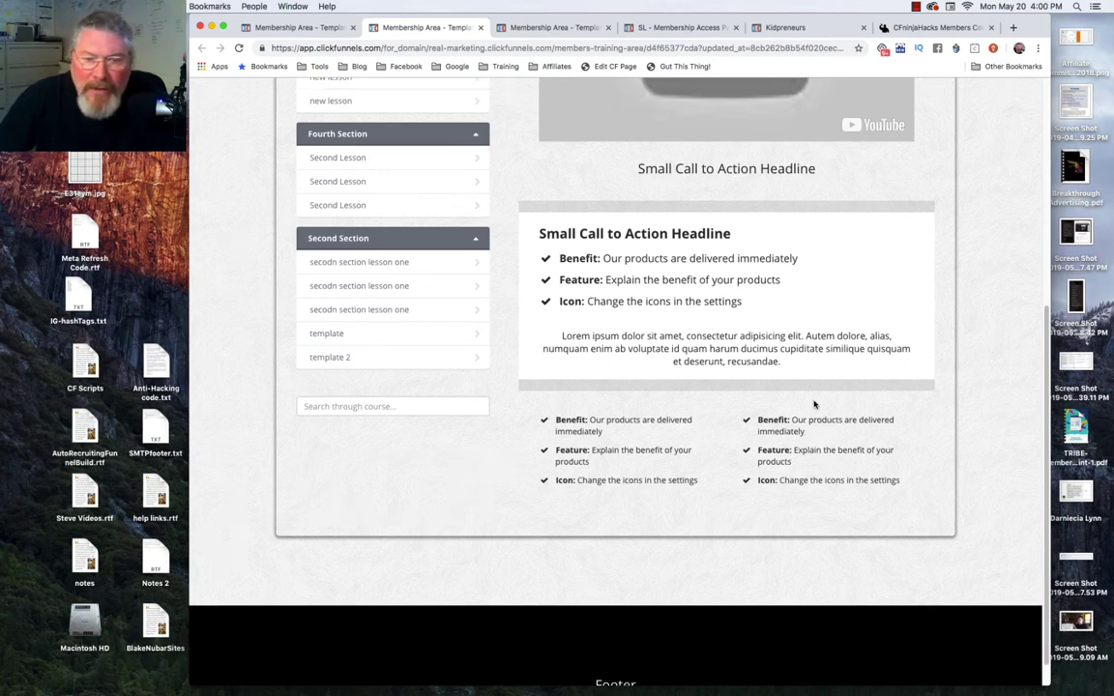
scroll(815, 405, up, 5)
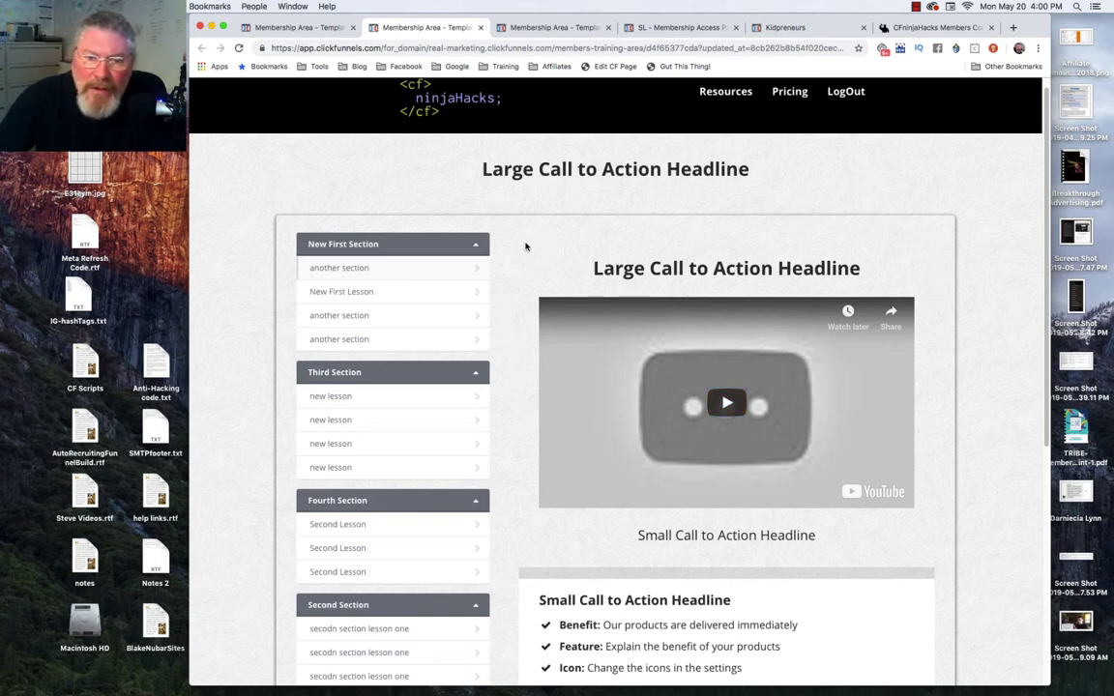
scroll(615, 571, down, 4)
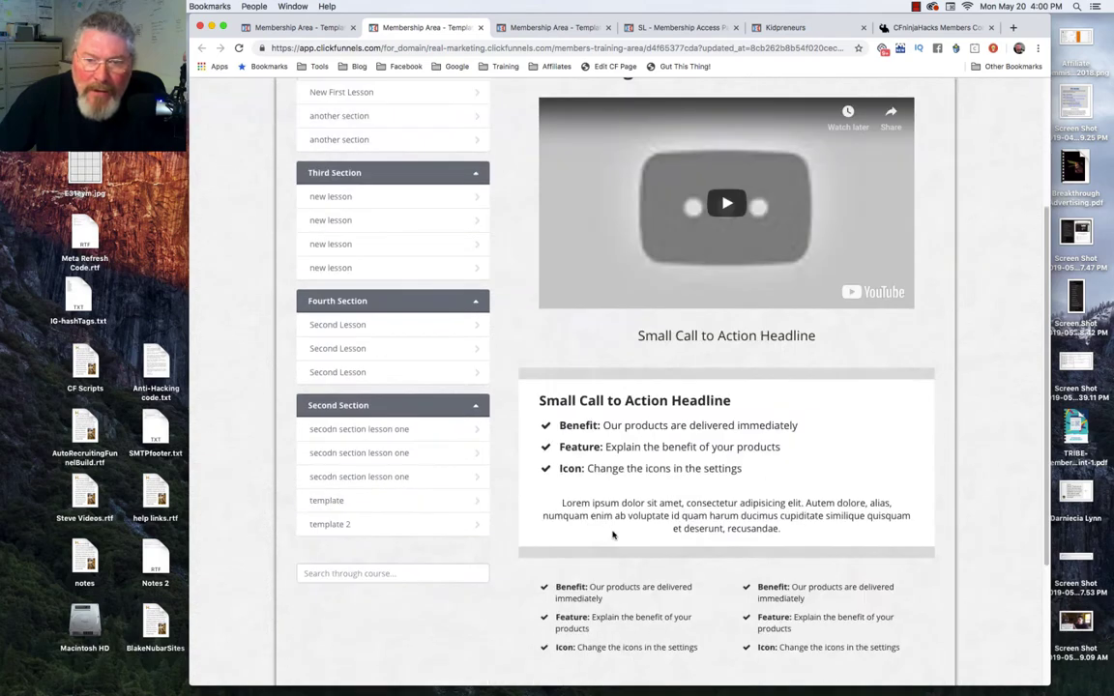
scroll(926, 150, up, 2)
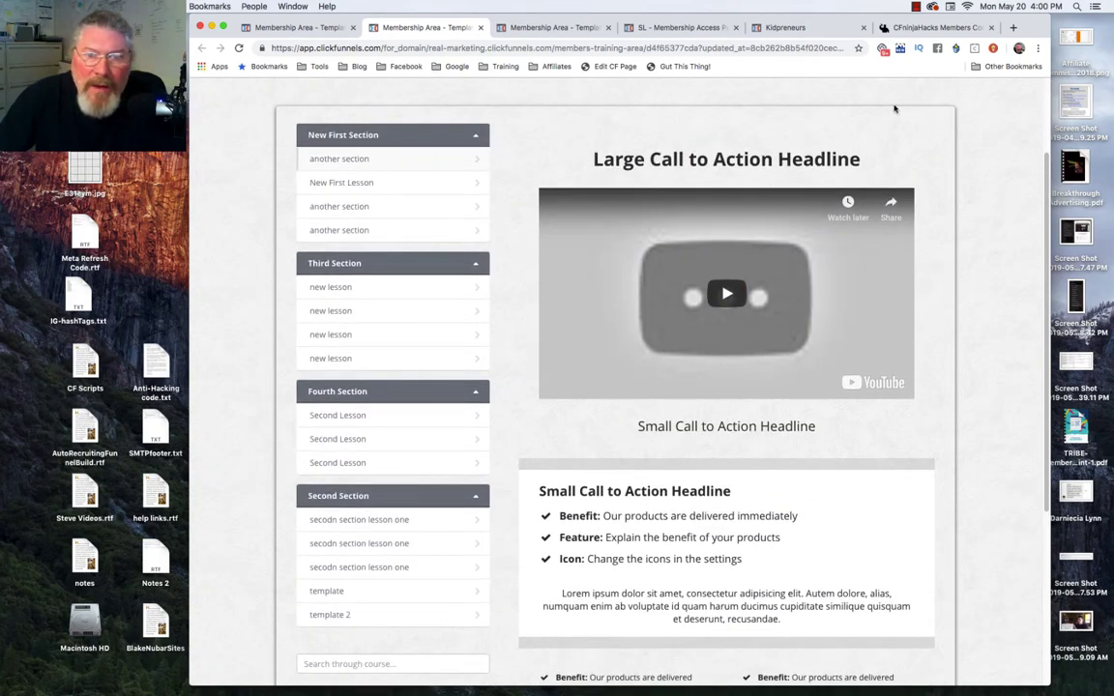
- Return to the template editor and set the 2-column lesson row's background color to white
click(273, 31)
mouse_move(918, 269)
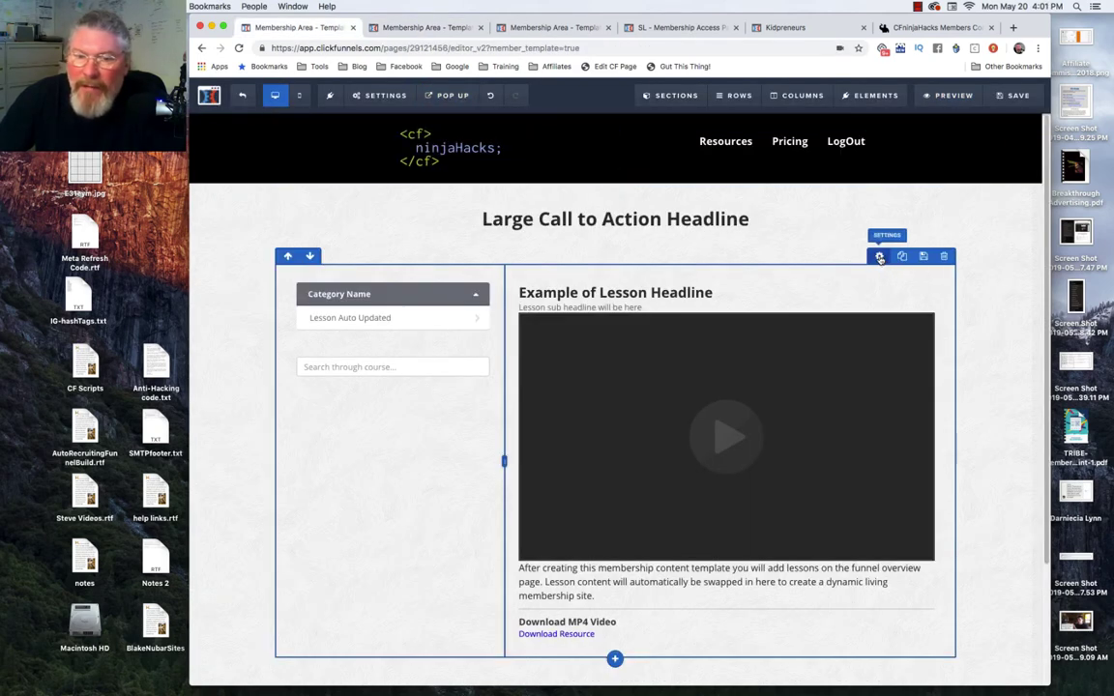
click(879, 256)
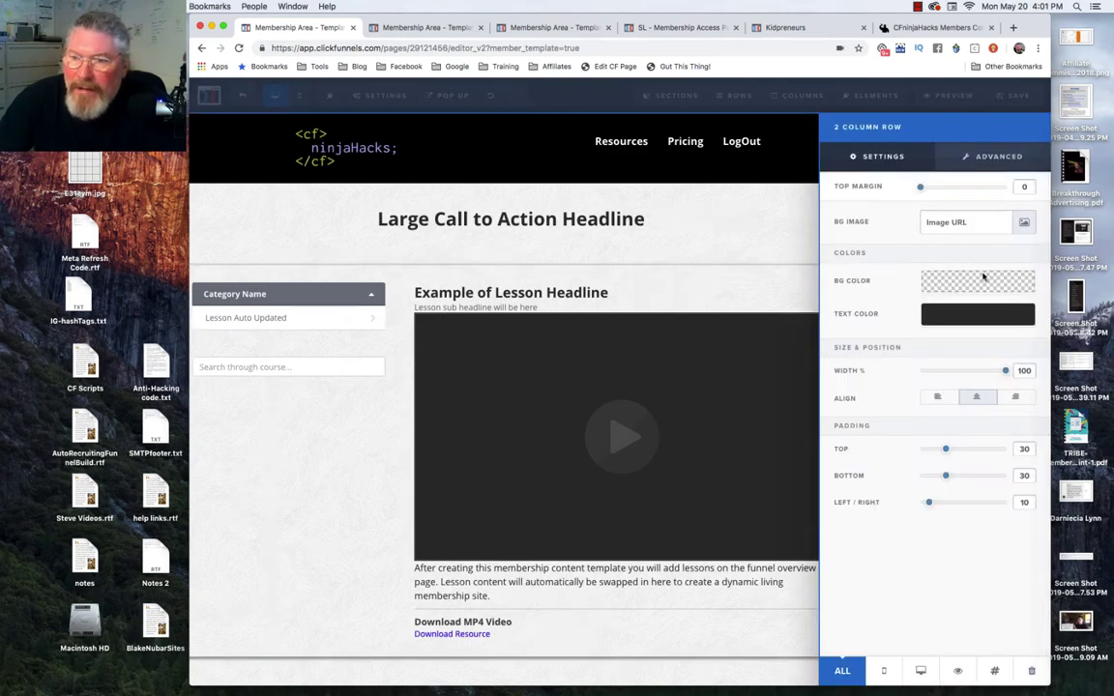
click(963, 278)
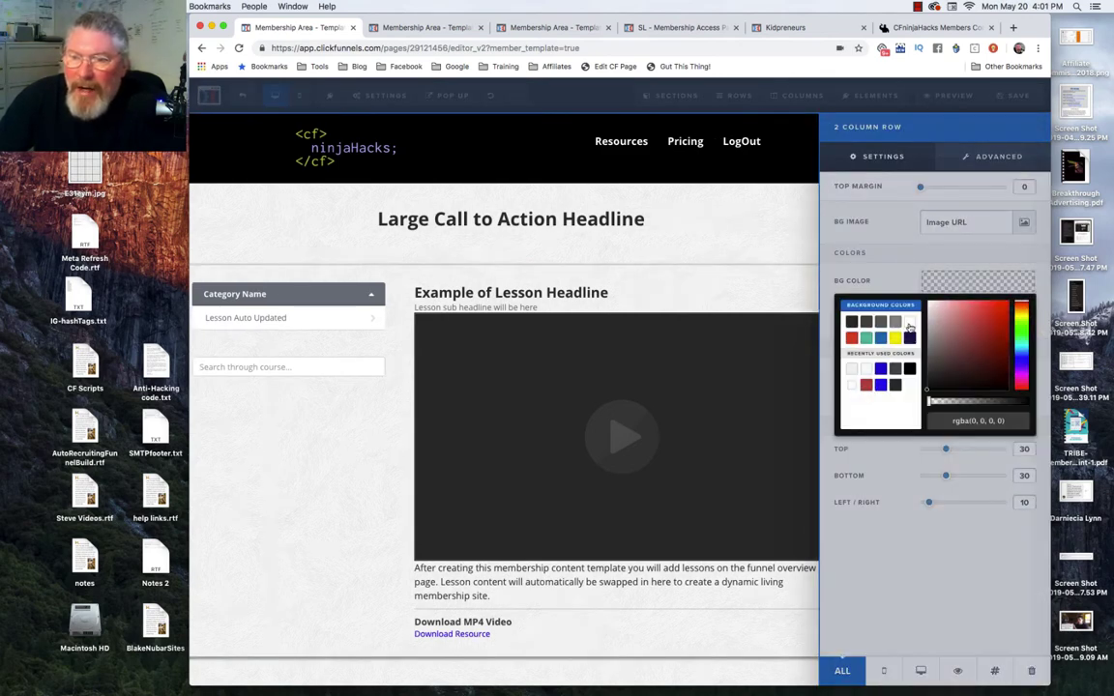
click(909, 324)
click(761, 304)
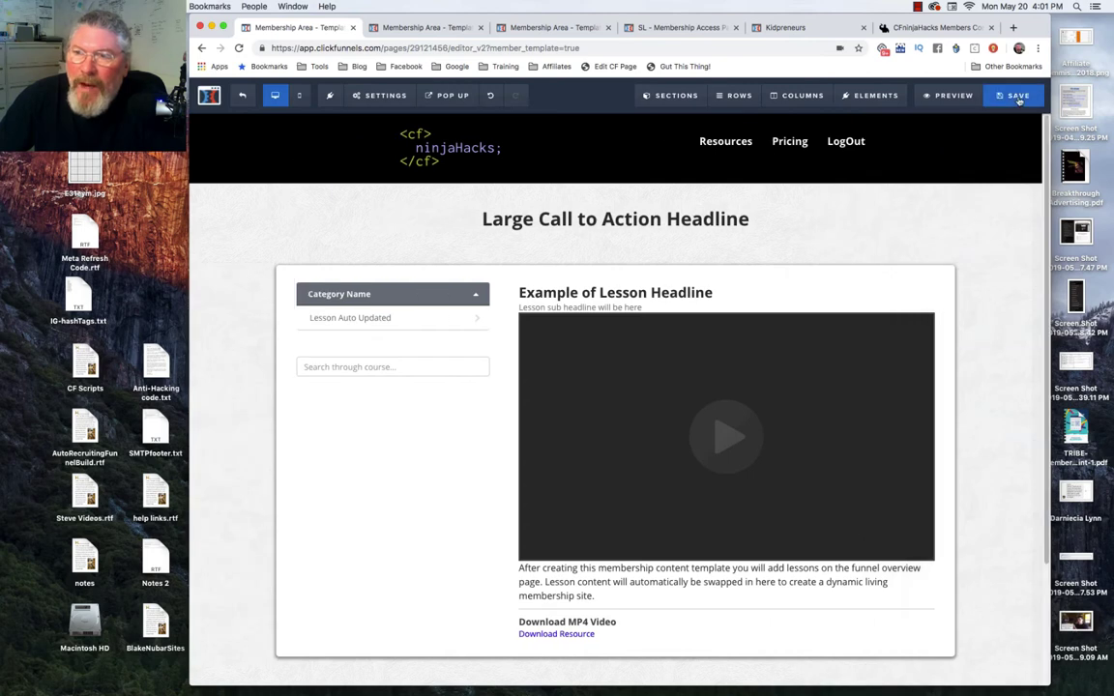
- Reload the membership page preview and expand the collapsed sections to check them against the white row background
click(426, 27)
click(239, 47)
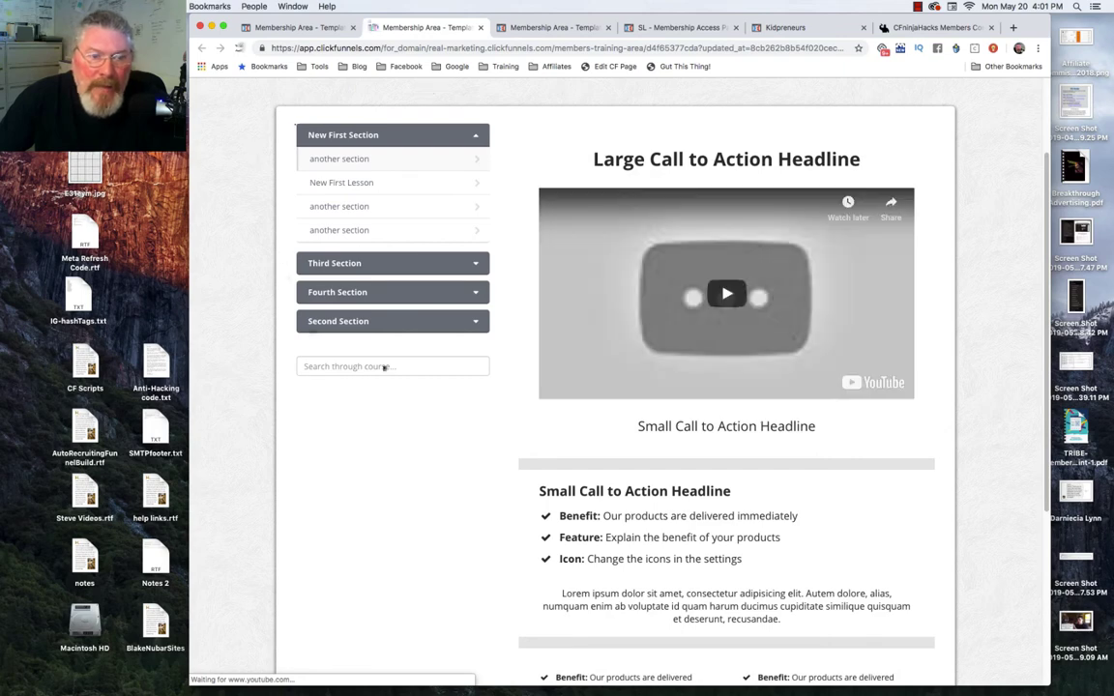
click(408, 264)
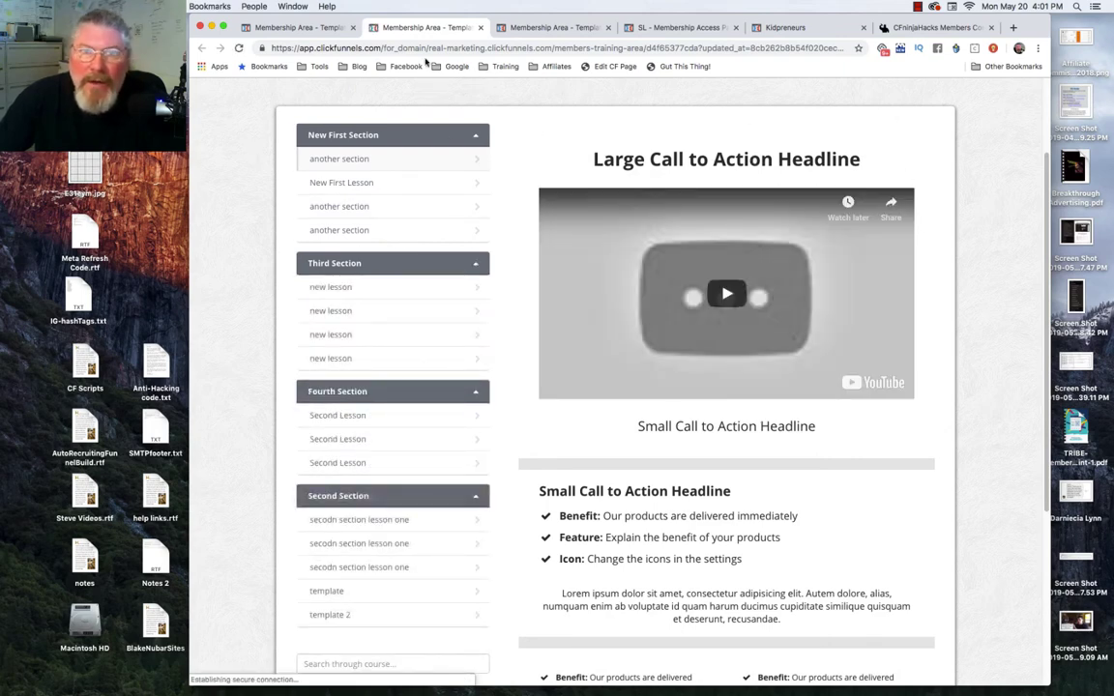
- Set the 2-column lesson row's background color in the template editor to nearly transparent white, rgba(255, 255, 255, 0.07), and save the page
click(301, 27)
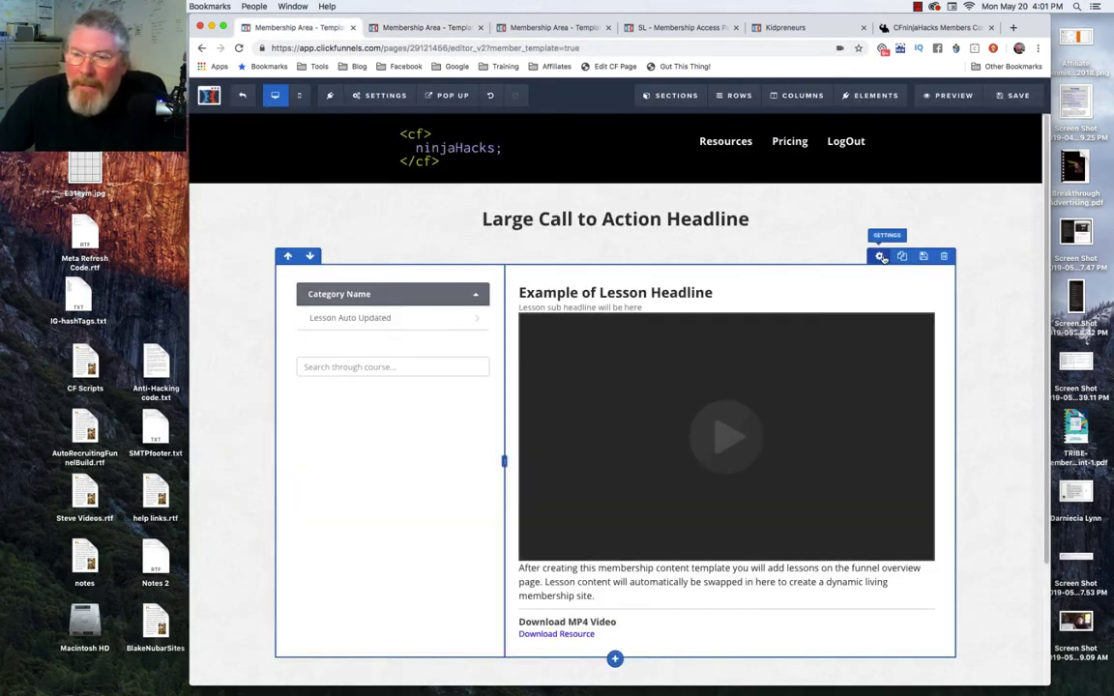
click(880, 256)
click(977, 281)
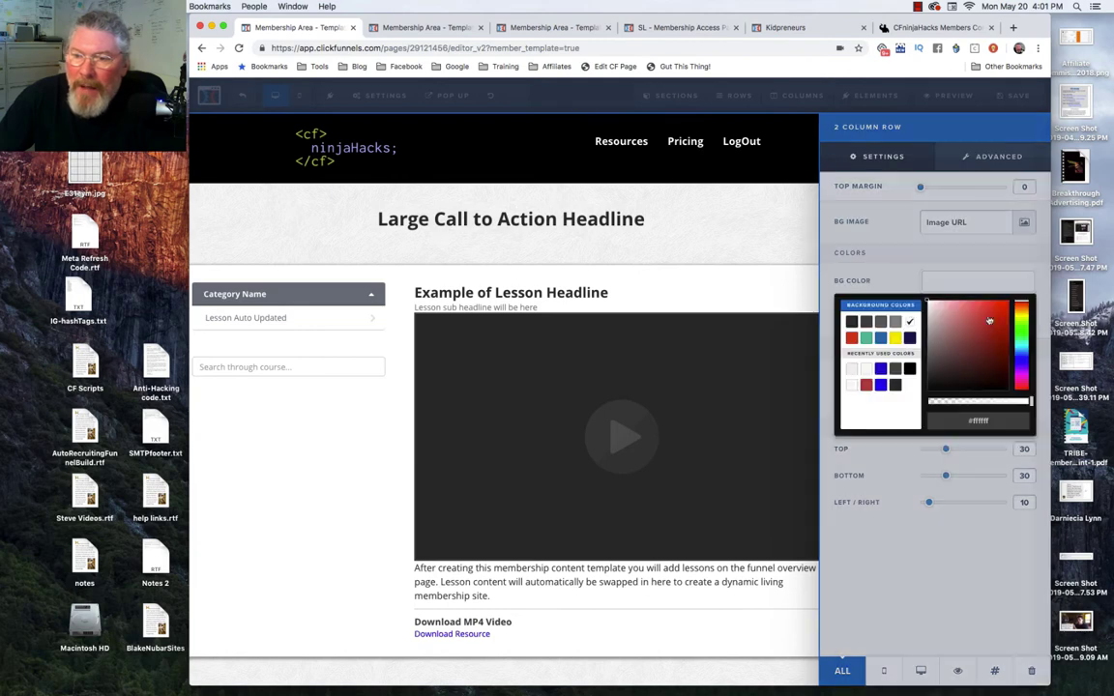
click(870, 367)
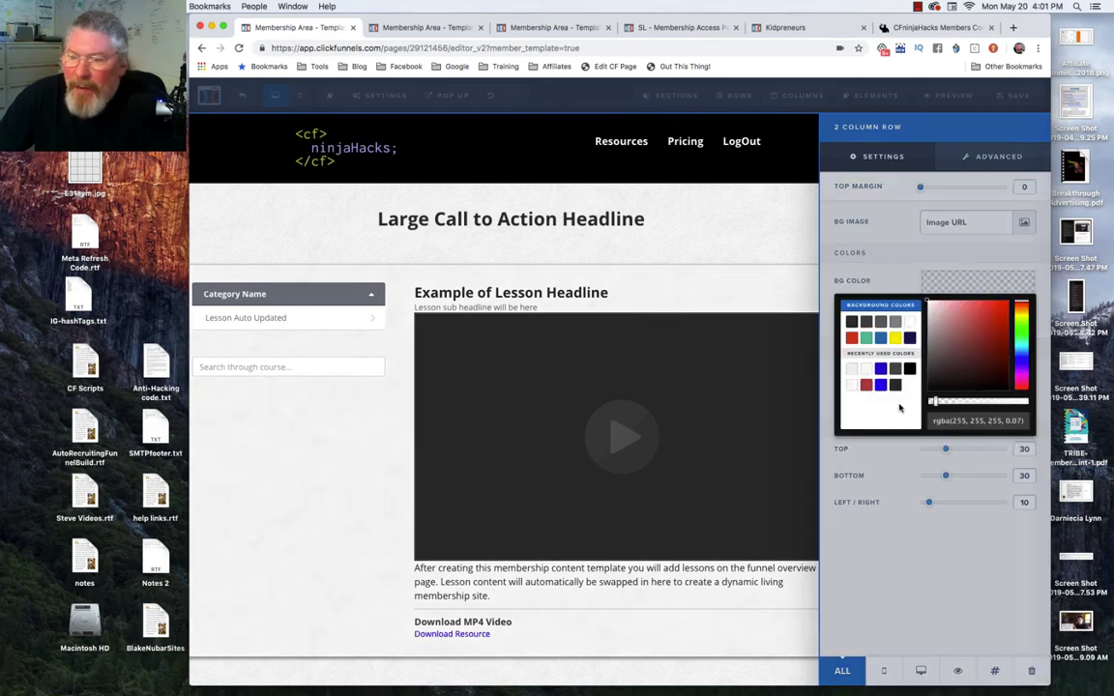
click(705, 288)
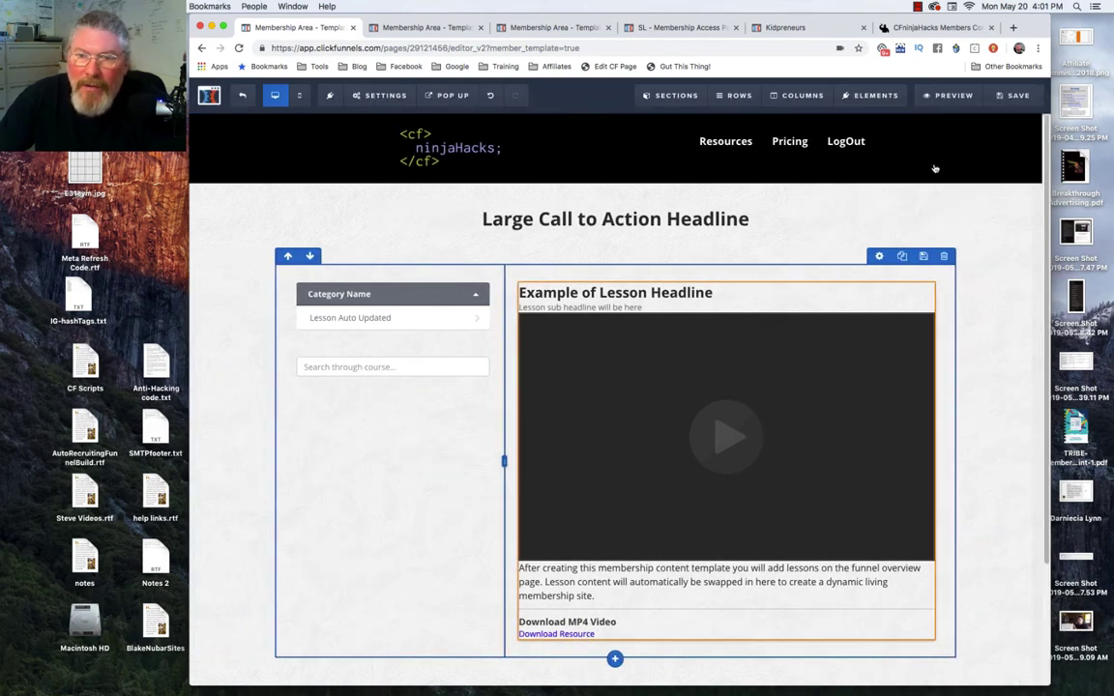
click(1013, 96)
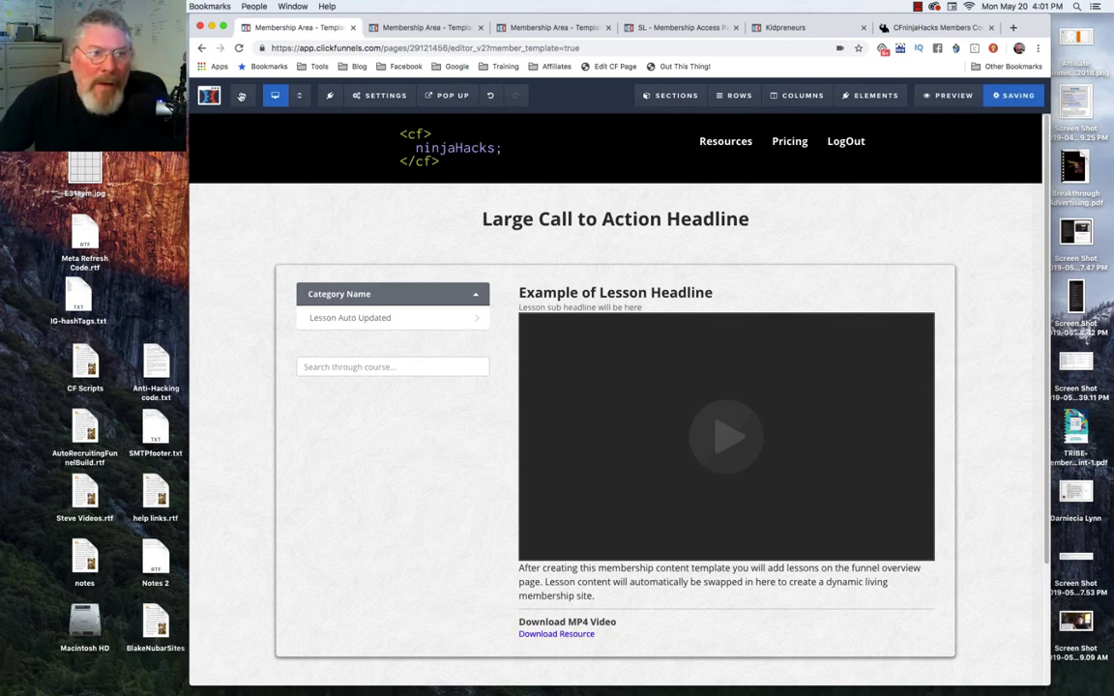
- Duplicate the template editor tab and open the editor for Lesson #1 in New First Section from the Members Training Area overview
right_click(289, 28)
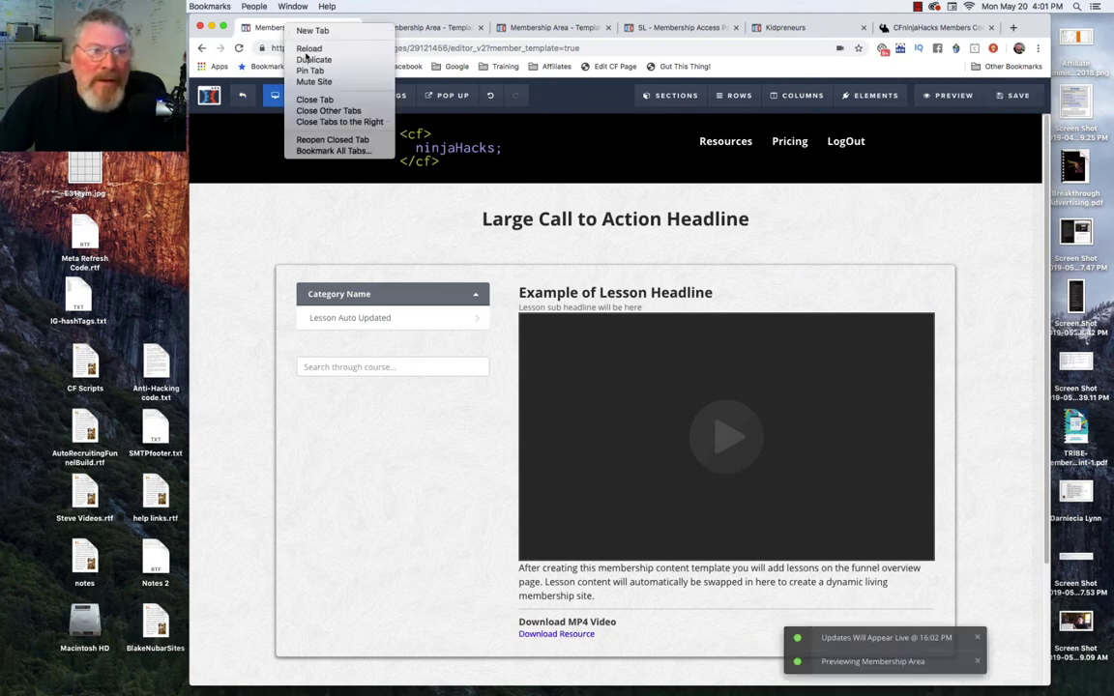
click(311, 60)
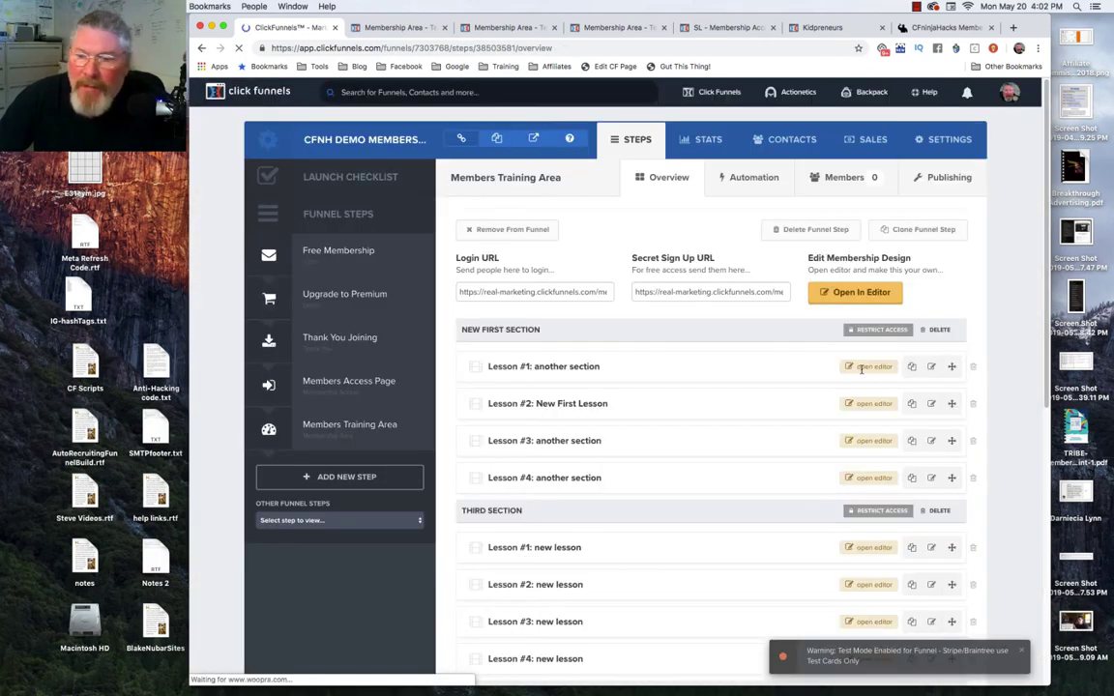
click(863, 371)
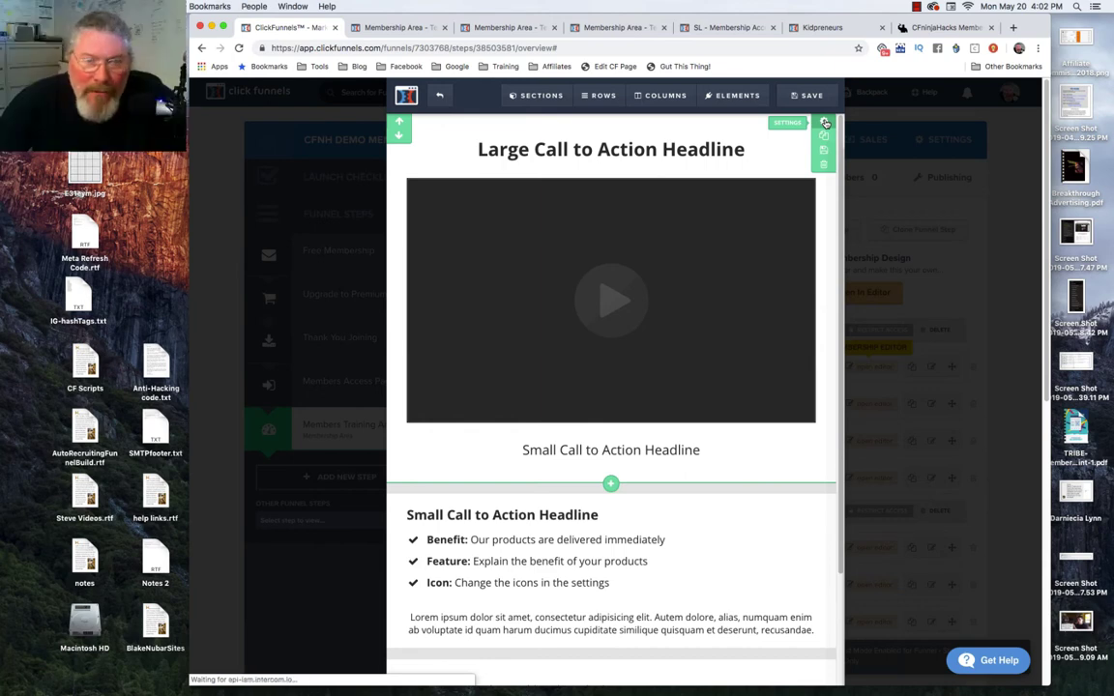
- Set the background color of the lesson's first section, with the large headline and video, to white (#ffffff)
click(824, 125)
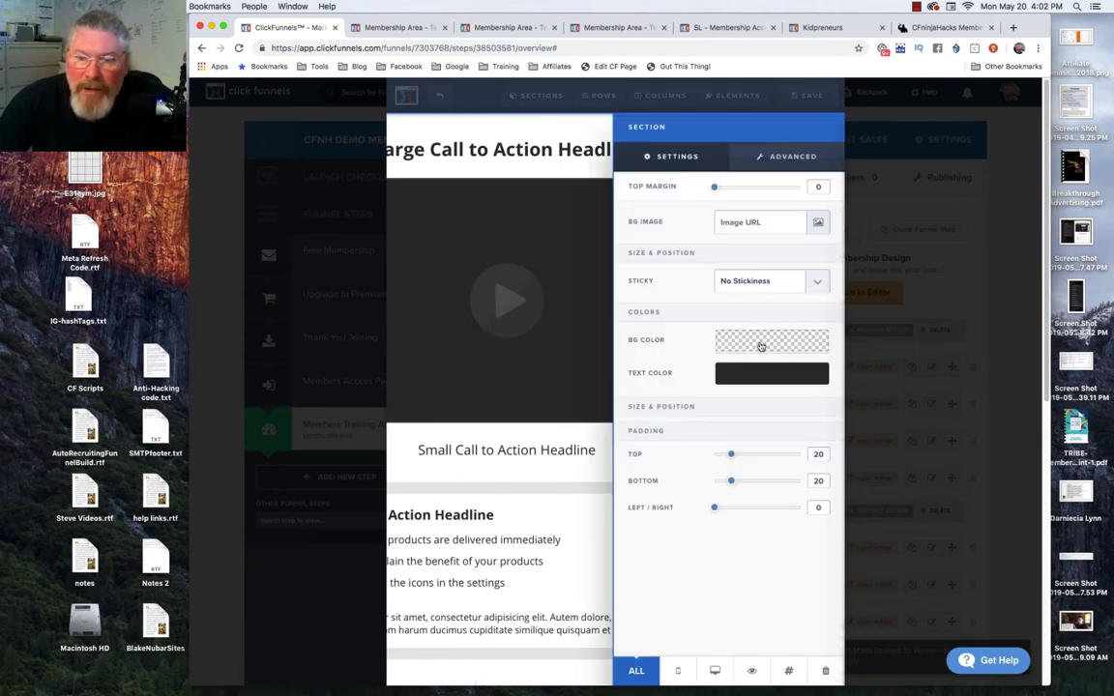
click(761, 345)
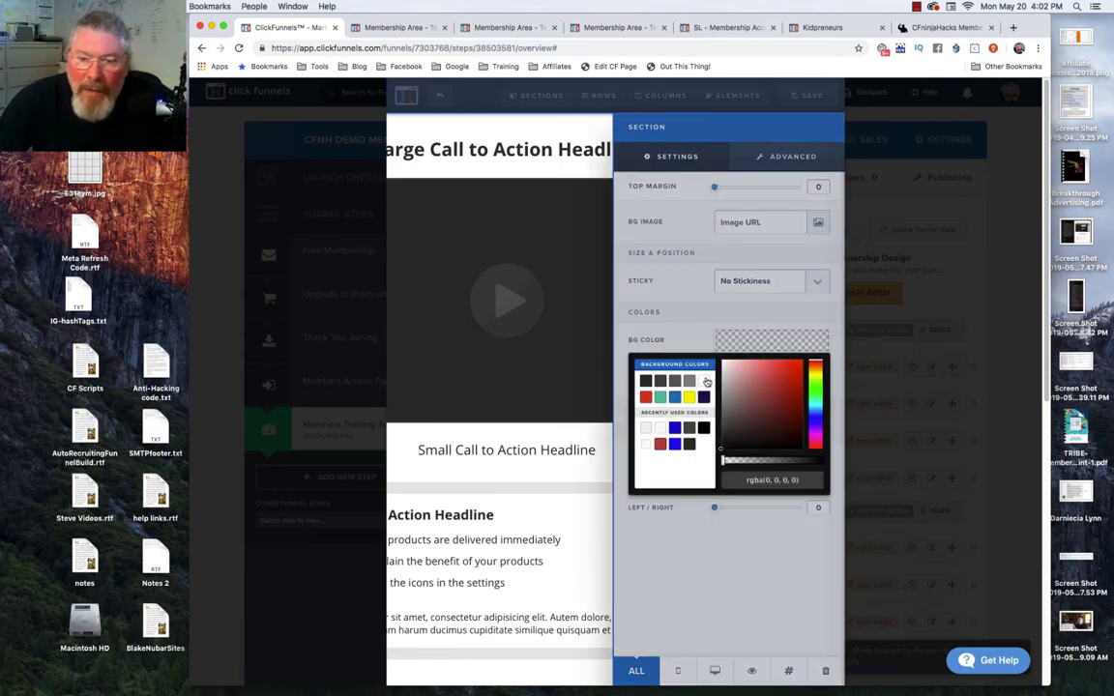
click(705, 381)
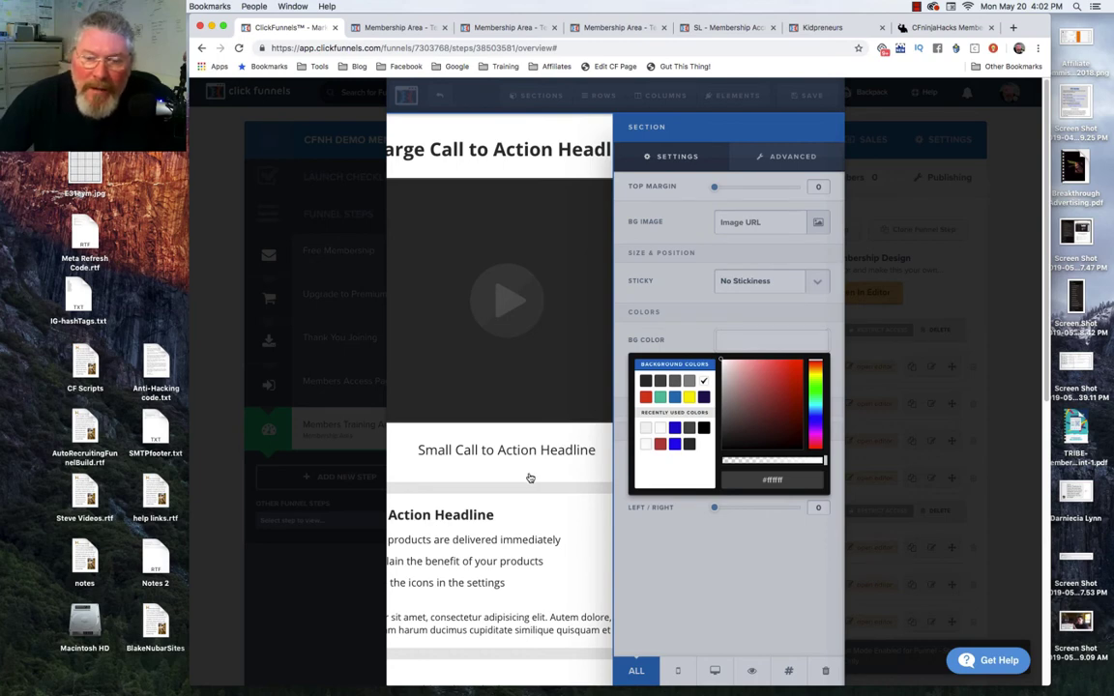
click(529, 477)
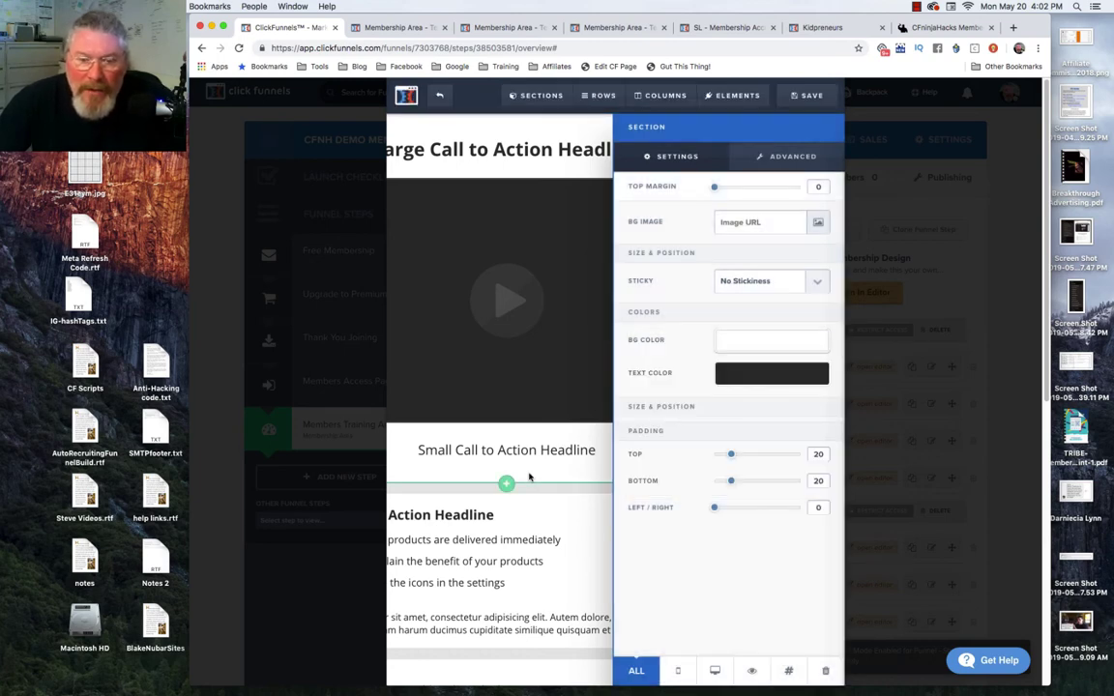
click(552, 530)
- Set the background color of the lesson's second section, with the small headline and benefit list, to white (#ffffff)
mouse_move(535, 98)
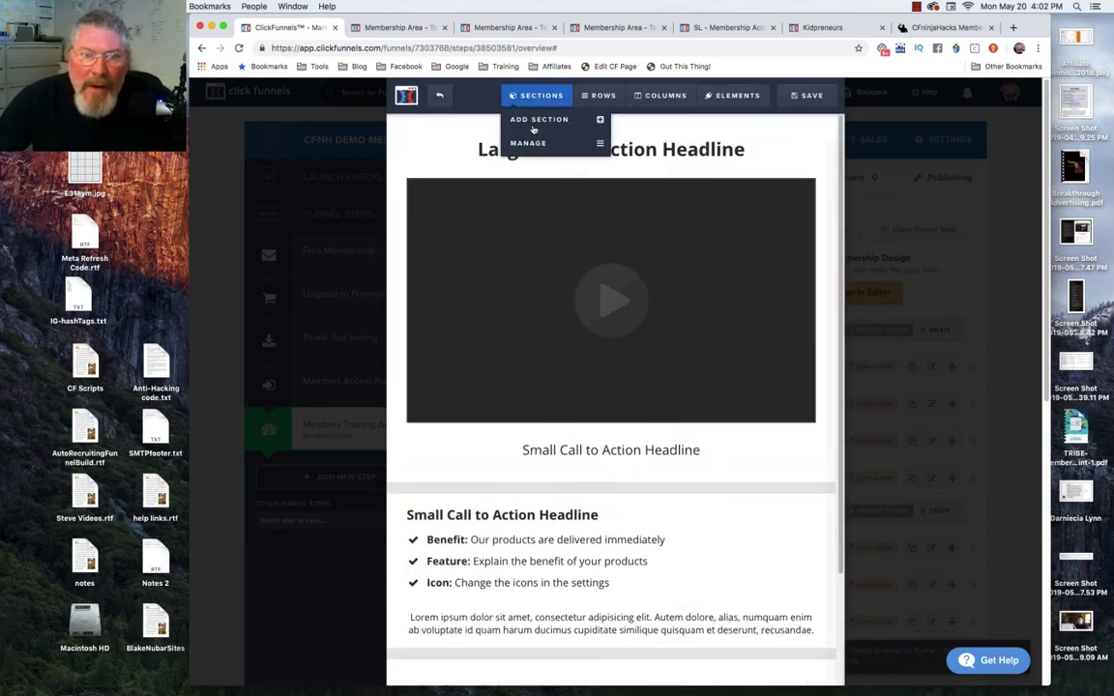
click(530, 145)
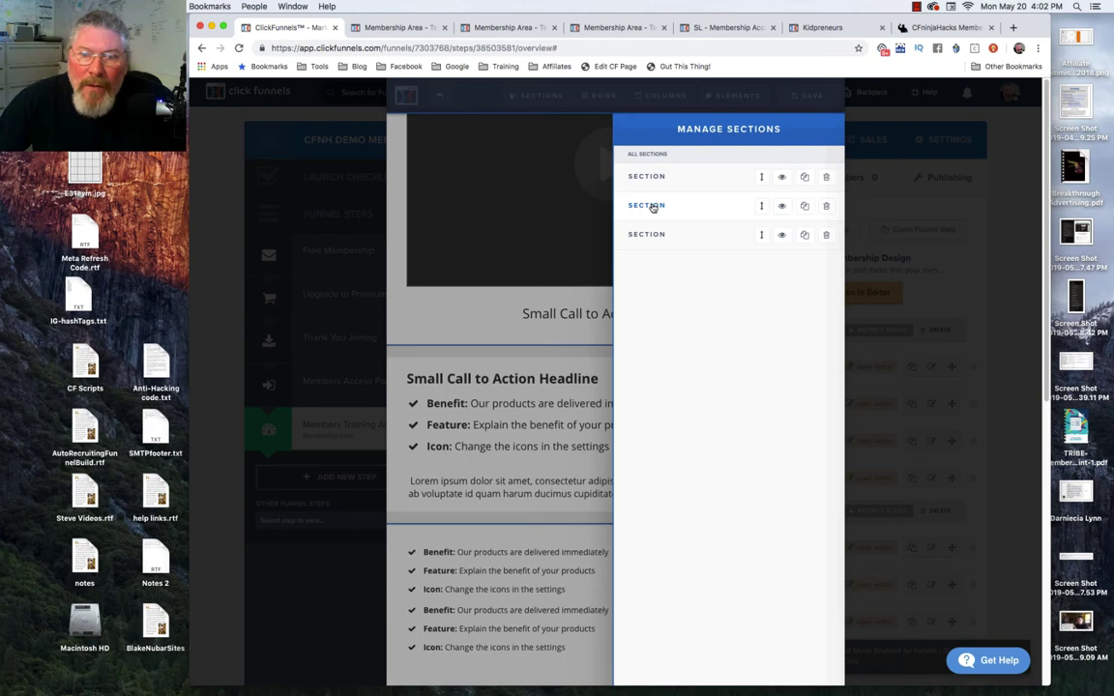
click(653, 206)
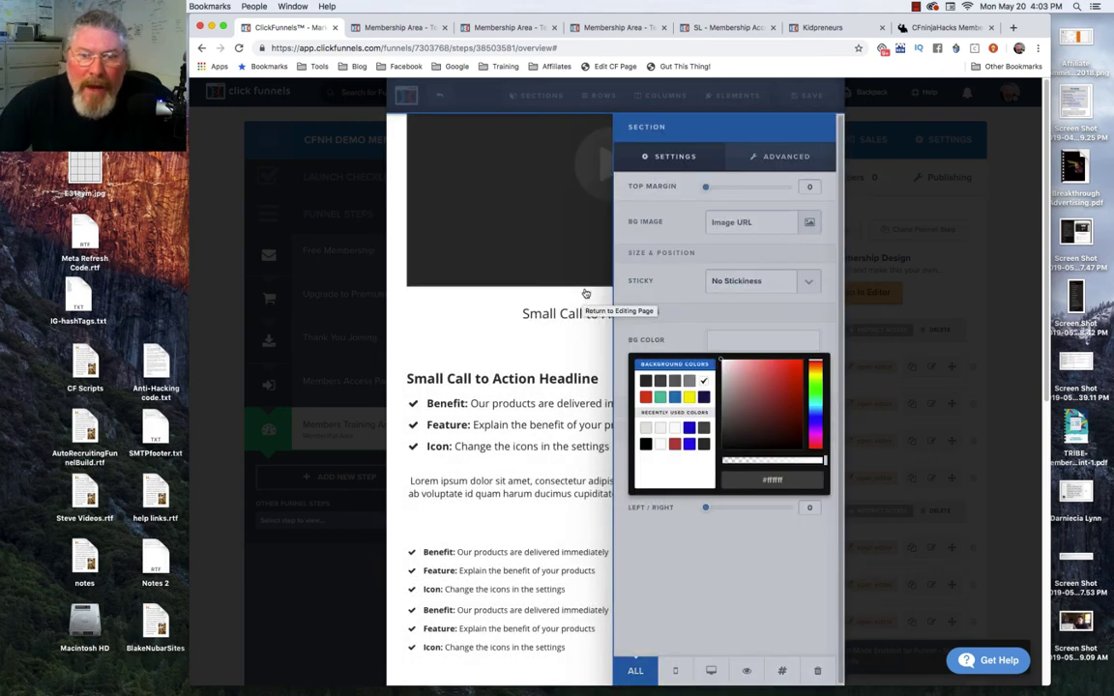
click(583, 300)
- Set the background color of the lesson's third section, with the smaller benefit lists, to white and save the lesson
mouse_move(542, 101)
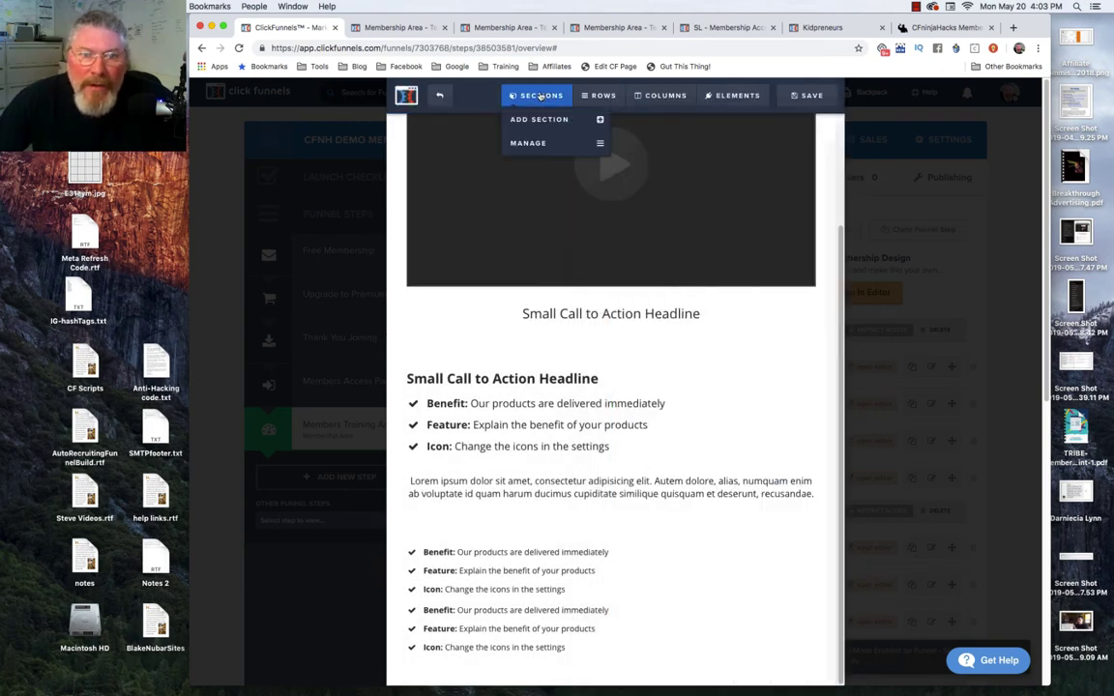
click(529, 145)
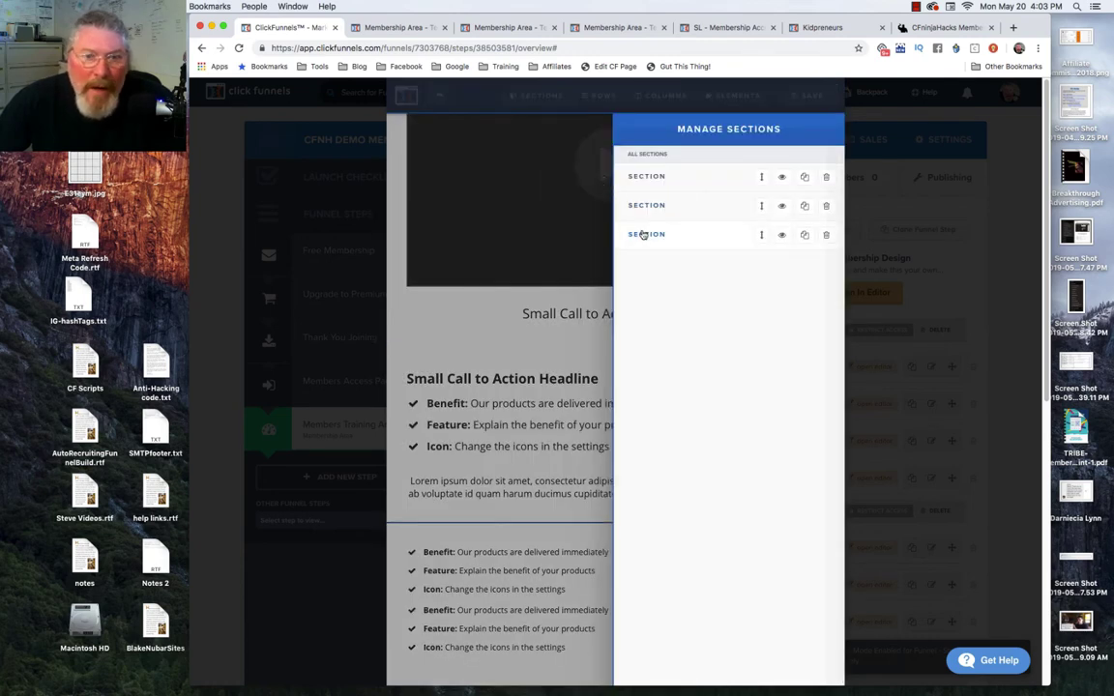
click(643, 234)
click(721, 340)
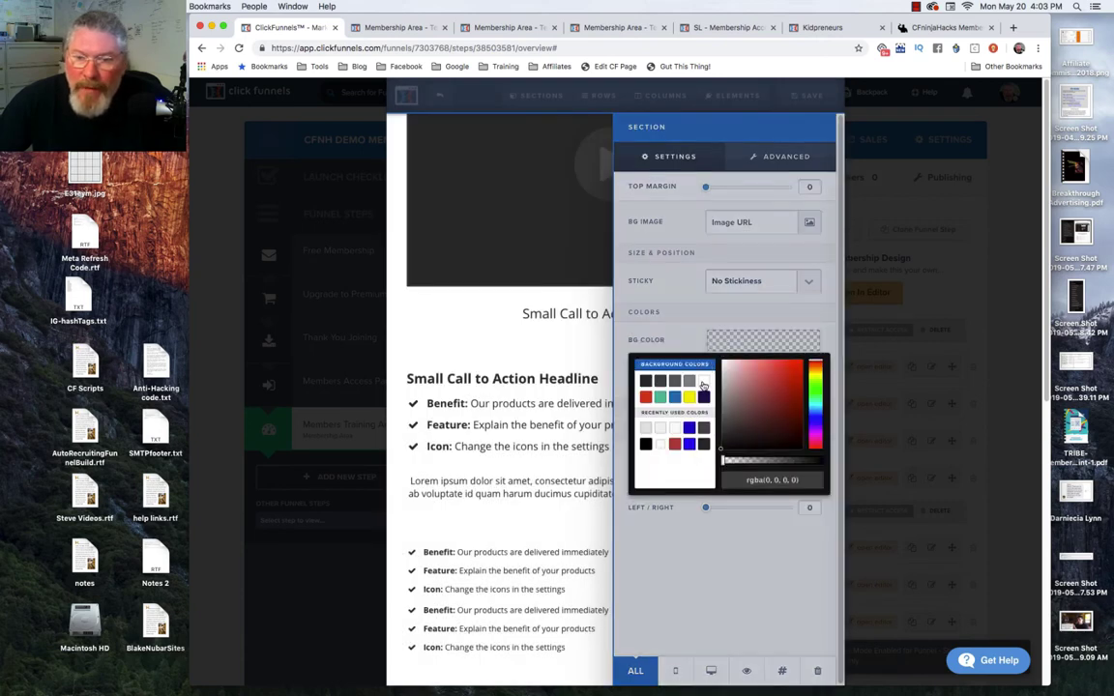
click(703, 383)
click(551, 337)
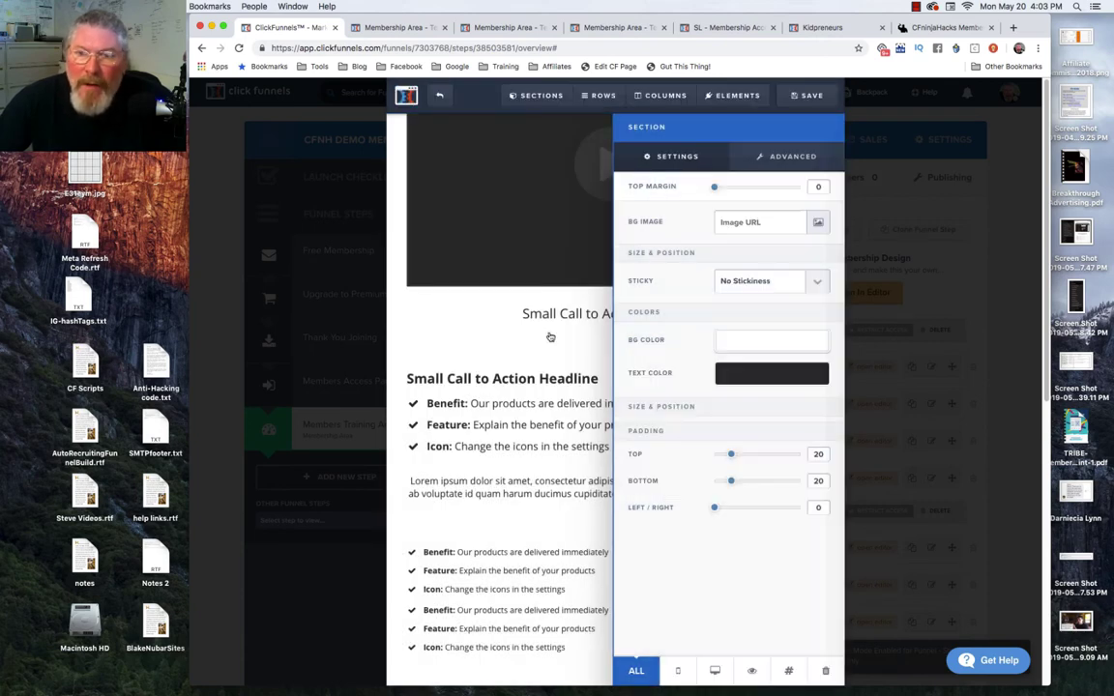
click(804, 97)
- Reload the membership page preview and examine the lesson content's white background from header to footer
click(503, 27)
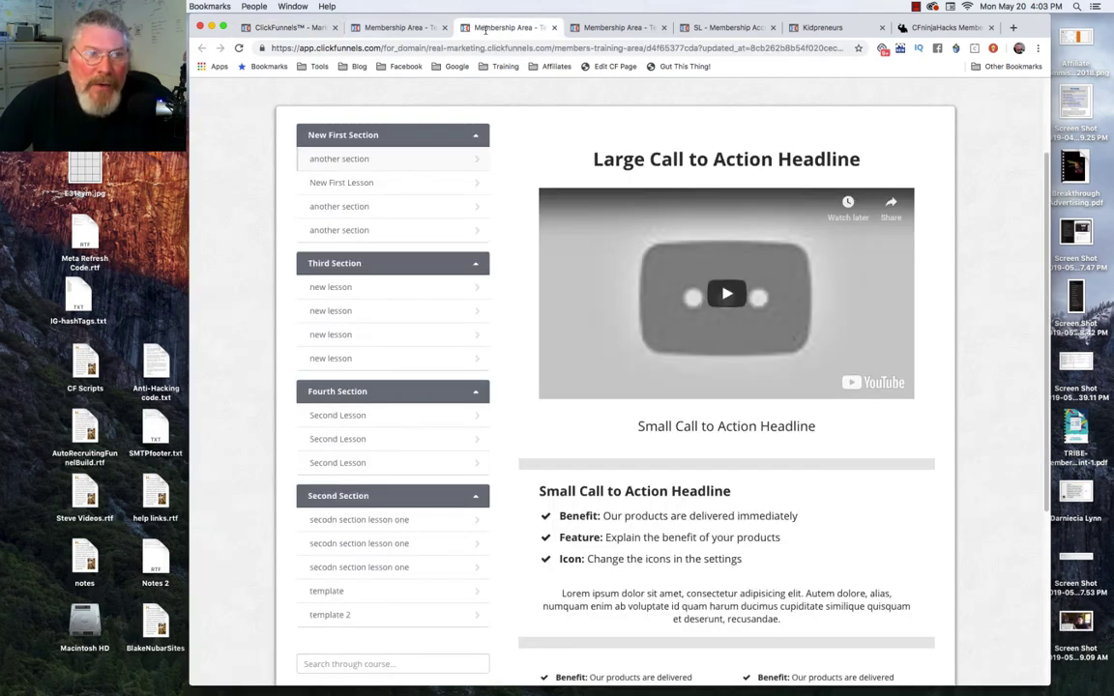
click(239, 47)
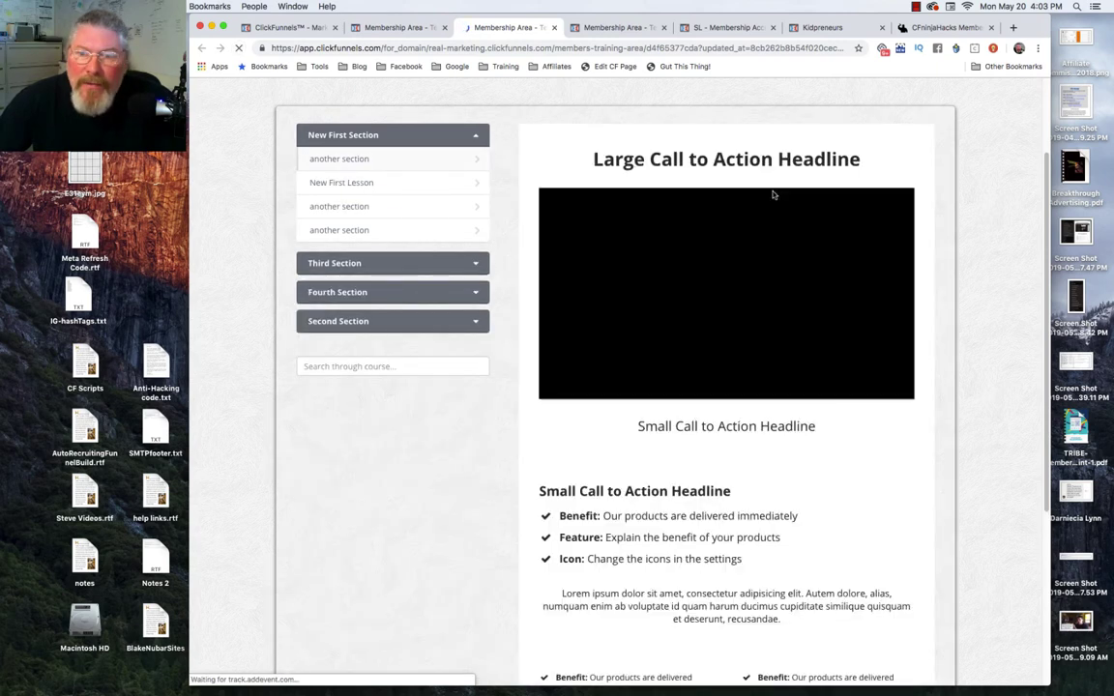
scroll(878, 174, down, 1)
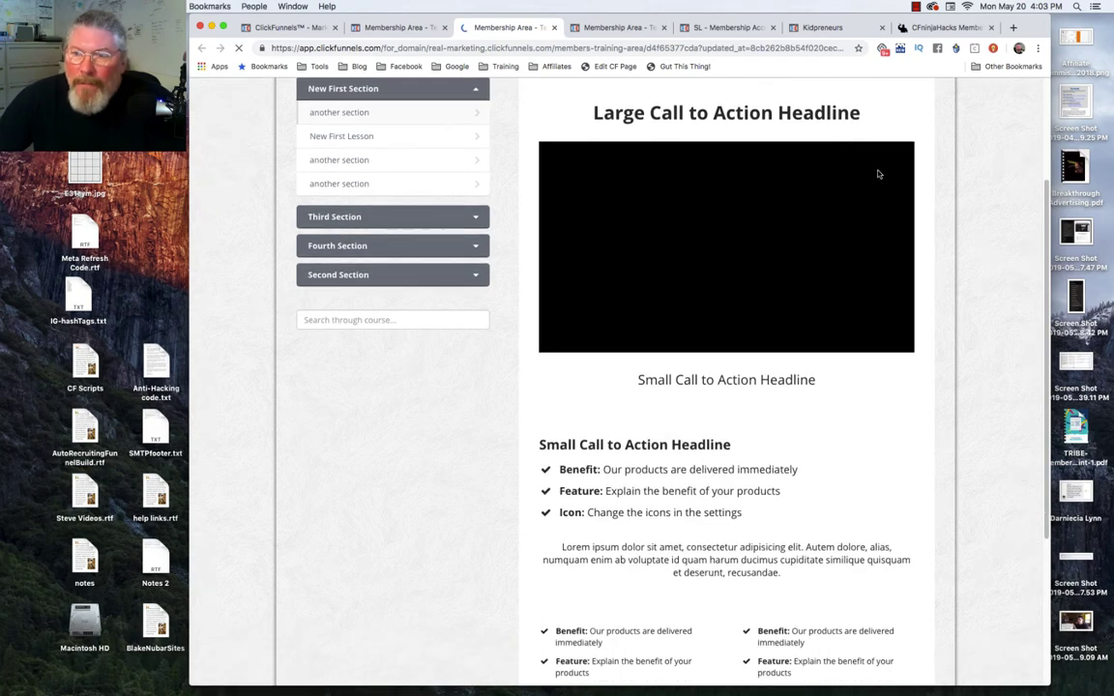
scroll(879, 174, down, 3)
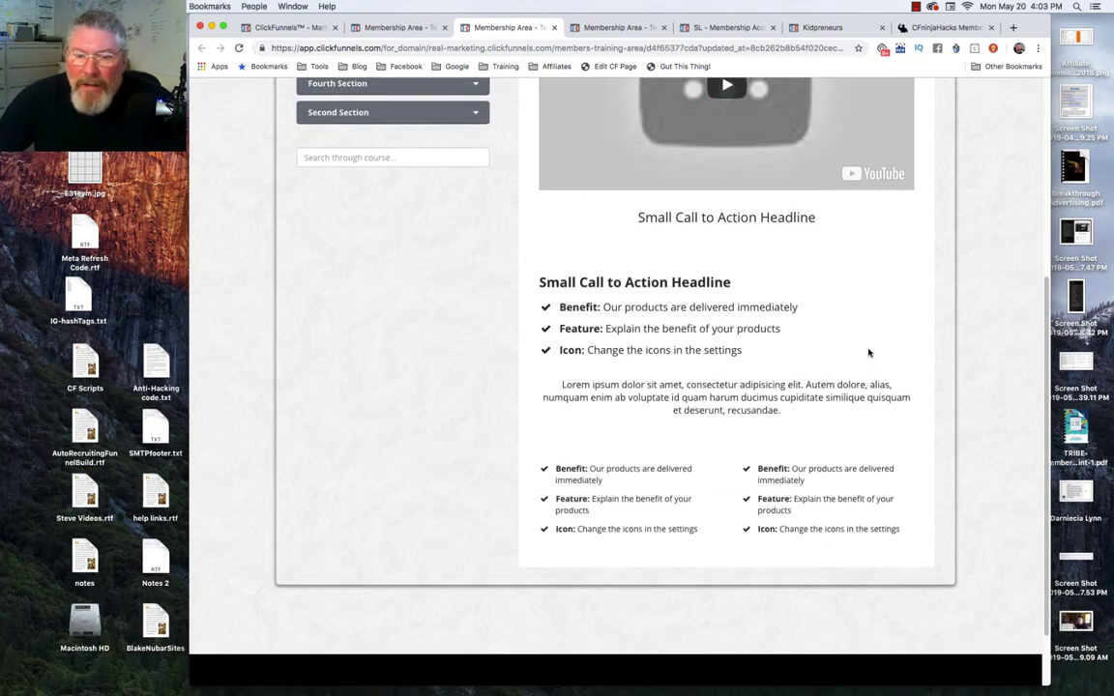
scroll(869, 353, up, 5)
scroll(869, 353, down, 2)
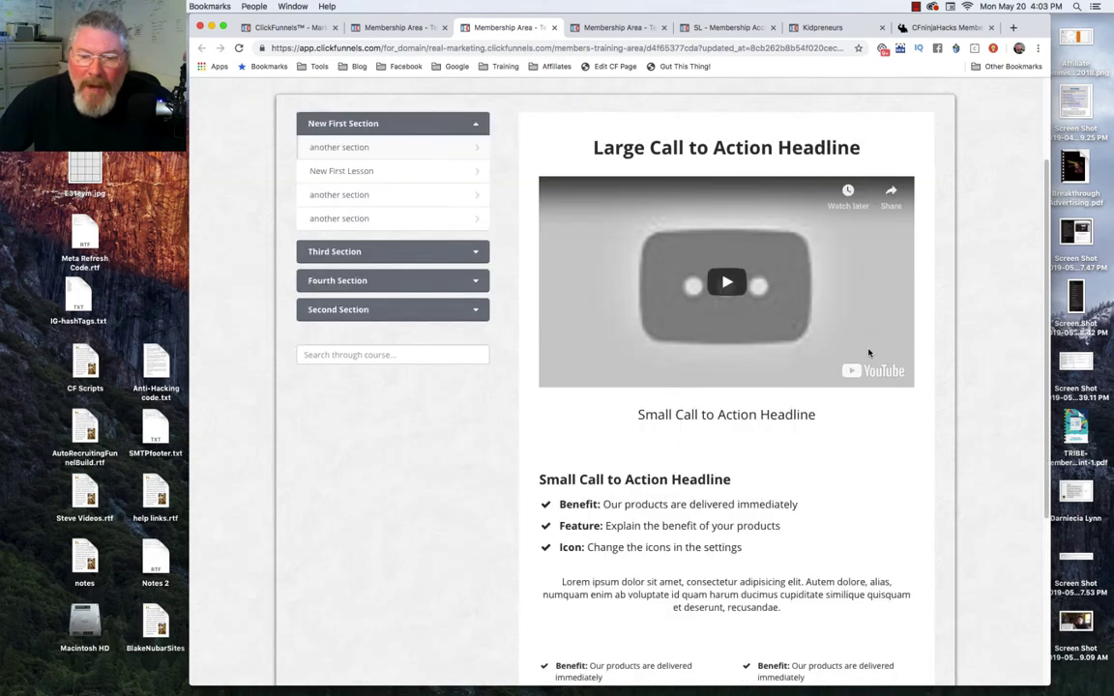
scroll(586, 426, down, 4)
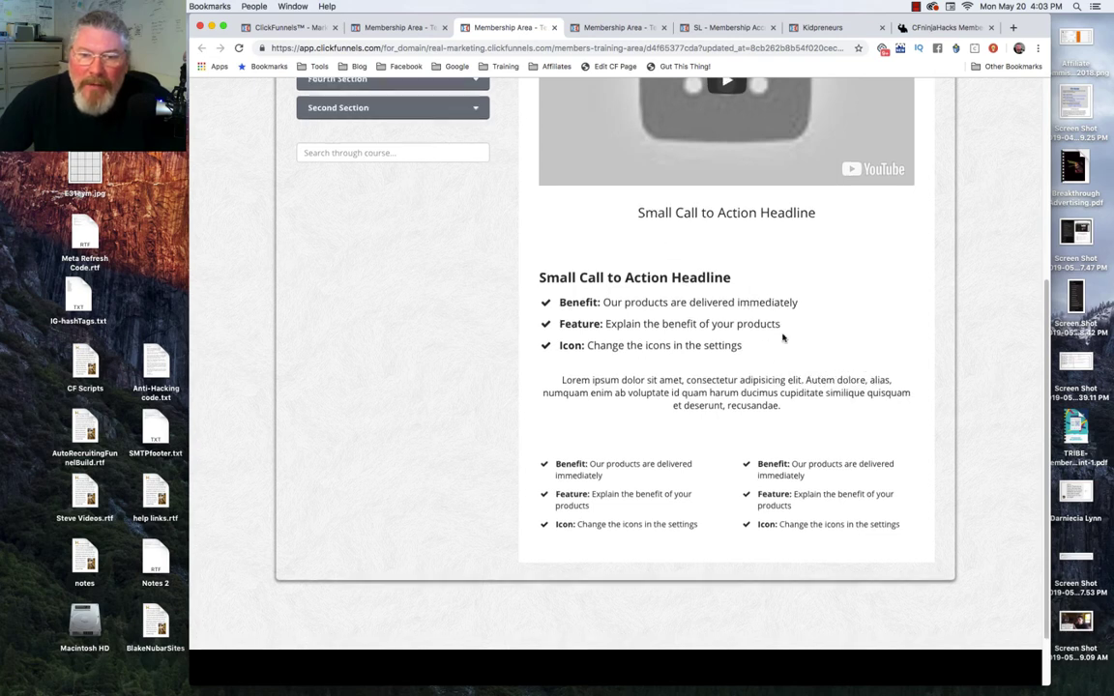
scroll(713, 334, up, 3)
scroll(581, 119, up, 2)
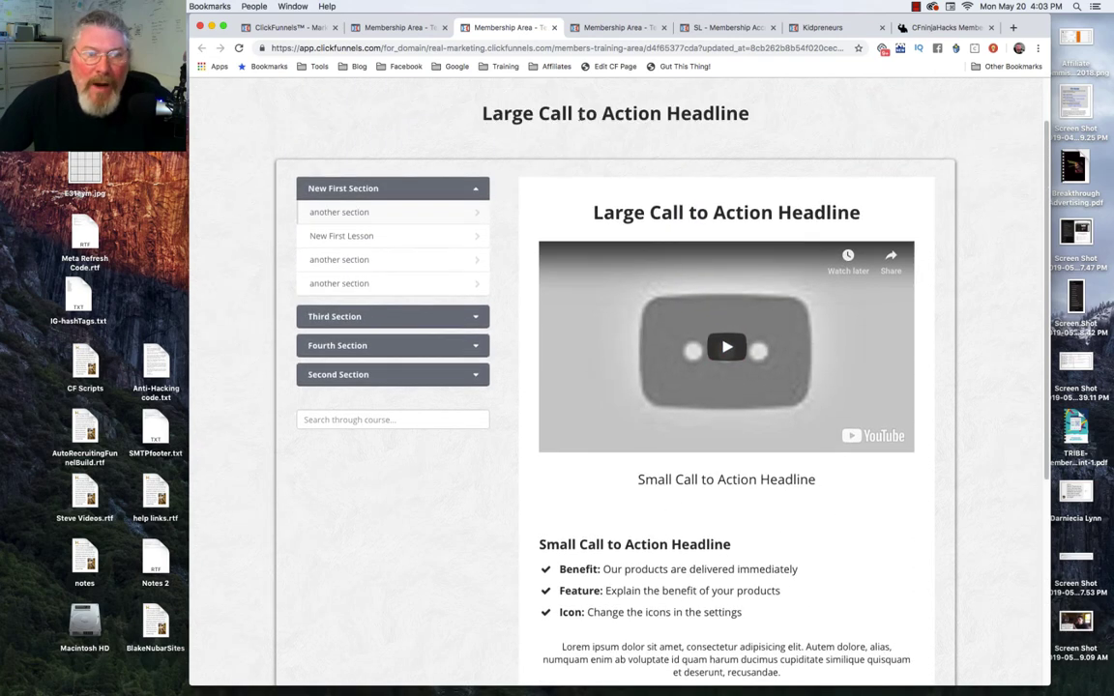
scroll(833, 416, down, 1)
scroll(833, 417, down, 4)
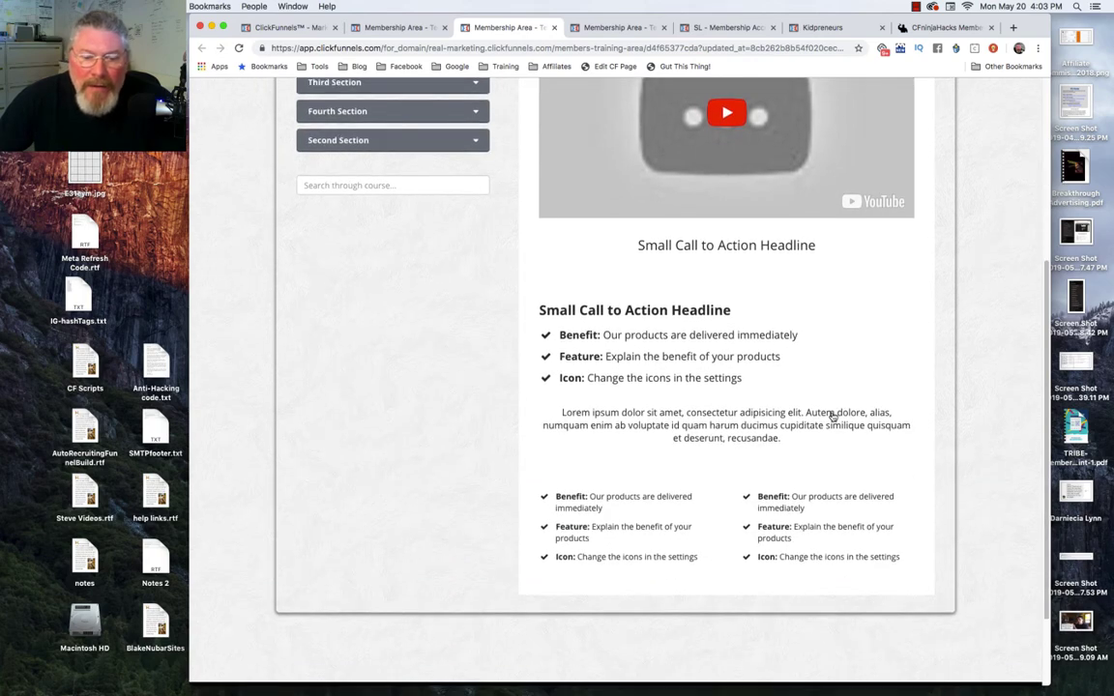
scroll(833, 417, up, 5)
scroll(833, 417, down, 8)
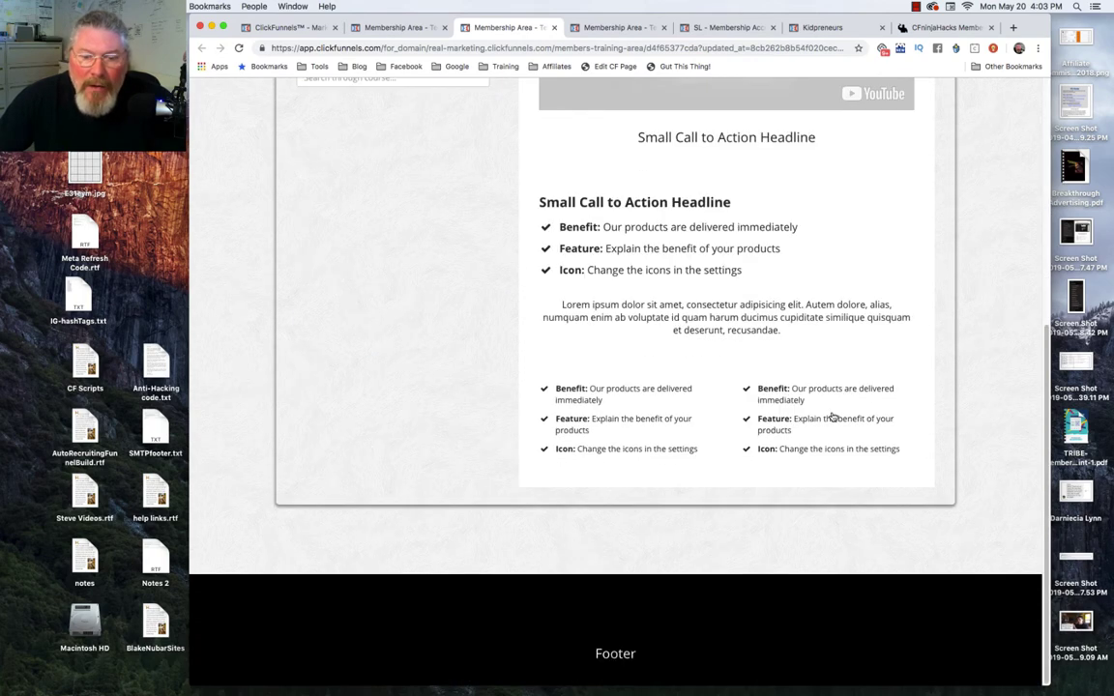
scroll(792, 478, up, 8)
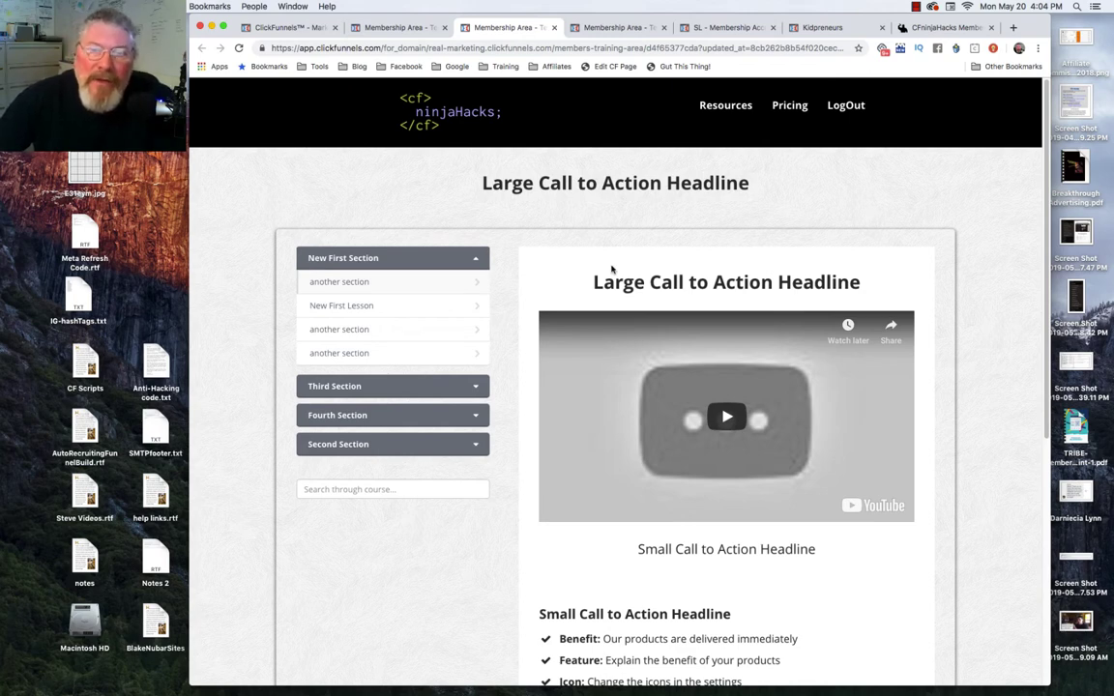
- Switch to the Secret MLM Hacks membership area example and examine its section navigation styling, lesson hierarchy, logos and footer
click(721, 29)
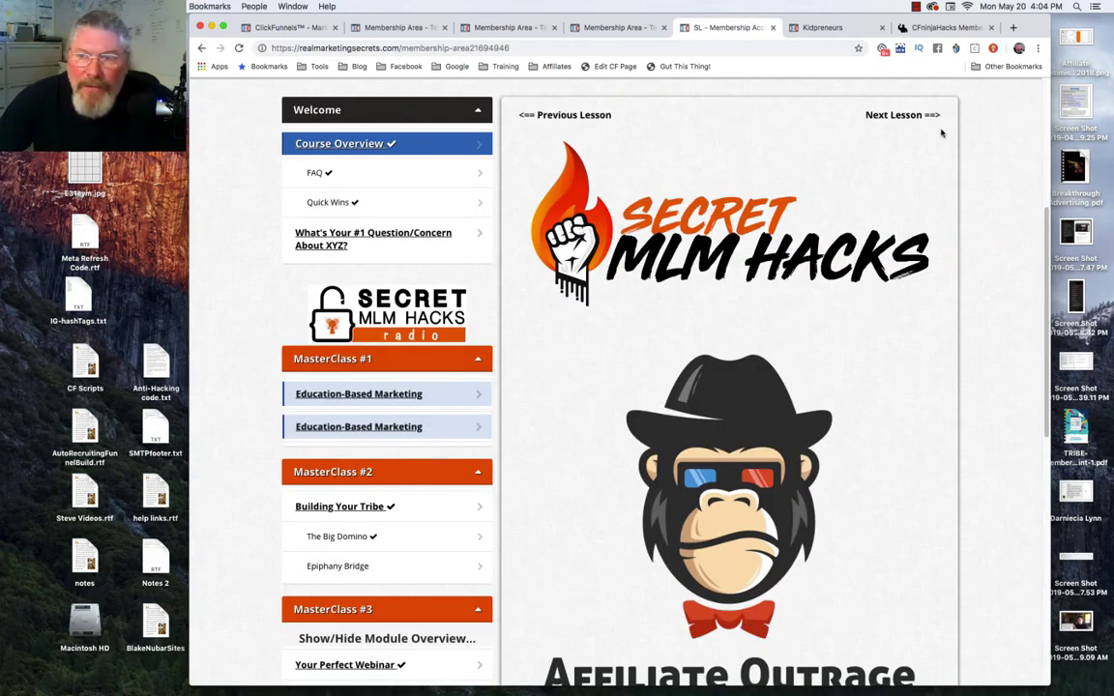
scroll(806, 227, down, 4)
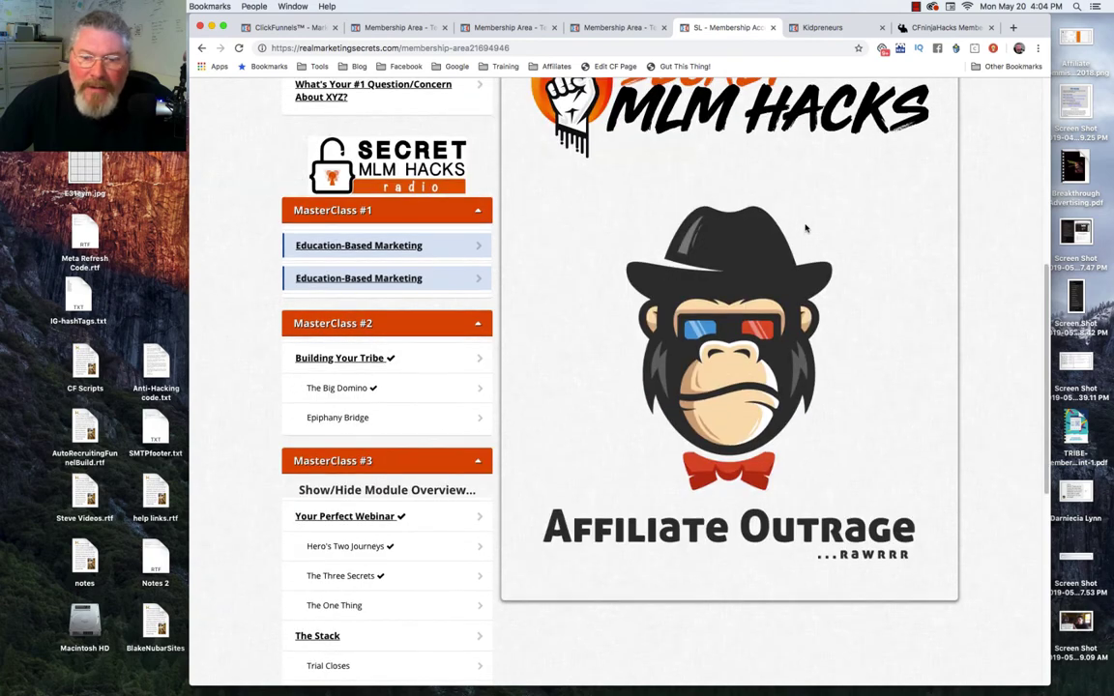
scroll(803, 226, up, 3)
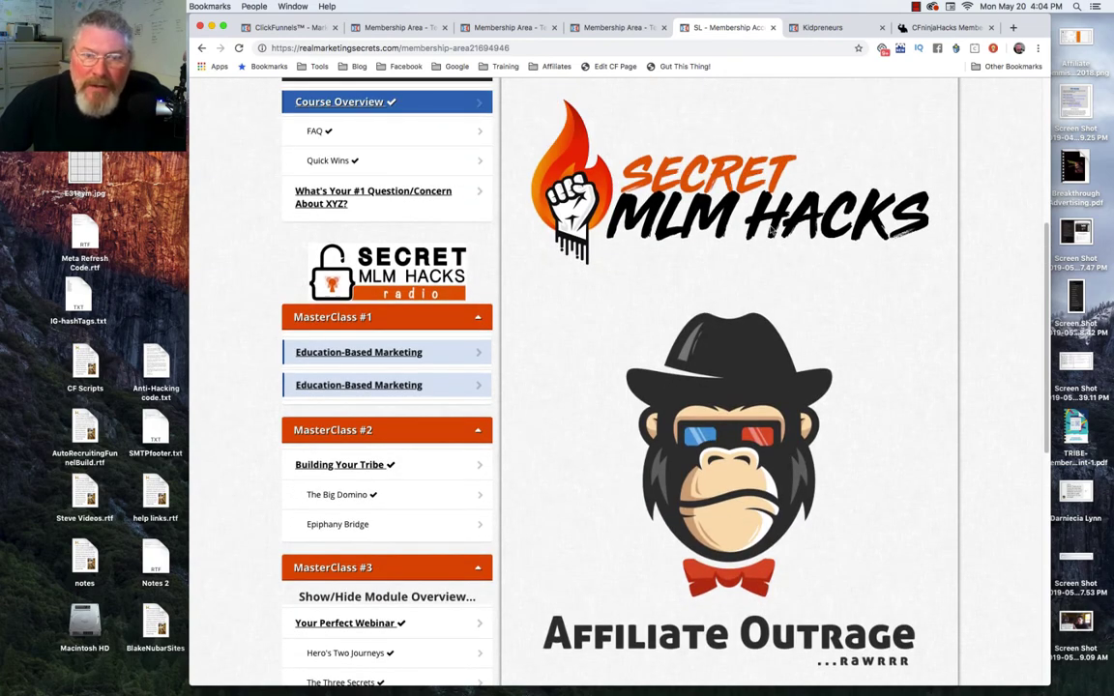
scroll(771, 230, up, 2)
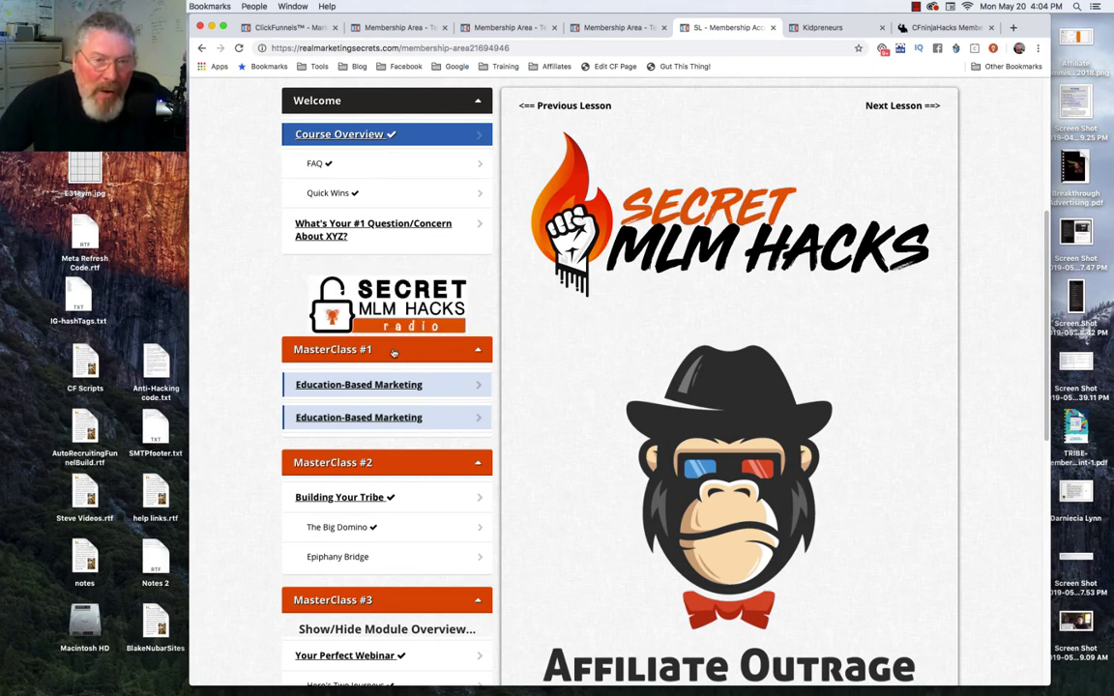
scroll(393, 353, down, 5)
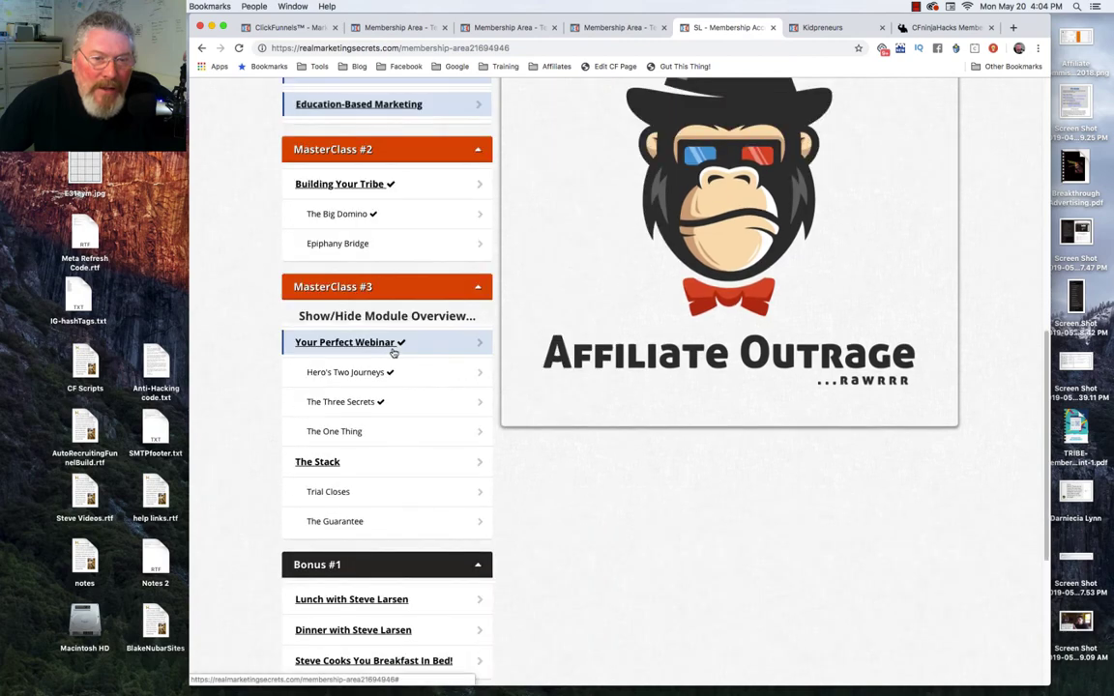
scroll(393, 353, down, 4)
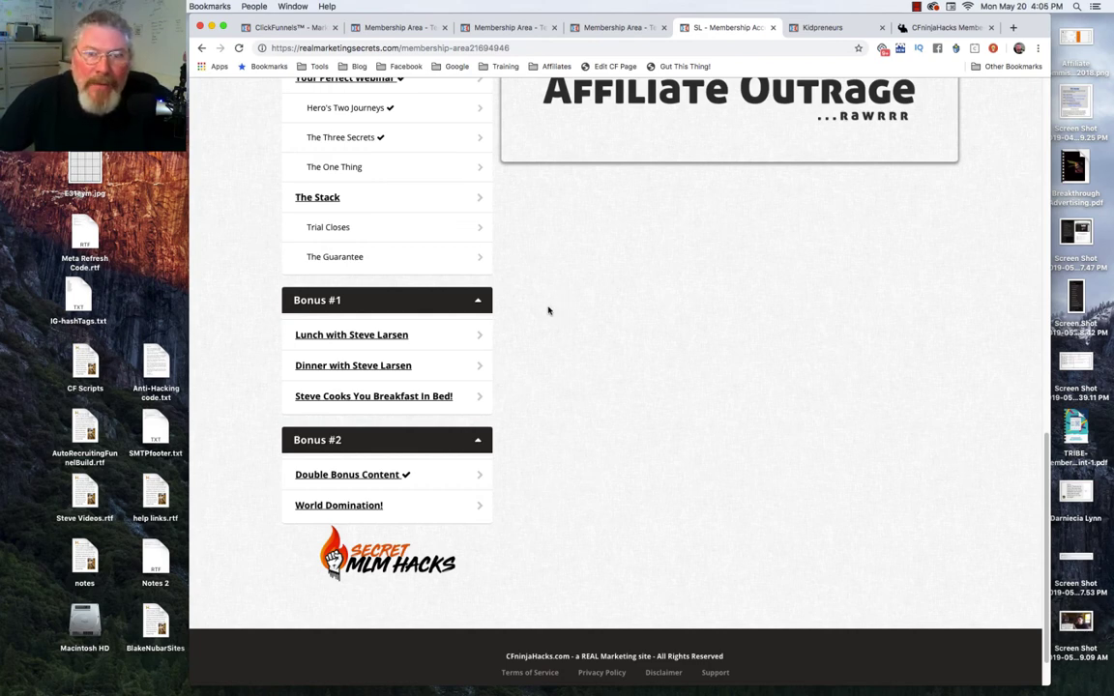
scroll(592, 287, up, 10)
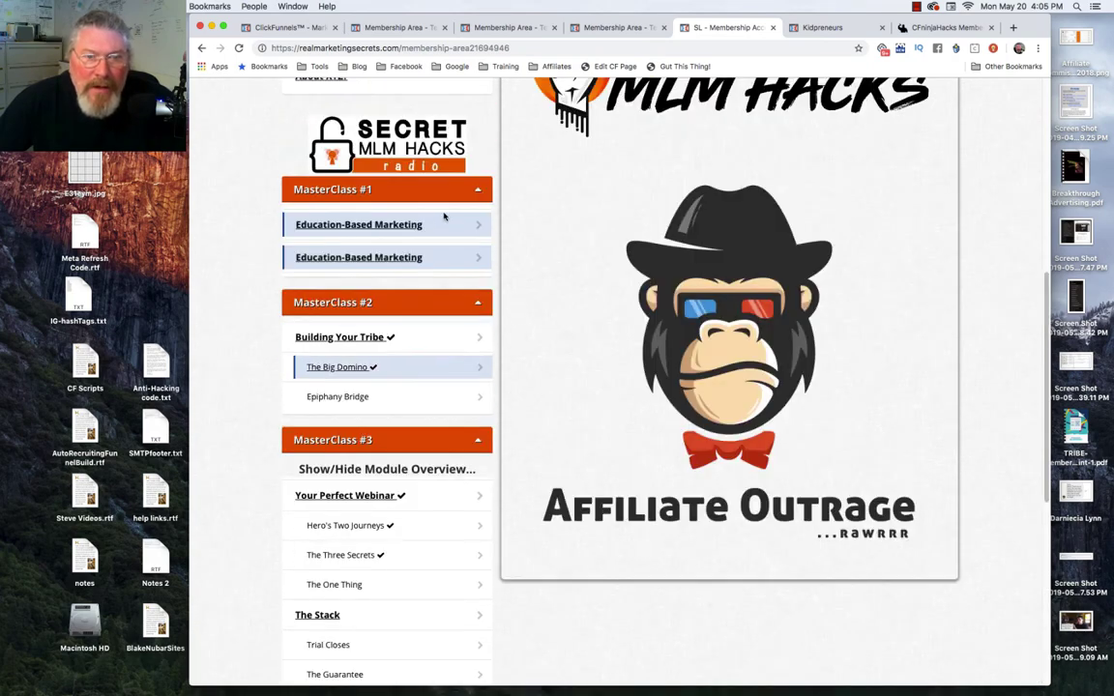
scroll(376, 218, up, 5)
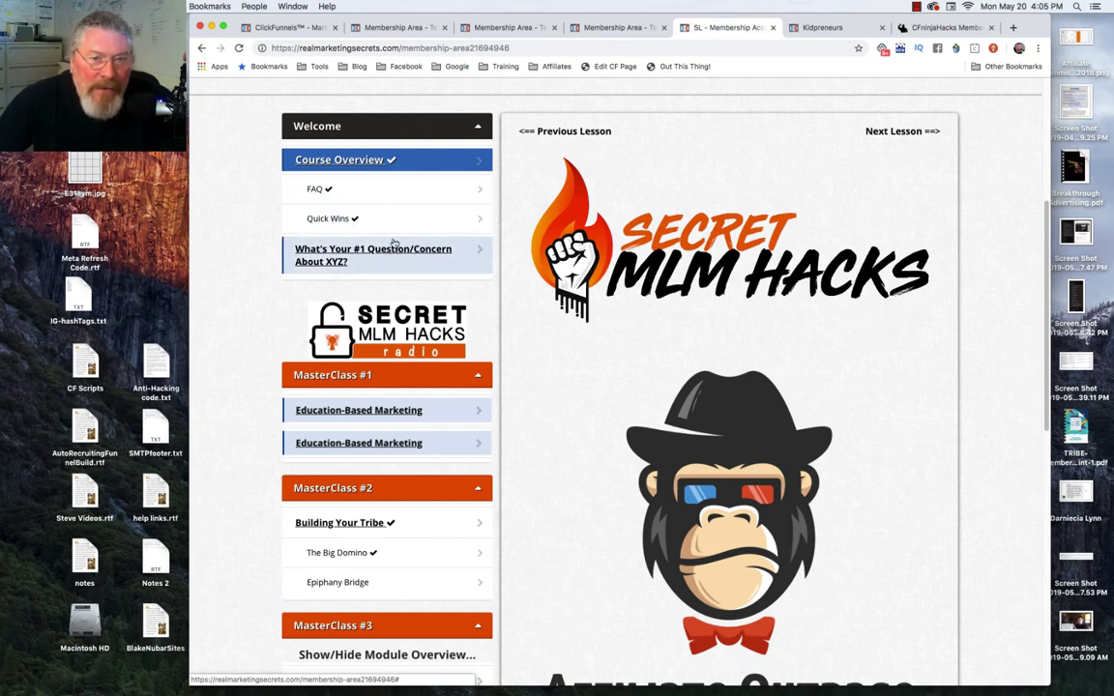
- View the FAQ, Quick Wins and "What's Your #1 Question/Concern About XYZ?" lessons in the Welcome section
click(407, 189)
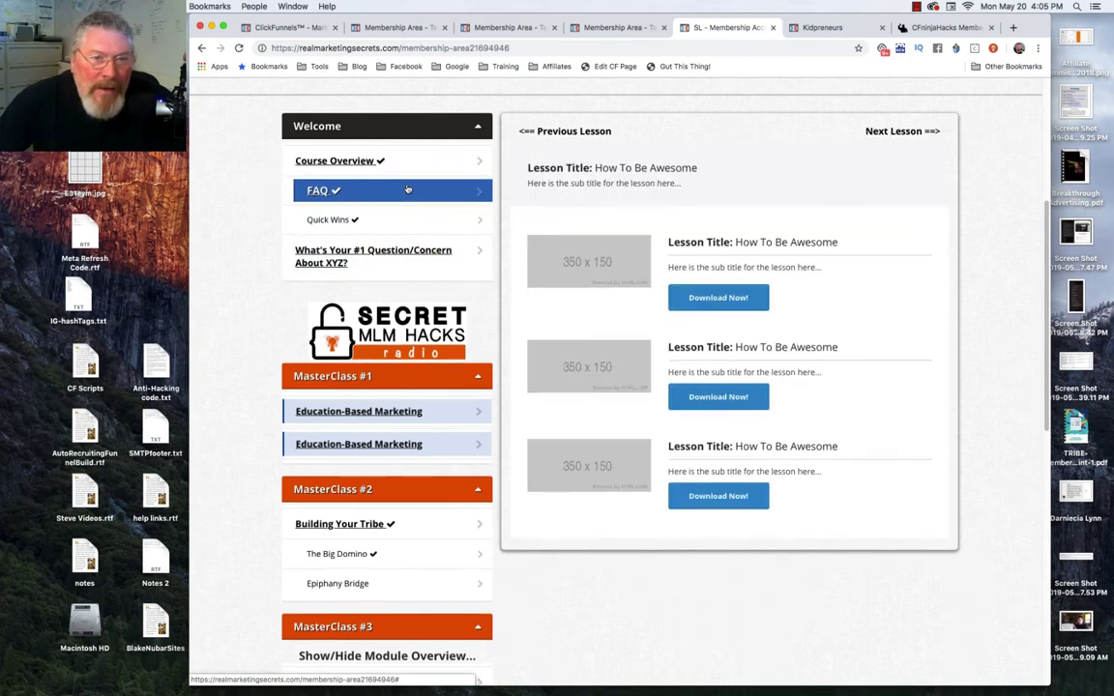
scroll(407, 190, down, 1)
click(395, 204)
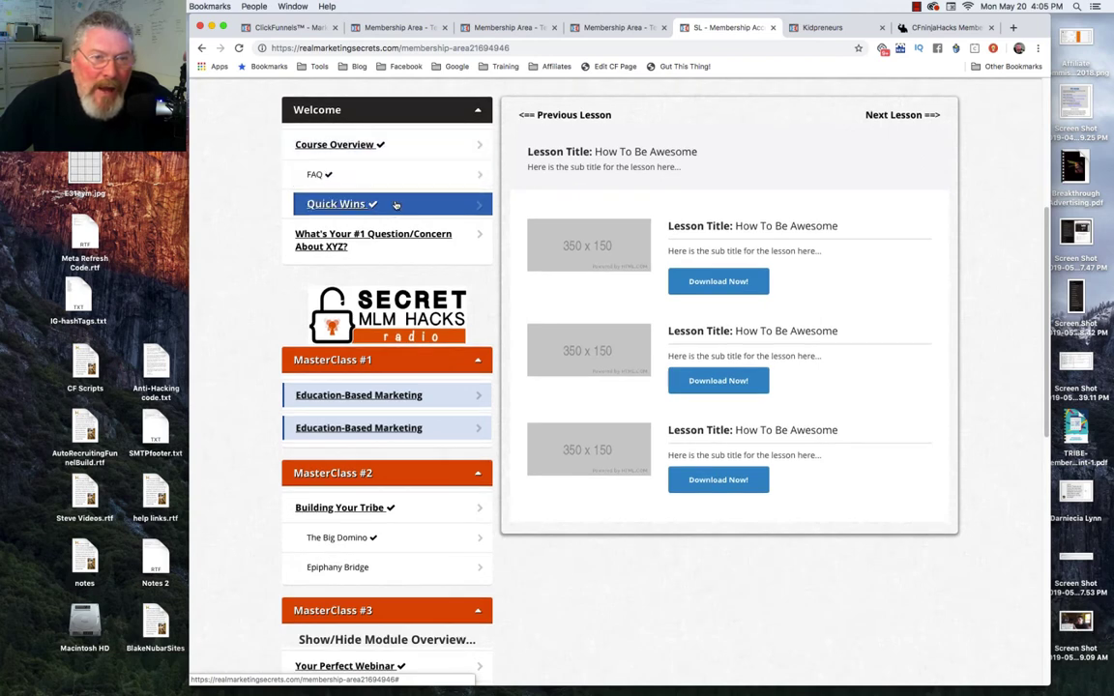
click(328, 235)
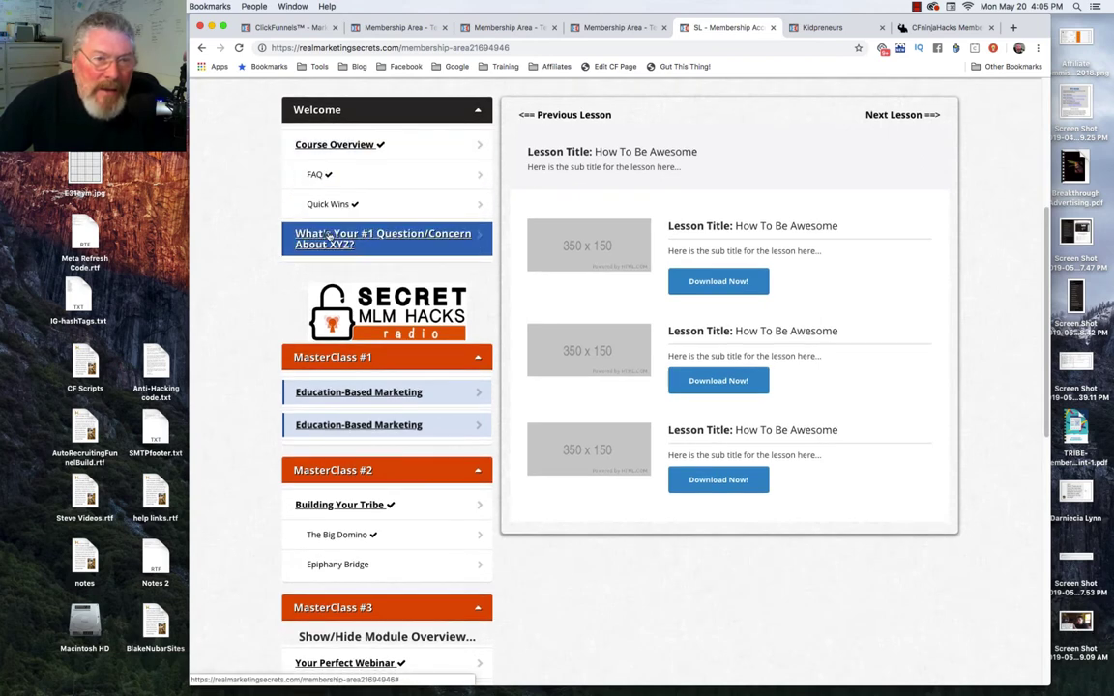
- Collapse and re-expand the Welcome section, and open its Course Overview lesson
click(346, 112)
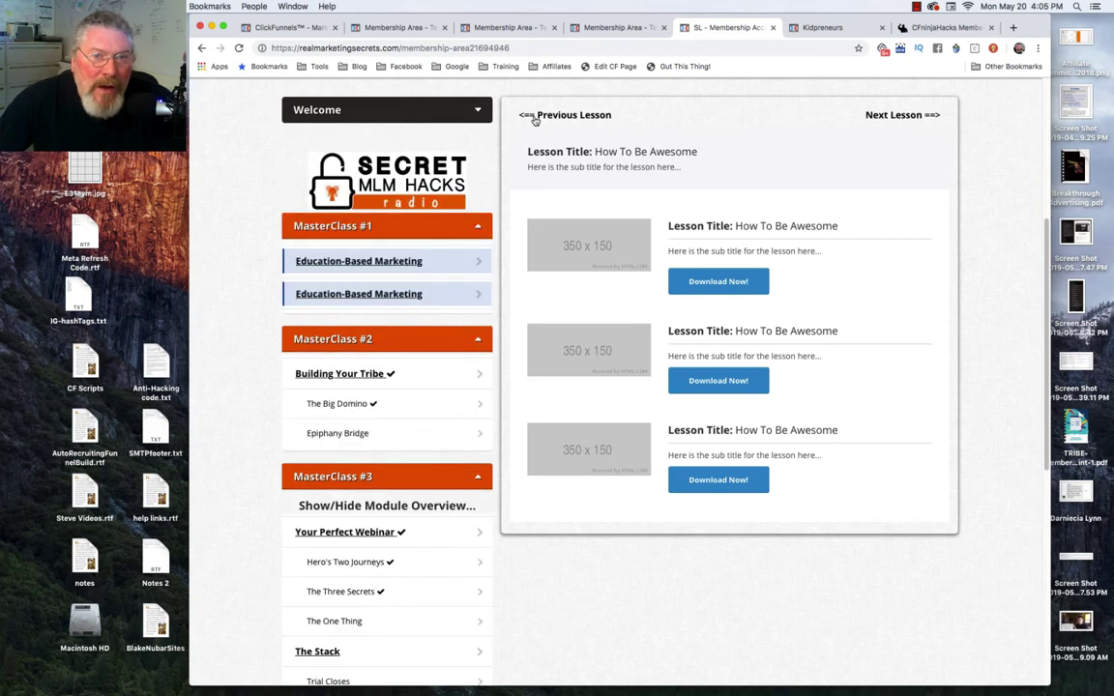
click(401, 112)
click(334, 143)
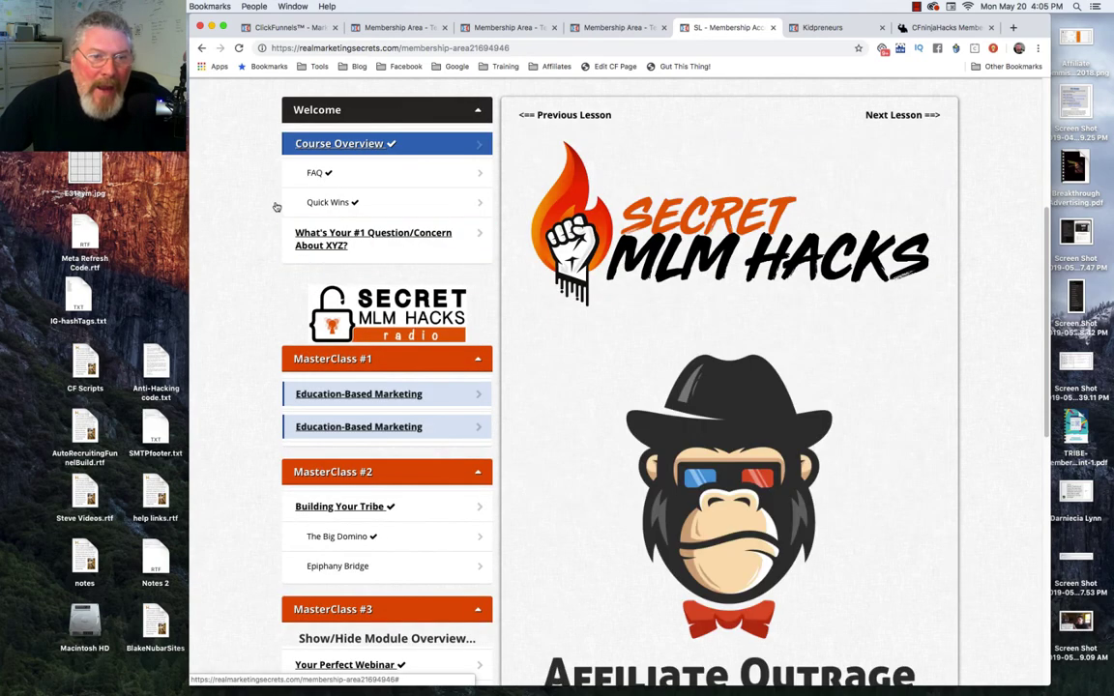
- Show and hide the module overview text and video in the MasterClass #3 section
scroll(259, 252, down, 2)
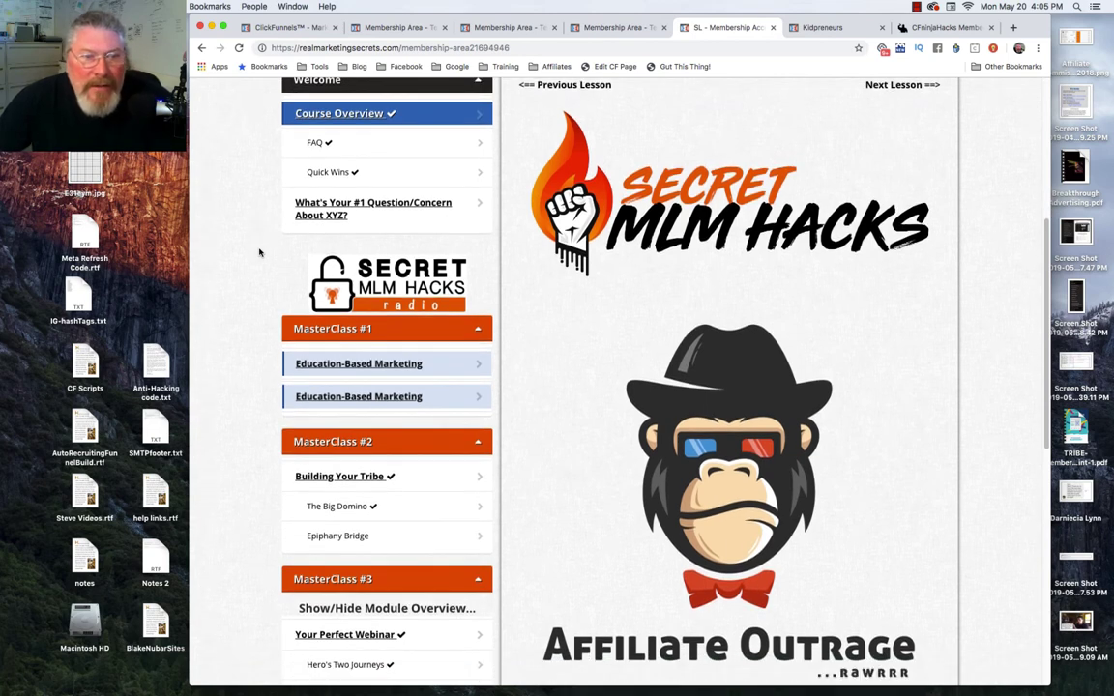
scroll(259, 252, down, 3)
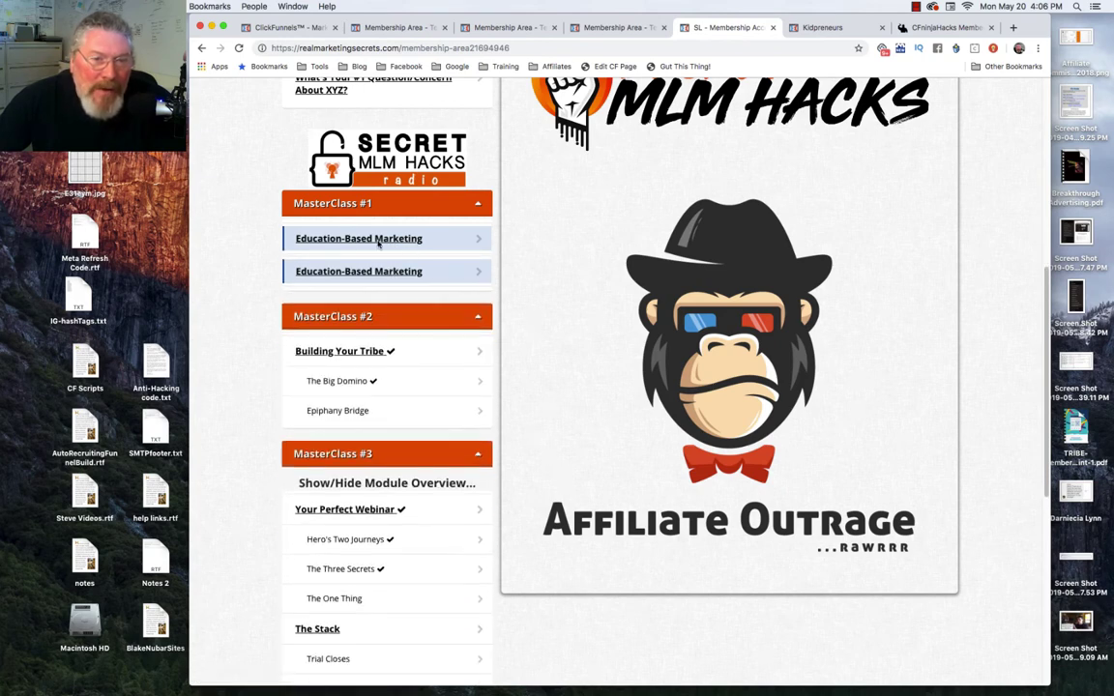
scroll(416, 244, down, 3)
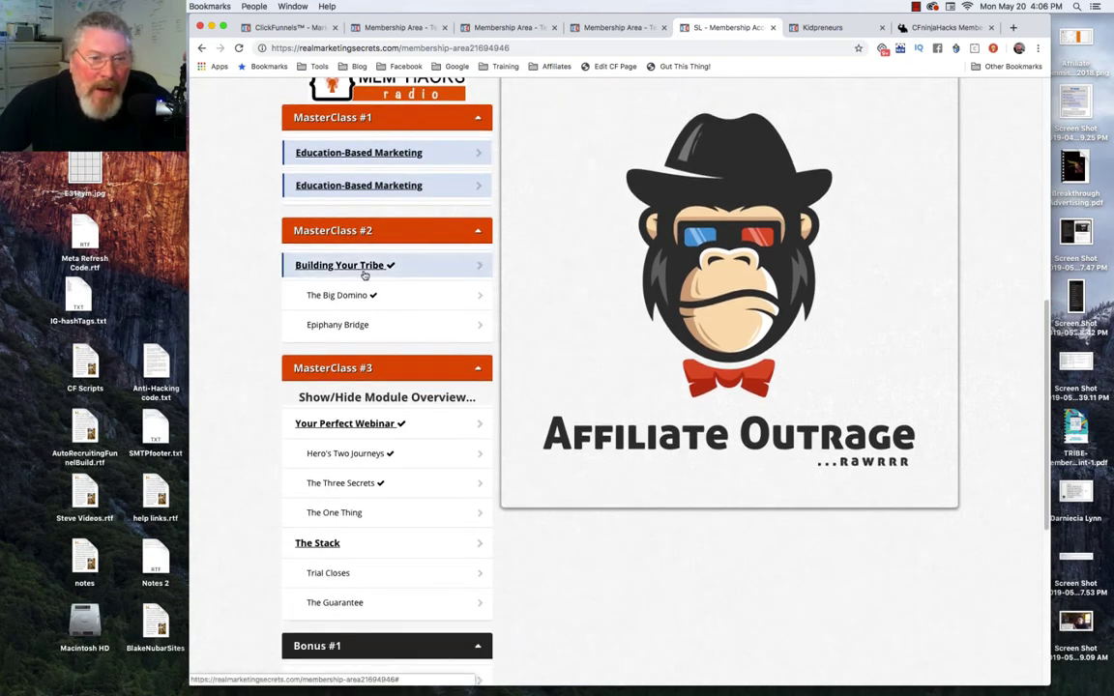
scroll(416, 290, down, 3)
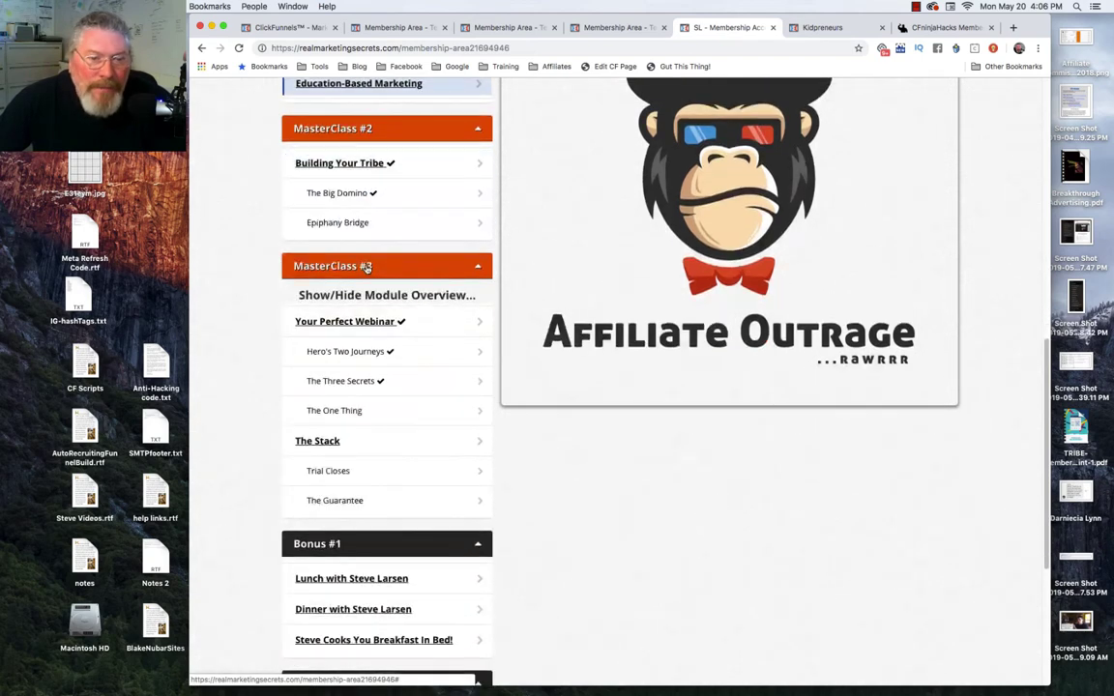
click(377, 294)
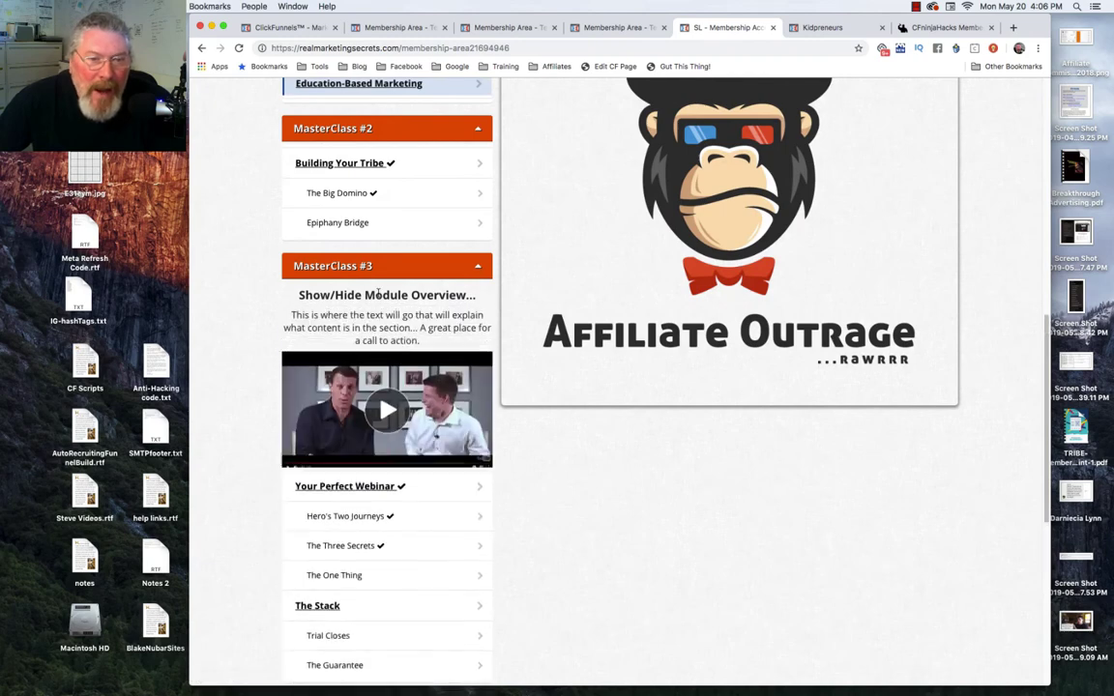
click(379, 294)
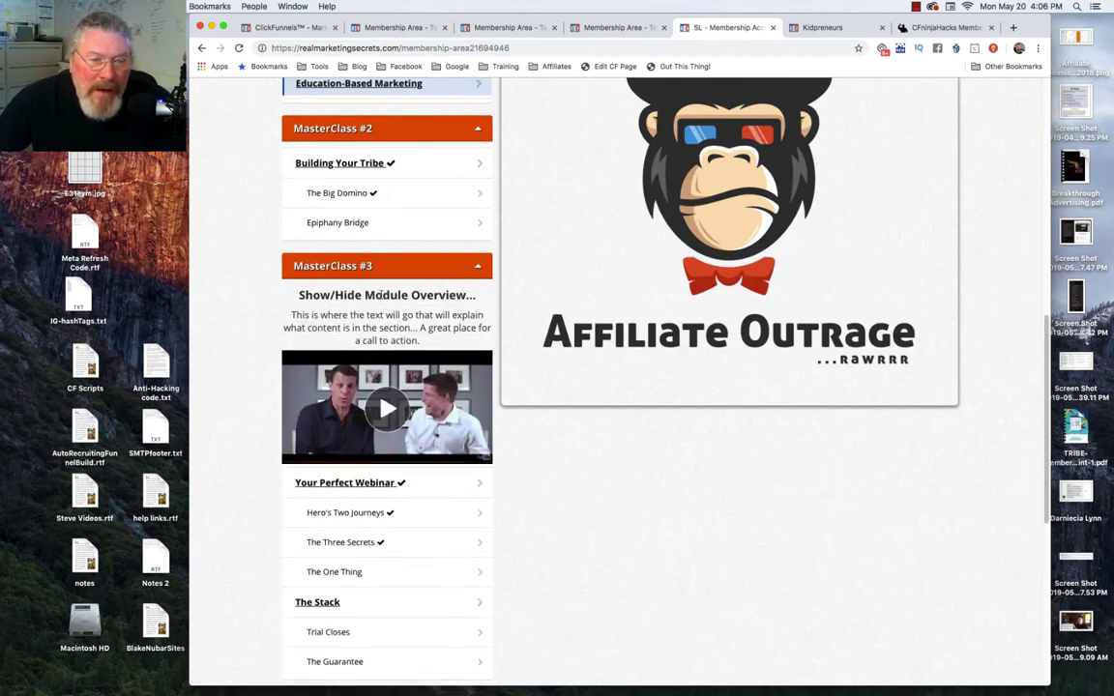
click(379, 294)
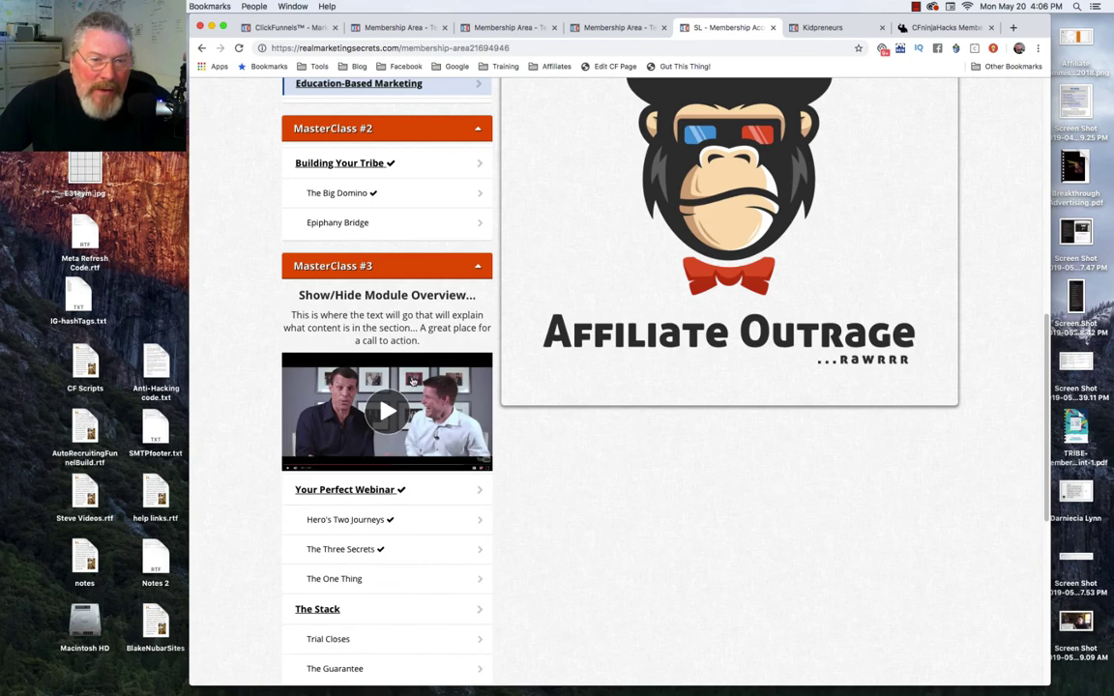
click(373, 294)
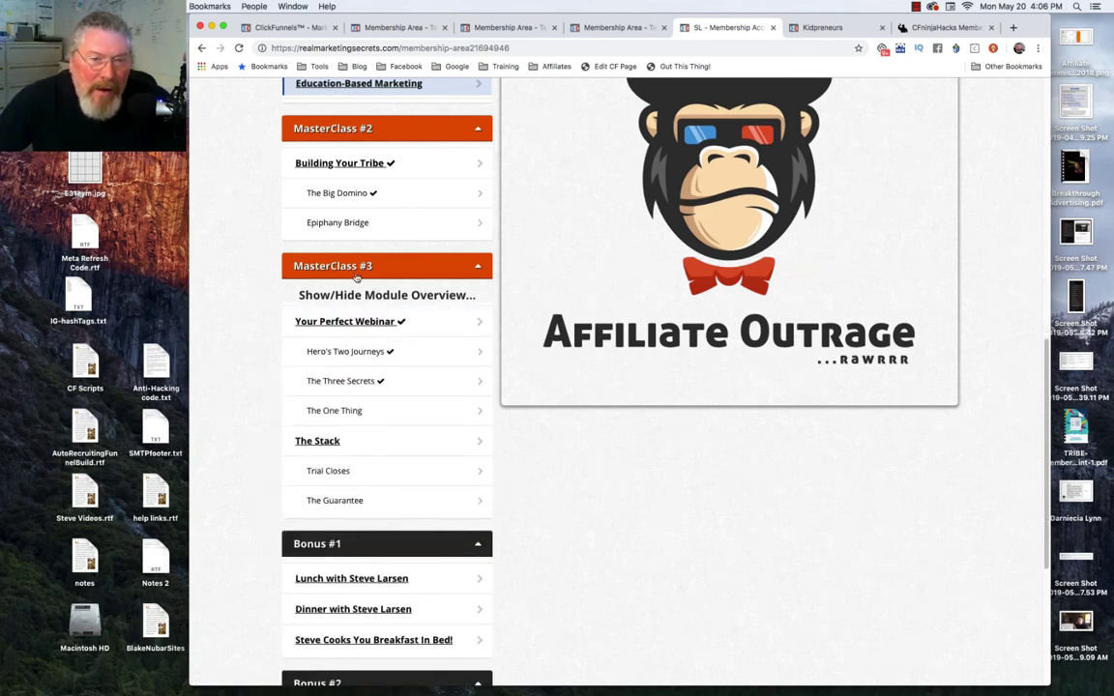
- Examine the remaining MasterClass #3 lessons, the Bonus #1 and Bonus #2 sections and the footer, and return to the page header
scroll(351, 366, down, 3)
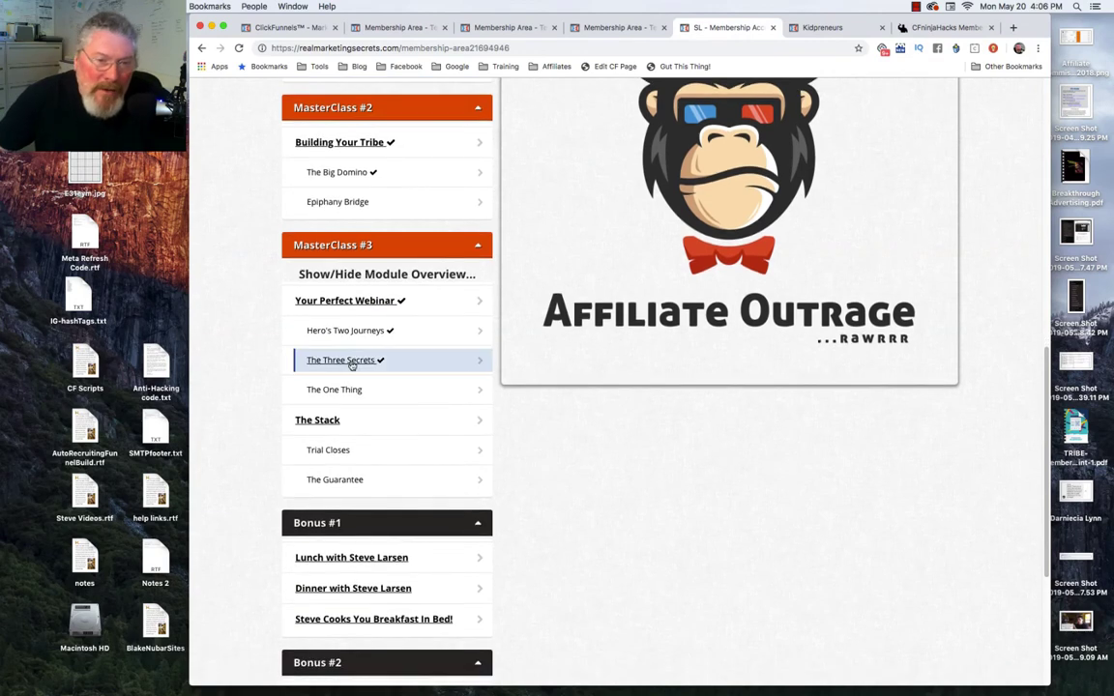
scroll(351, 367, down, 5)
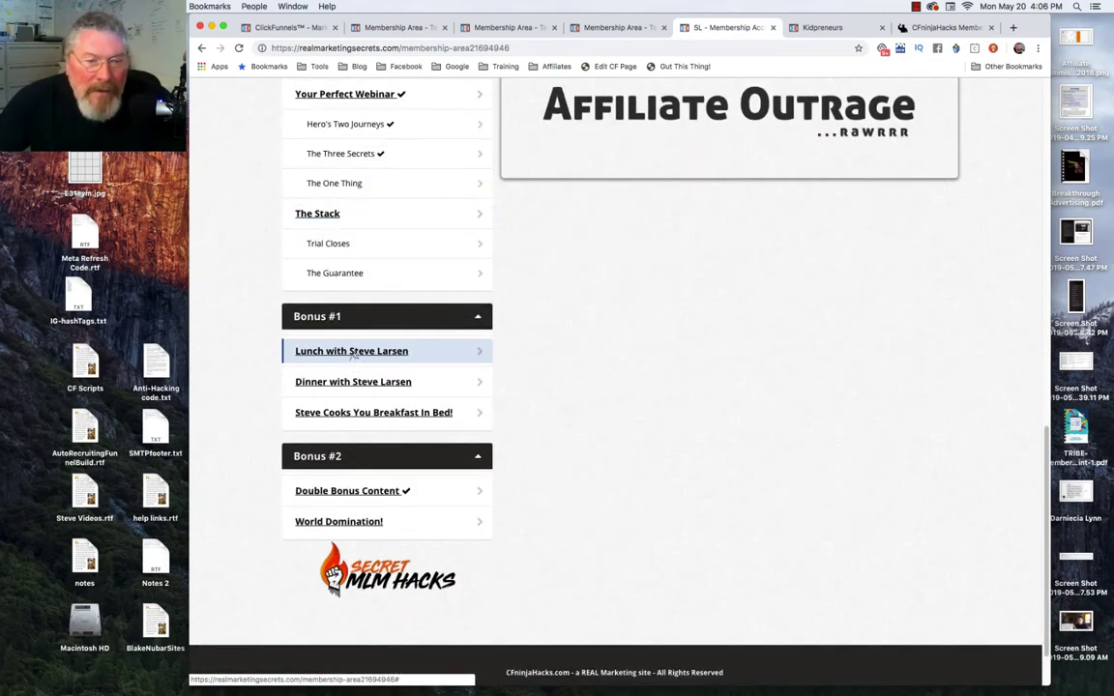
click(443, 493)
click(463, 250)
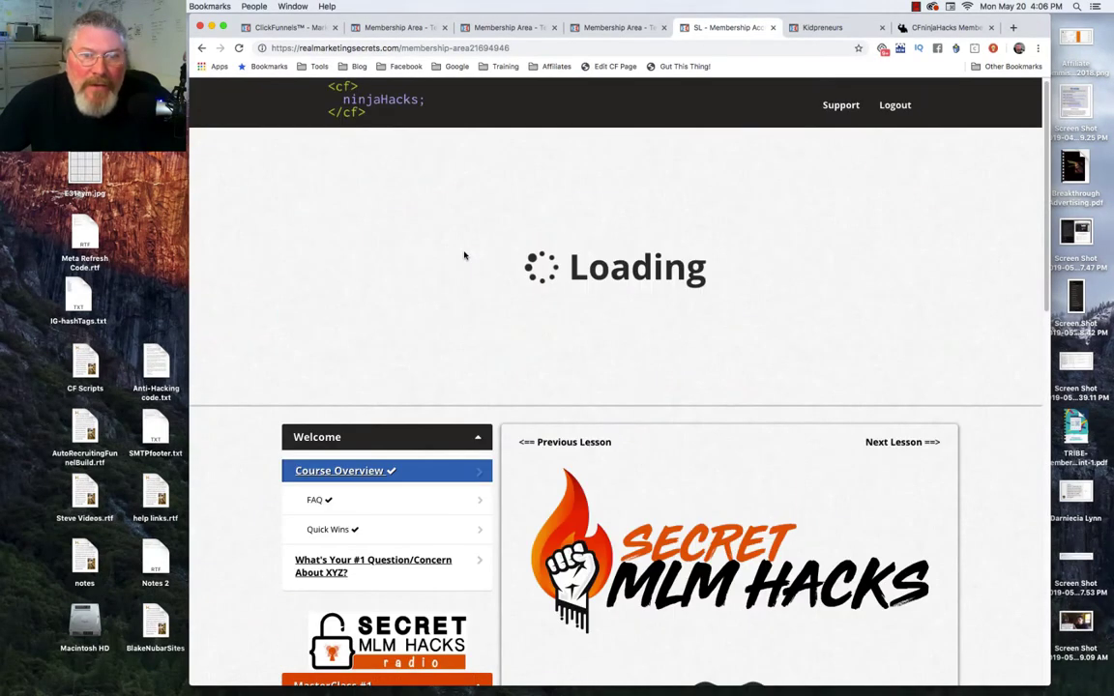
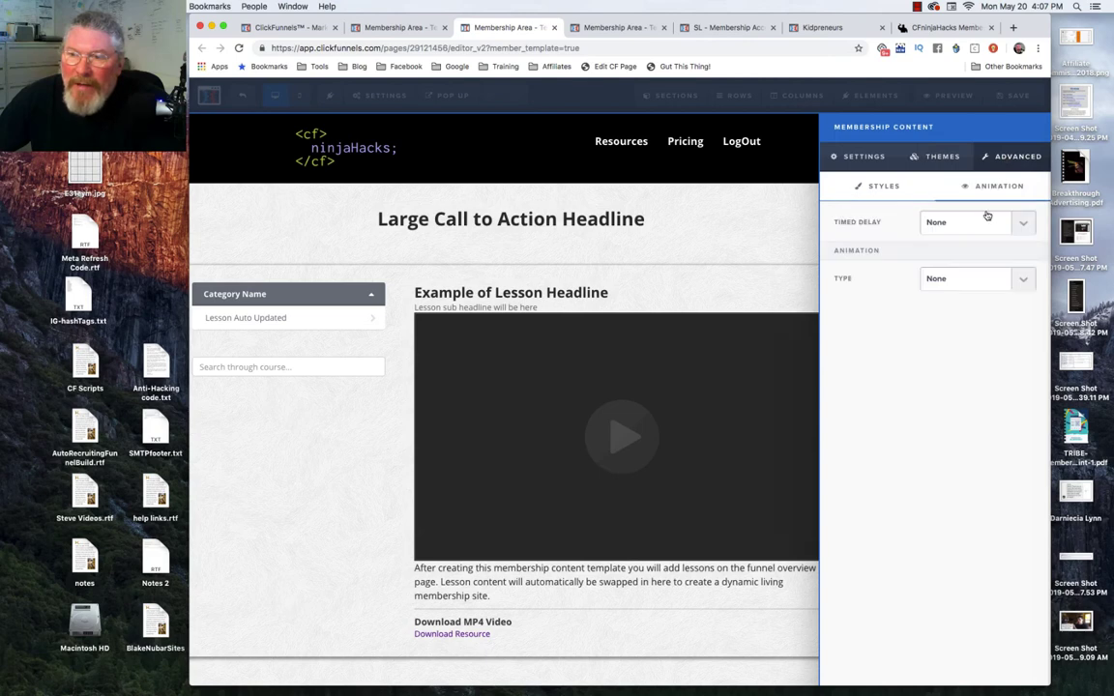
- Set the font size of the template's membership navigation element to 16
click(707, 285)
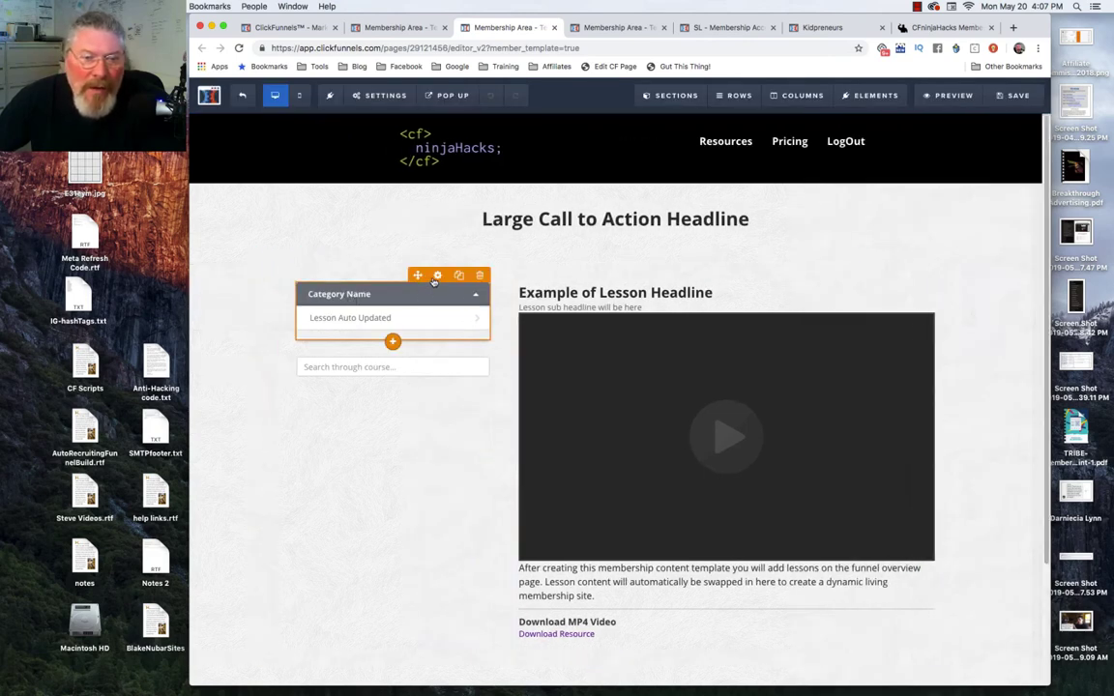
click(438, 276)
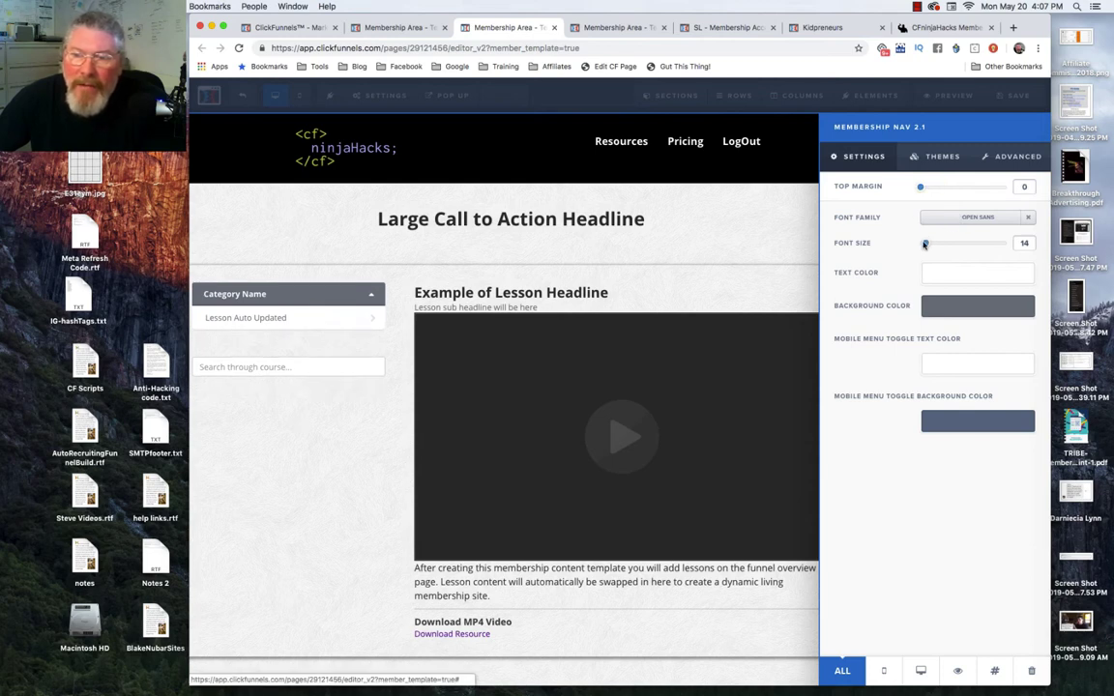
mouse_move(926, 243)
mouse_down()
mouse_move(948, 246)
mouse_move(899, 252)
mouse_move(929, 244)
mouse_up()
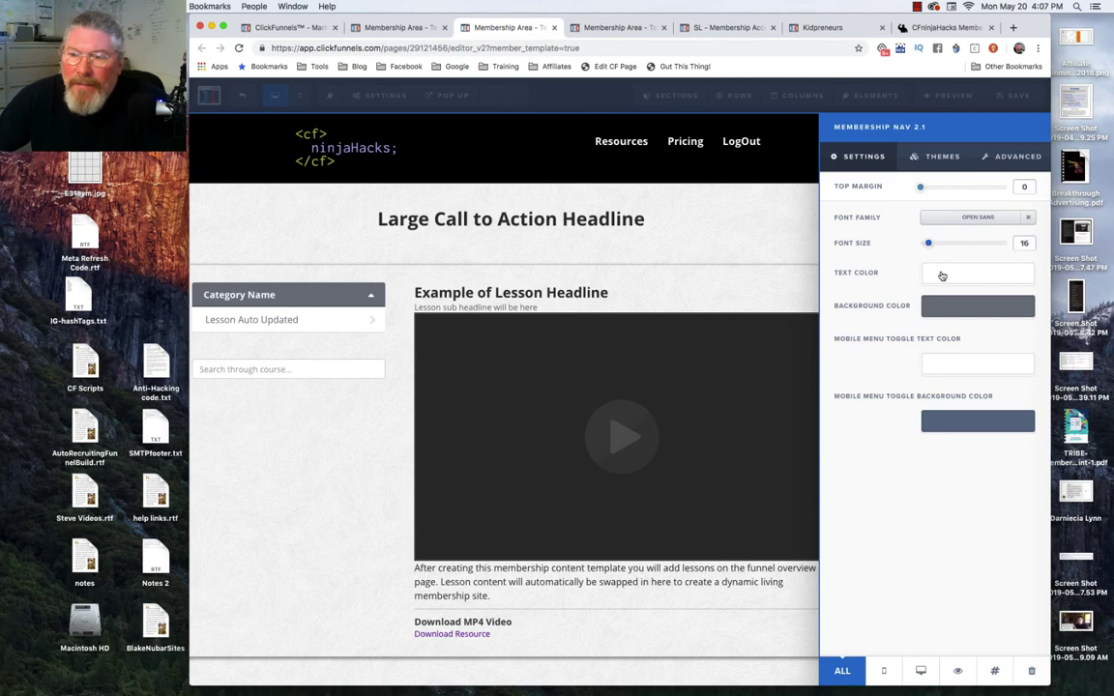
- Try yellow #ffe300 as the membership navigation's text color, and restore it to white #ffffff
click(944, 278)
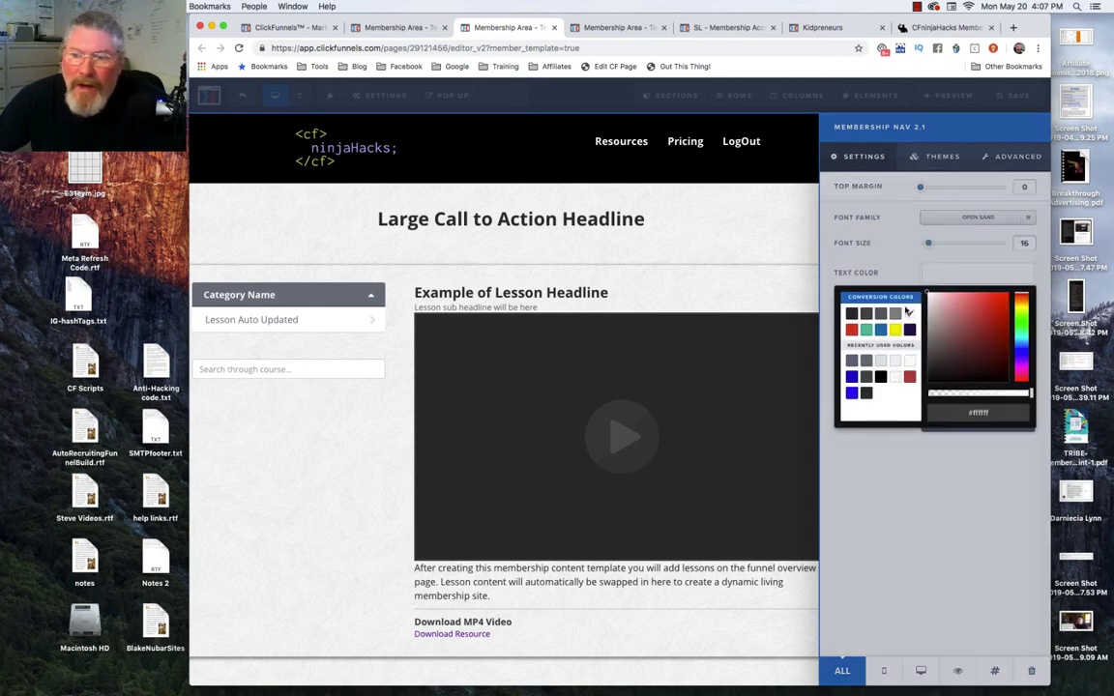
click(895, 329)
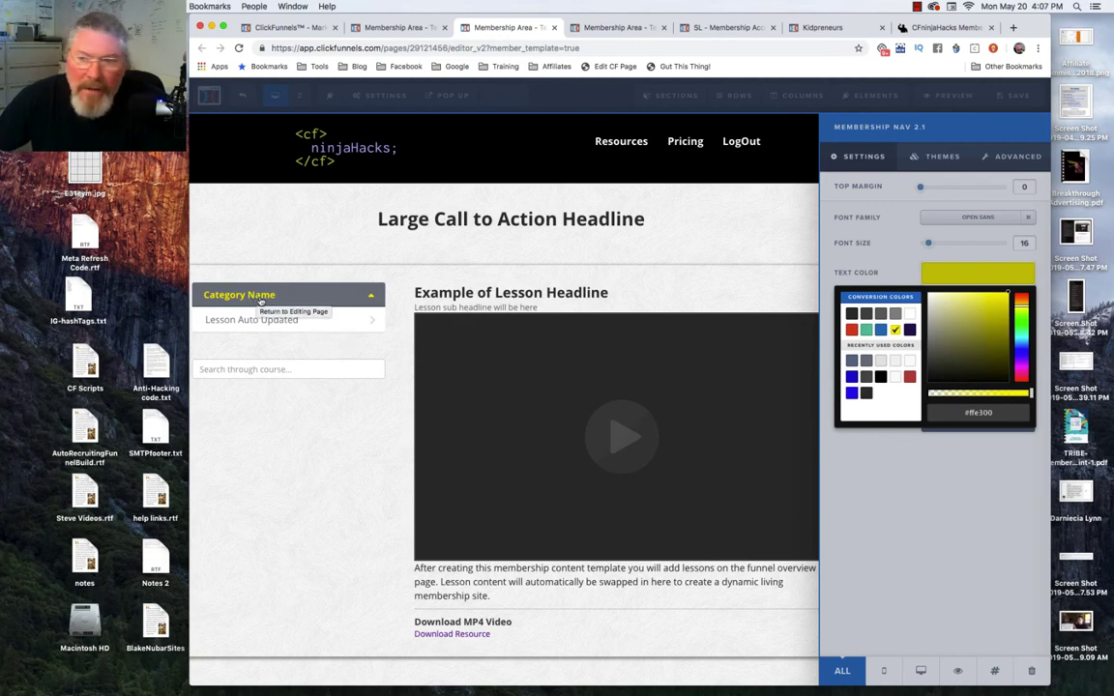
click(909, 313)
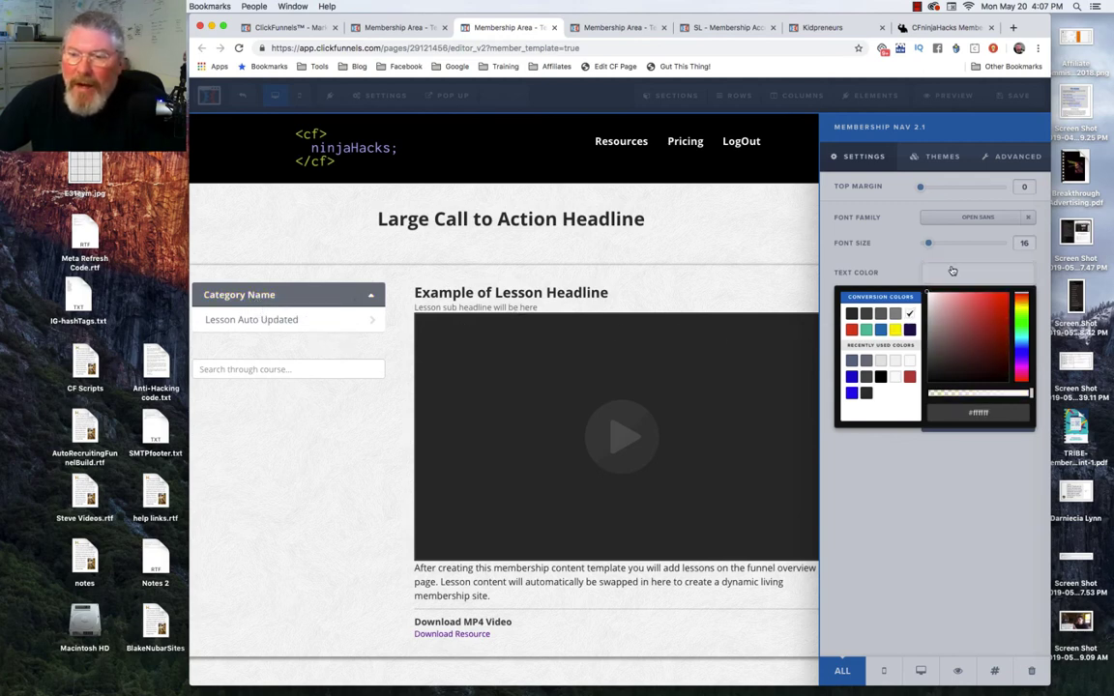
click(906, 268)
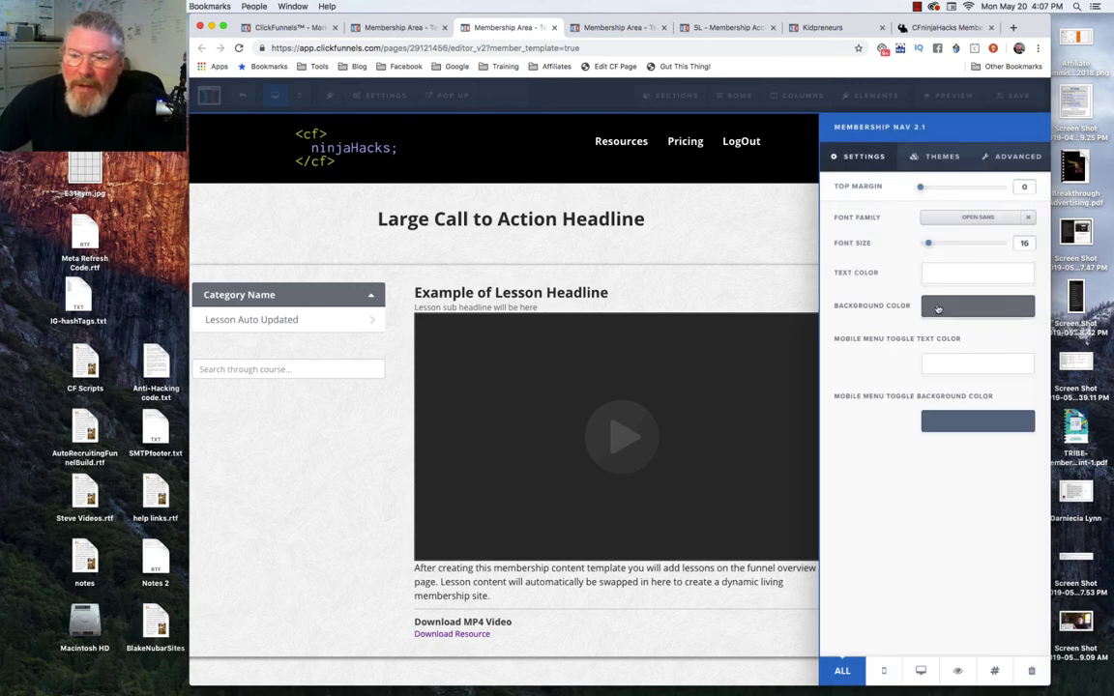
- Set the membership navigation's category background color to the recently used red #c14444
click(937, 307)
click(909, 411)
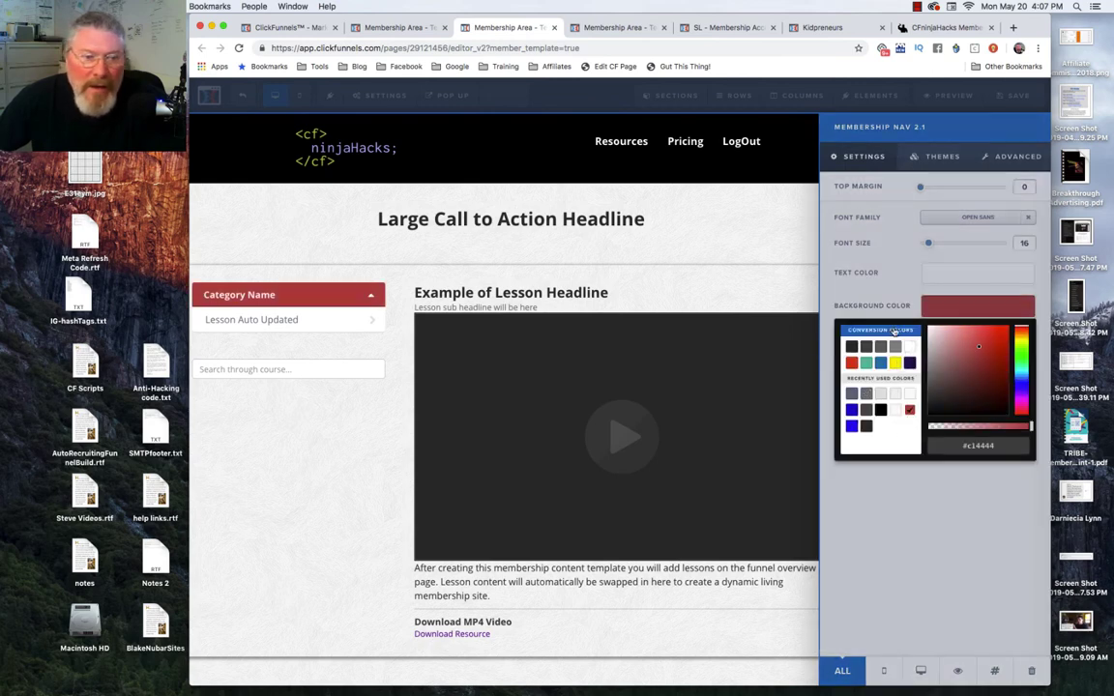
click(891, 295)
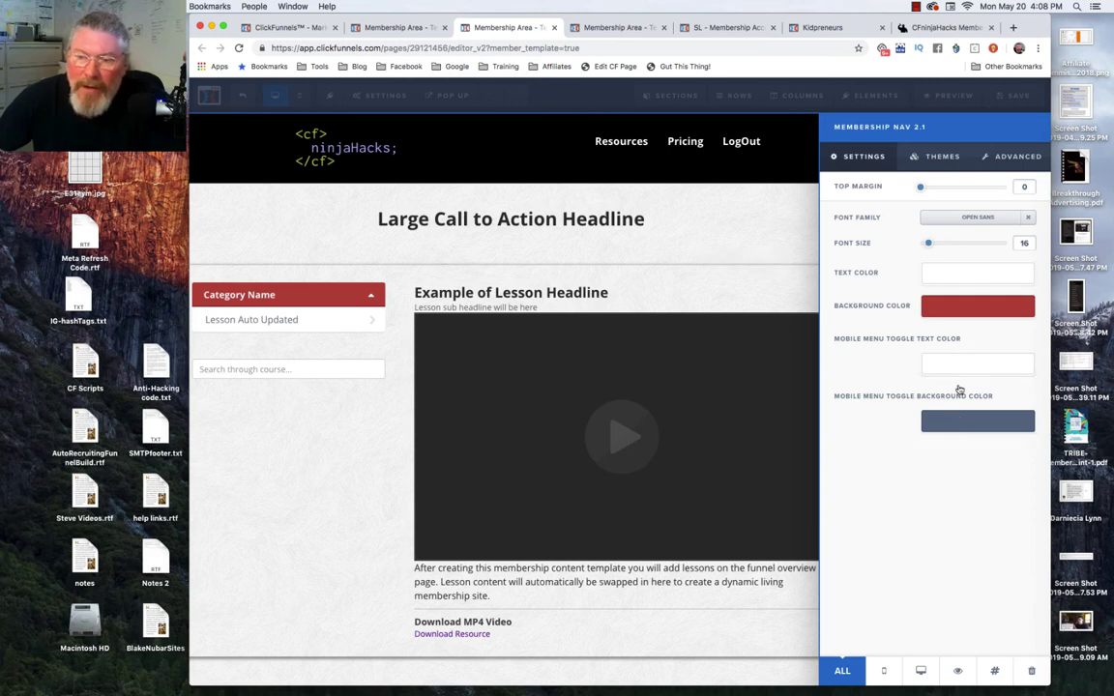
- Try Dark with Highlight as the membership navigation's title shadow, and set it to Hard Shadow
click(943, 159)
click(1011, 158)
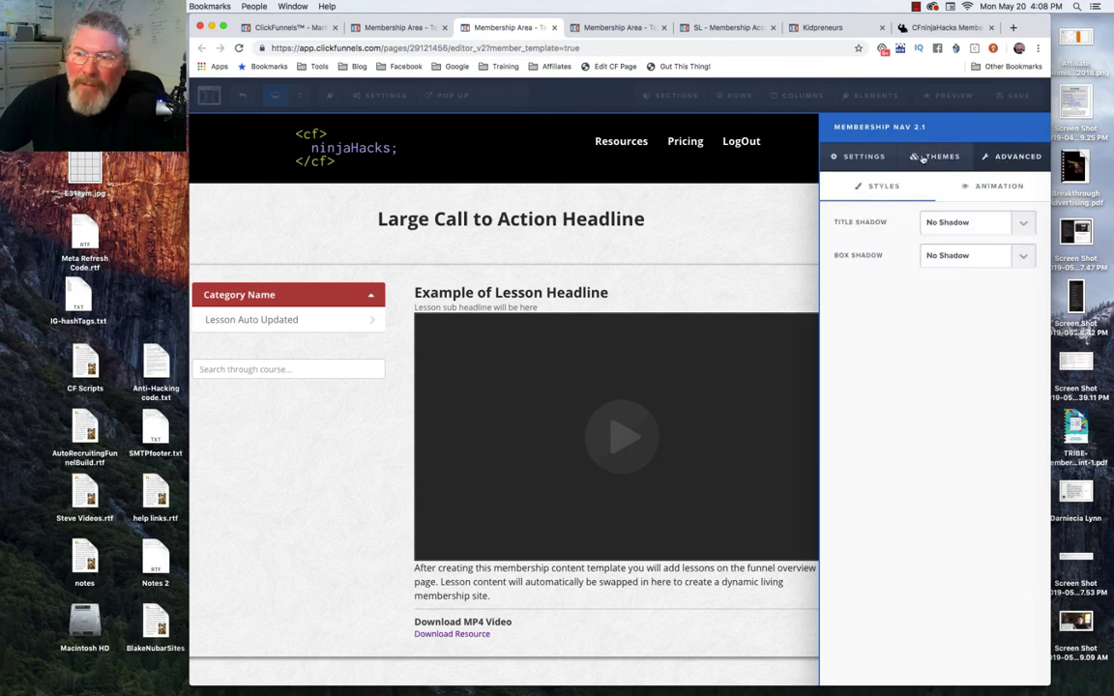
click(863, 158)
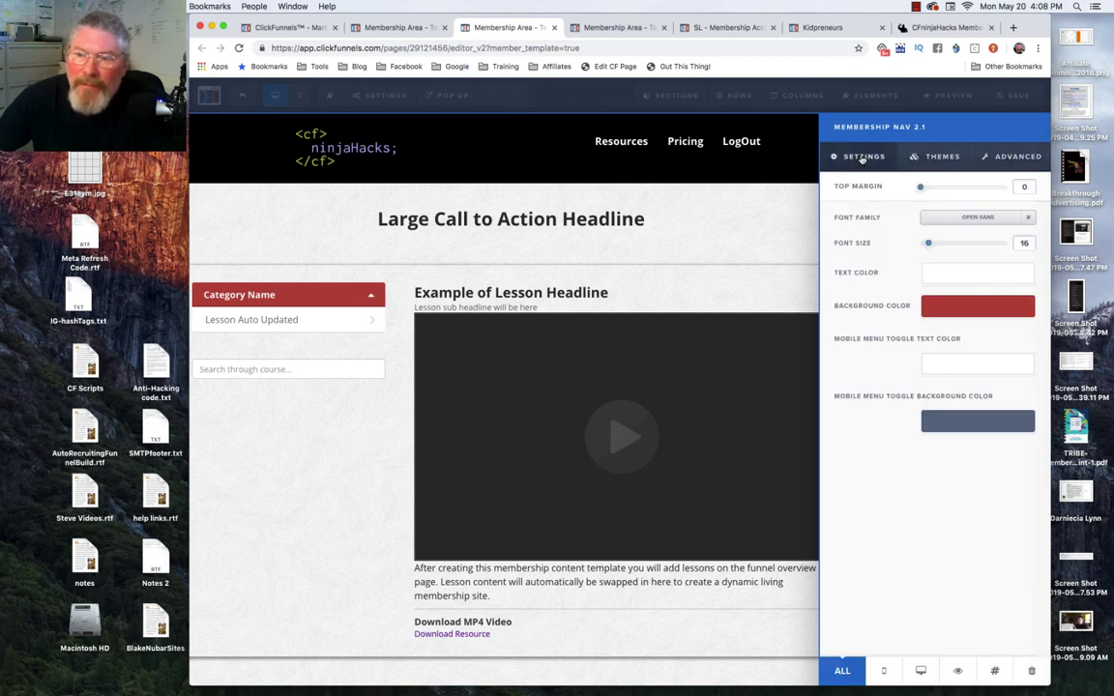
click(1011, 160)
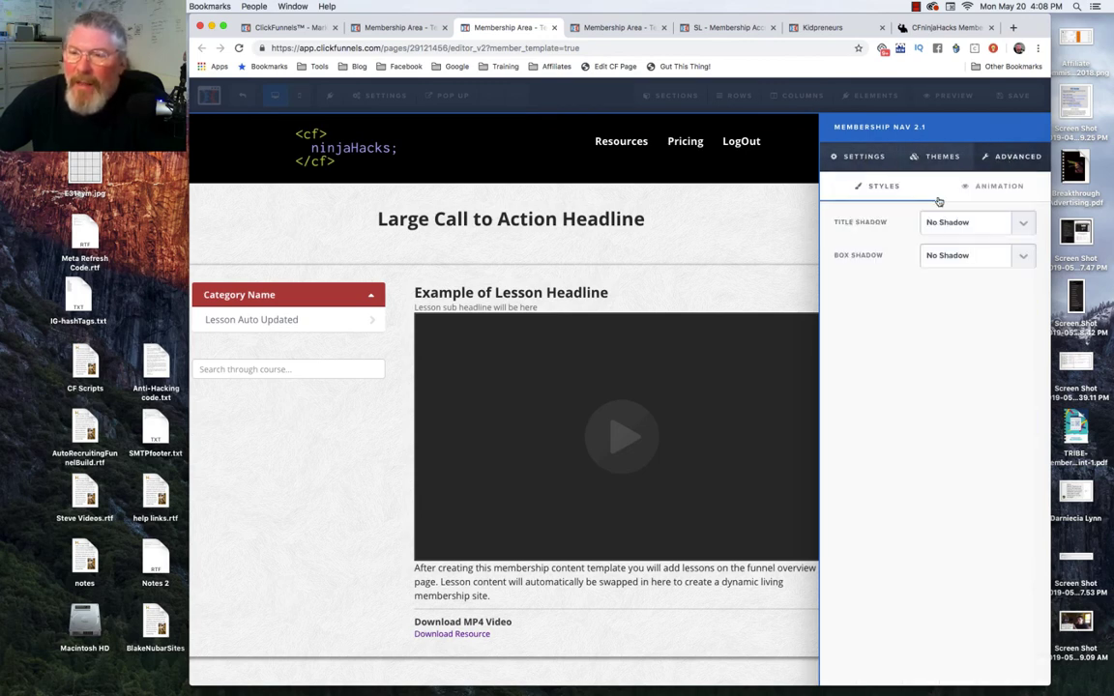
click(956, 223)
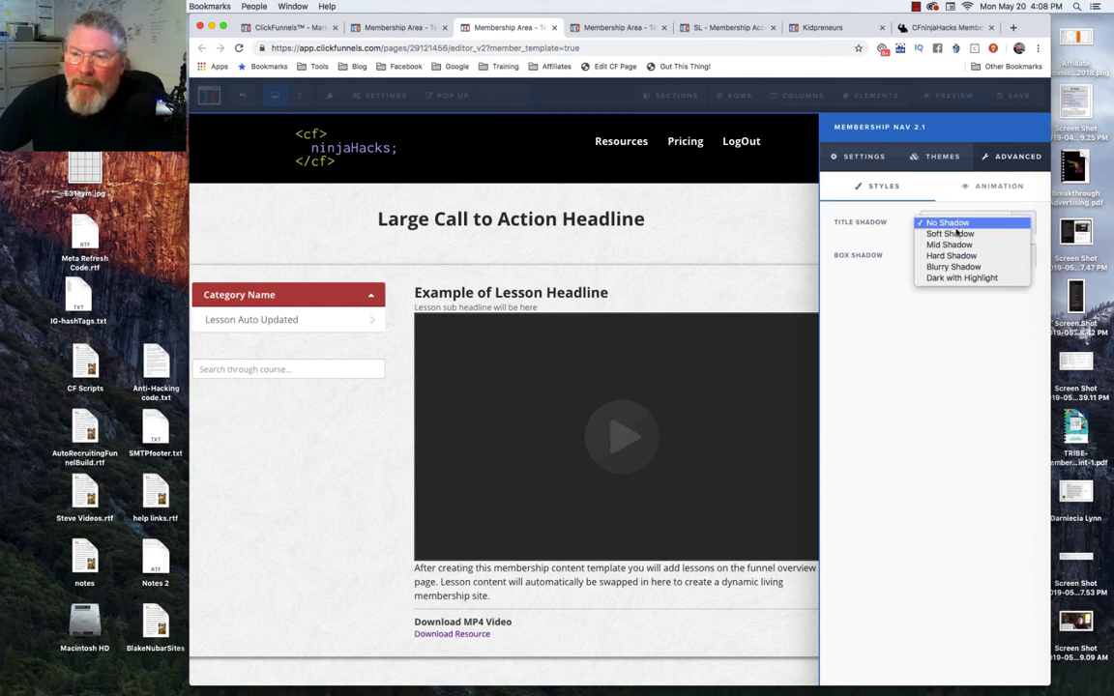
click(959, 279)
click(959, 223)
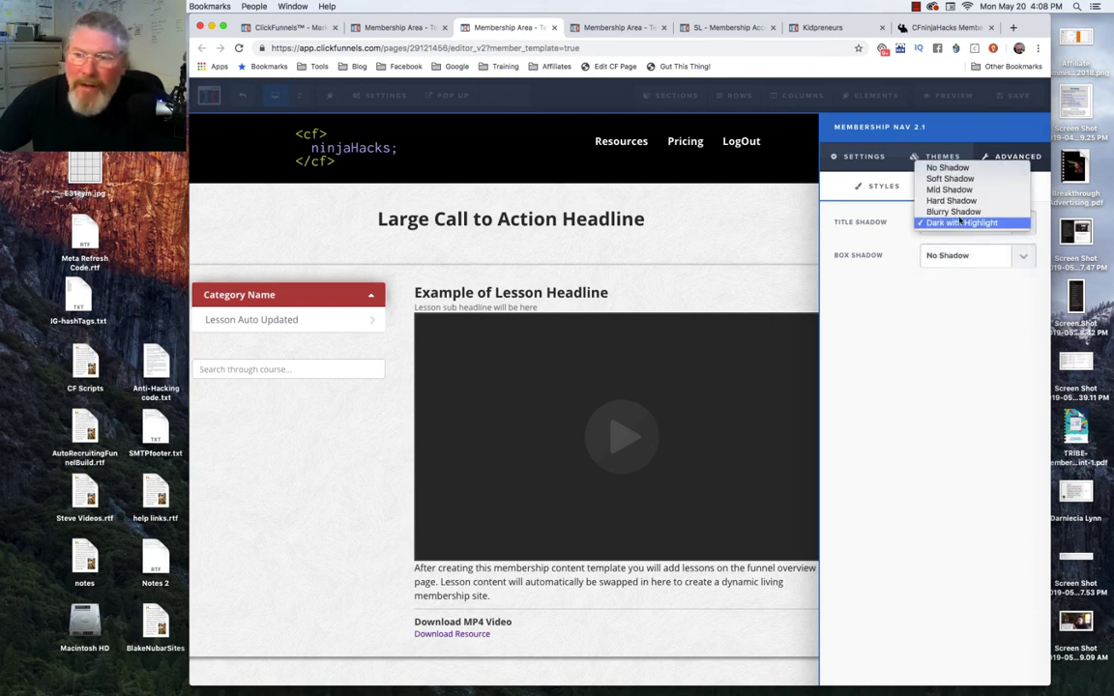
click(955, 202)
- Set the membership navigation's box shadow to Hard Shadow and close its settings
click(958, 255)
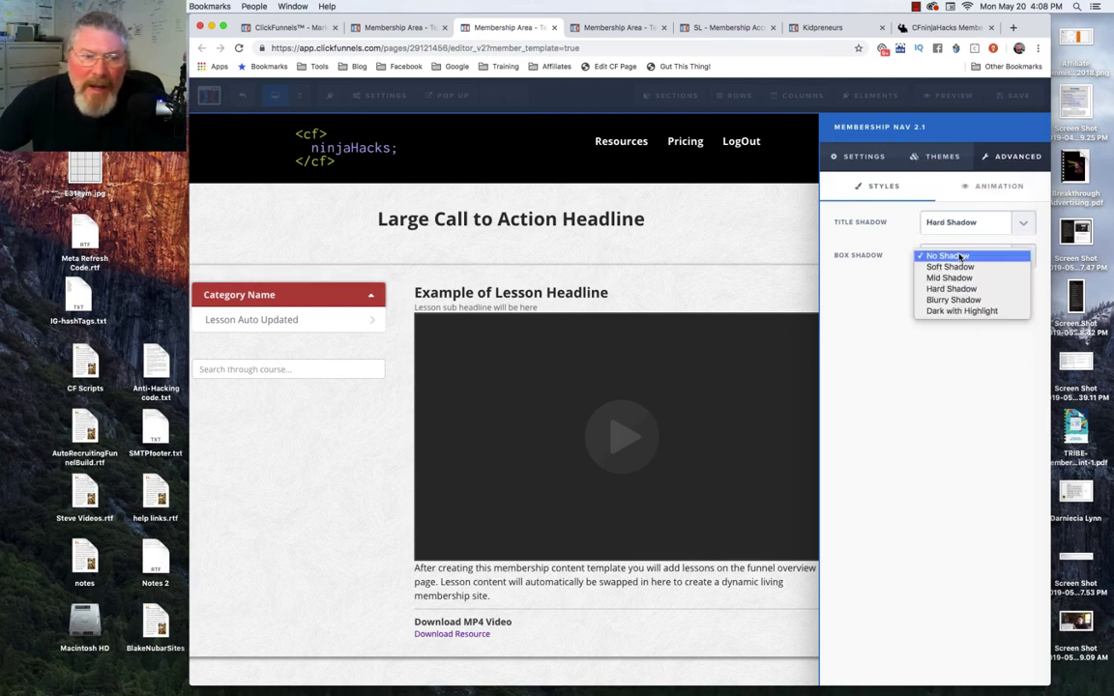
click(958, 289)
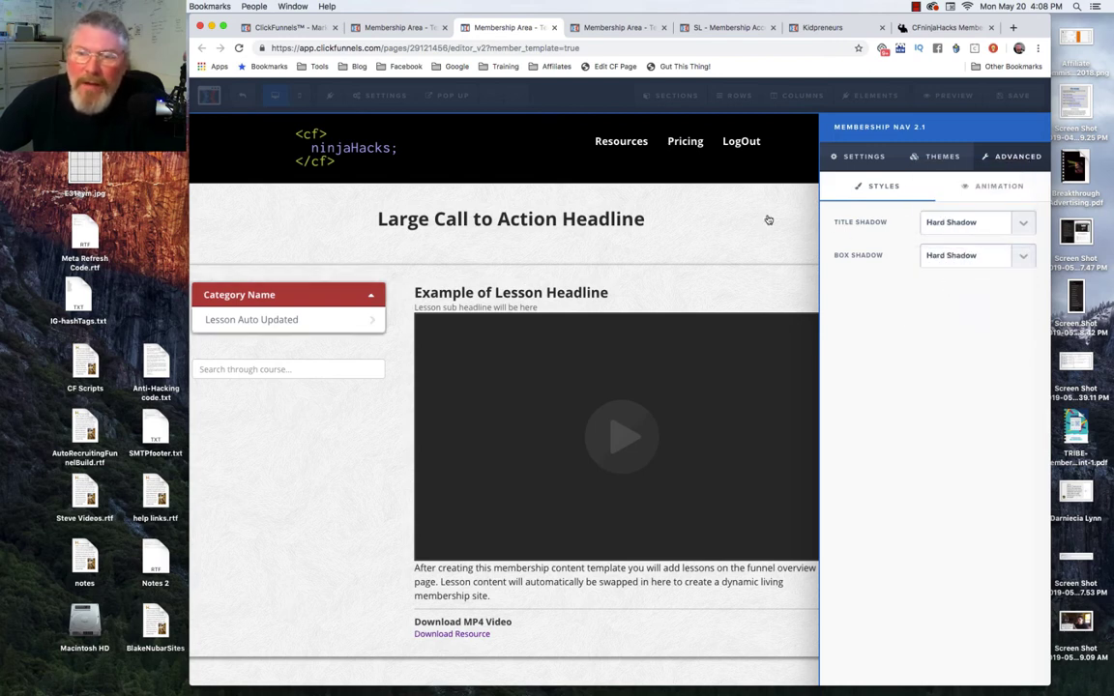
click(626, 269)
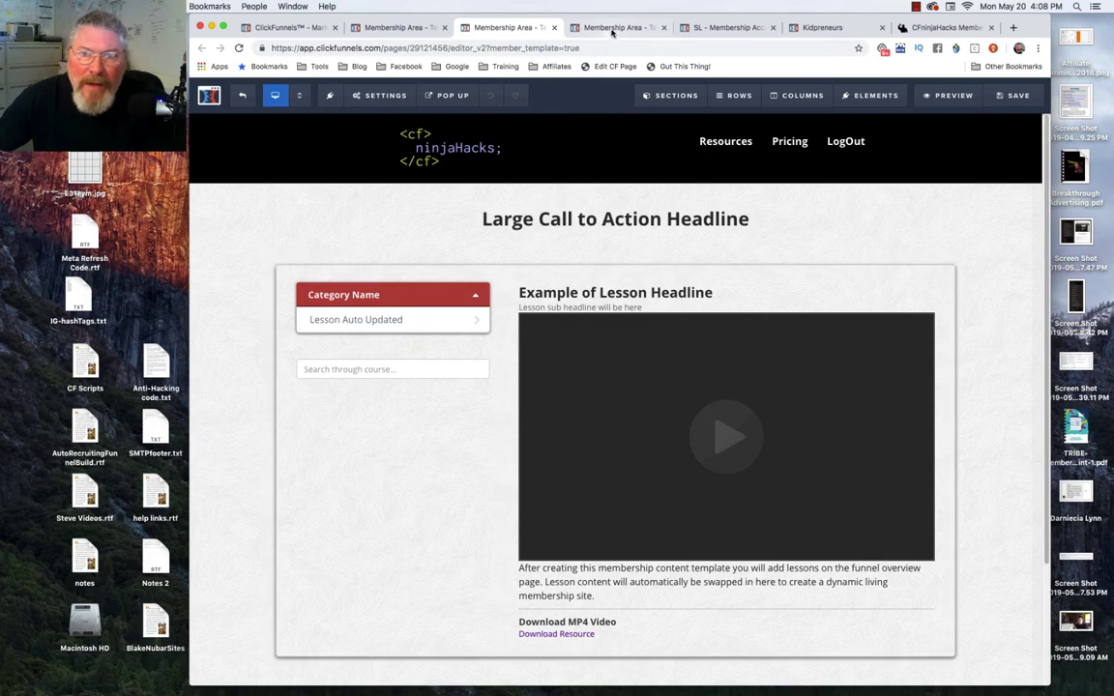
- Compare the section navigation styling of the Secret MLM Hacks example with the plain Finance Team Academy membership area
click(614, 28)
click(690, 27)
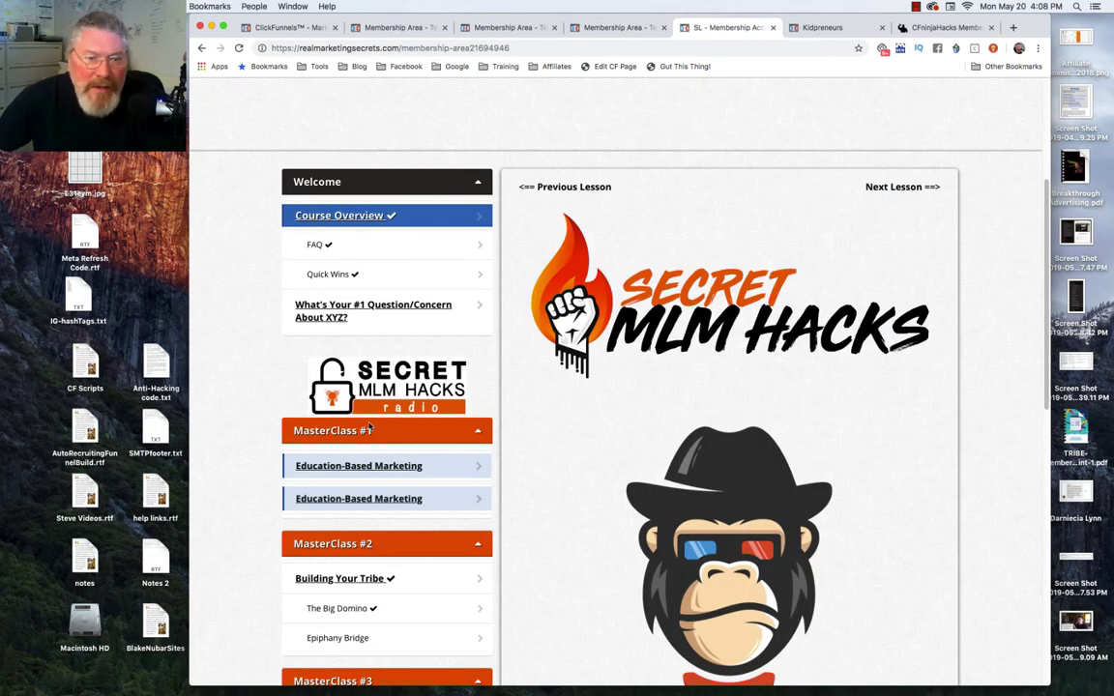
scroll(387, 397, down, 2)
scroll(396, 407, down, 5)
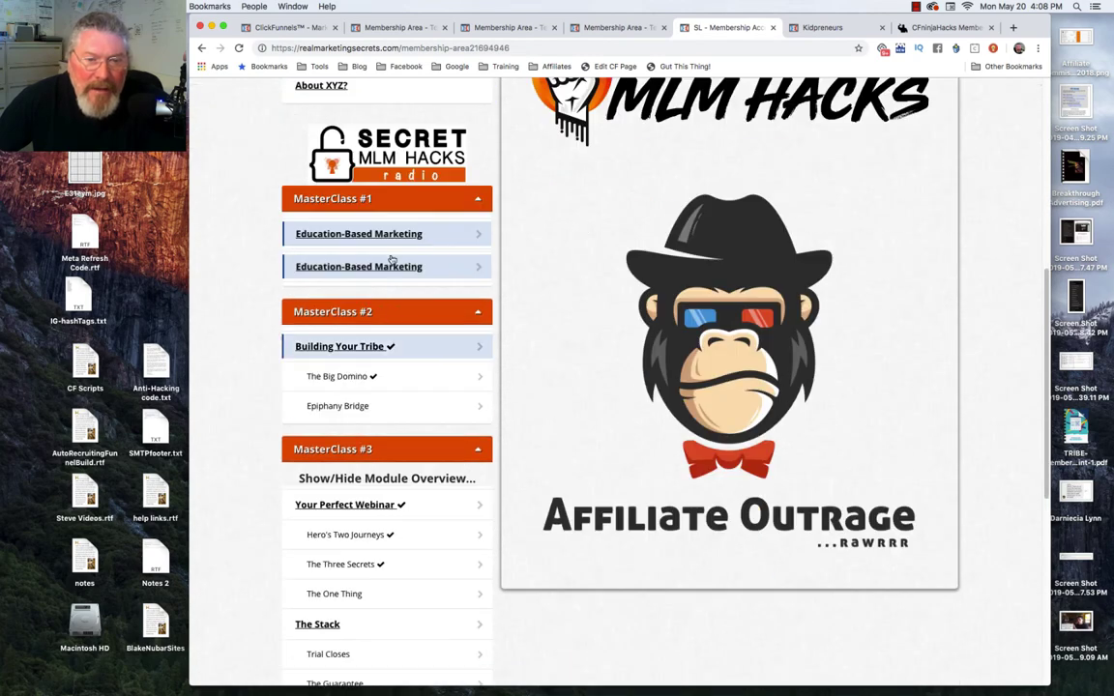
scroll(657, 239, up, 8)
scroll(657, 240, up, 1)
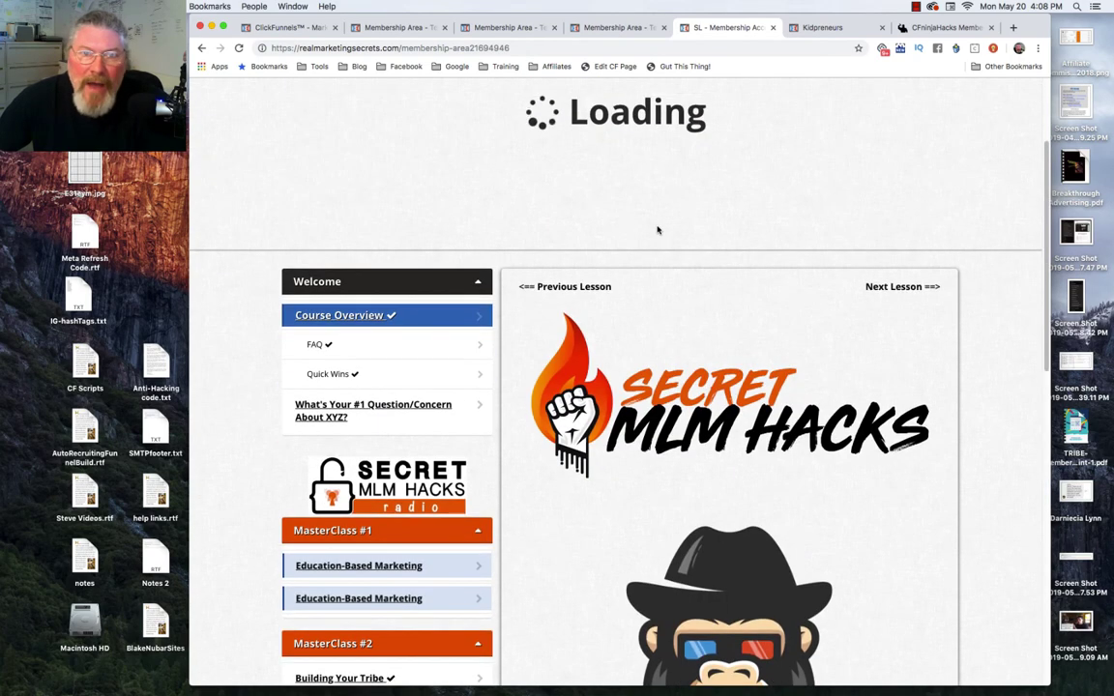
click(612, 28)
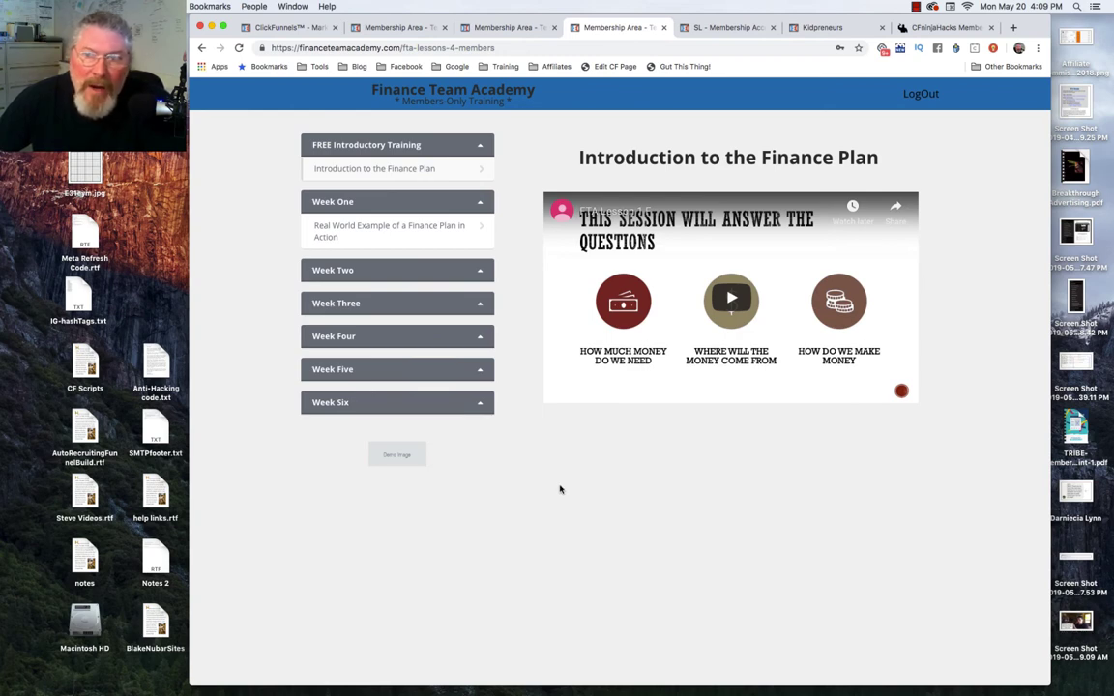
- In the CFninjaHacks members area, expand Hacks 101 and Pre-Funnel to examine the nested navigation sections
click(943, 29)
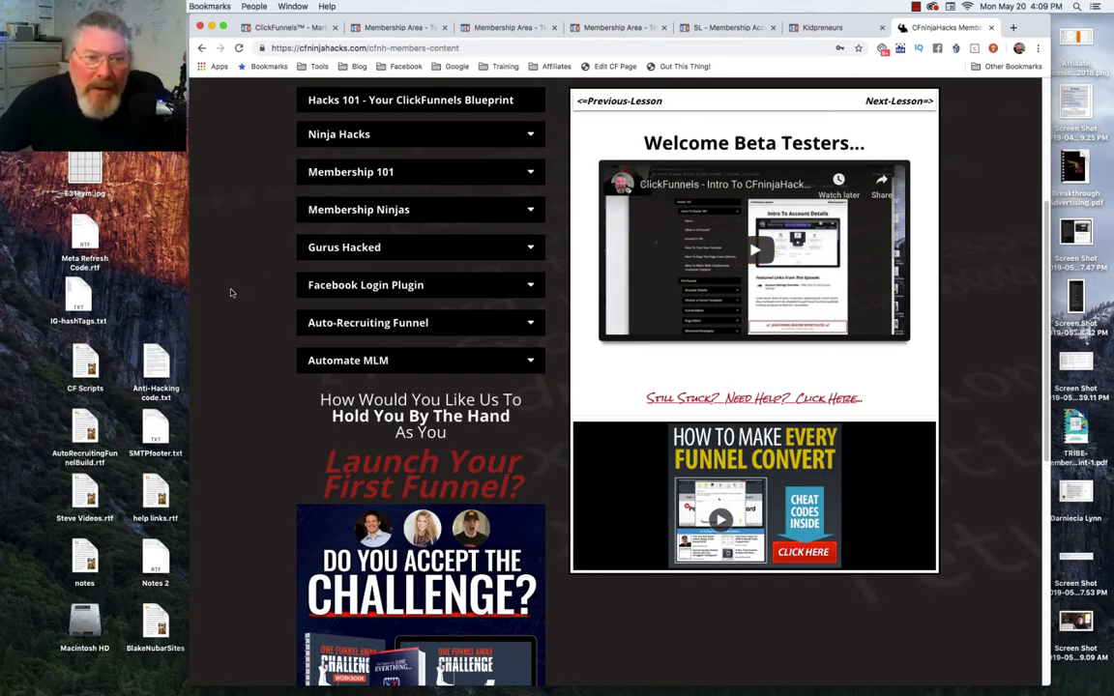
scroll(232, 293, up, 1)
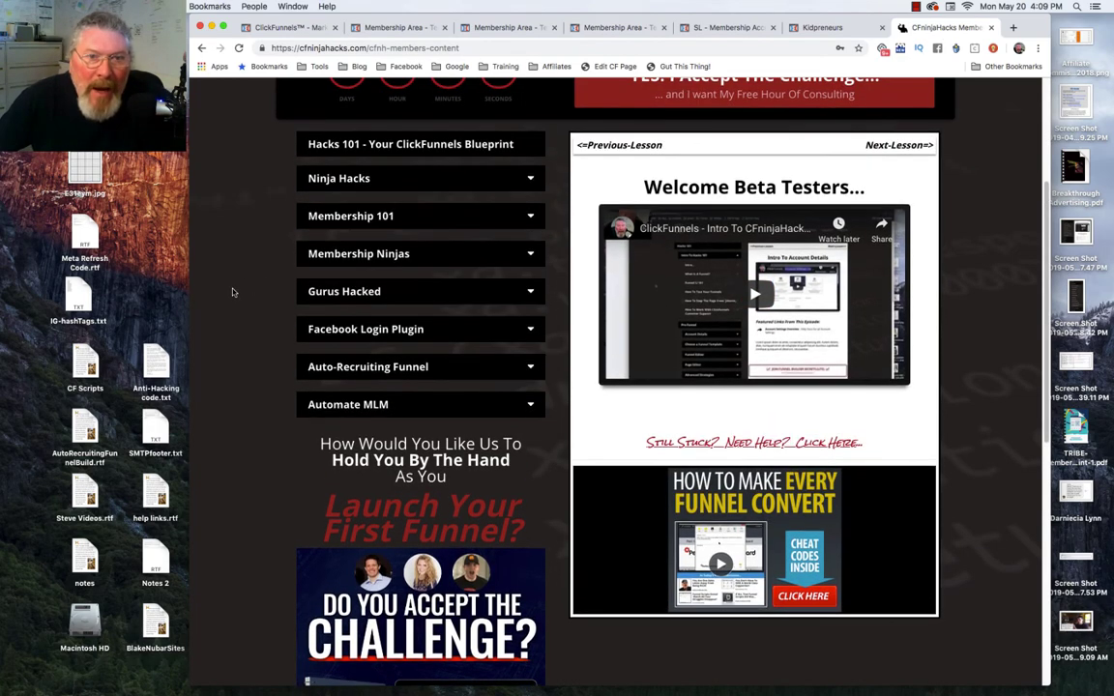
scroll(232, 292, down, 1)
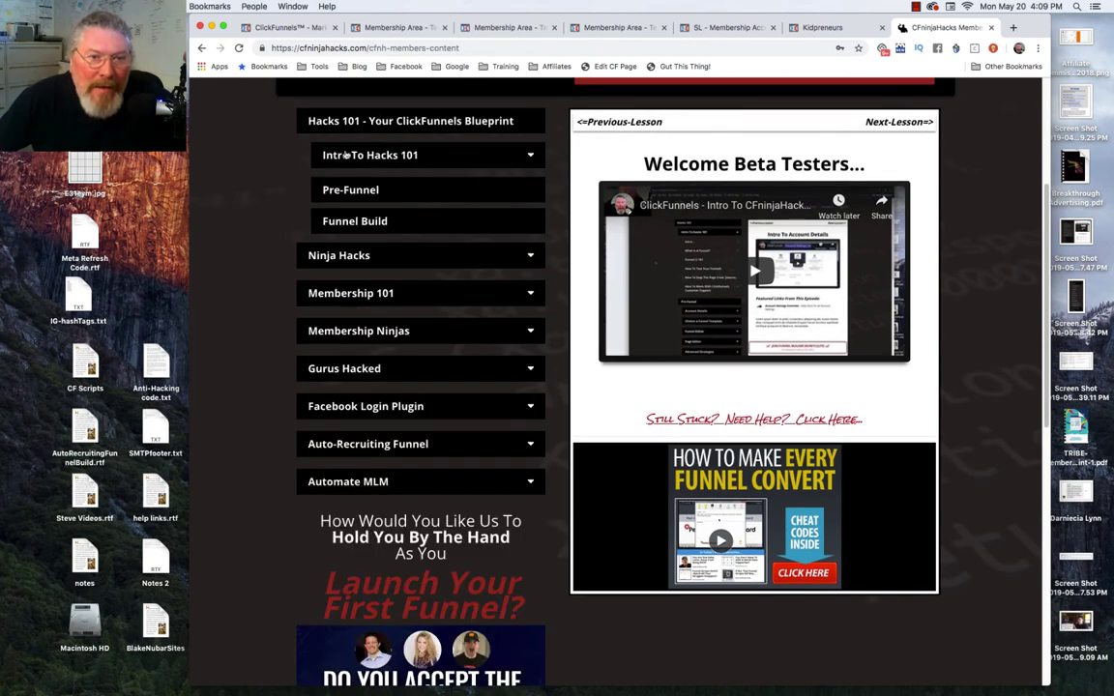
click(345, 154)
click(348, 152)
click(366, 190)
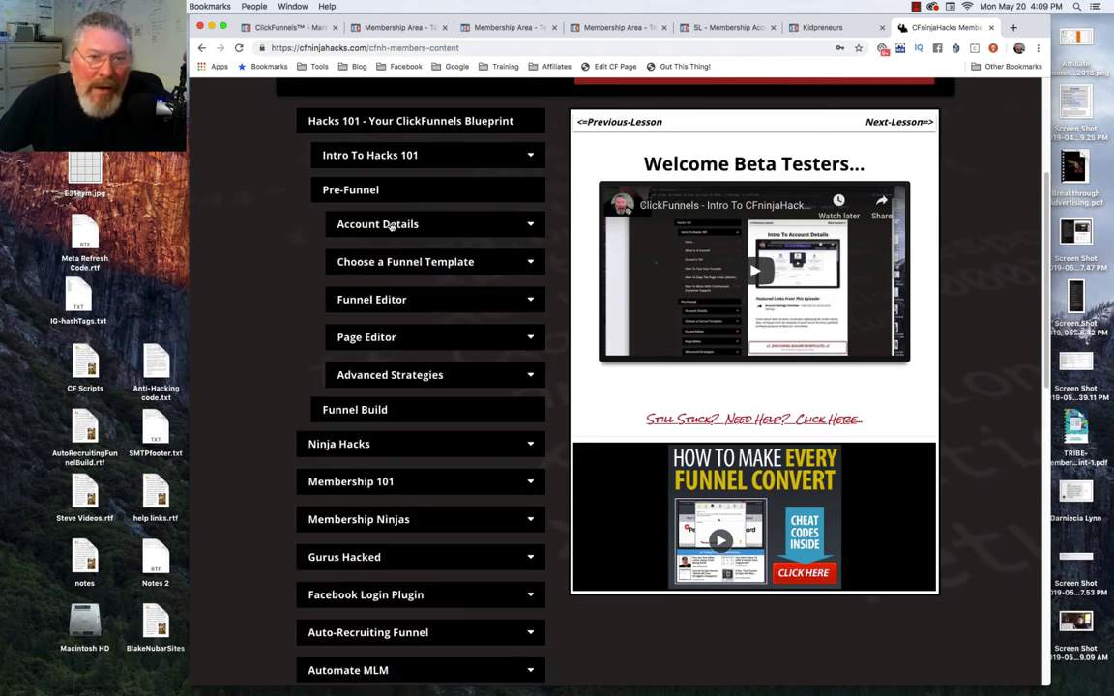
click(391, 225)
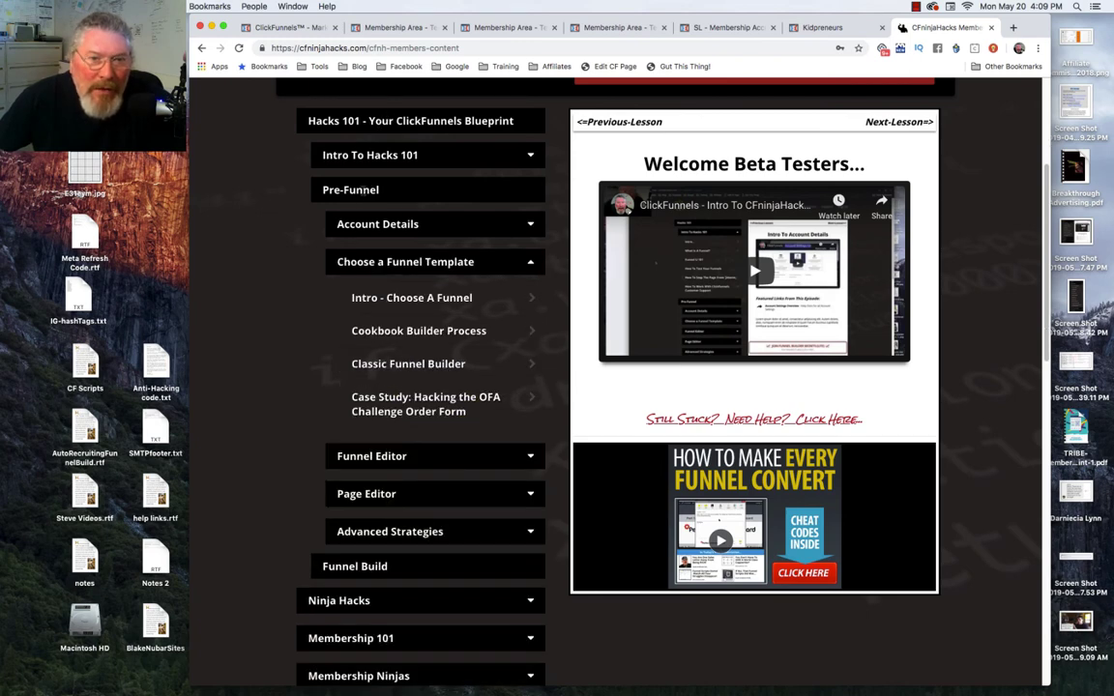
- Expand the Account Details and Choose a Funnel Template lesson lists under Pre-Funnel, then collapse the whole Hacks 101 section
click(352, 192)
click(350, 190)
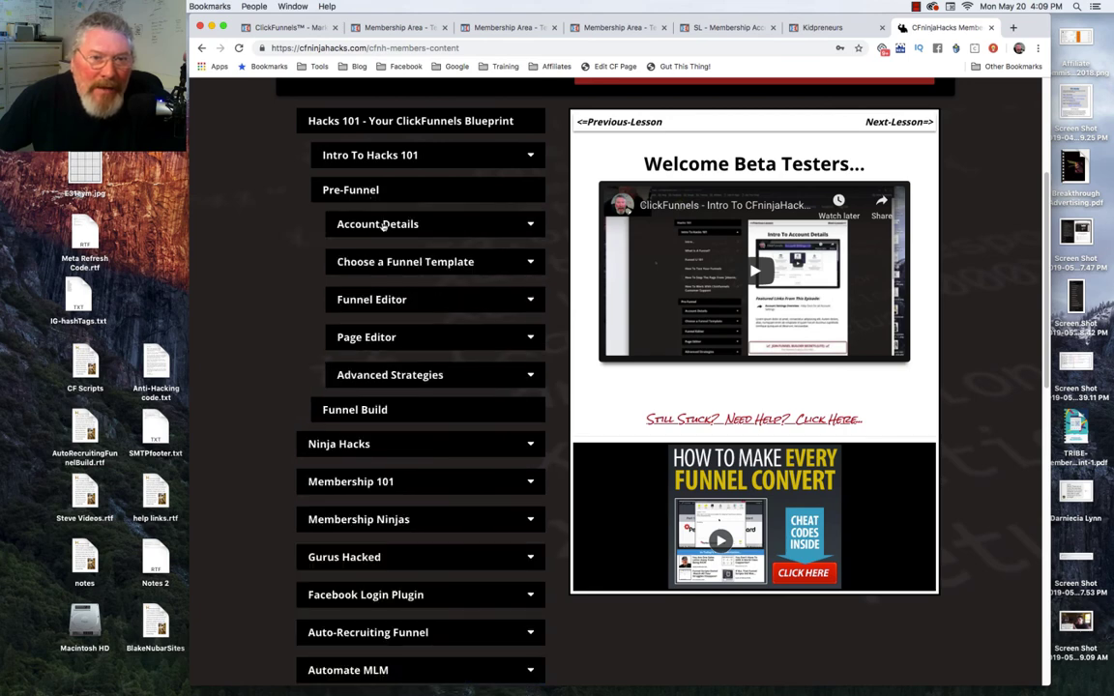
click(346, 219)
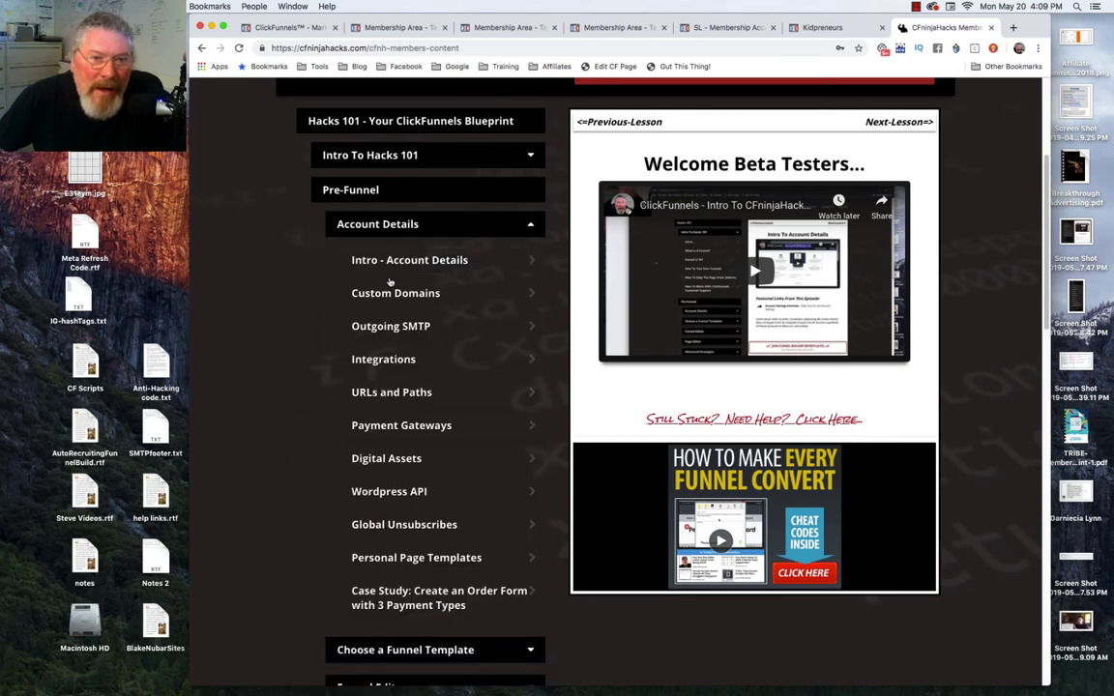
click(371, 651)
scroll(387, 247, down, 2)
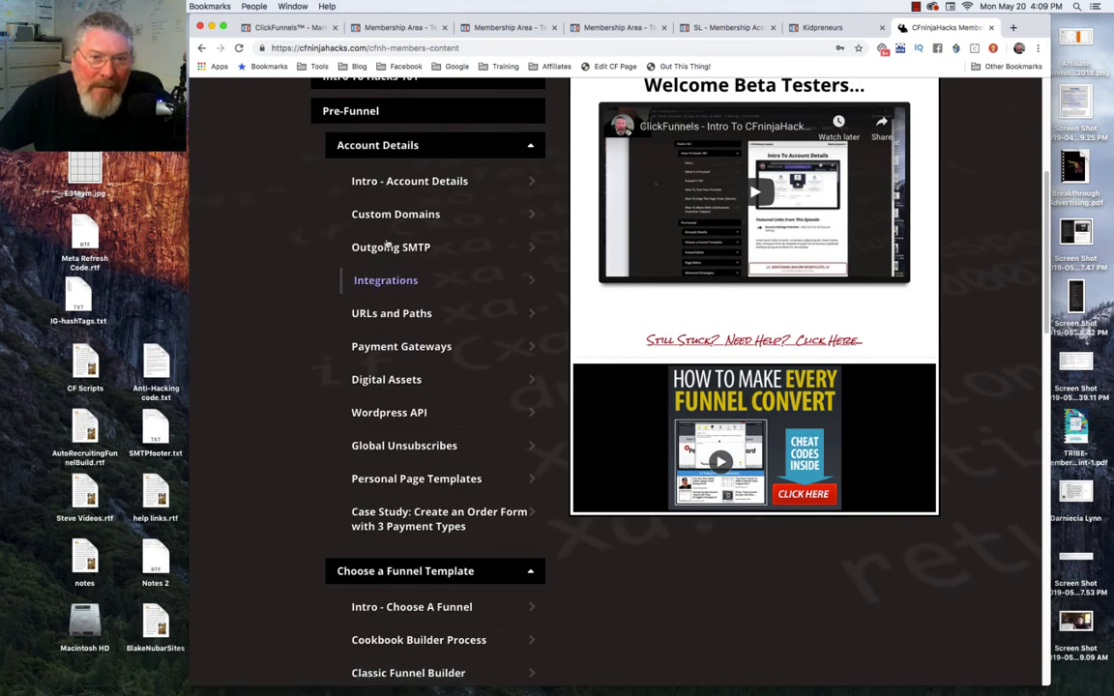
scroll(387, 246, up, 2)
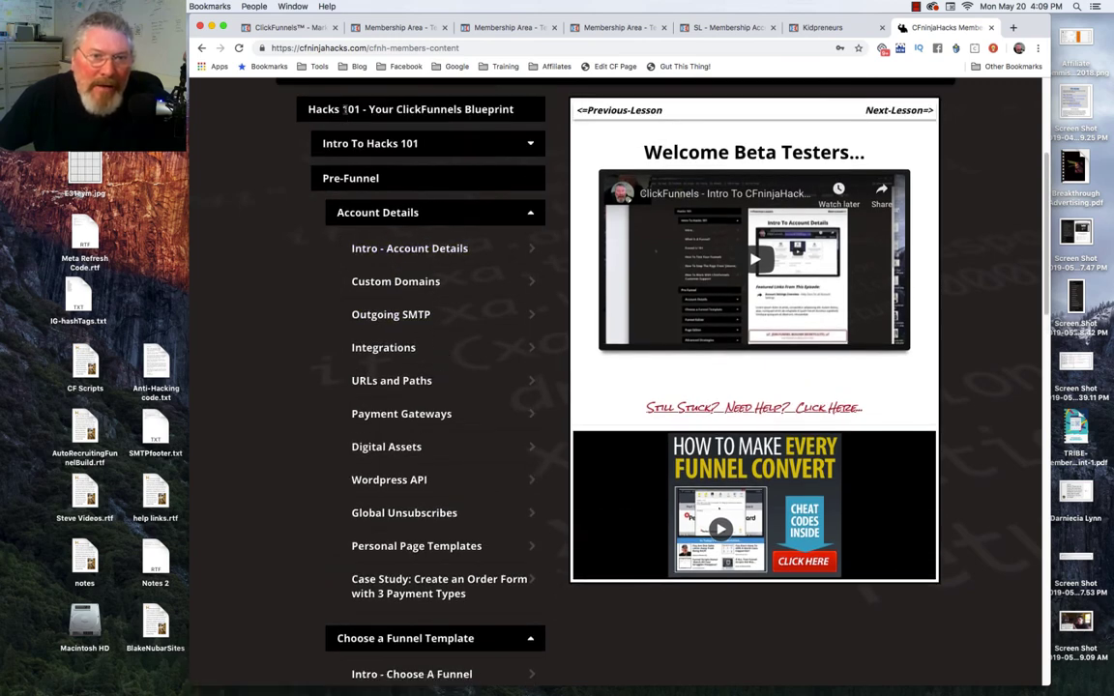
click(343, 109)
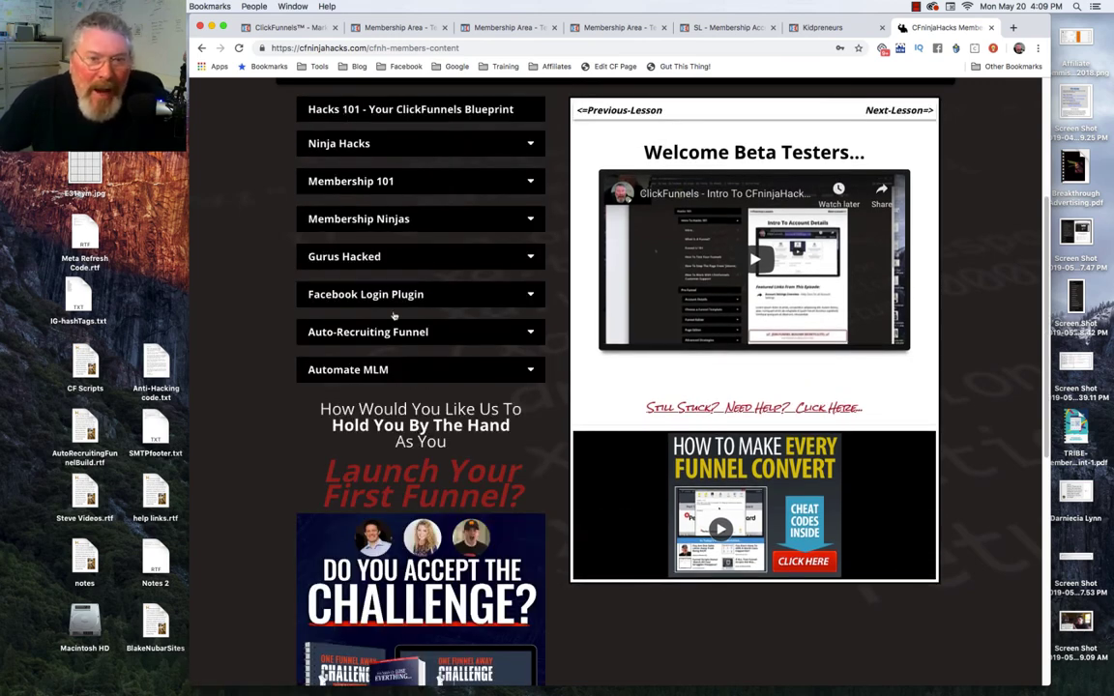
- Expand Ninja Hacks, Membership 101 and Hacks 101 down to Account Details to compare single-level and nested navigation sections
scroll(430, 301, up, 1)
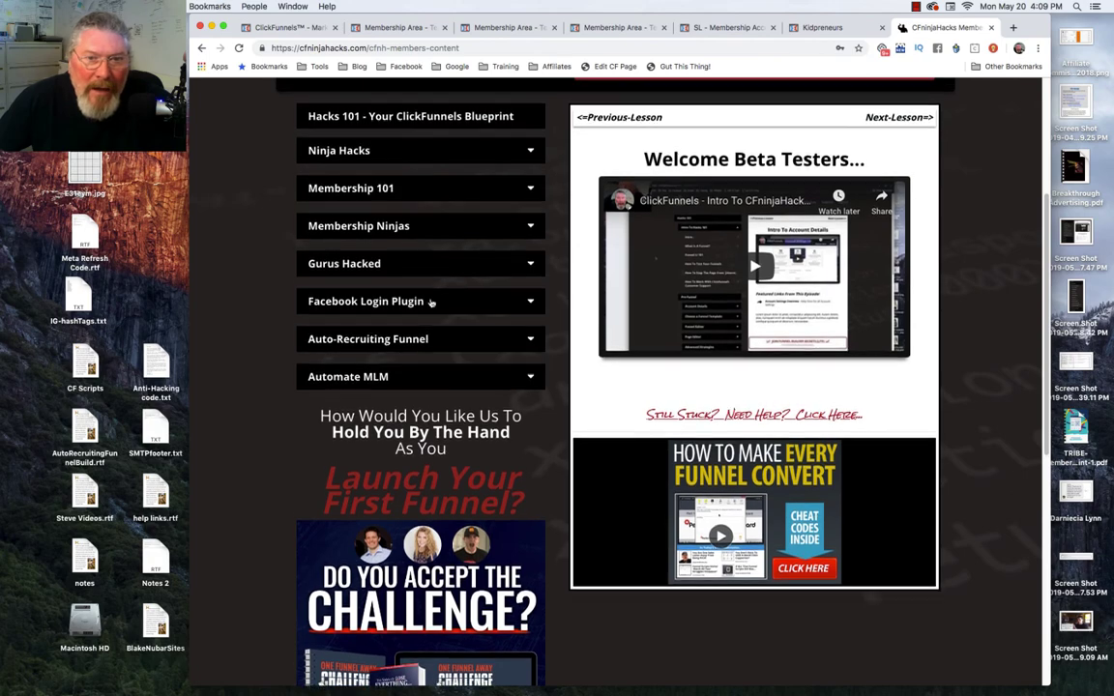
click(420, 152)
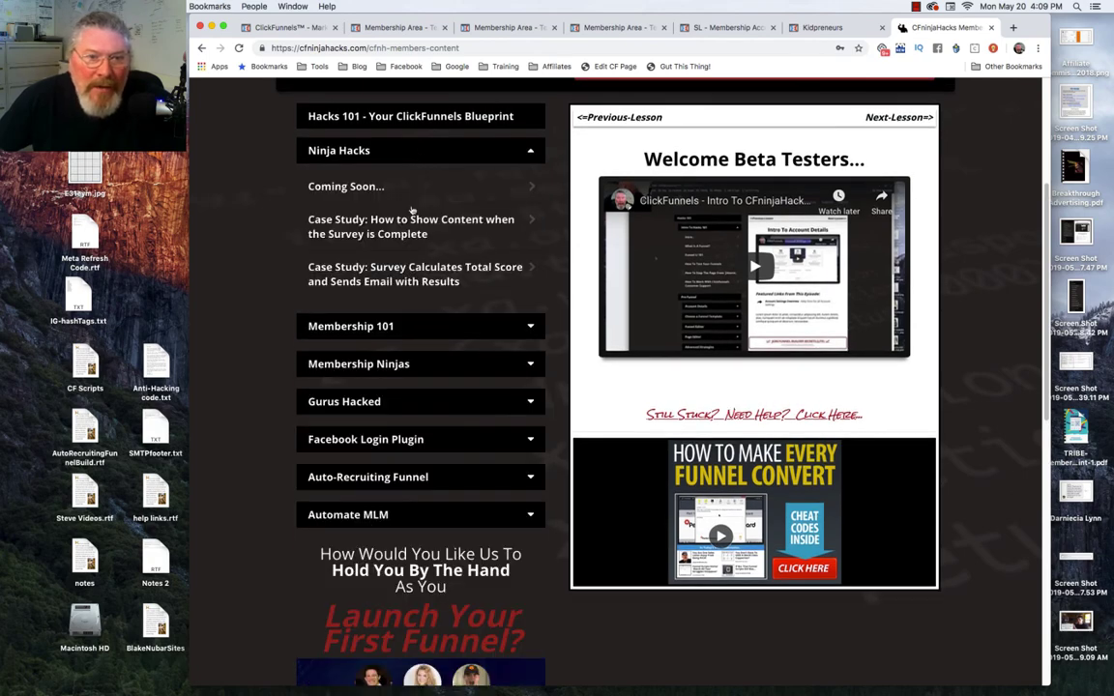
click(424, 328)
click(392, 117)
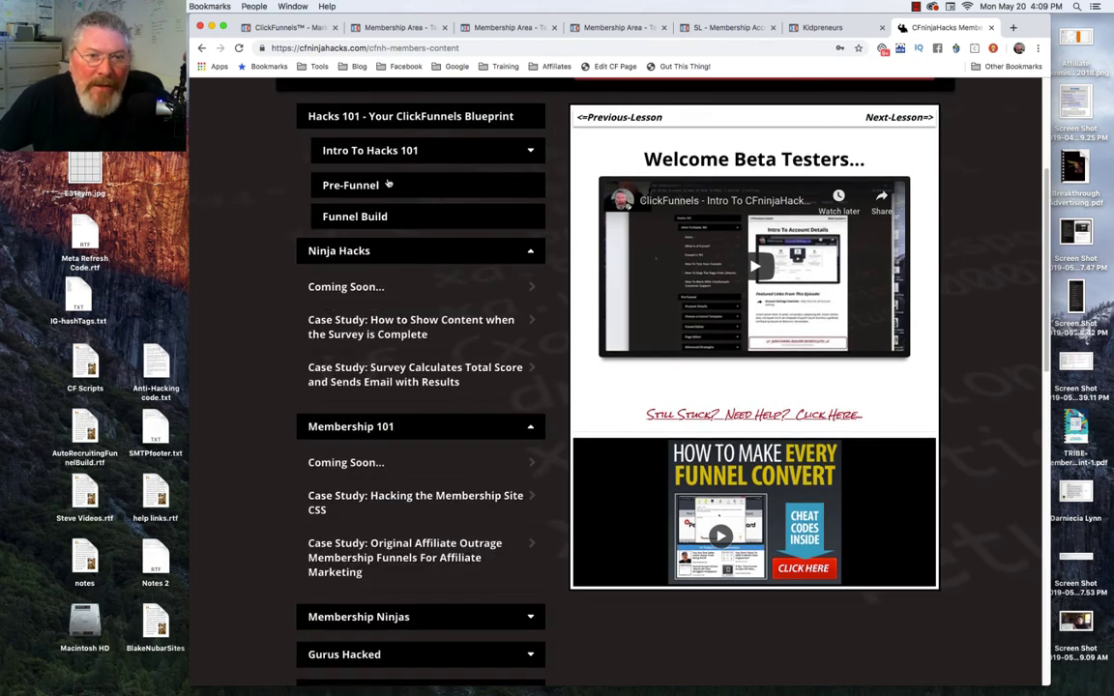
click(388, 184)
click(399, 221)
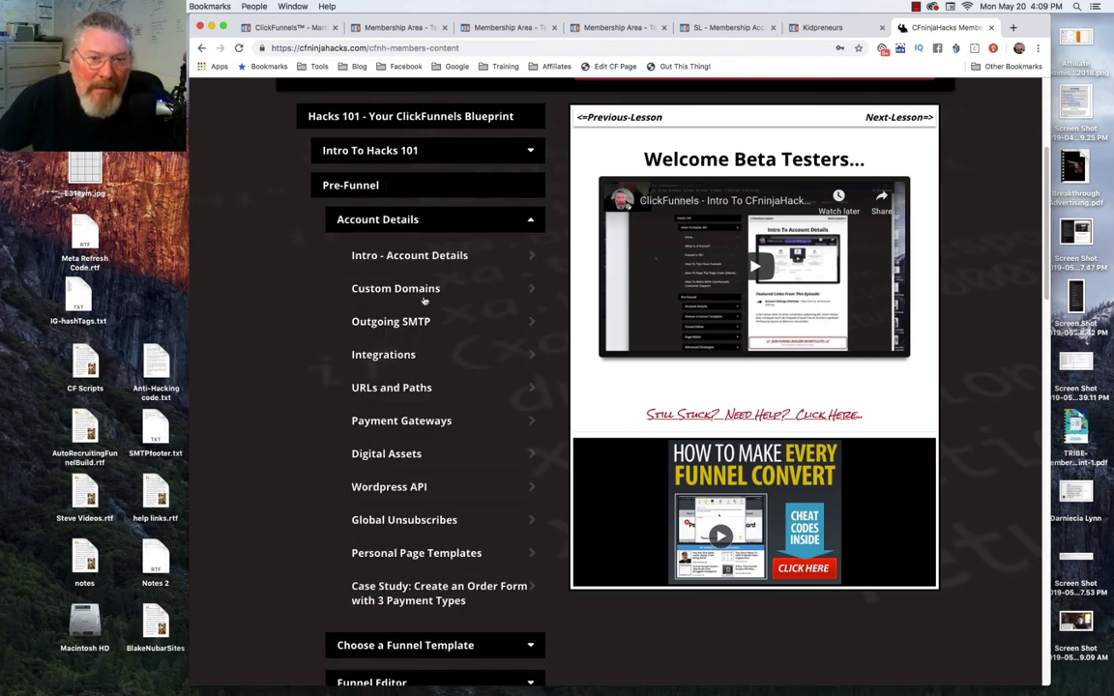
scroll(427, 316, down, 2)
scroll(432, 314, up, 8)
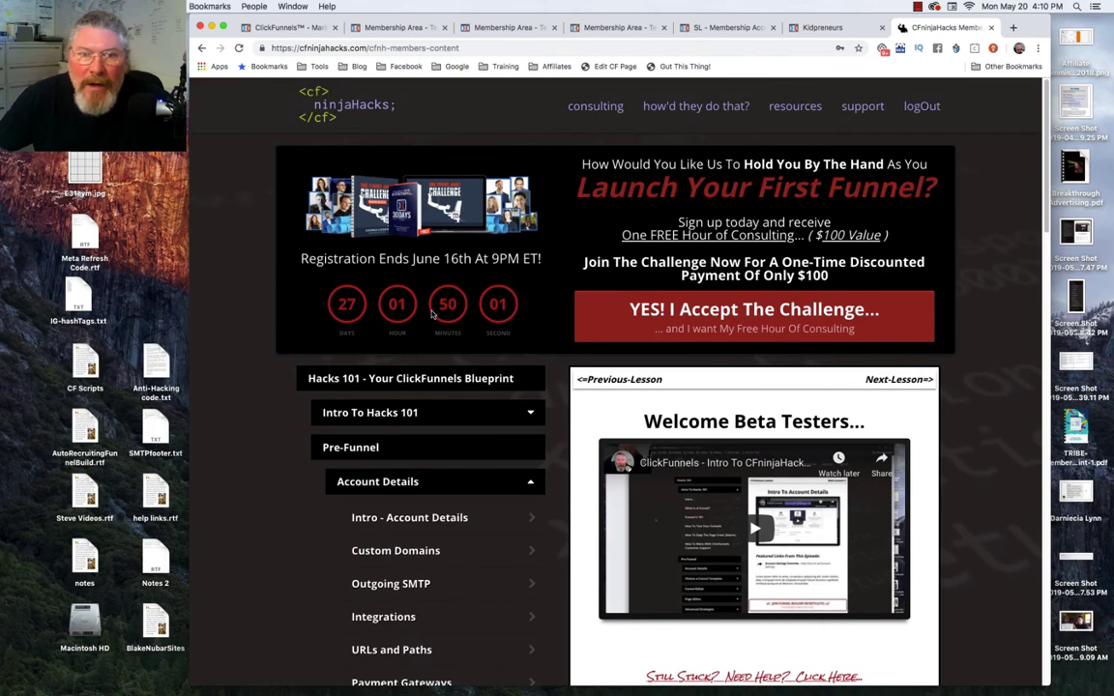
scroll(433, 314, down, 10)
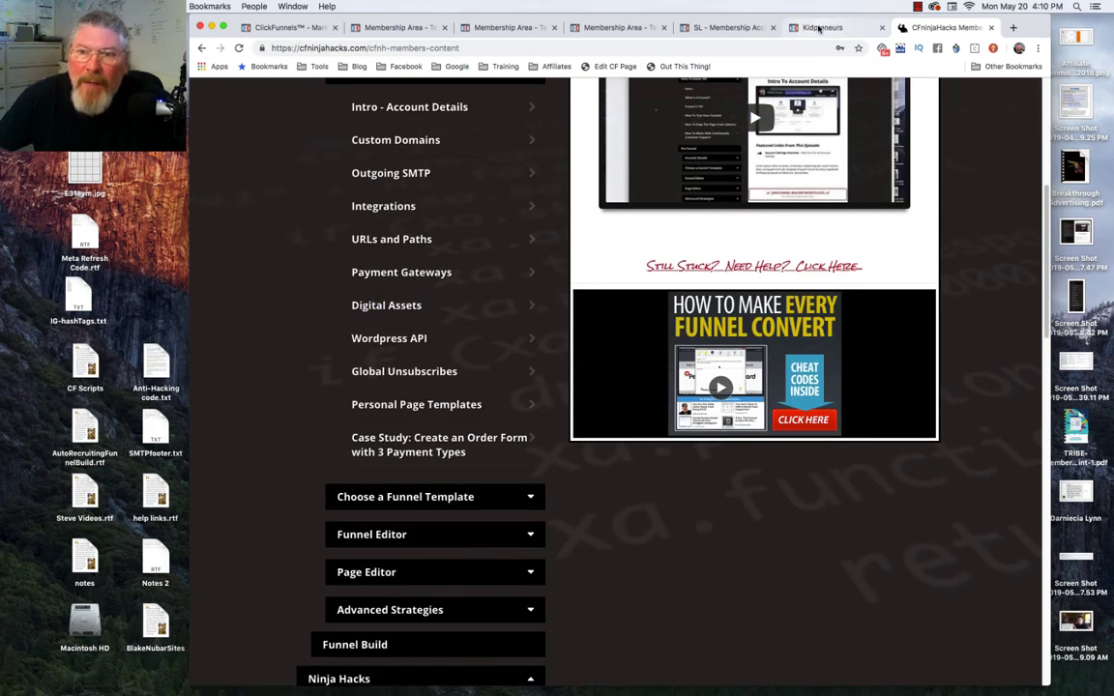
- Switch to the Kidpreneurs example and look over its illustrated table of contents and welcome content
click(819, 28)
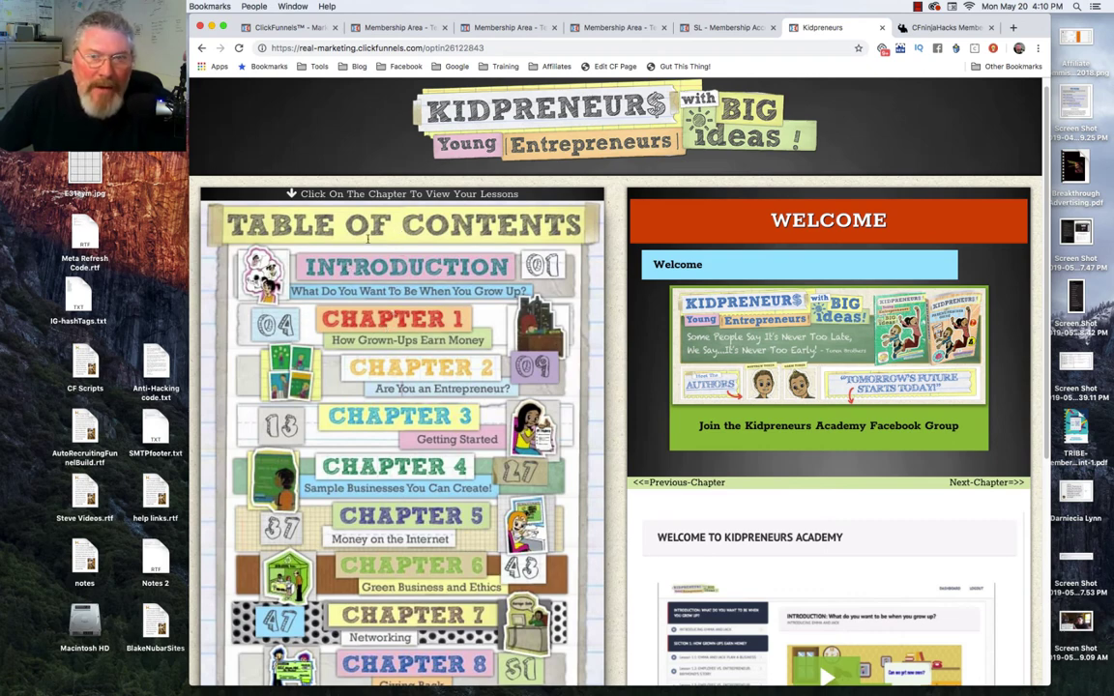
scroll(422, 489, down, 1)
scroll(421, 488, down, 5)
scroll(422, 488, up, 6)
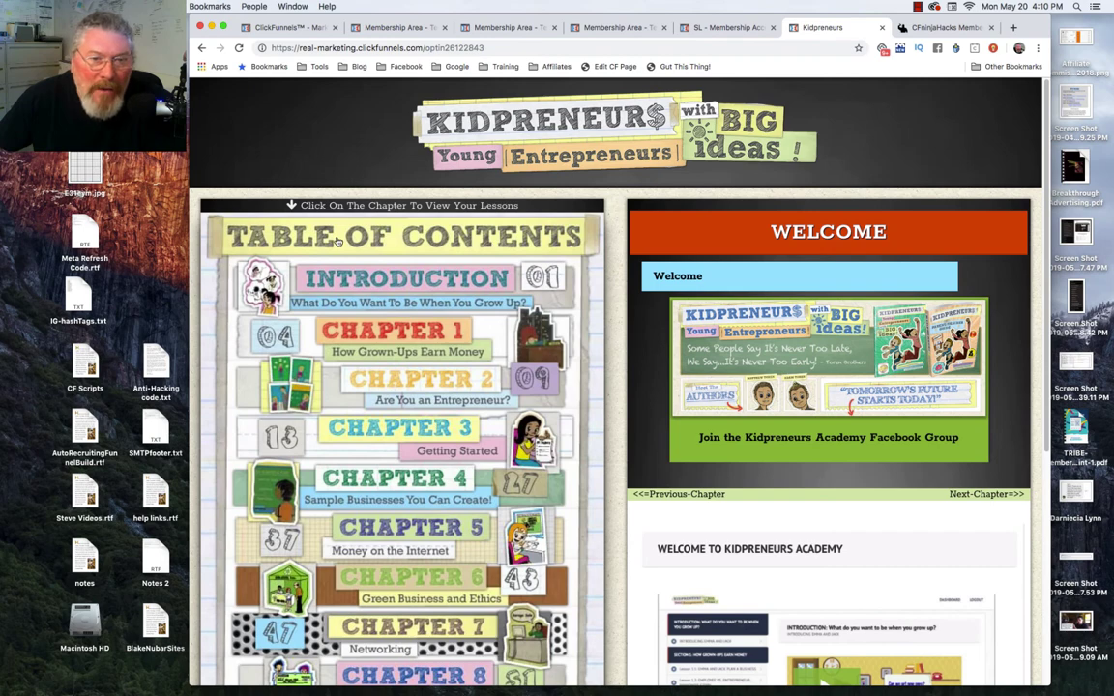
- Open the Kidpreneurs Introduction chapter and view the content of Lessons 1.1, 1.2 and 1.3
click(404, 280)
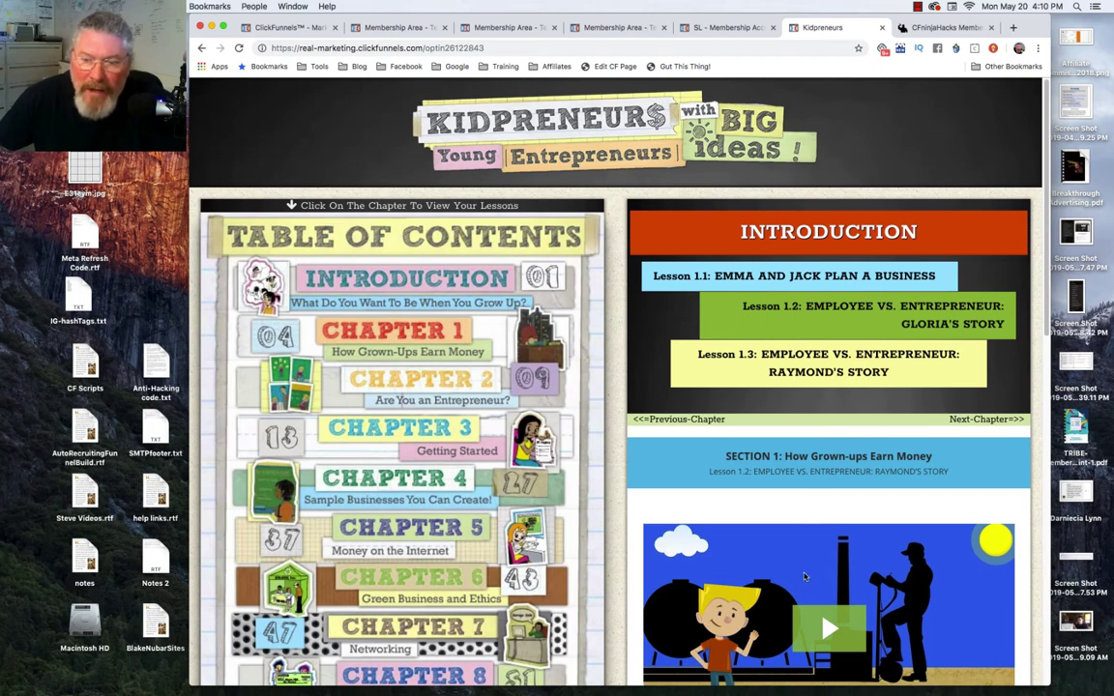
click(766, 277)
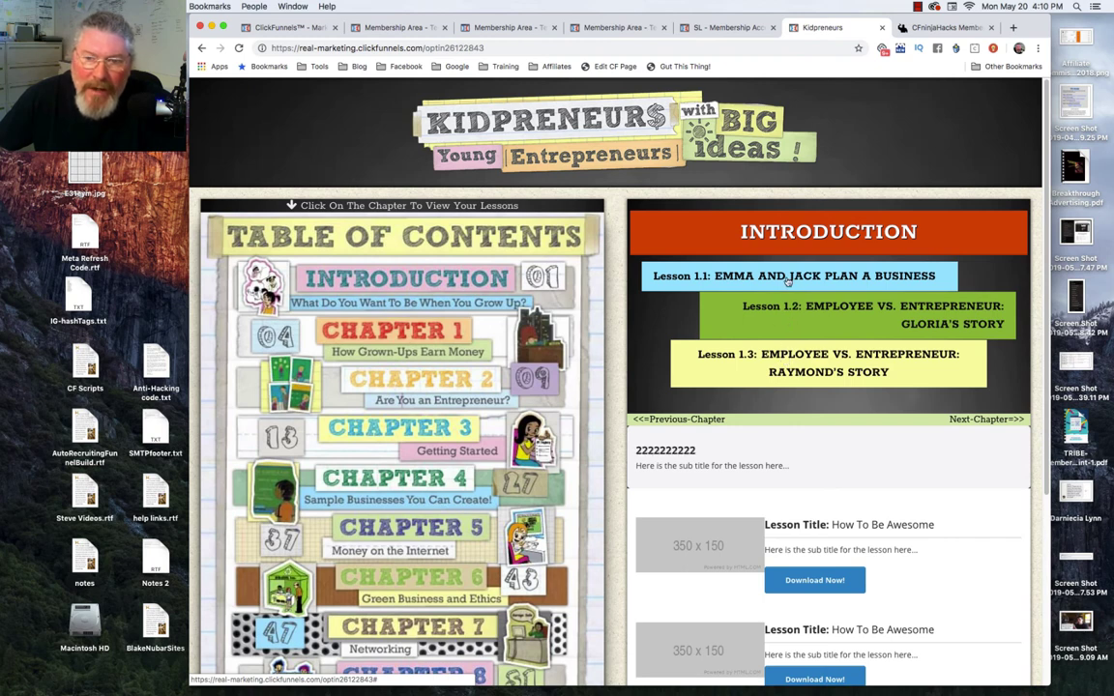
click(781, 322)
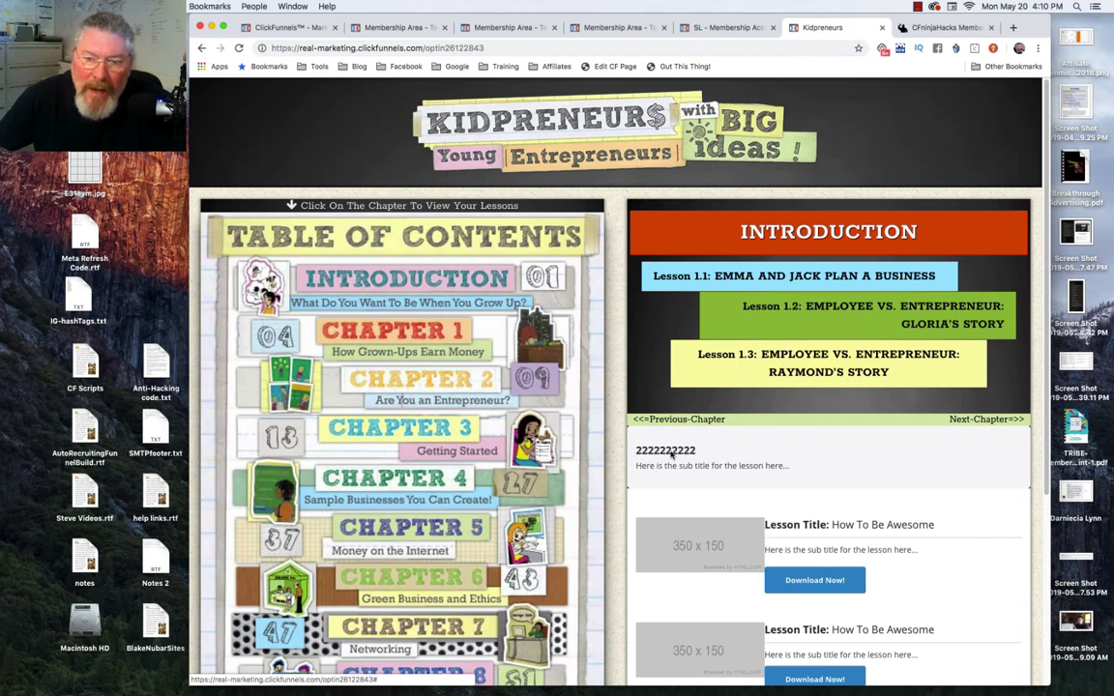
click(776, 362)
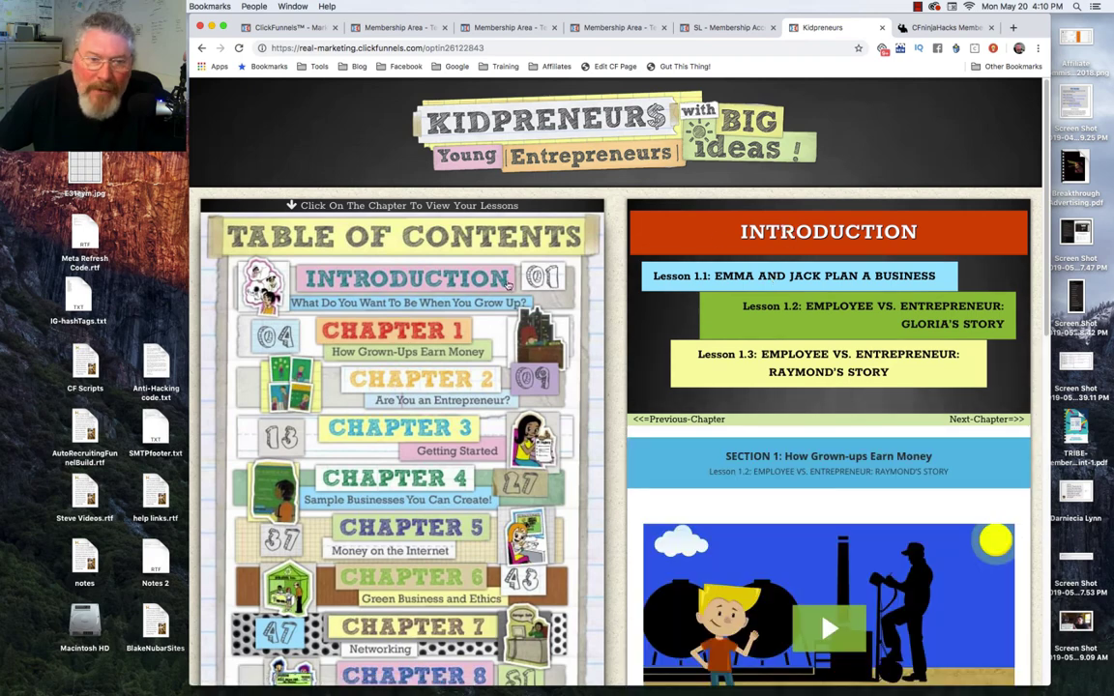
- From the table of contents, view the Welcome page, the Introduction, and Chapters 1, 2 and 3 in turn
click(414, 242)
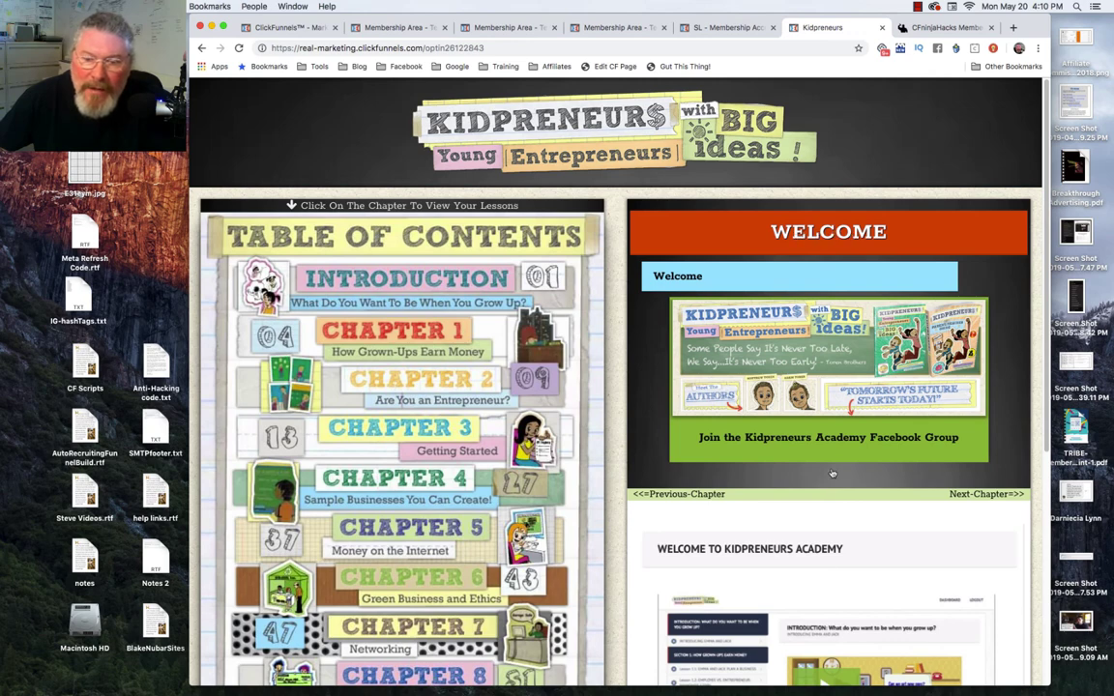
click(410, 282)
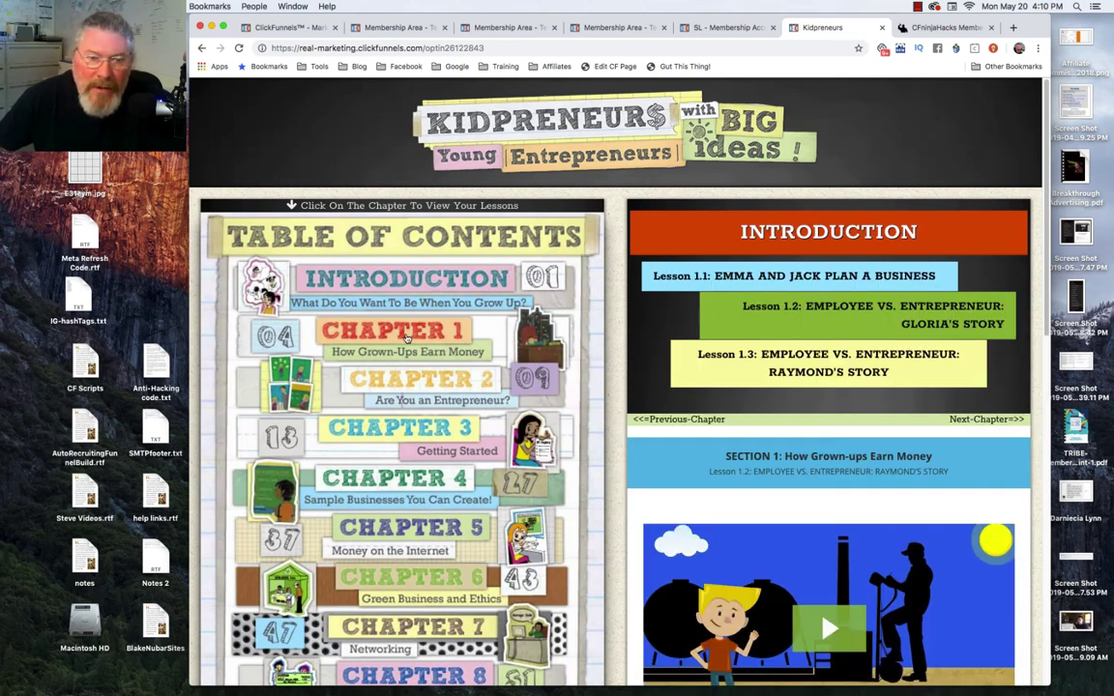
click(370, 308)
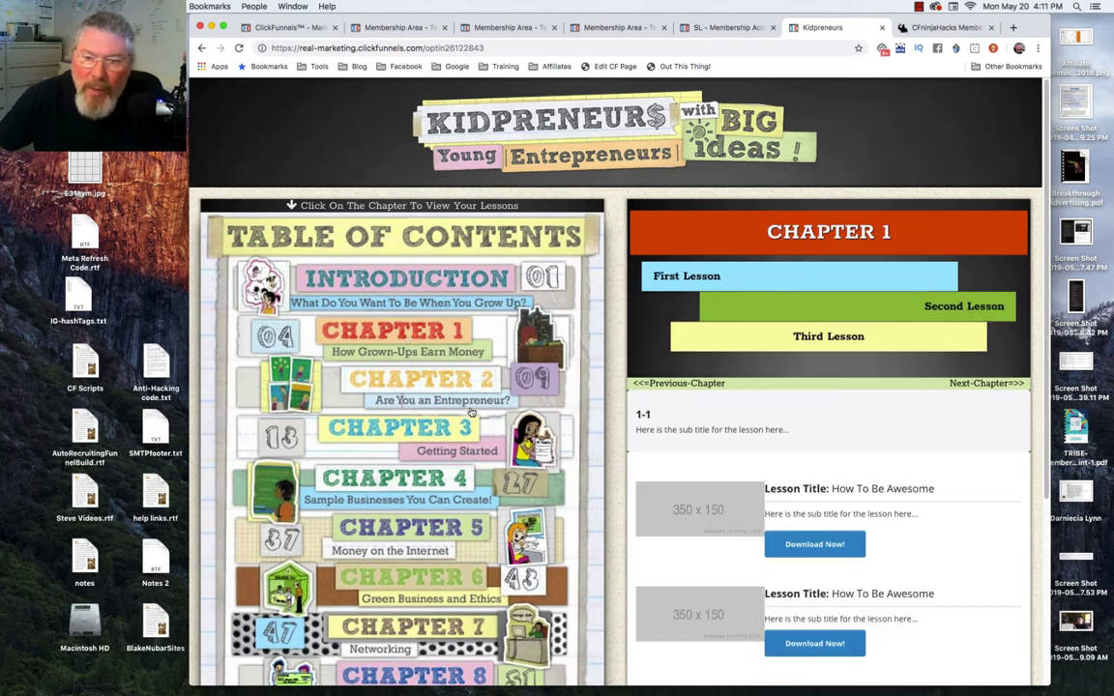
click(432, 387)
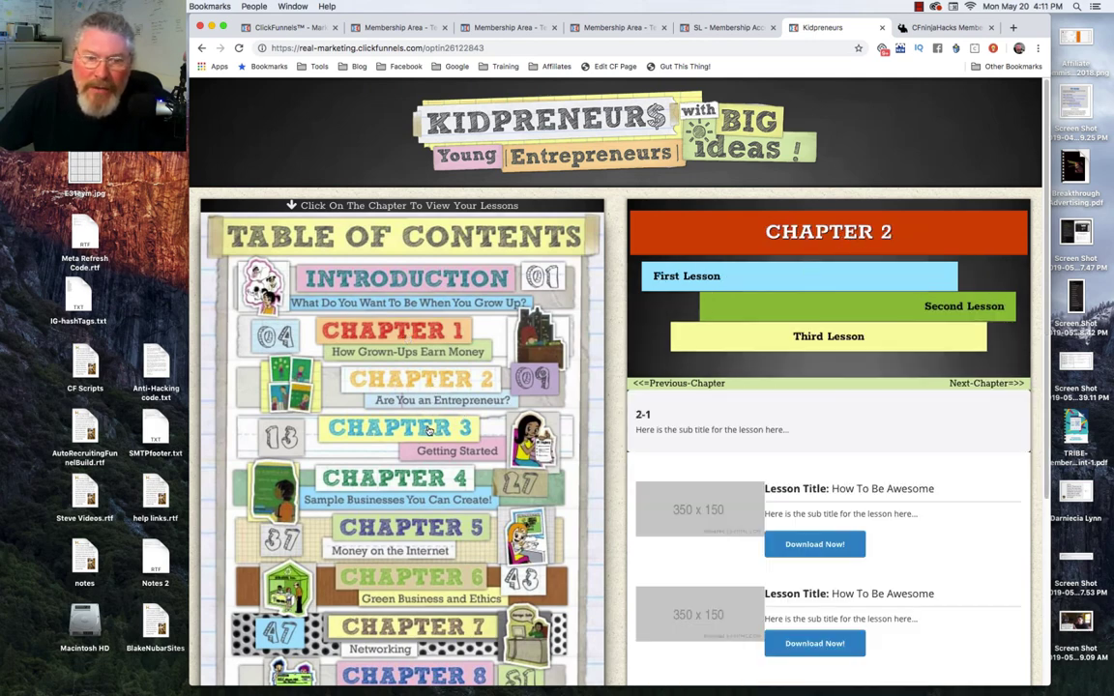
click(429, 431)
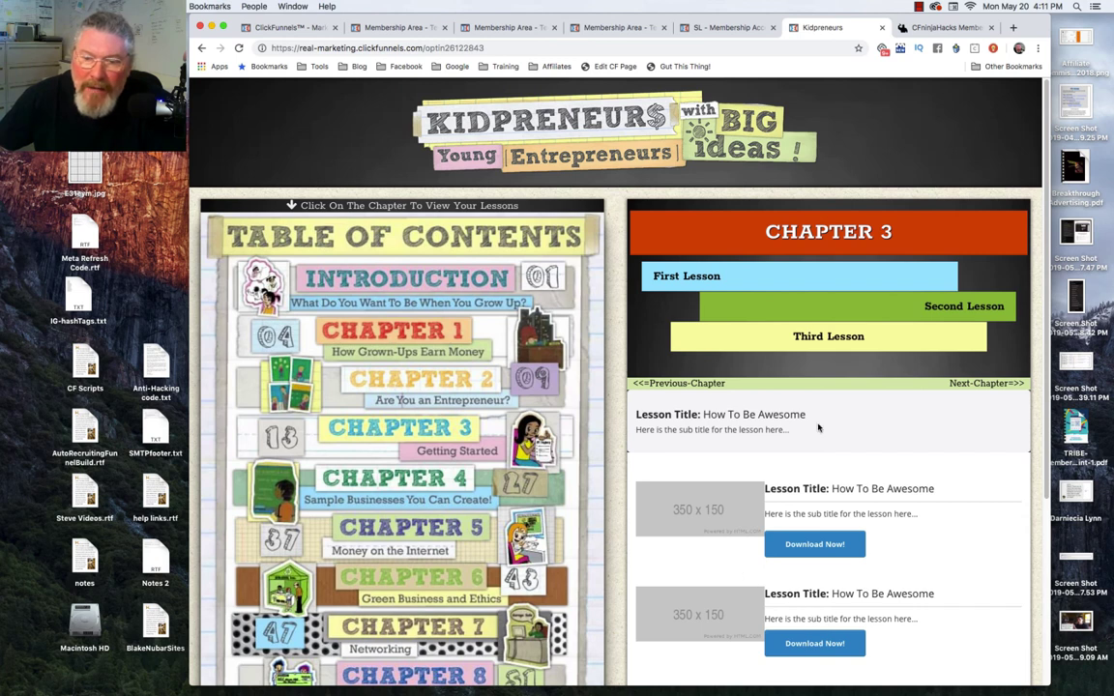
- Browse back through the earlier chapters in the table of contents and reopen the Introduction
click(367, 445)
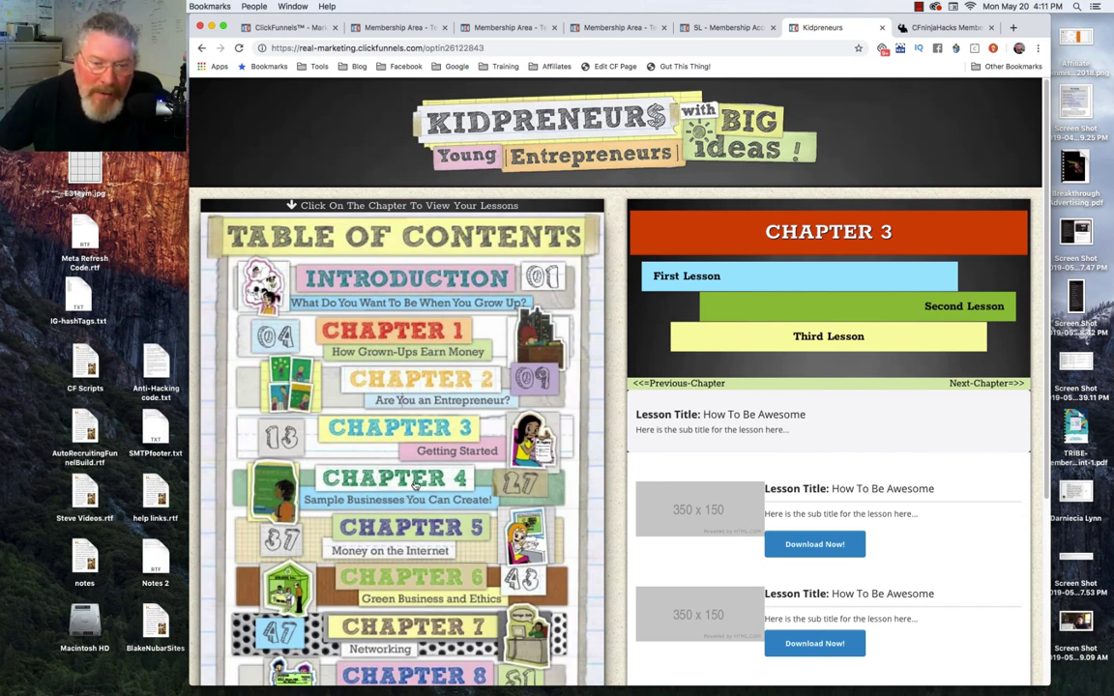
click(422, 332)
click(392, 347)
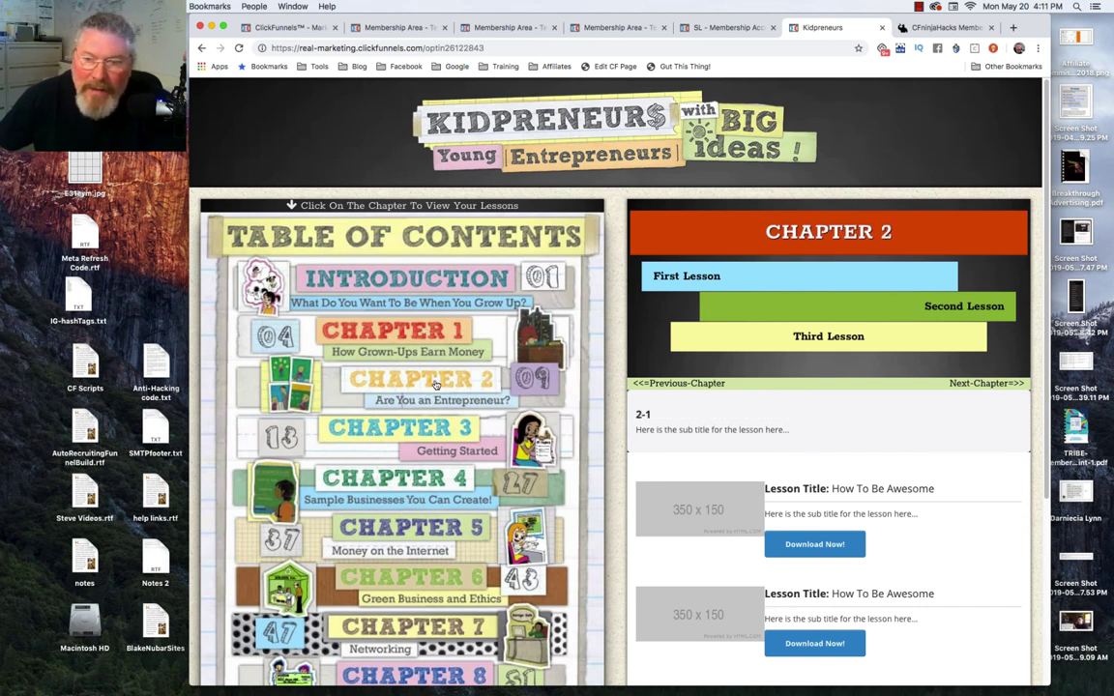
click(399, 258)
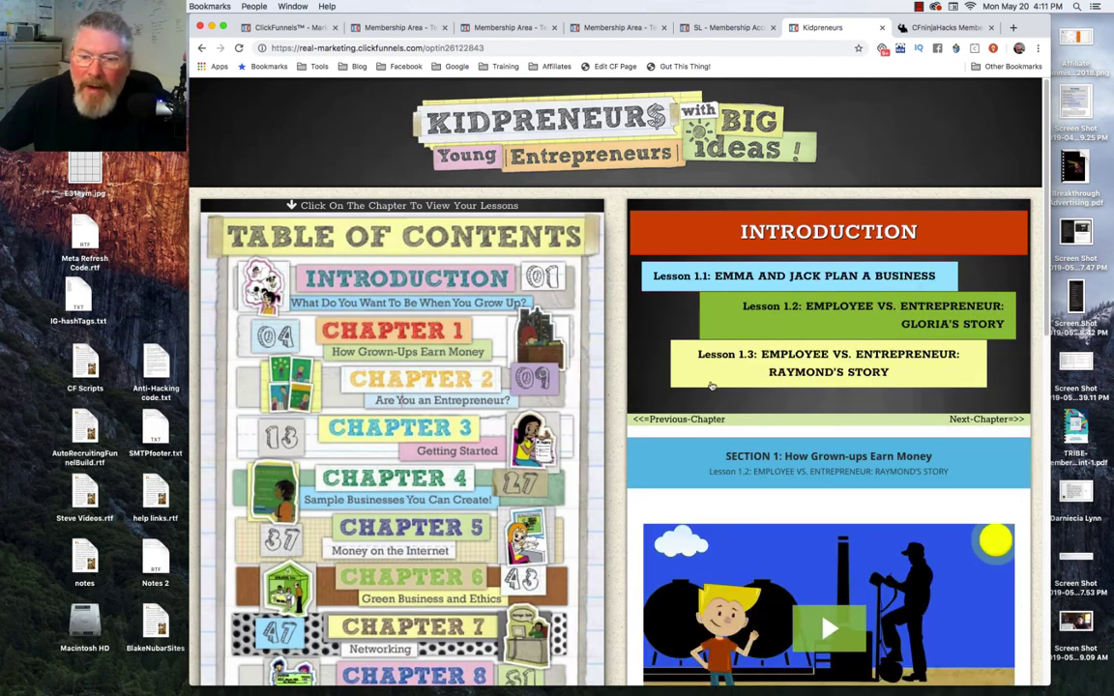
- Test the previous-chapter and next-chapter links between Welcome and the Introduction, and advance to Chapter 1
click(680, 420)
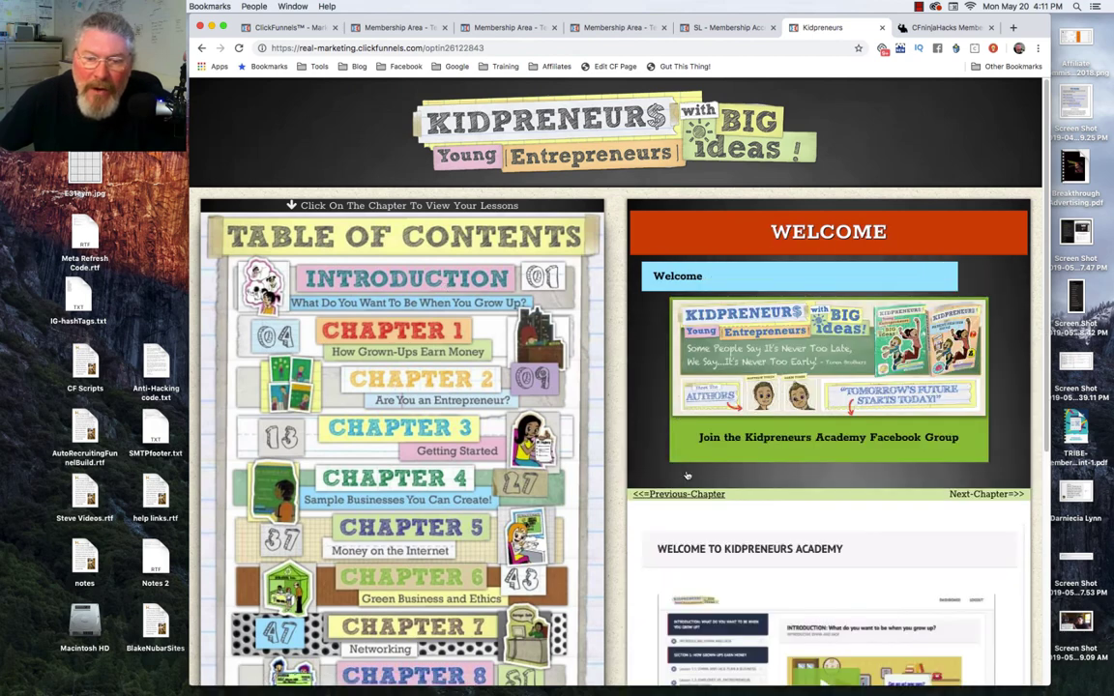
click(986, 494)
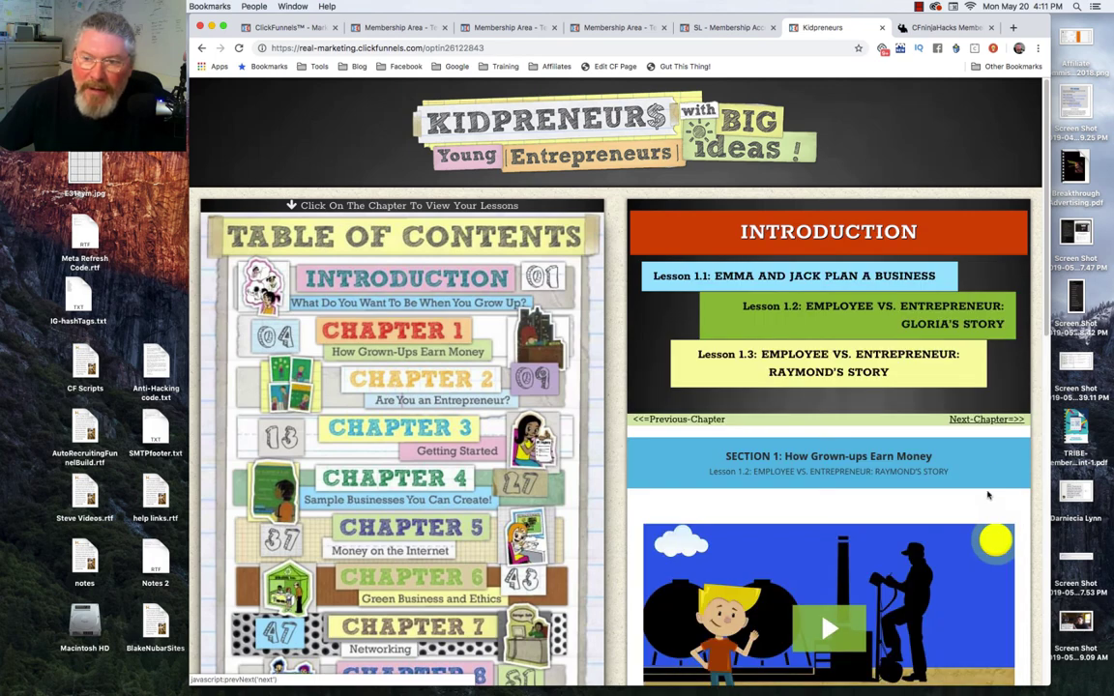
click(986, 419)
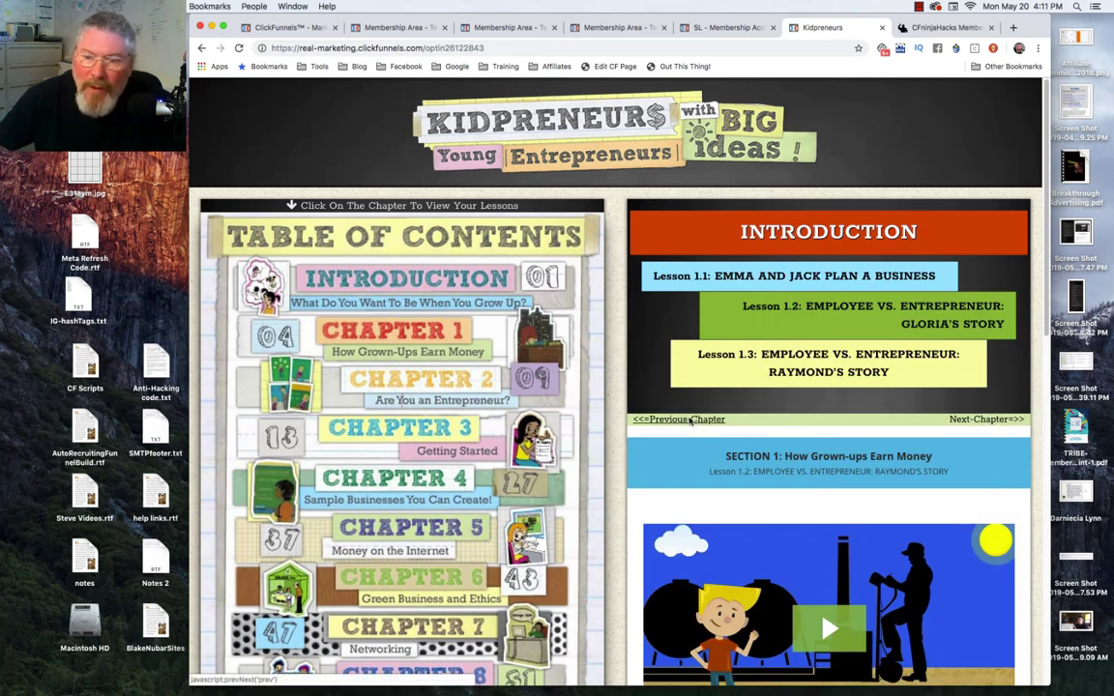
click(976, 495)
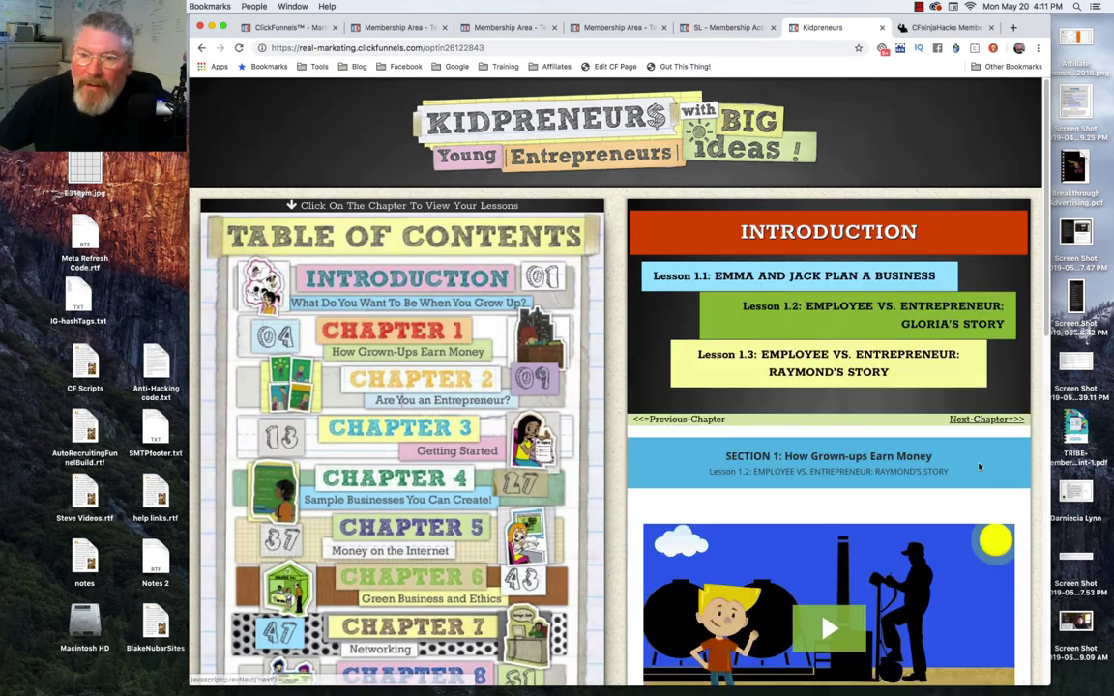
click(981, 418)
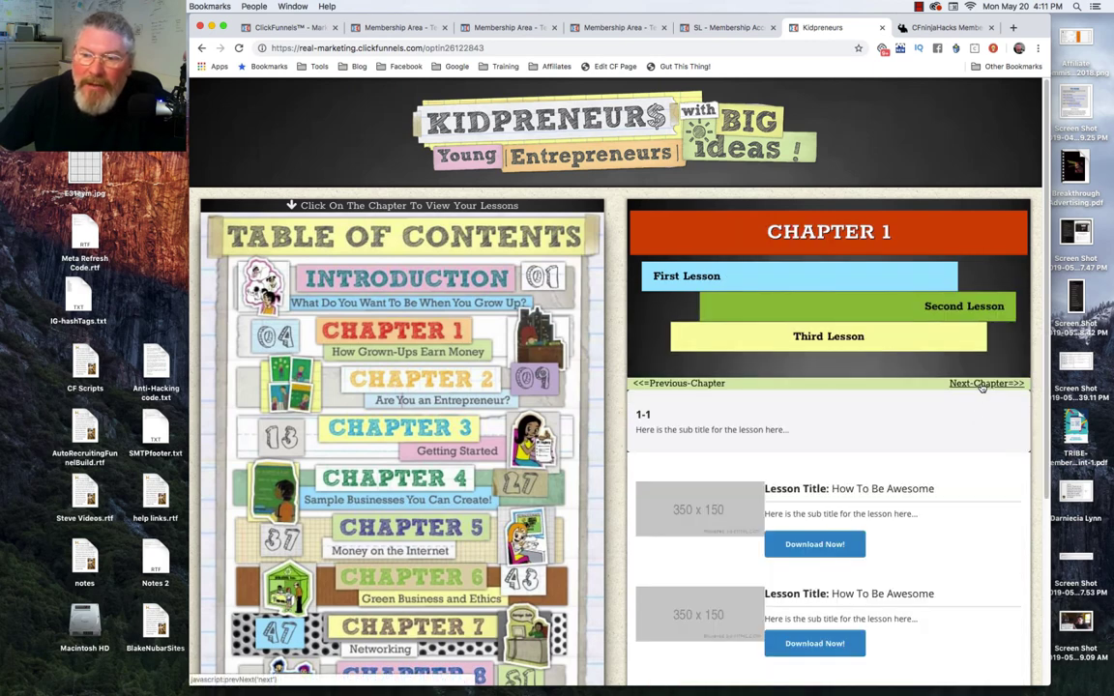
- Test the chapter links by advancing from Chapter 1 to Chapter 4 and going back to the Introduction
click(984, 384)
click(983, 385)
click(982, 384)
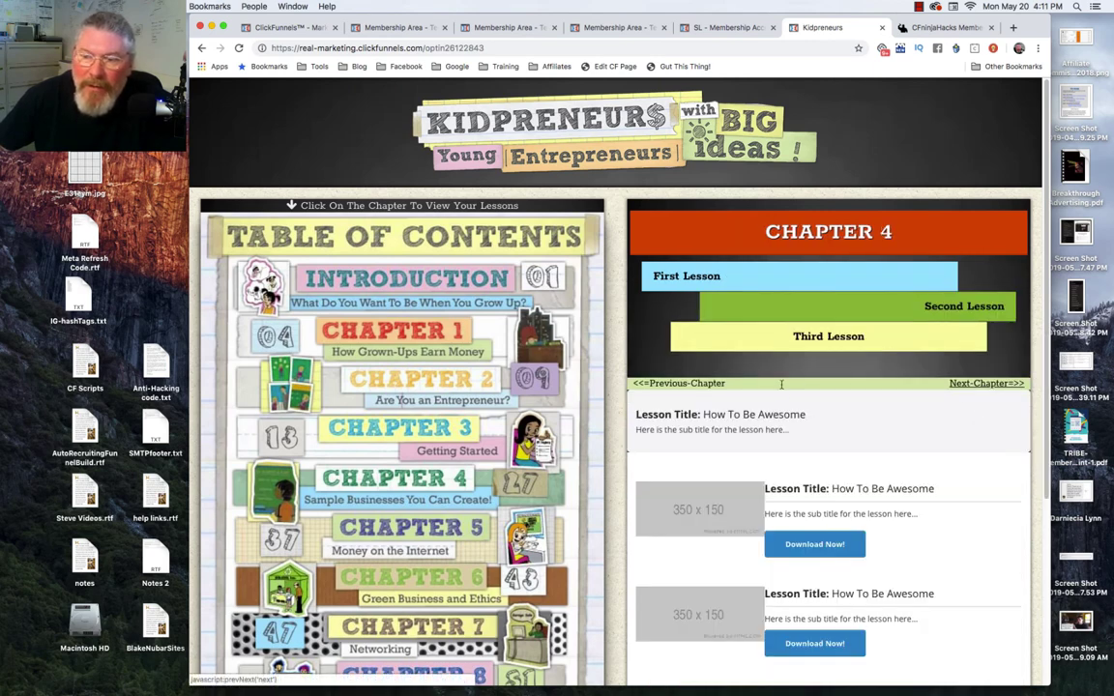
click(704, 384)
click(704, 384)
click(704, 384)
click(696, 384)
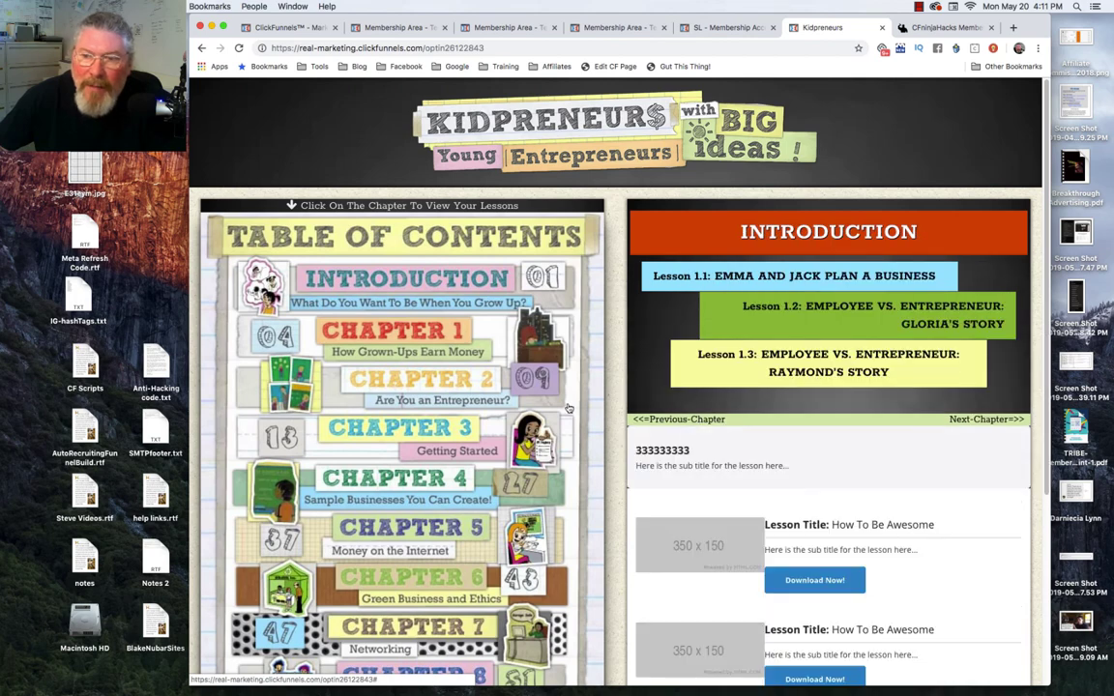
scroll(569, 408, down, 5)
scroll(495, 428, up, 5)
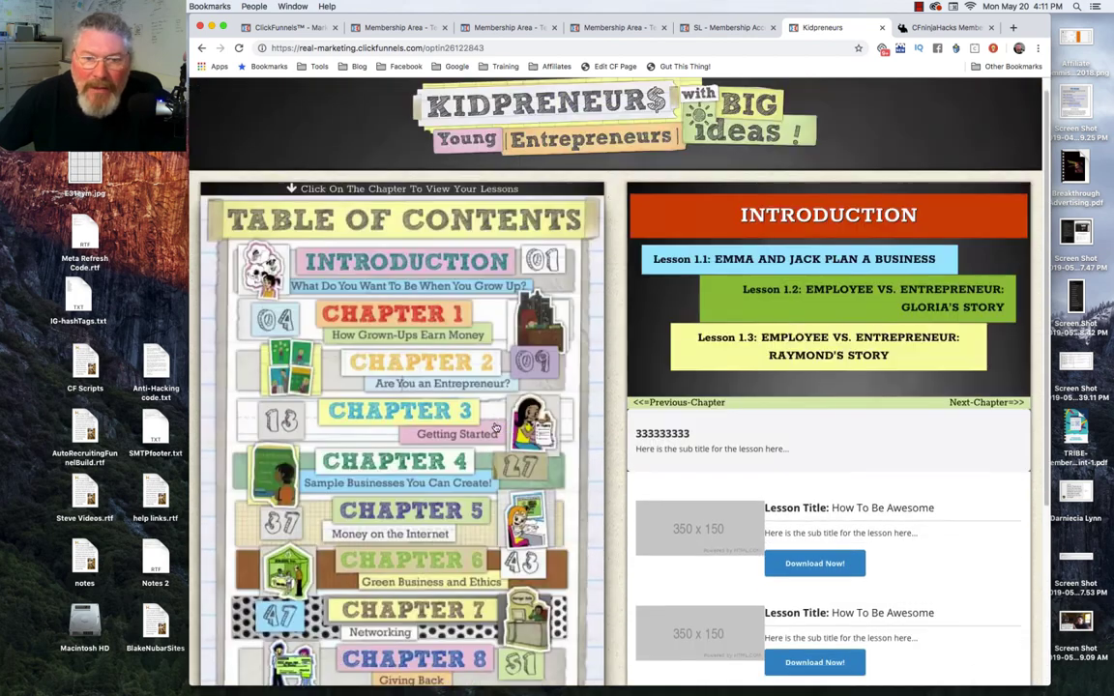
scroll(496, 429, up, 1)
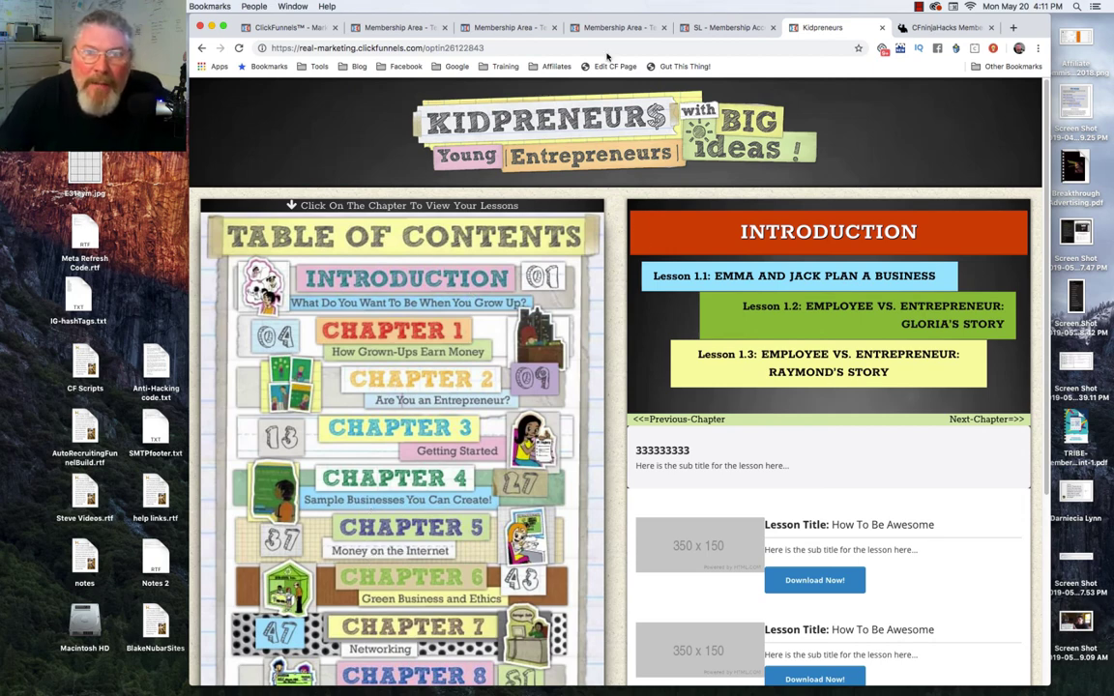
- In the membership area template's editor, set the existing membership content element beside the lesson navigation to show on desktop only
click(508, 27)
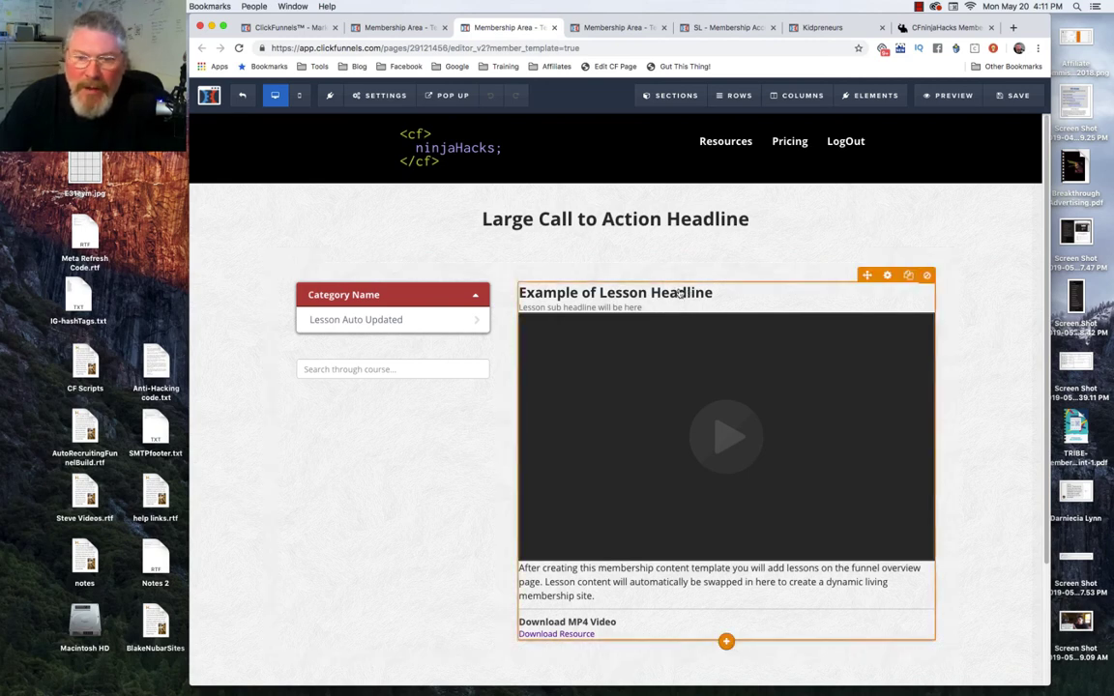
click(887, 276)
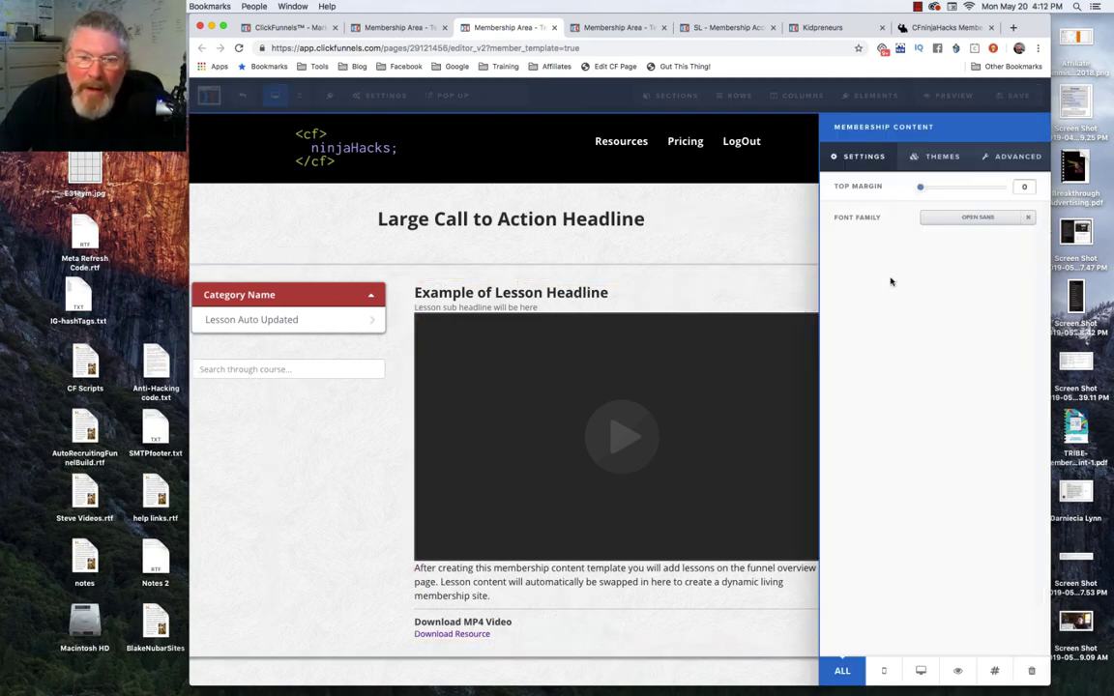
click(922, 673)
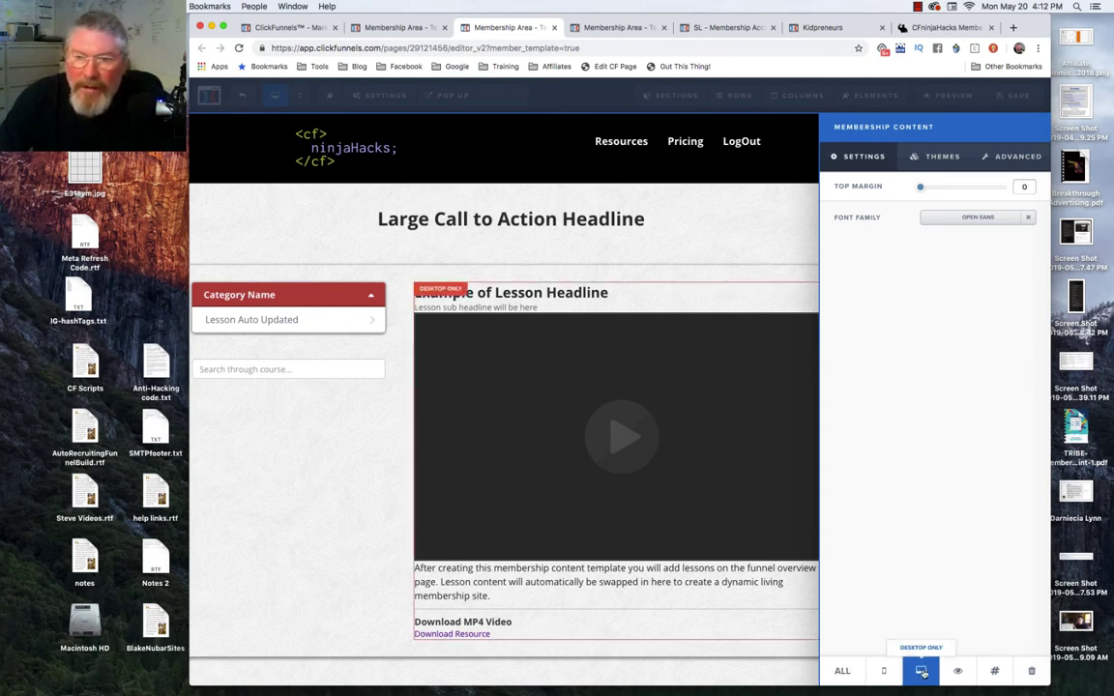
click(716, 293)
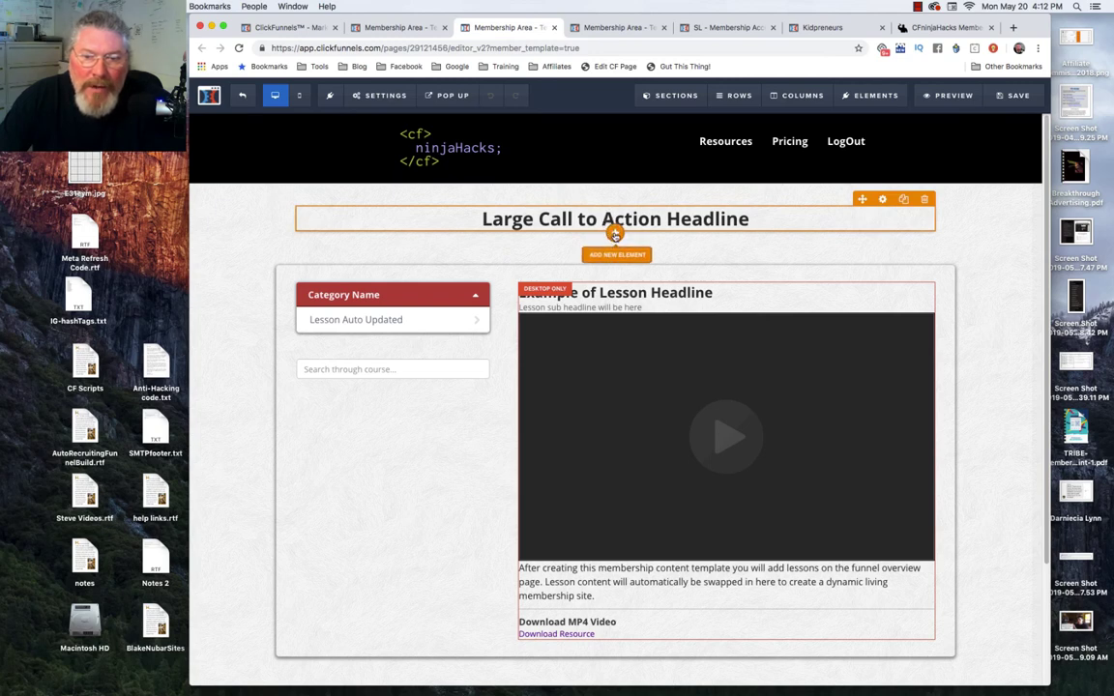
- Add a second membership Content element below the Large Call to Action Headline and make it mobile only
click(615, 235)
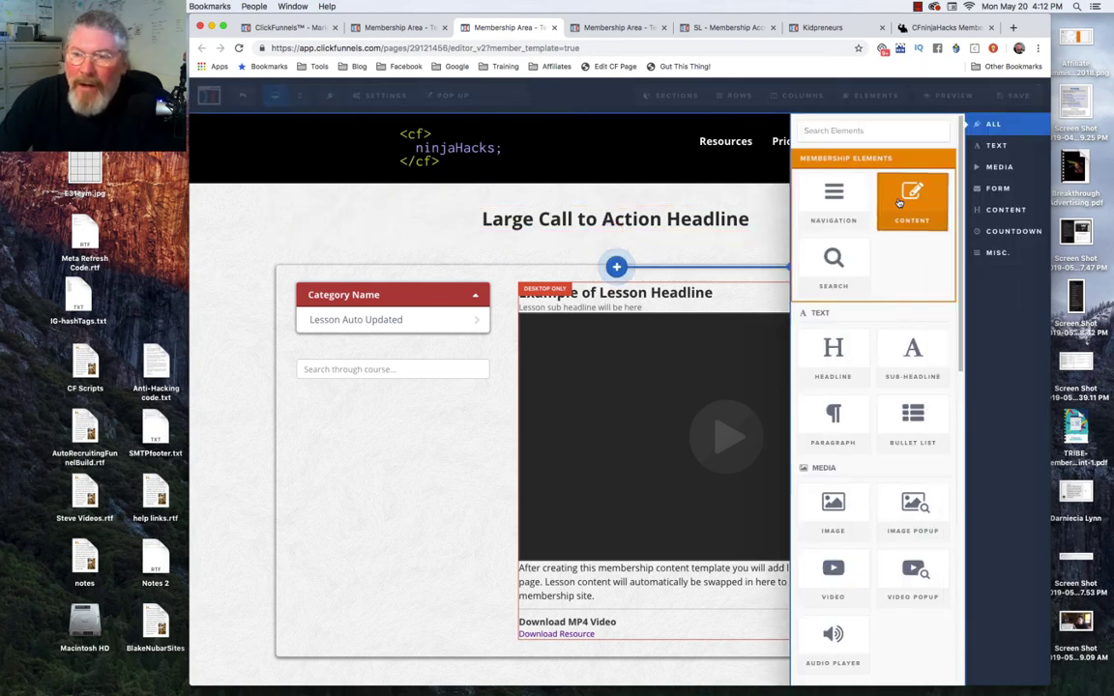
click(900, 204)
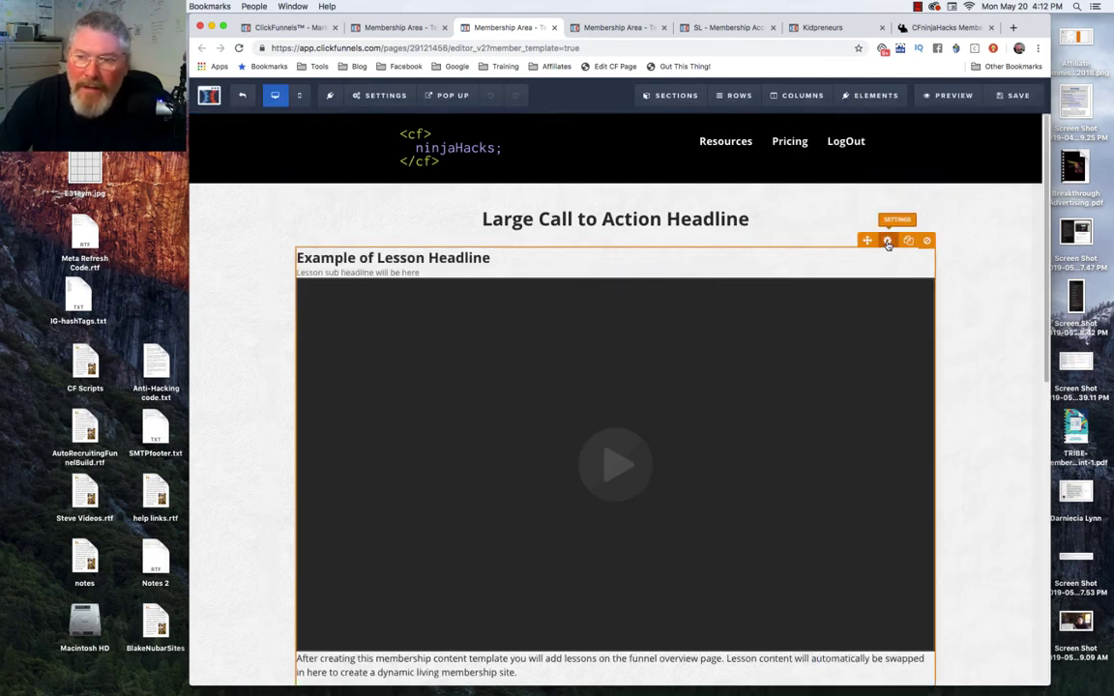
click(887, 242)
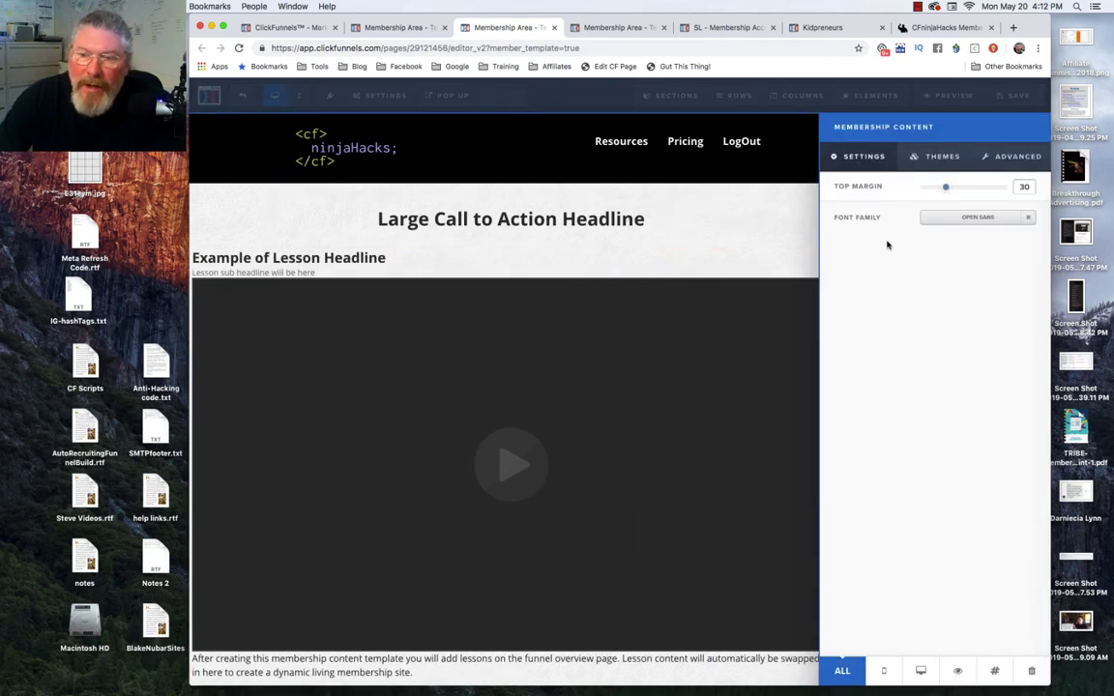
click(887, 671)
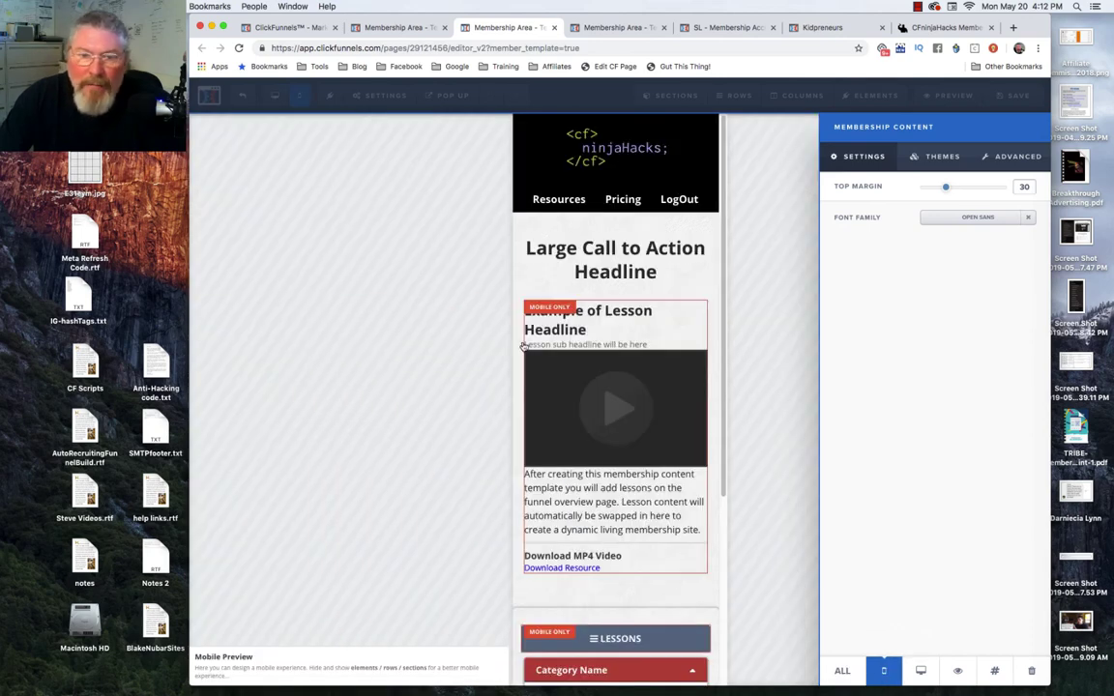
click(440, 314)
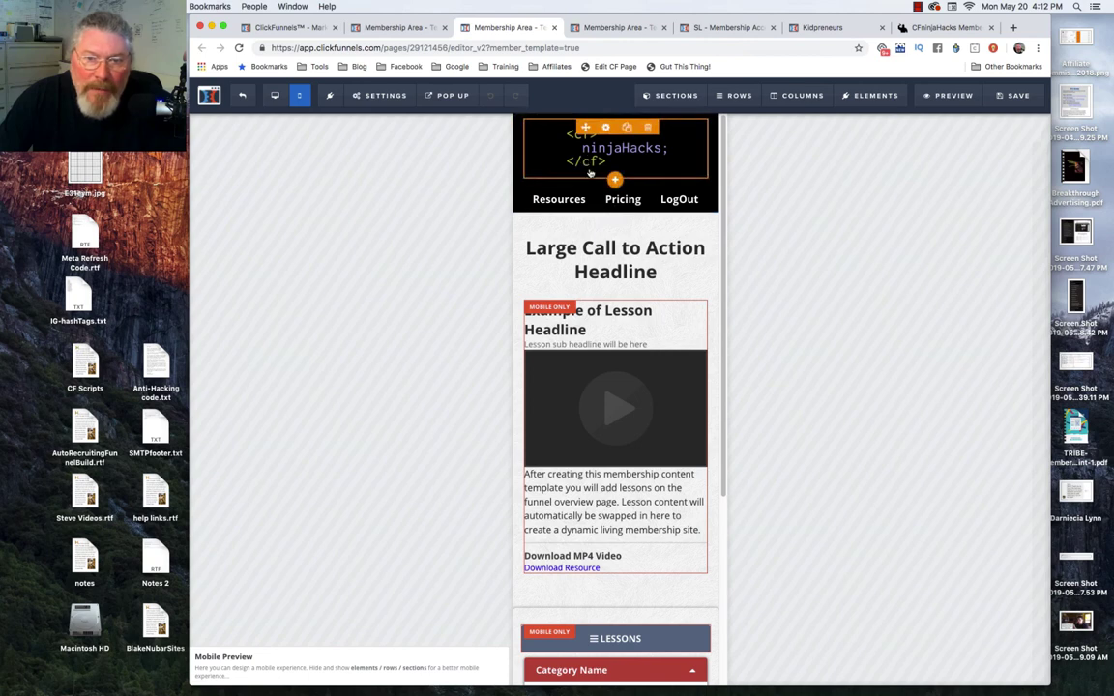
- Set the membership navigation's mobile menu toggle background color to the recently used blue #0000cc
scroll(609, 435, down, 3)
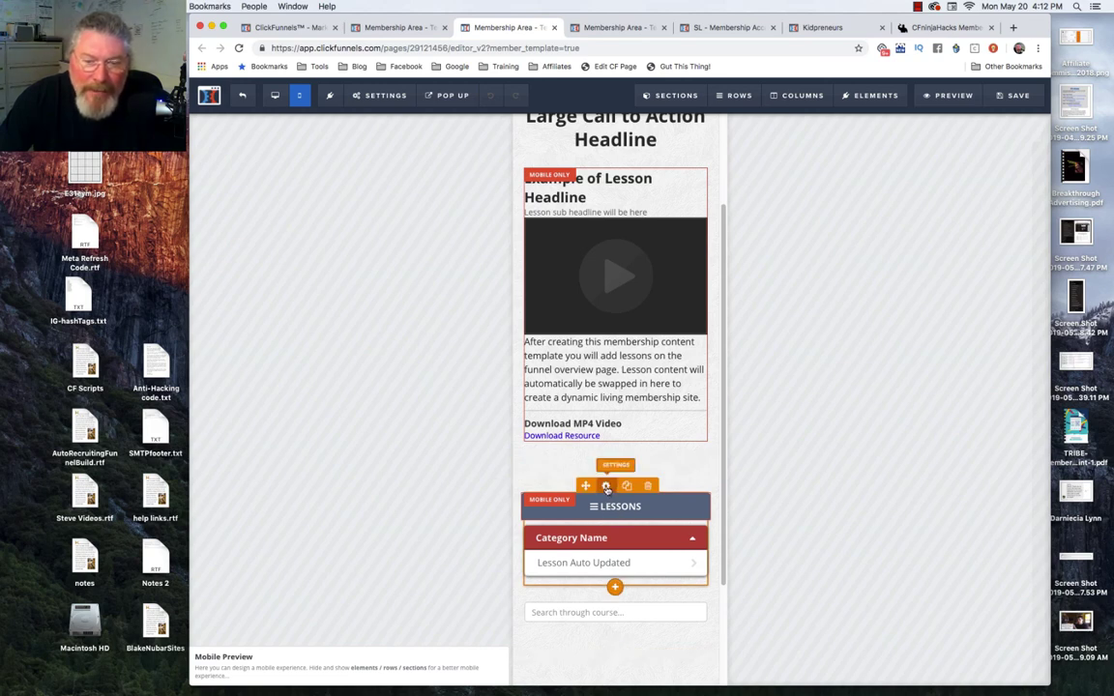
click(605, 487)
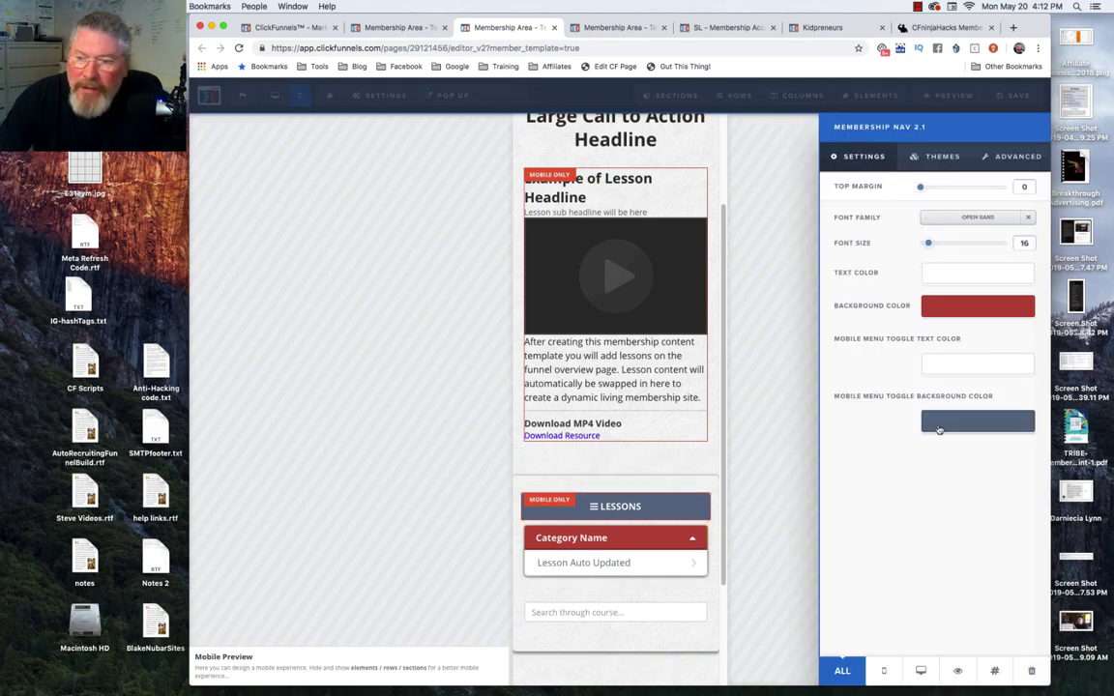
click(939, 422)
click(851, 525)
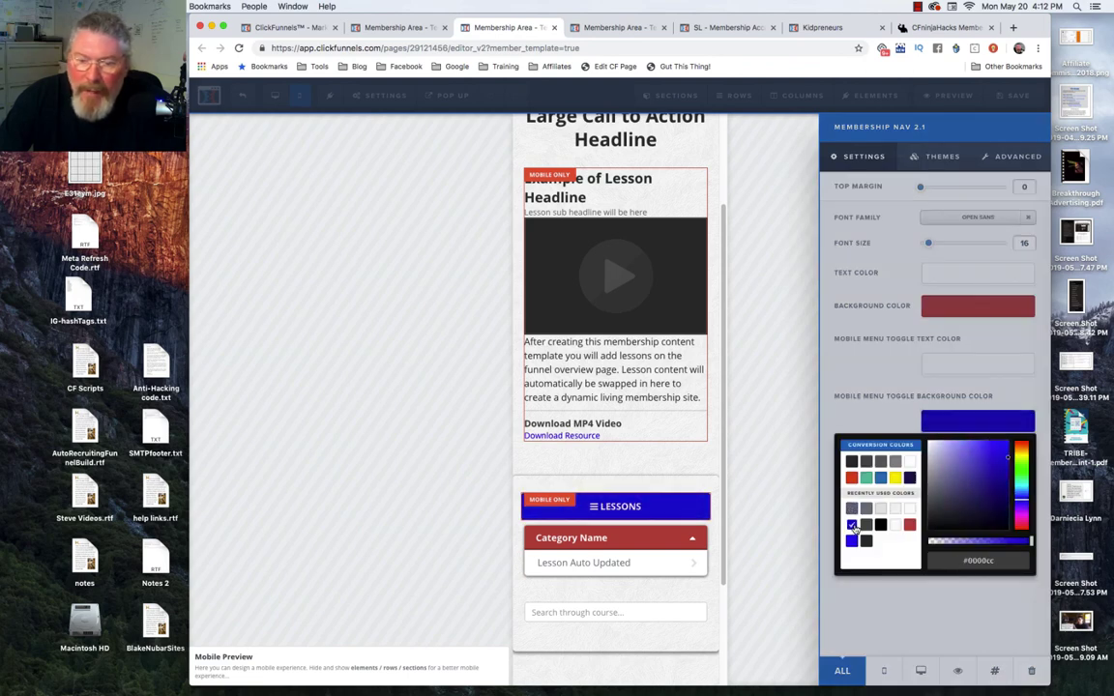
click(643, 524)
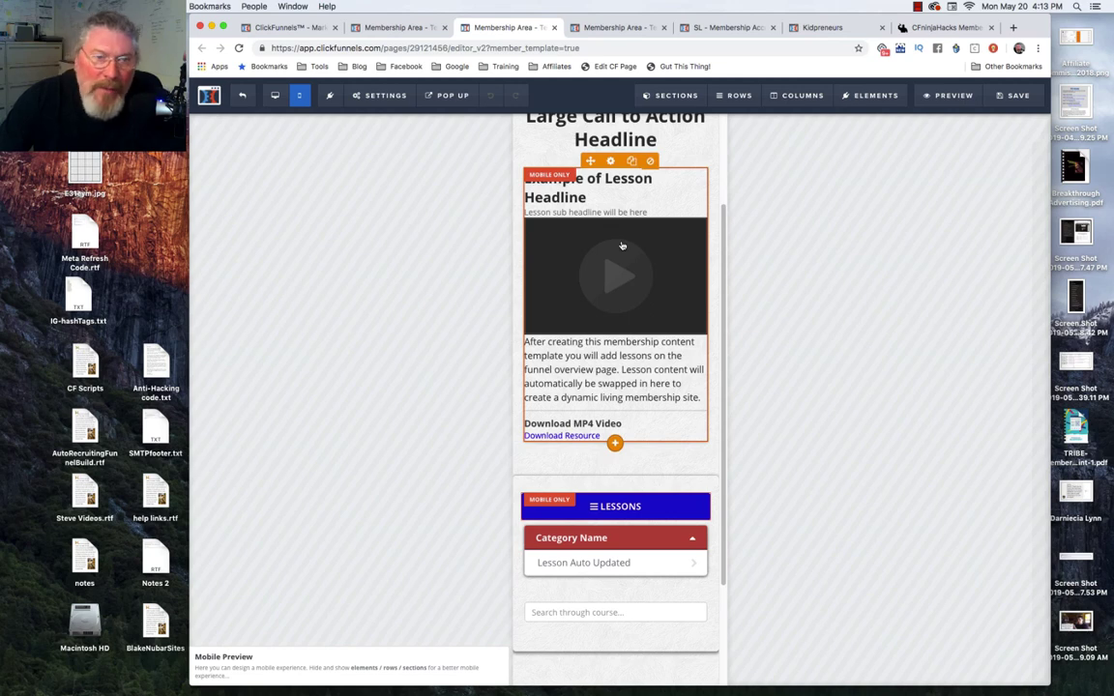
- Examine the order of the lesson content and Lessons menu in the mobile layout, and return to the desktop view
scroll(631, 261, down, 2)
scroll(609, 339, up, 5)
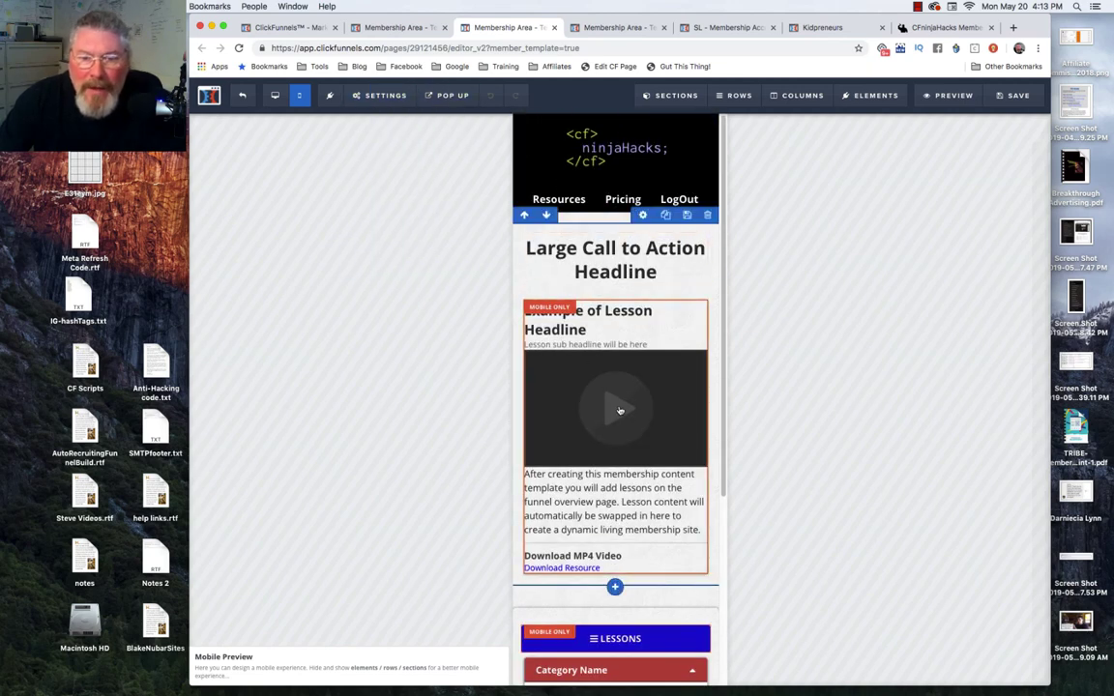
scroll(620, 410, down, 3)
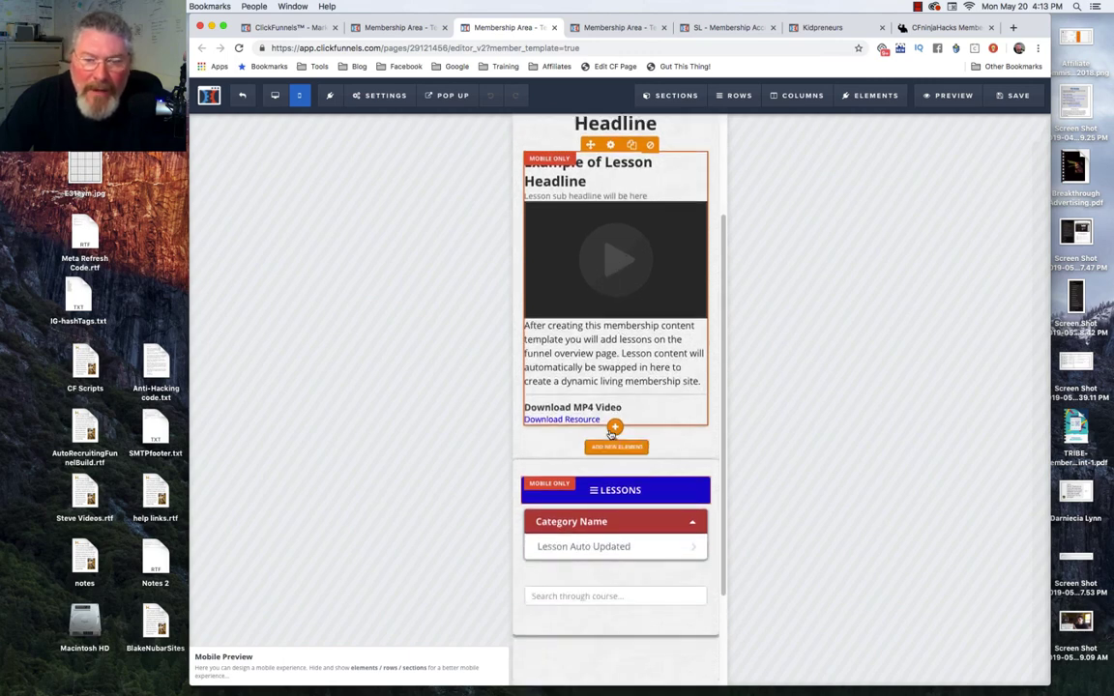
scroll(617, 448, up, 3)
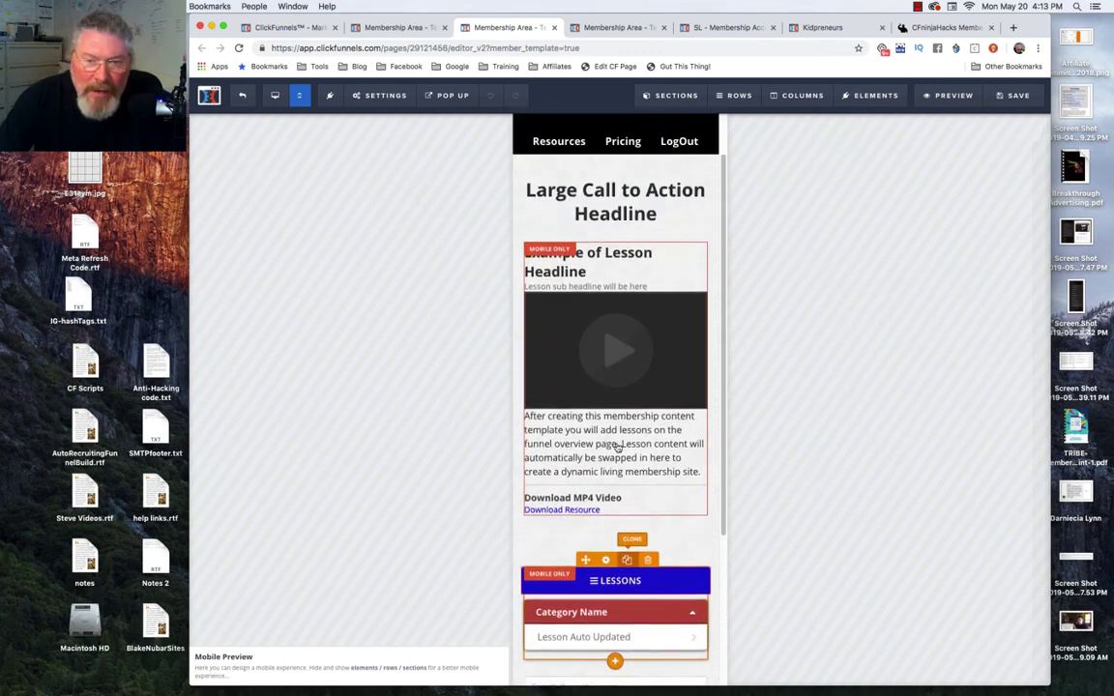
scroll(617, 447, down, 3)
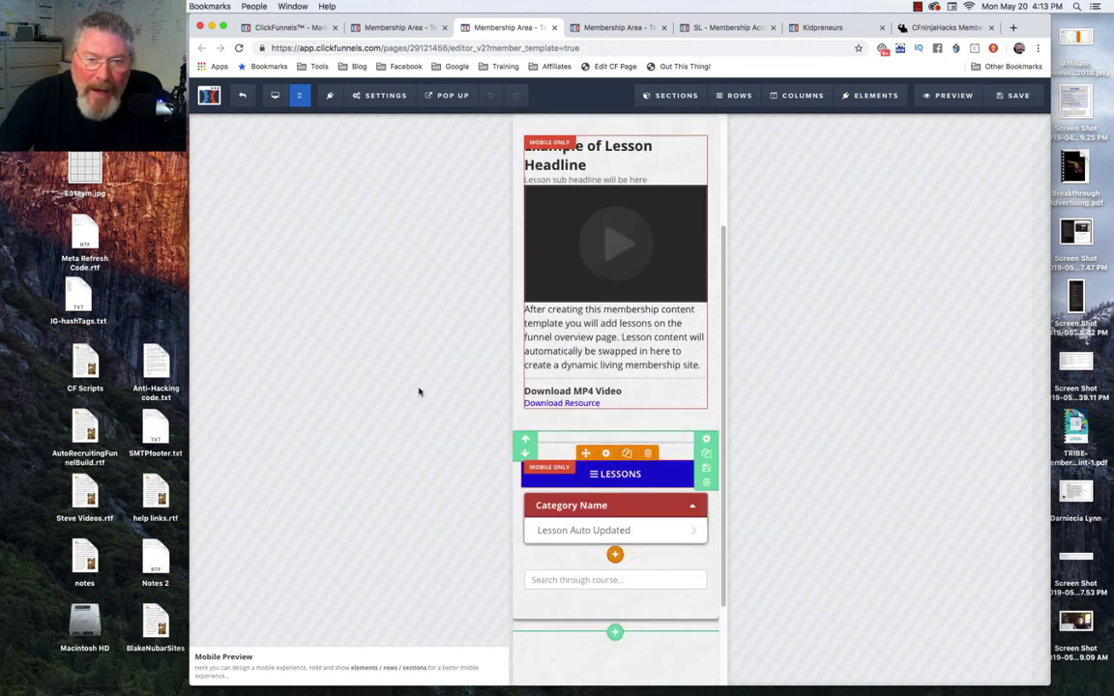
scroll(588, 493, up, 2)
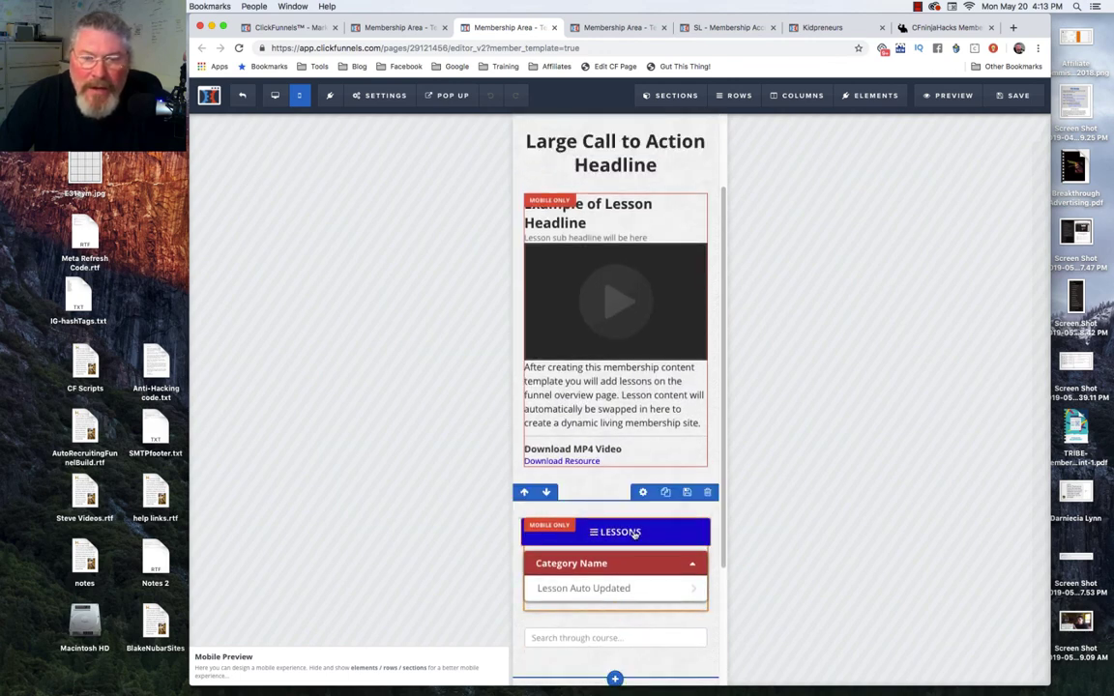
scroll(557, 354, up, 3)
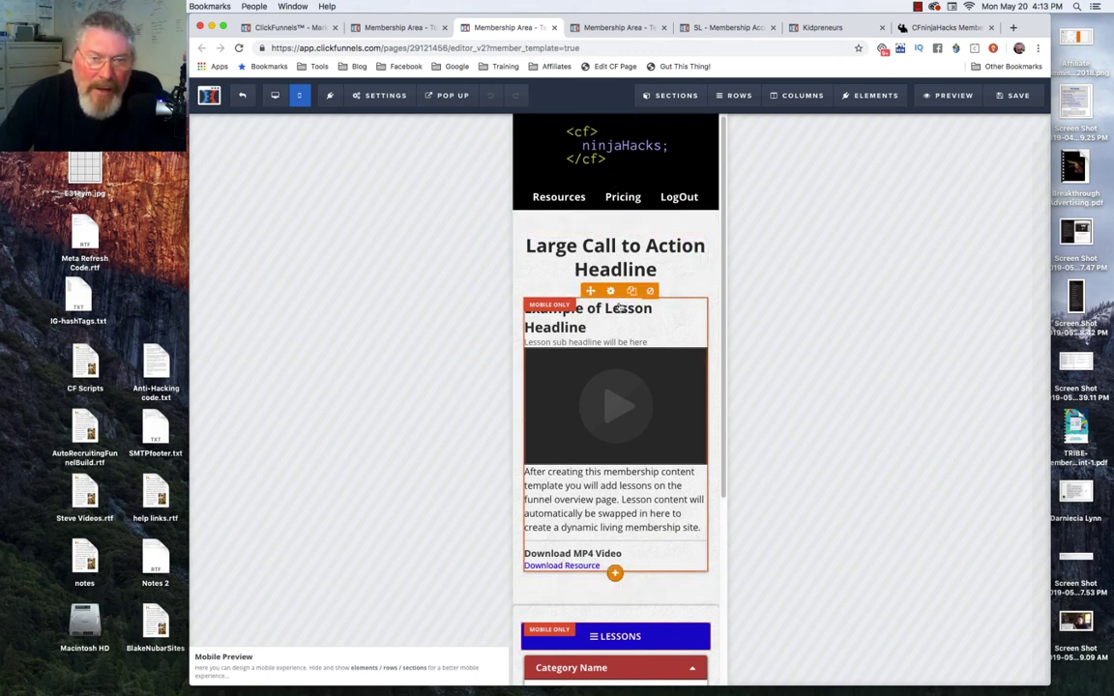
click(276, 96)
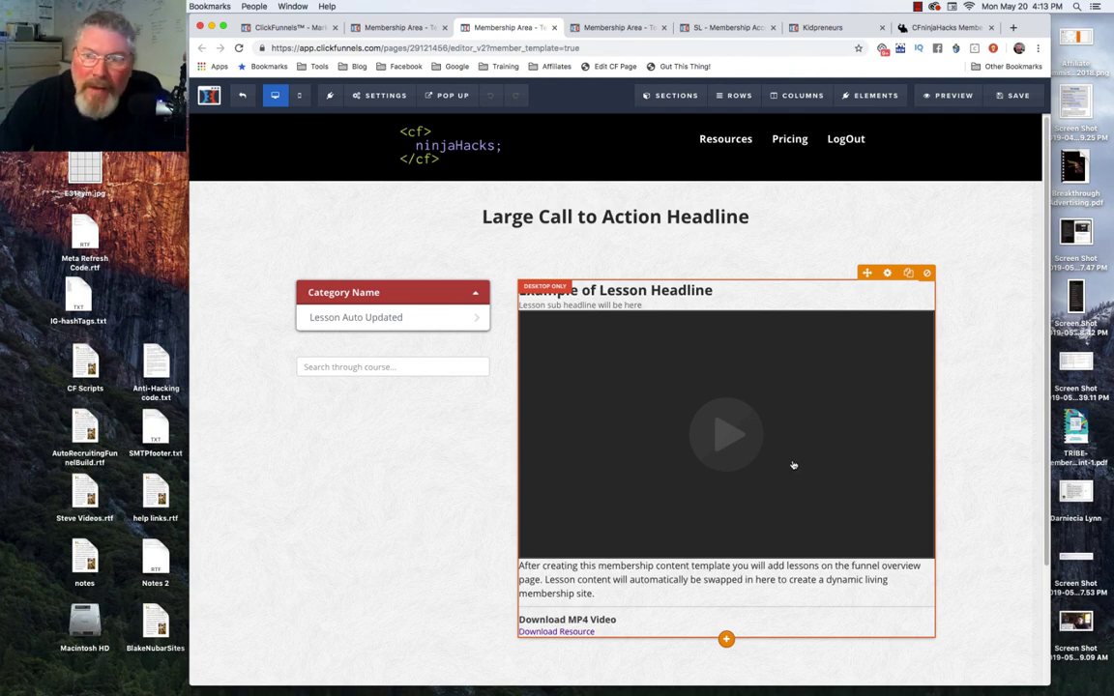
- Switch to the funnel's Members Training Area overview and look through its sections and lessons
click(377, 27)
click(291, 27)
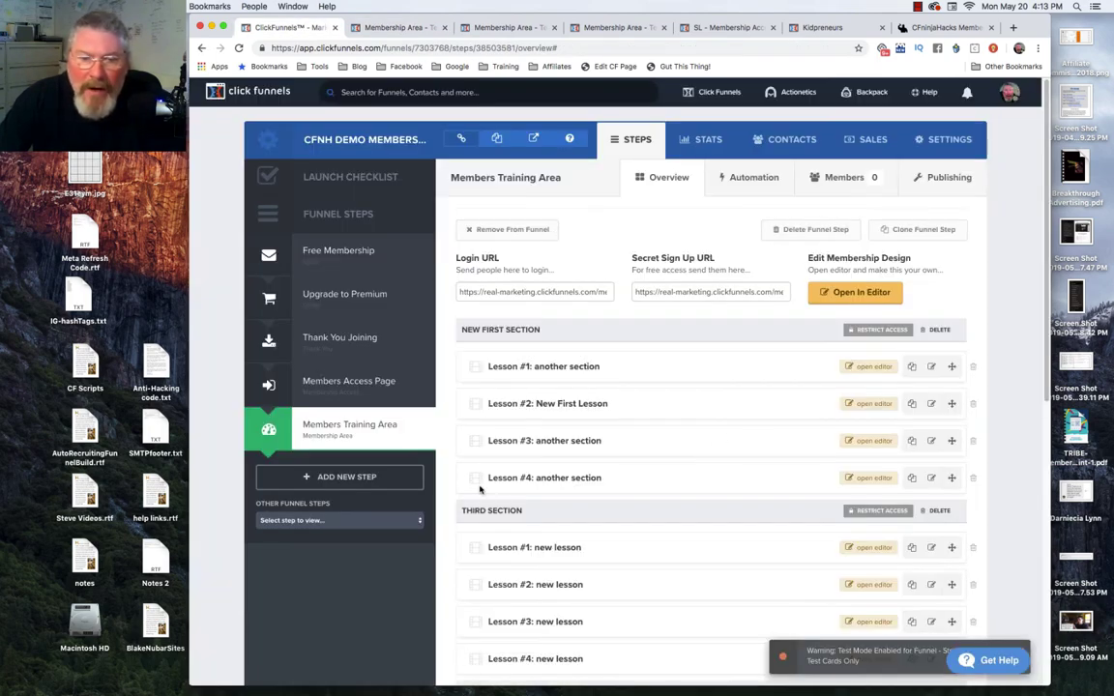
scroll(479, 490, down, 1)
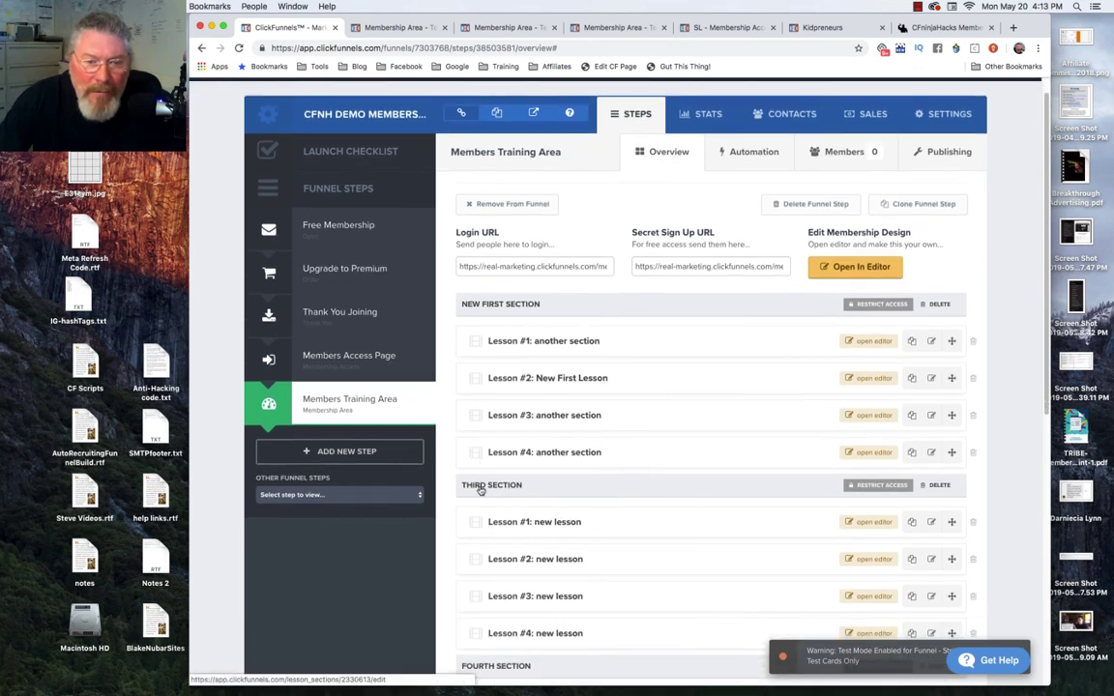
scroll(480, 490, down, 1)
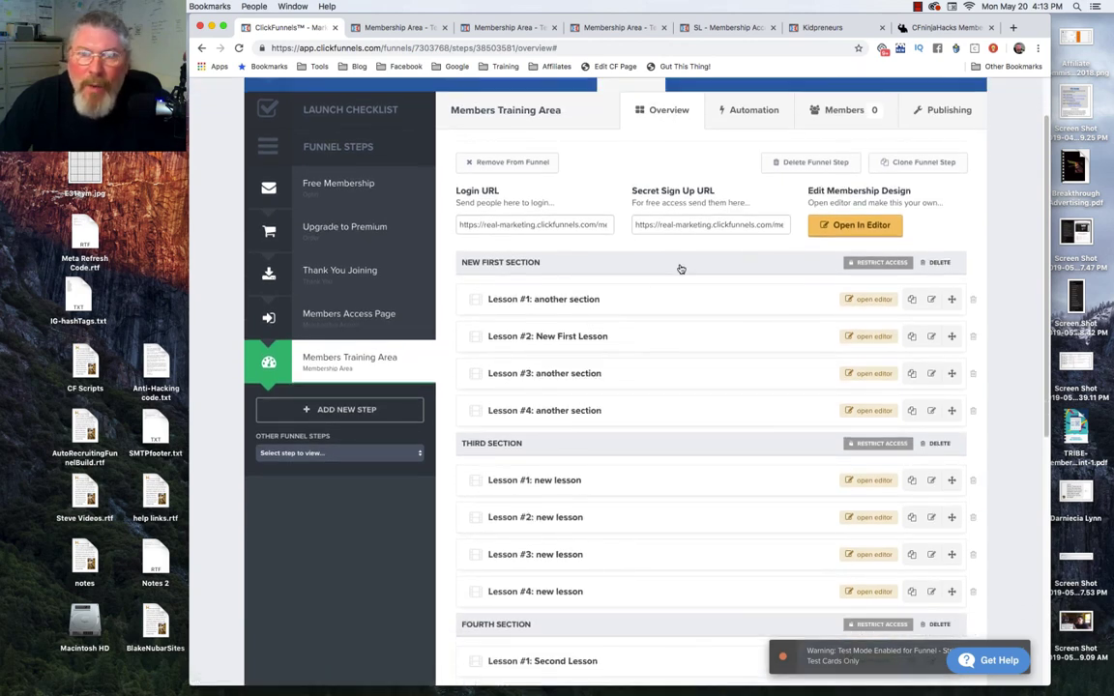